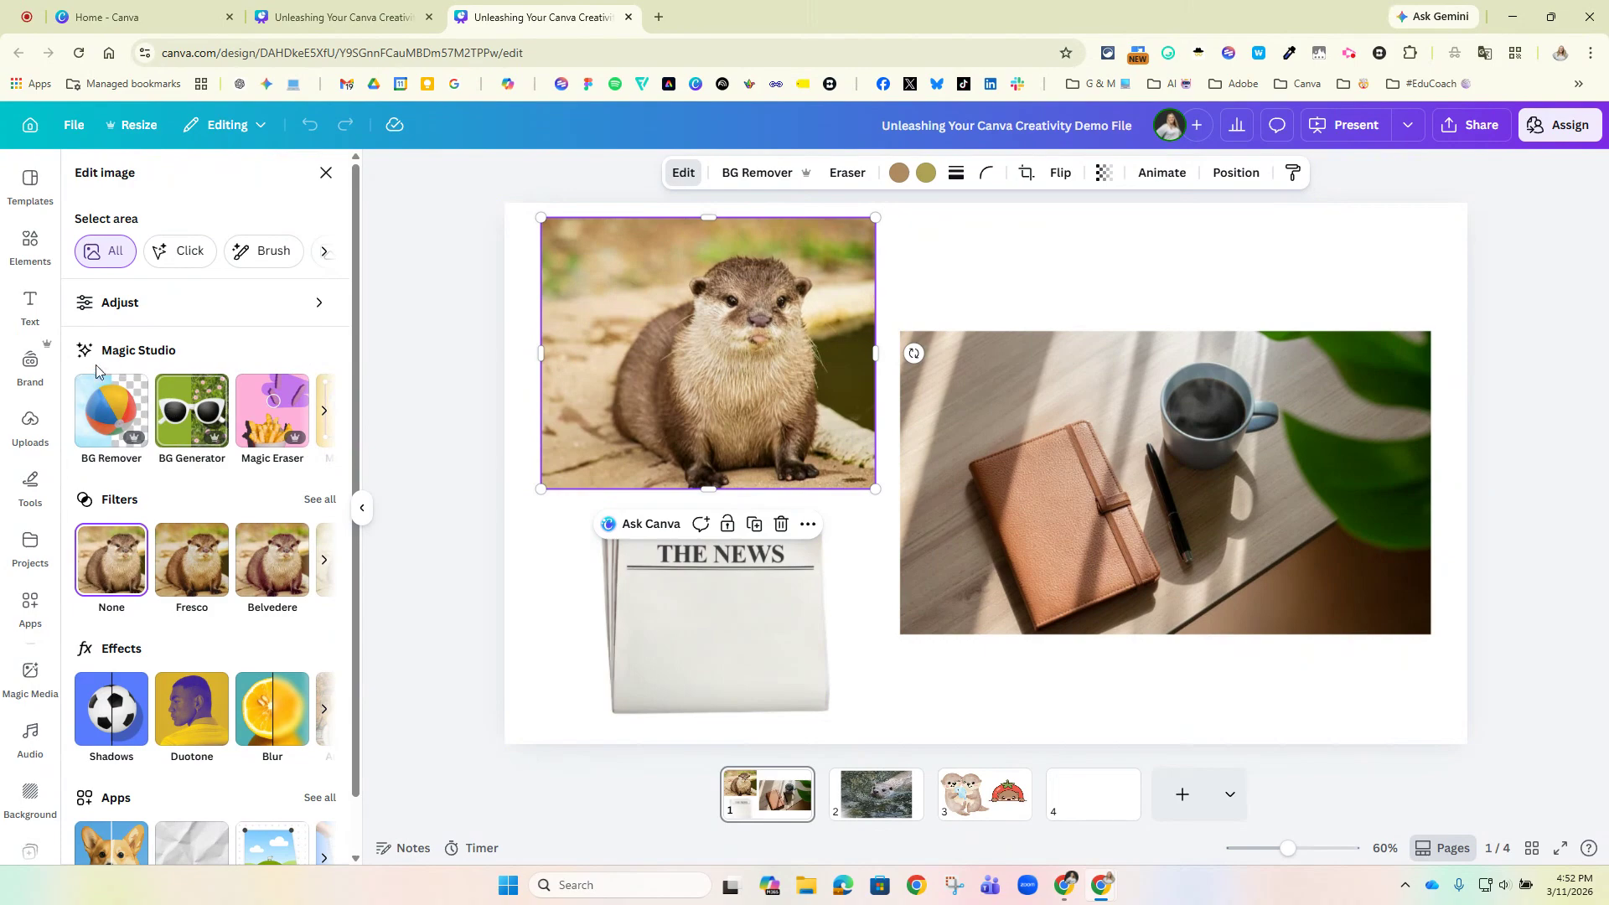
# Generate an "outer space" background for the otter photo with Background Generator.
pyautogui.click(216, 414)
pyautogui.click(168, 264)
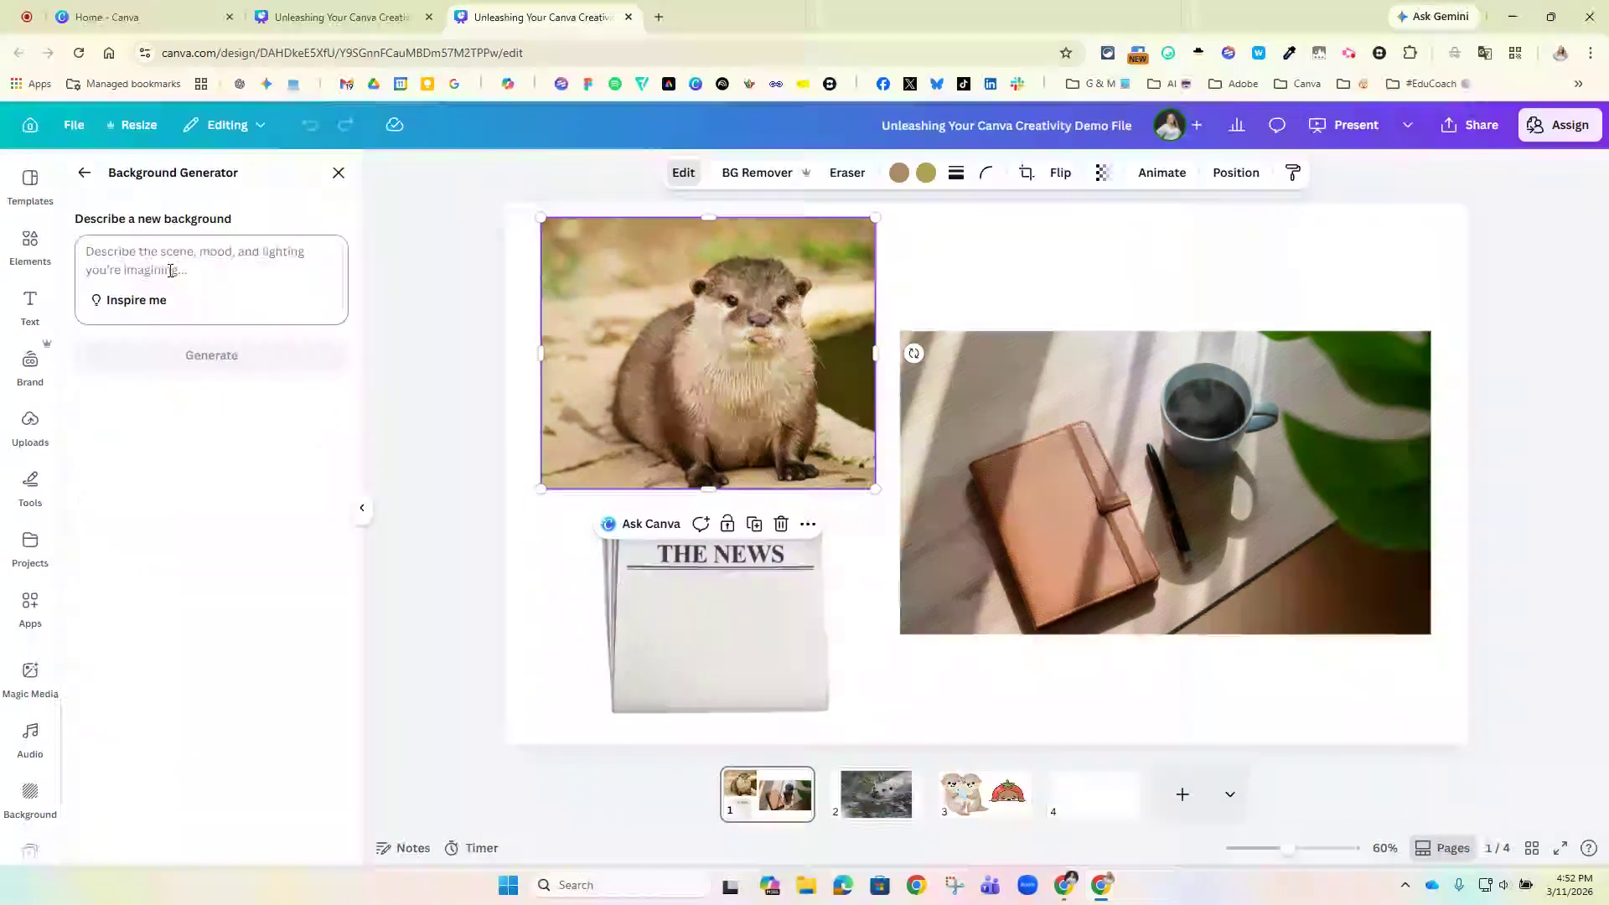
pyautogui.write('out')
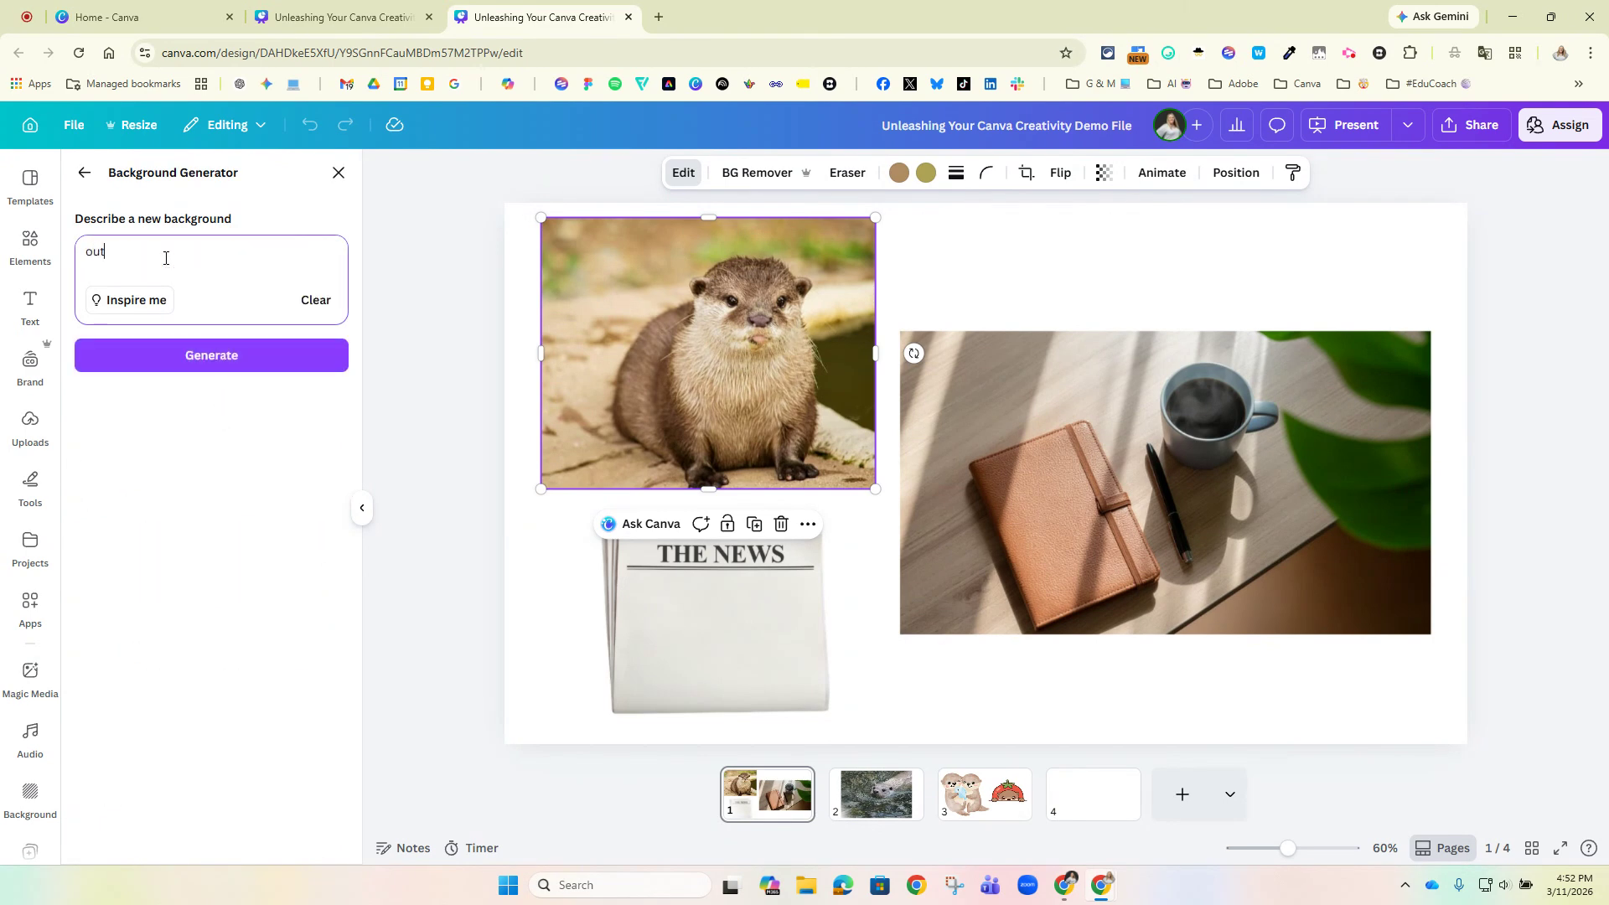
pyautogui.write('erspace')
pyautogui.click(116, 251)
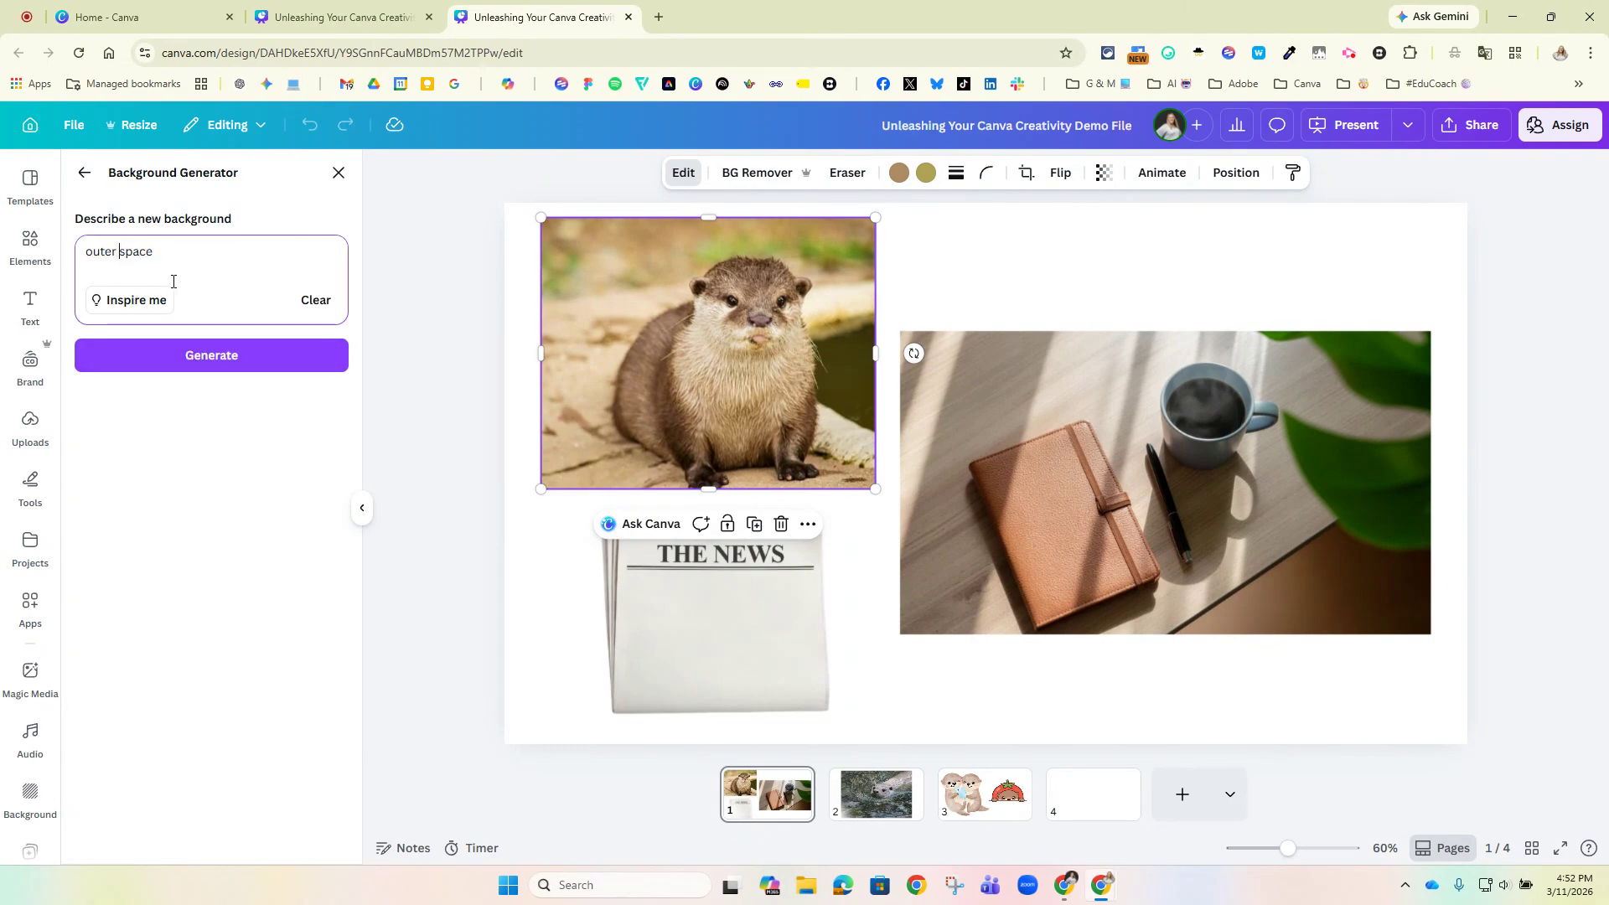
pyautogui.click(162, 361)
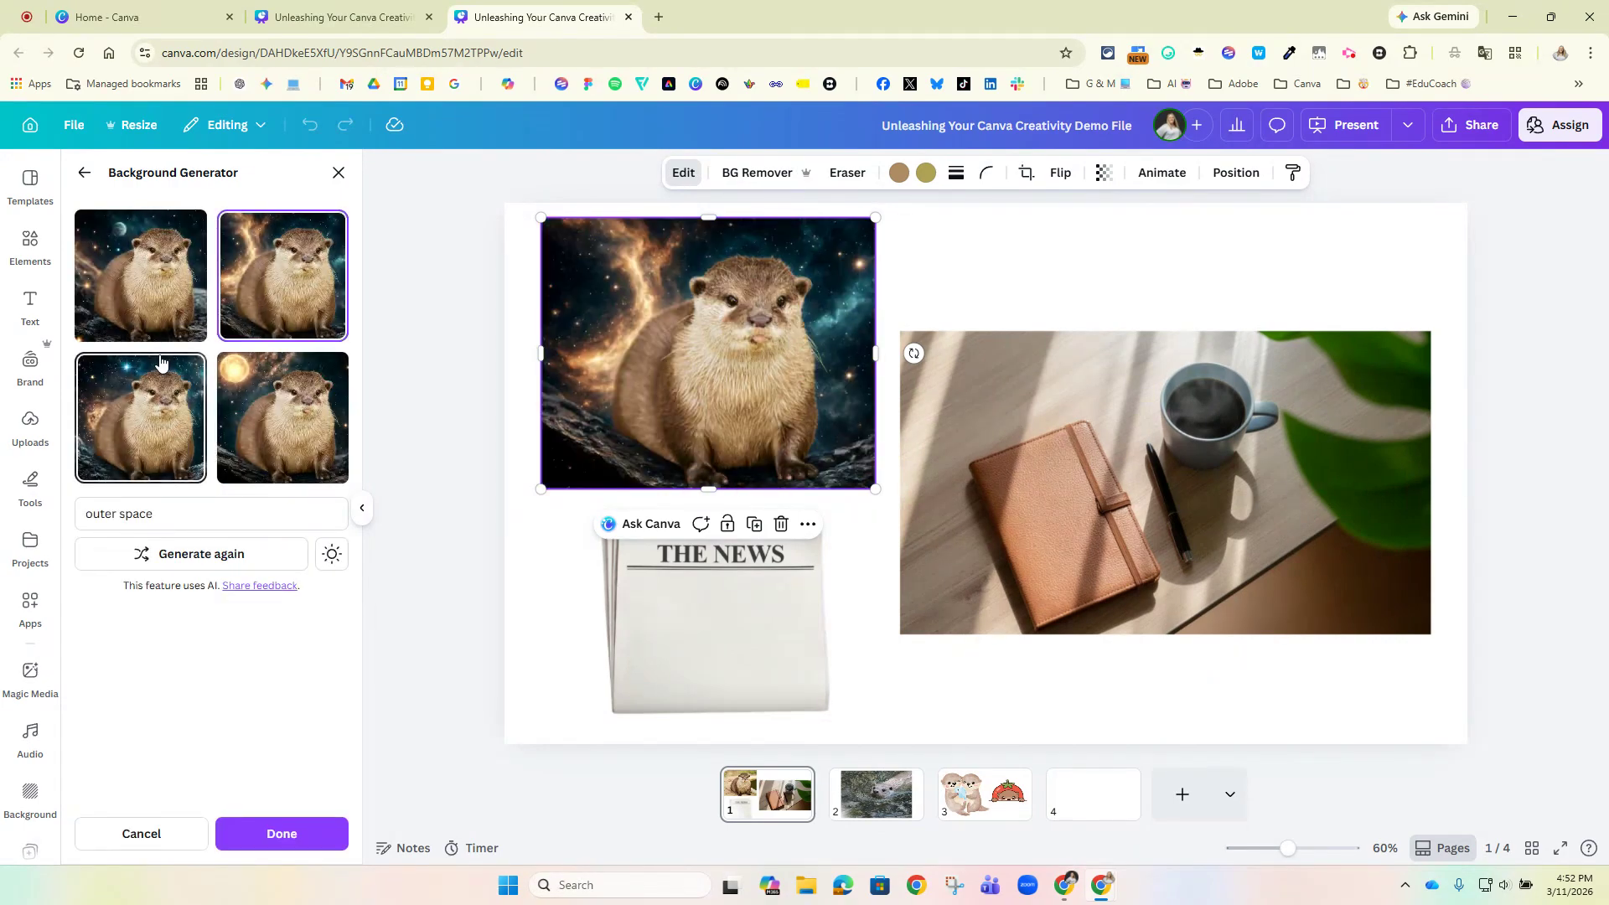
# Preview the generated background variations on the otter photo and discard them.
pyautogui.click(285, 413)
pyautogui.click(176, 421)
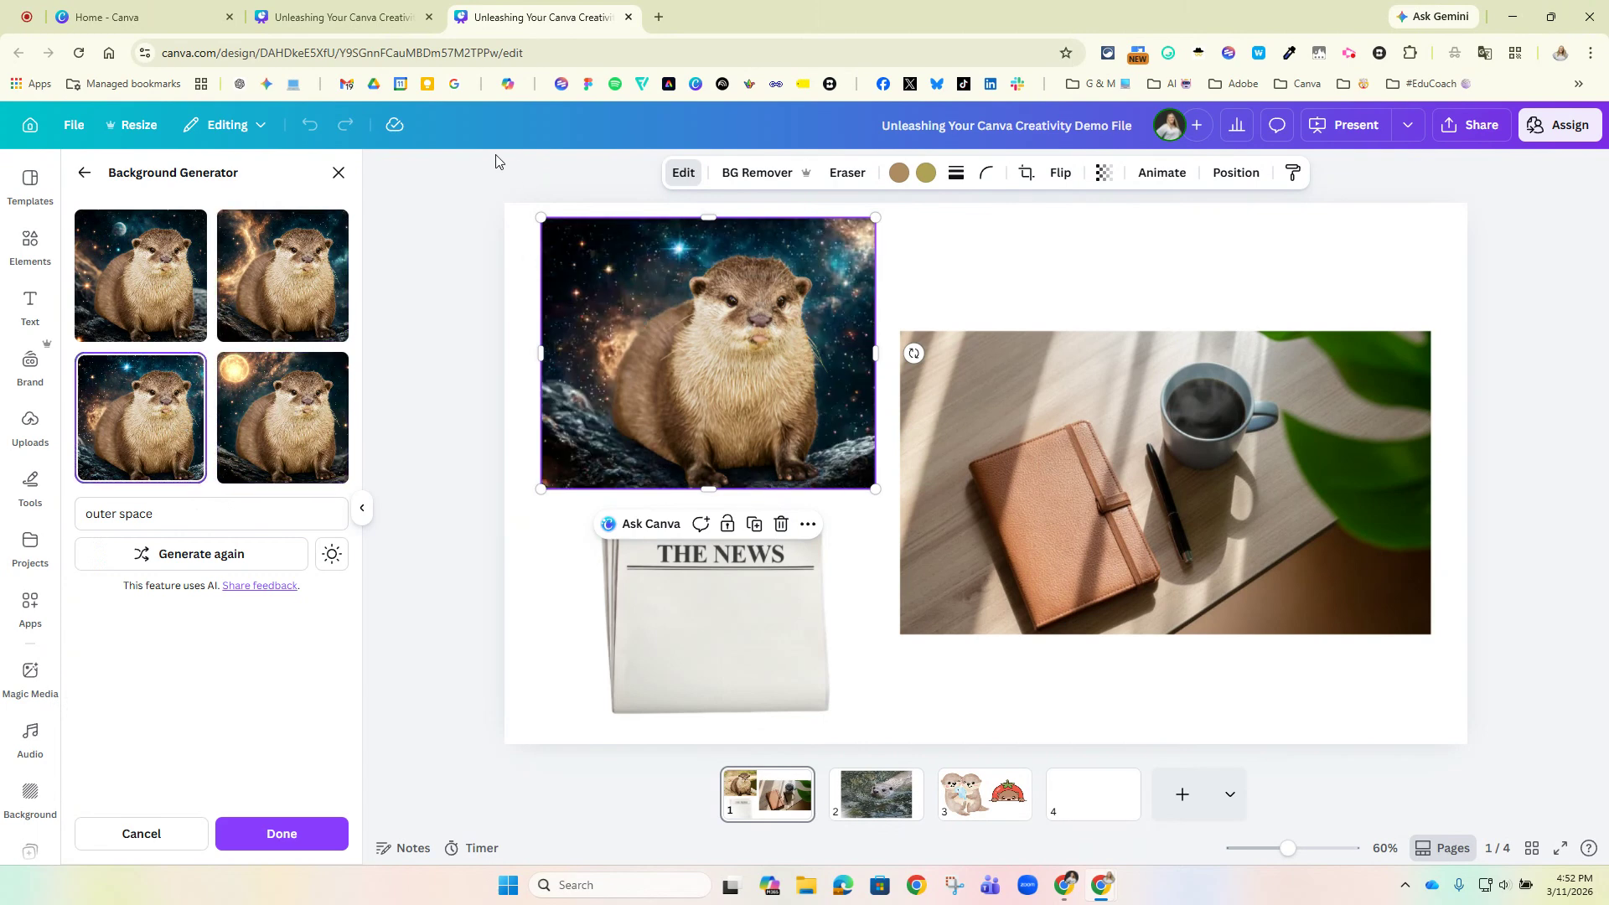
pyautogui.click(134, 839)
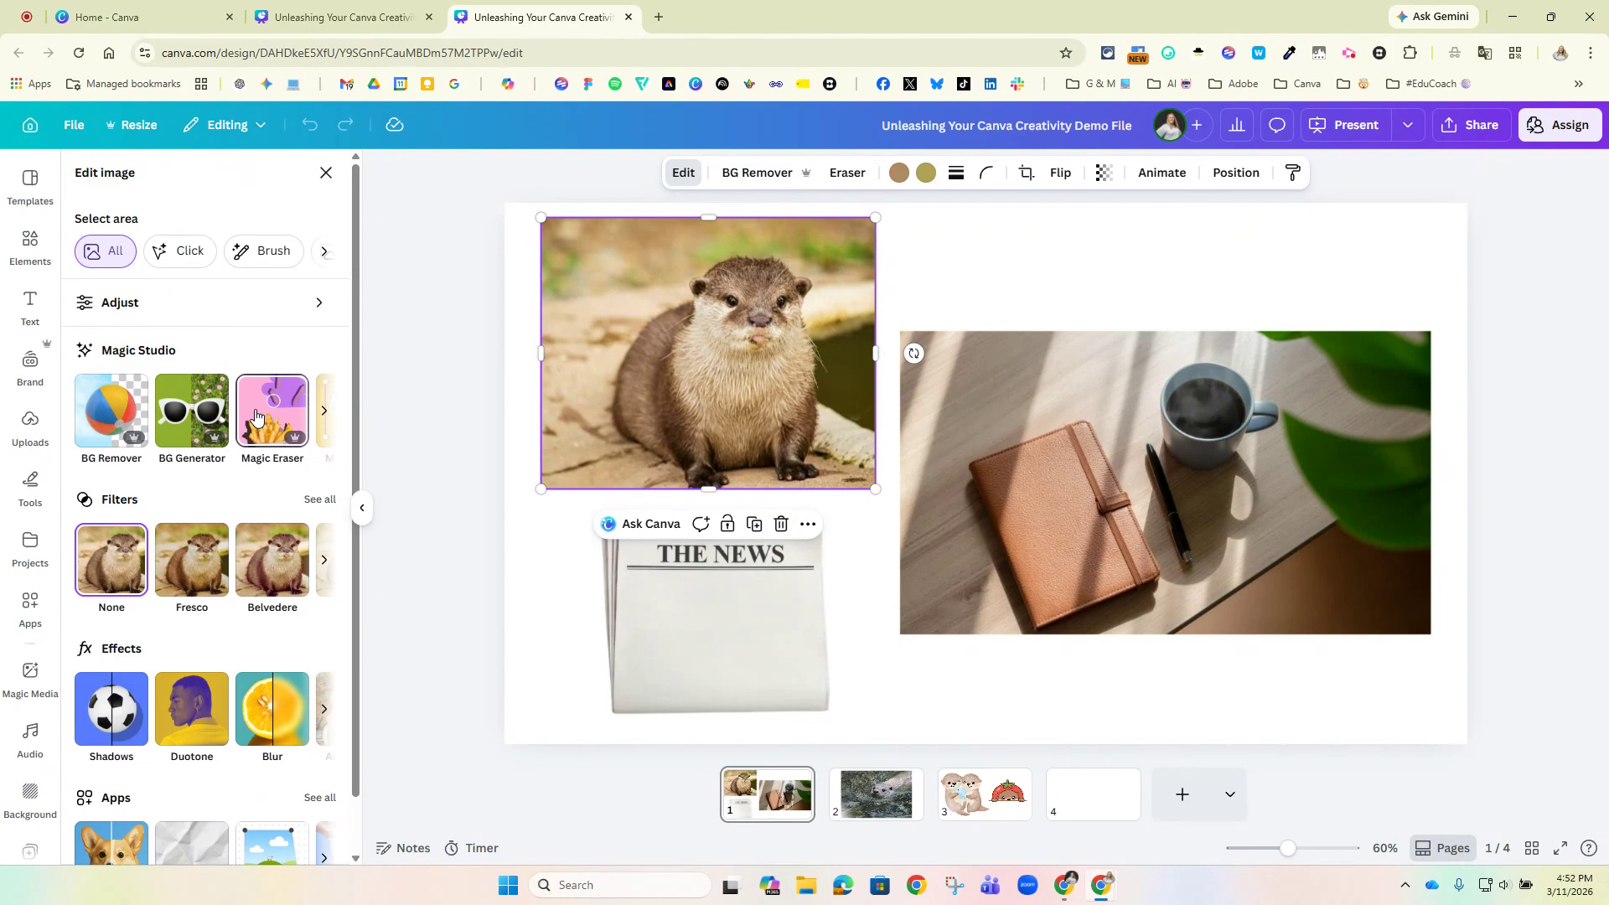
# Separate the black pen from the desk photo with Magic Grab and move it onto the brown notebook.
pyautogui.click(323, 410)
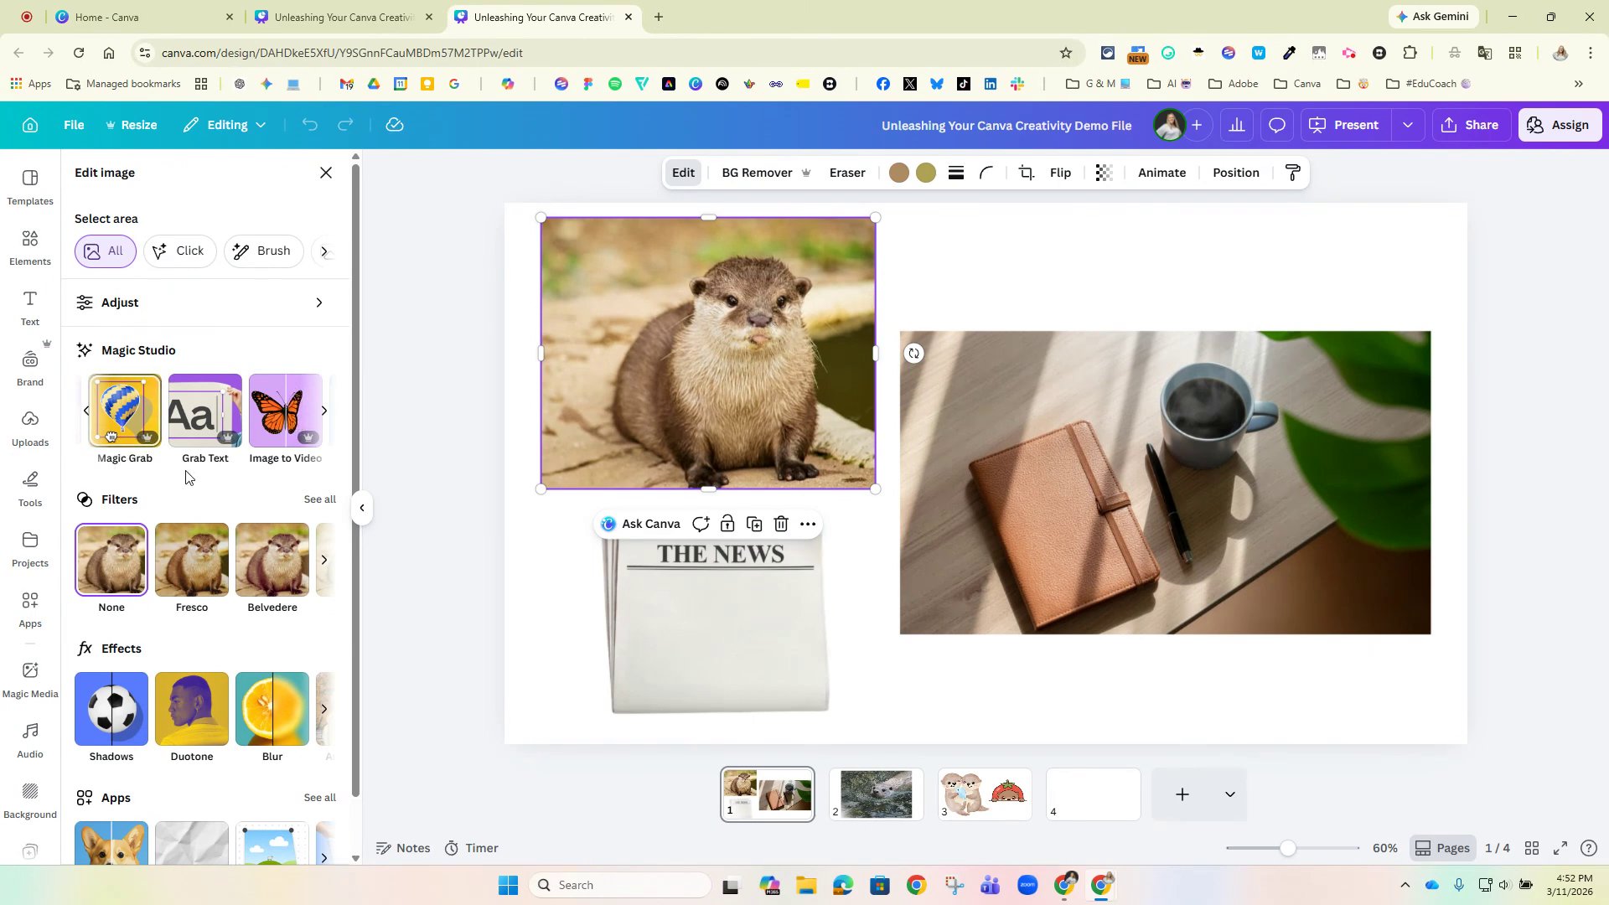
pyautogui.click(1130, 491)
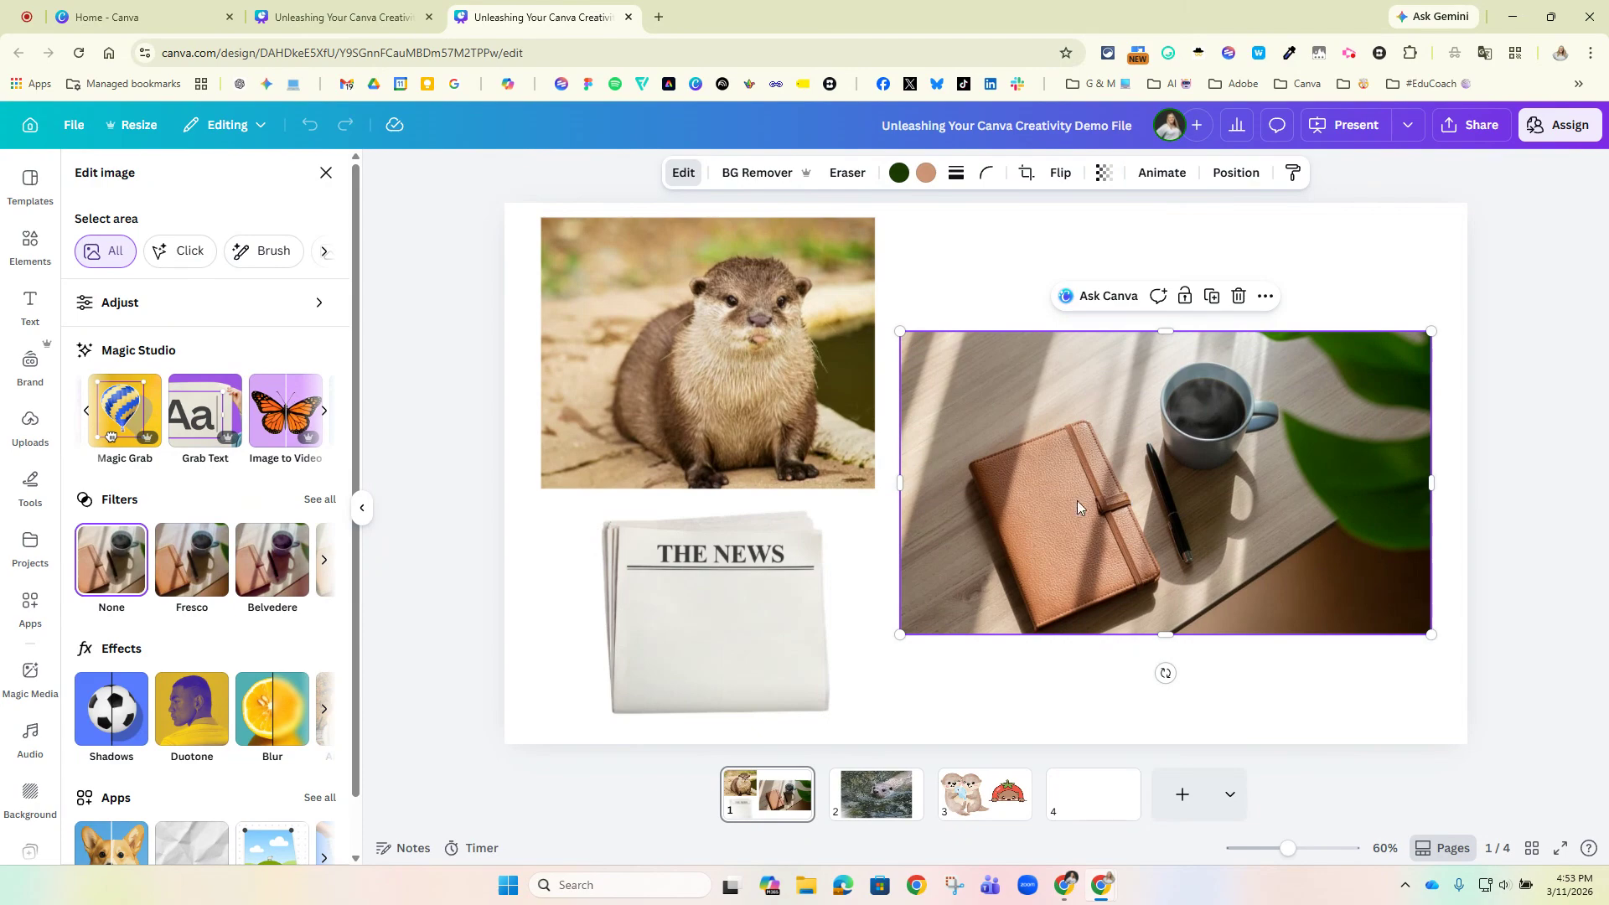
pyautogui.click(139, 428)
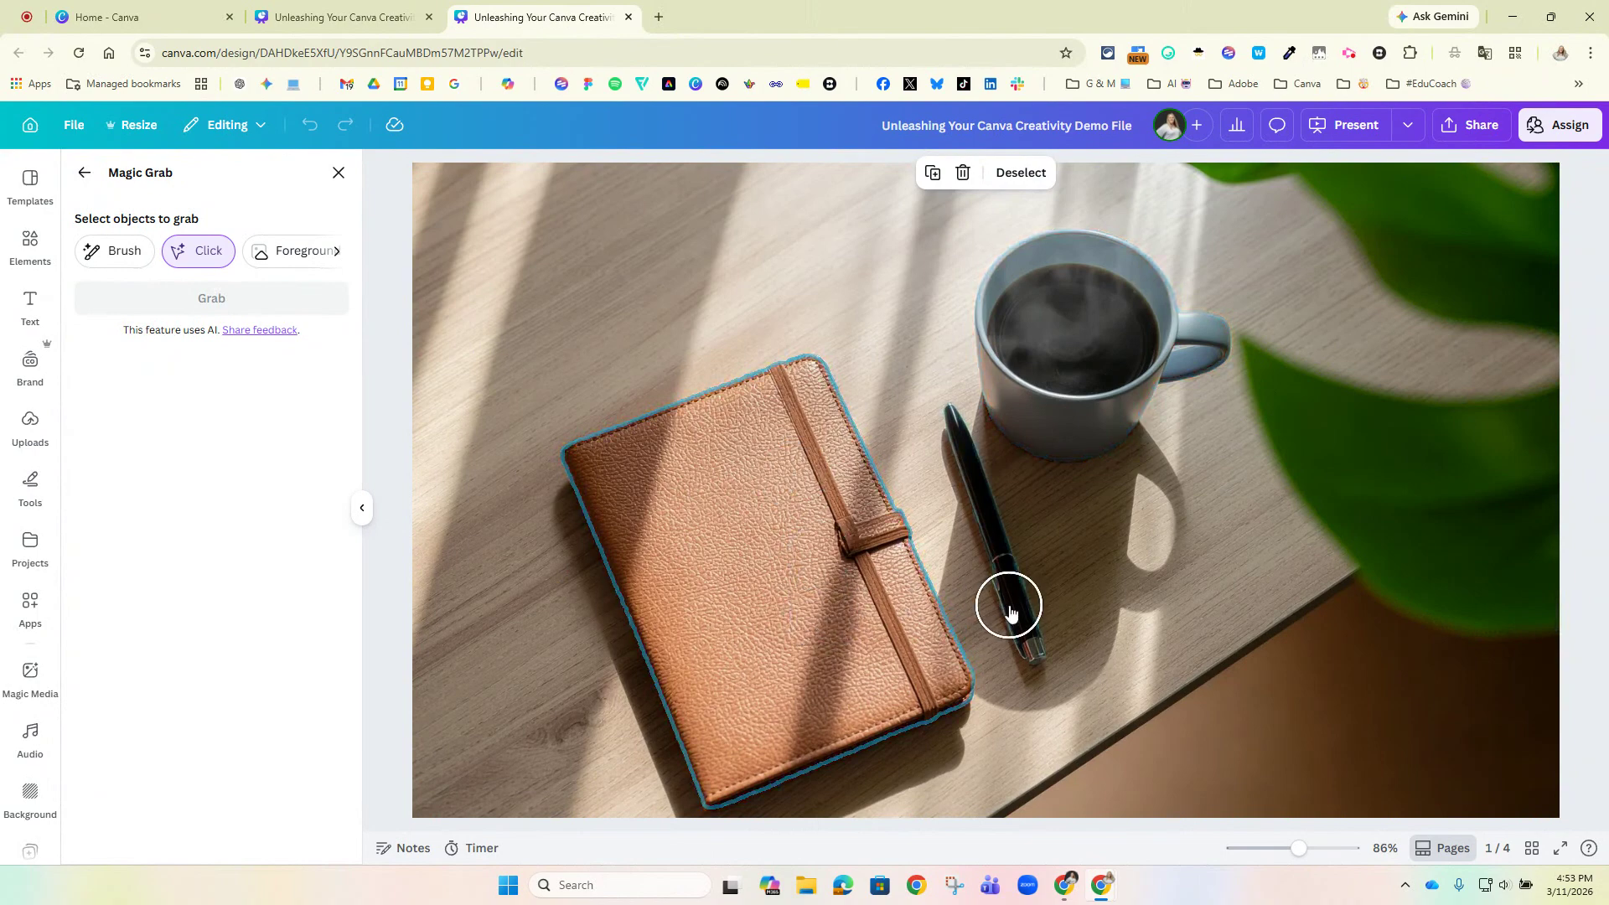
pyautogui.click(981, 496)
pyautogui.click(260, 306)
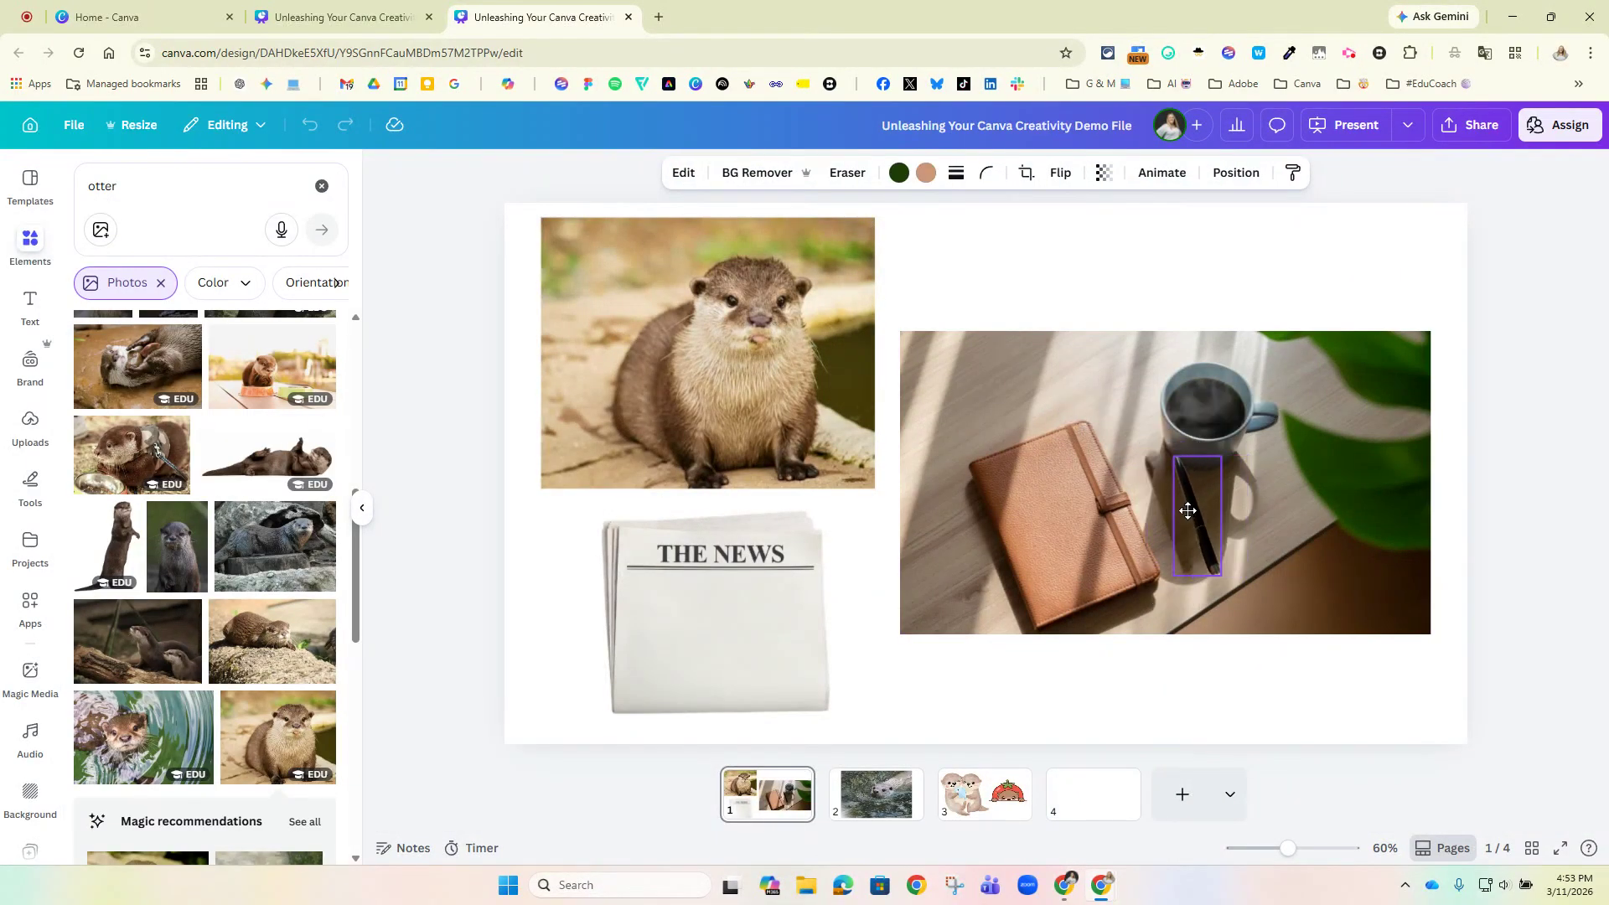
pyautogui.moveTo(1196, 507); pyautogui.dragTo(1051, 514)
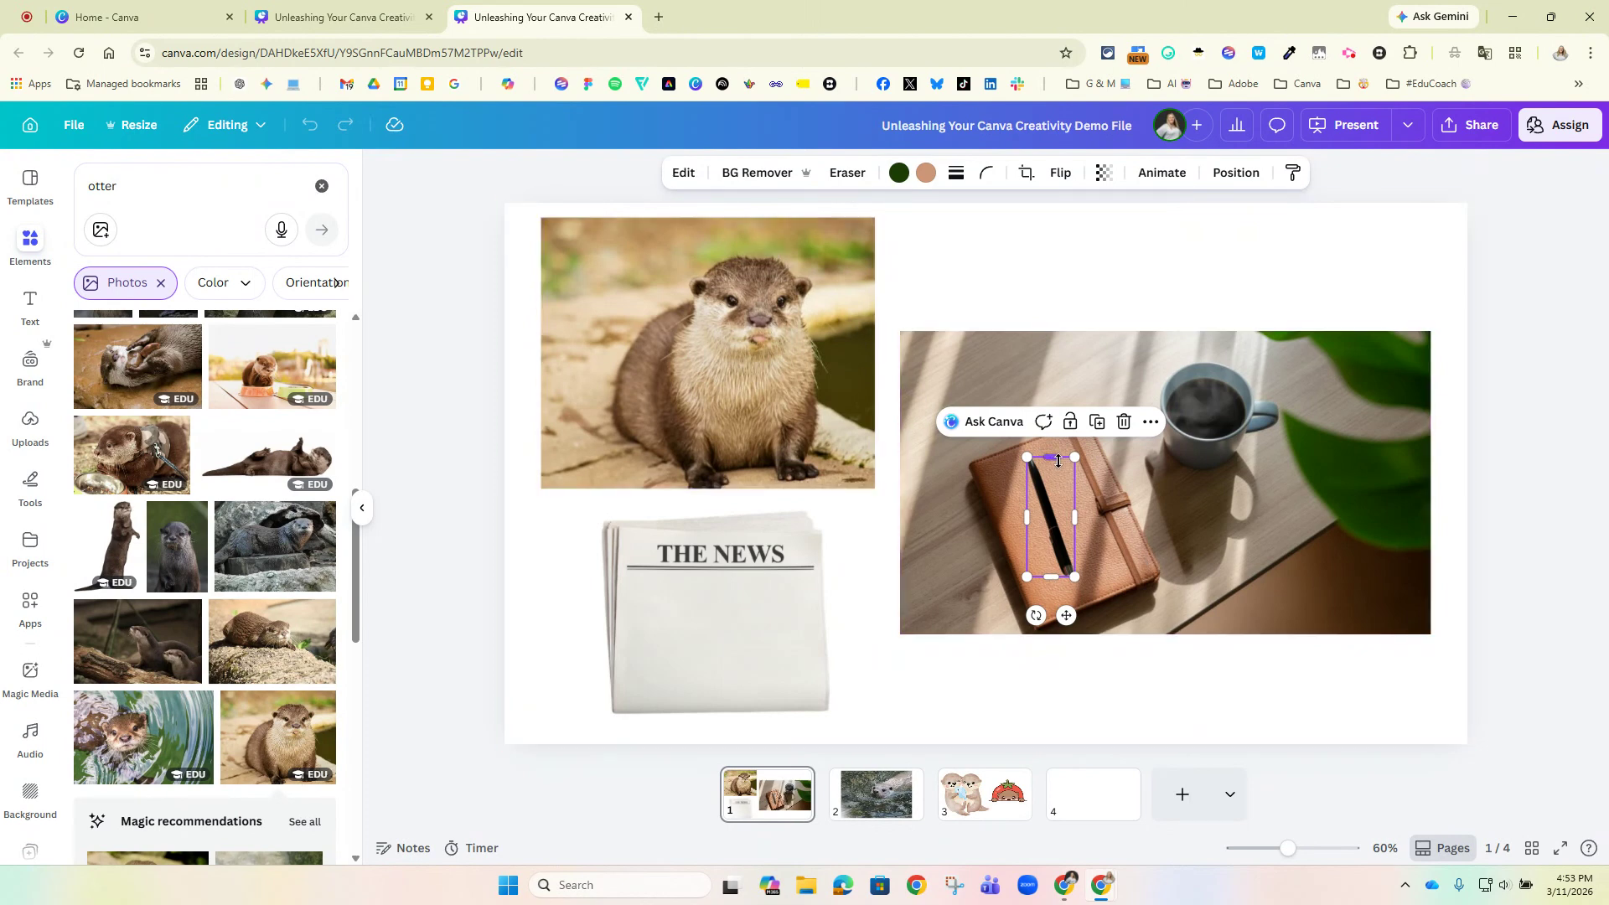
# Extract the headline "THE NEWS" from the newspaper image as editable text with Grab Text.
pyautogui.click(1066, 384)
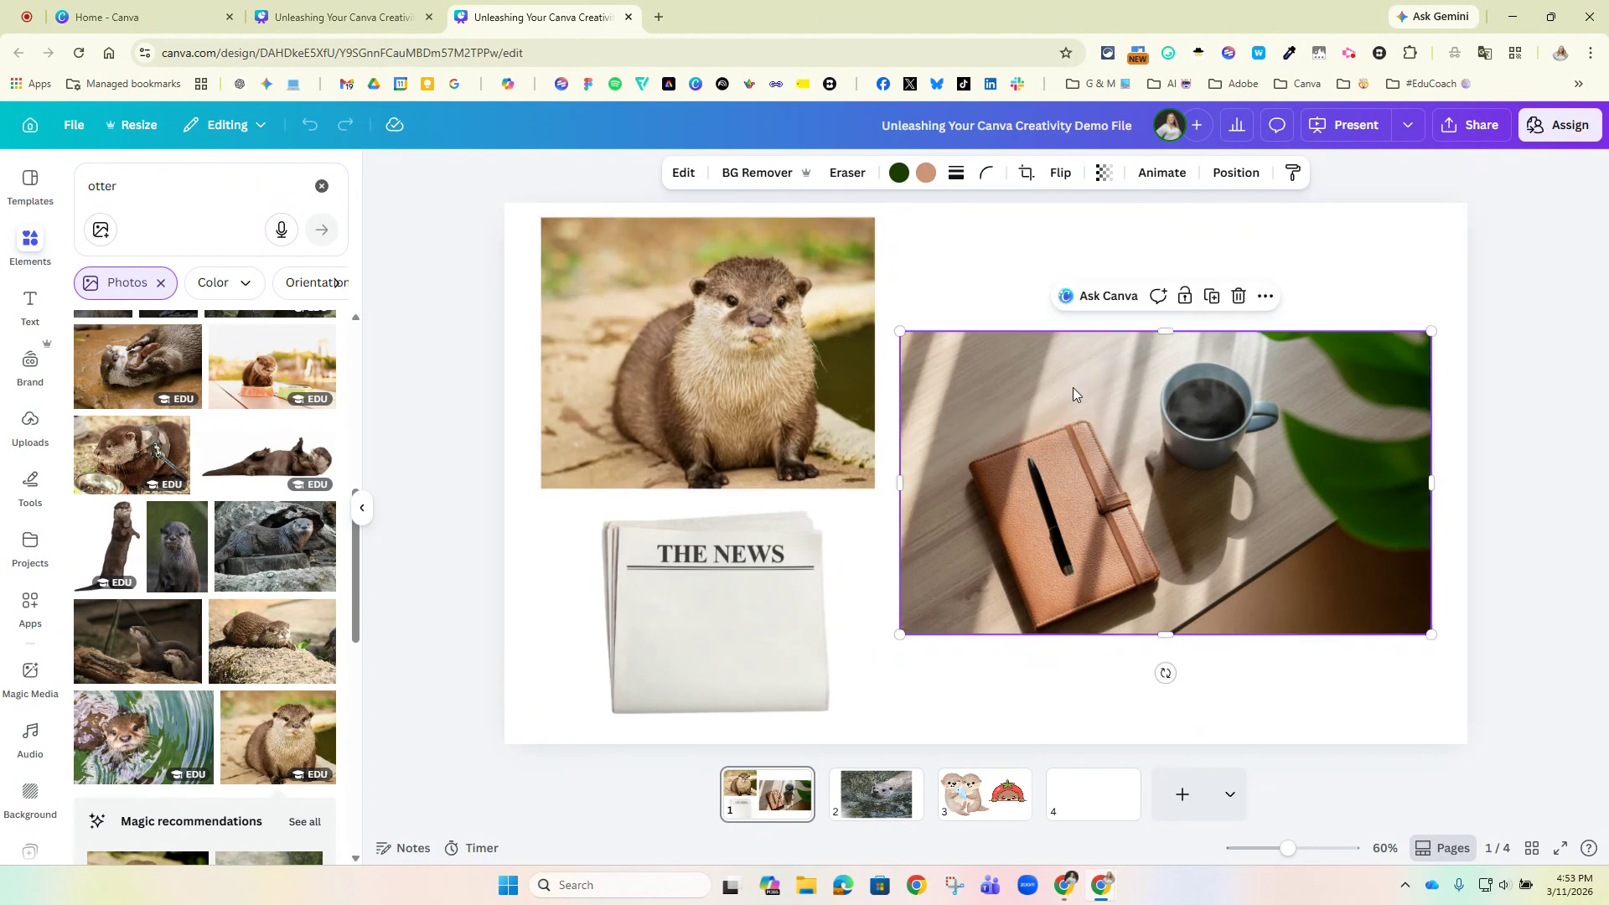
pyautogui.click(679, 174)
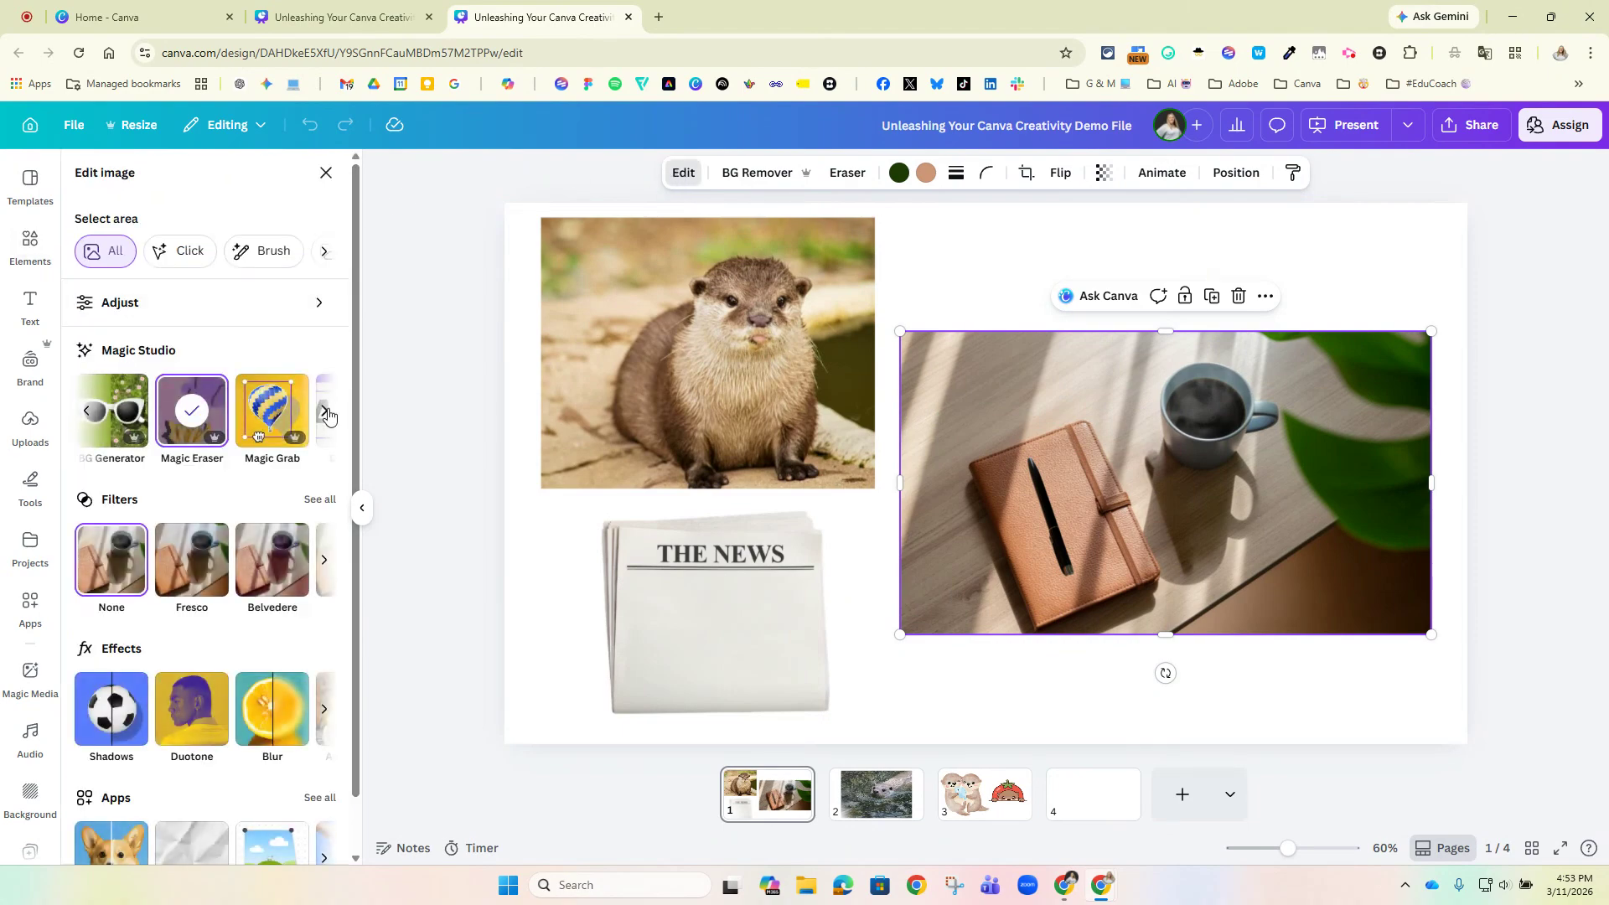
pyautogui.click(323, 410)
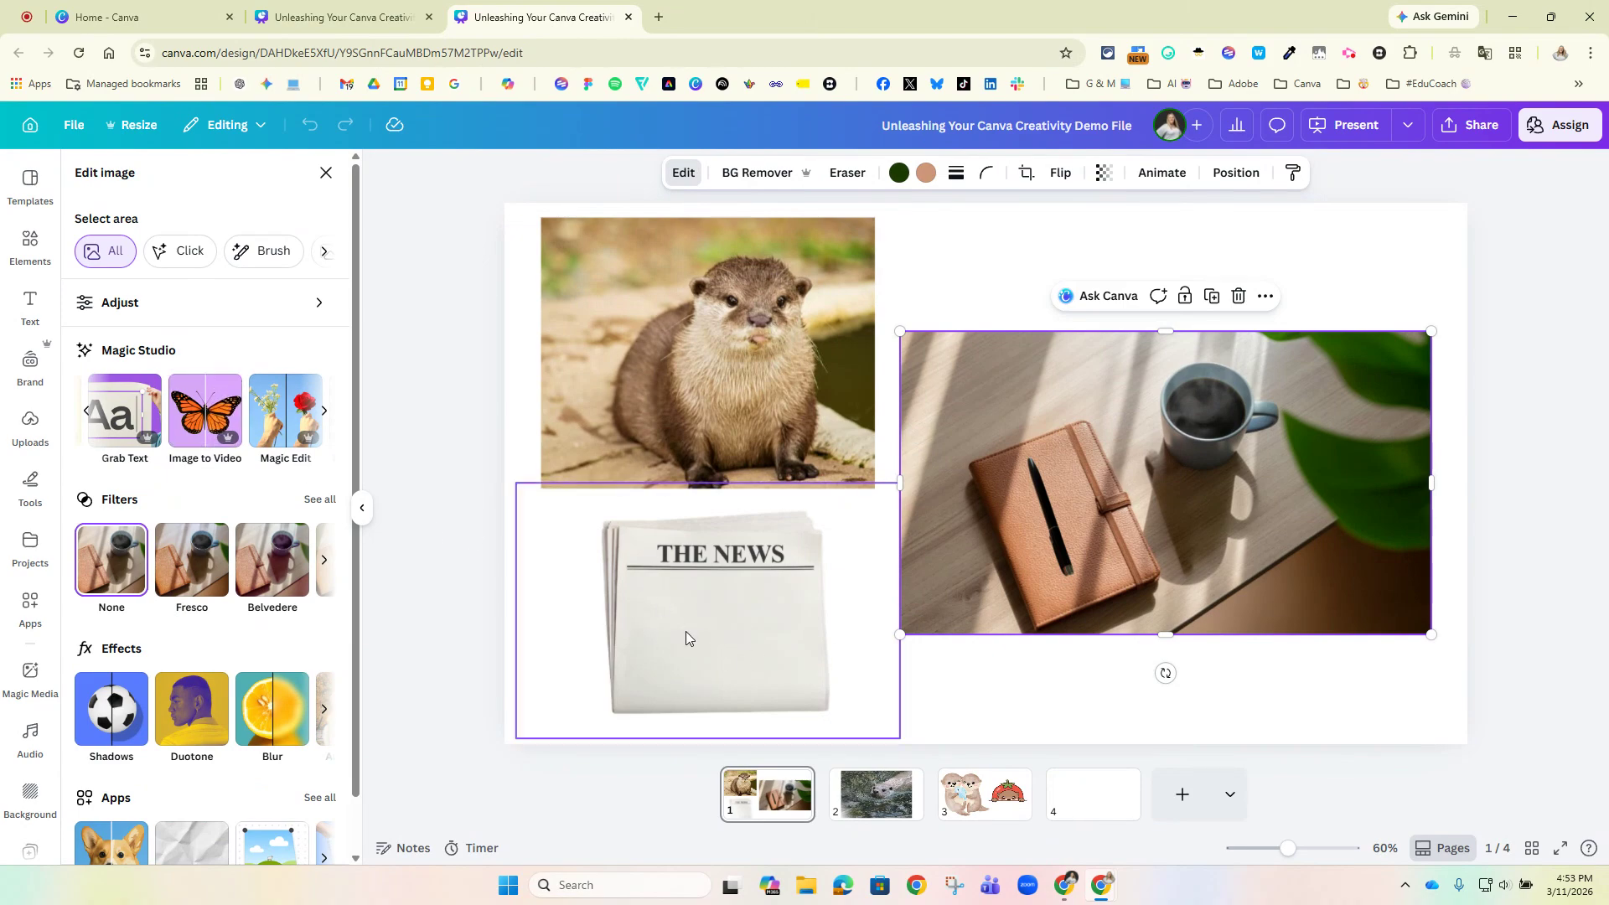
pyautogui.click(713, 633)
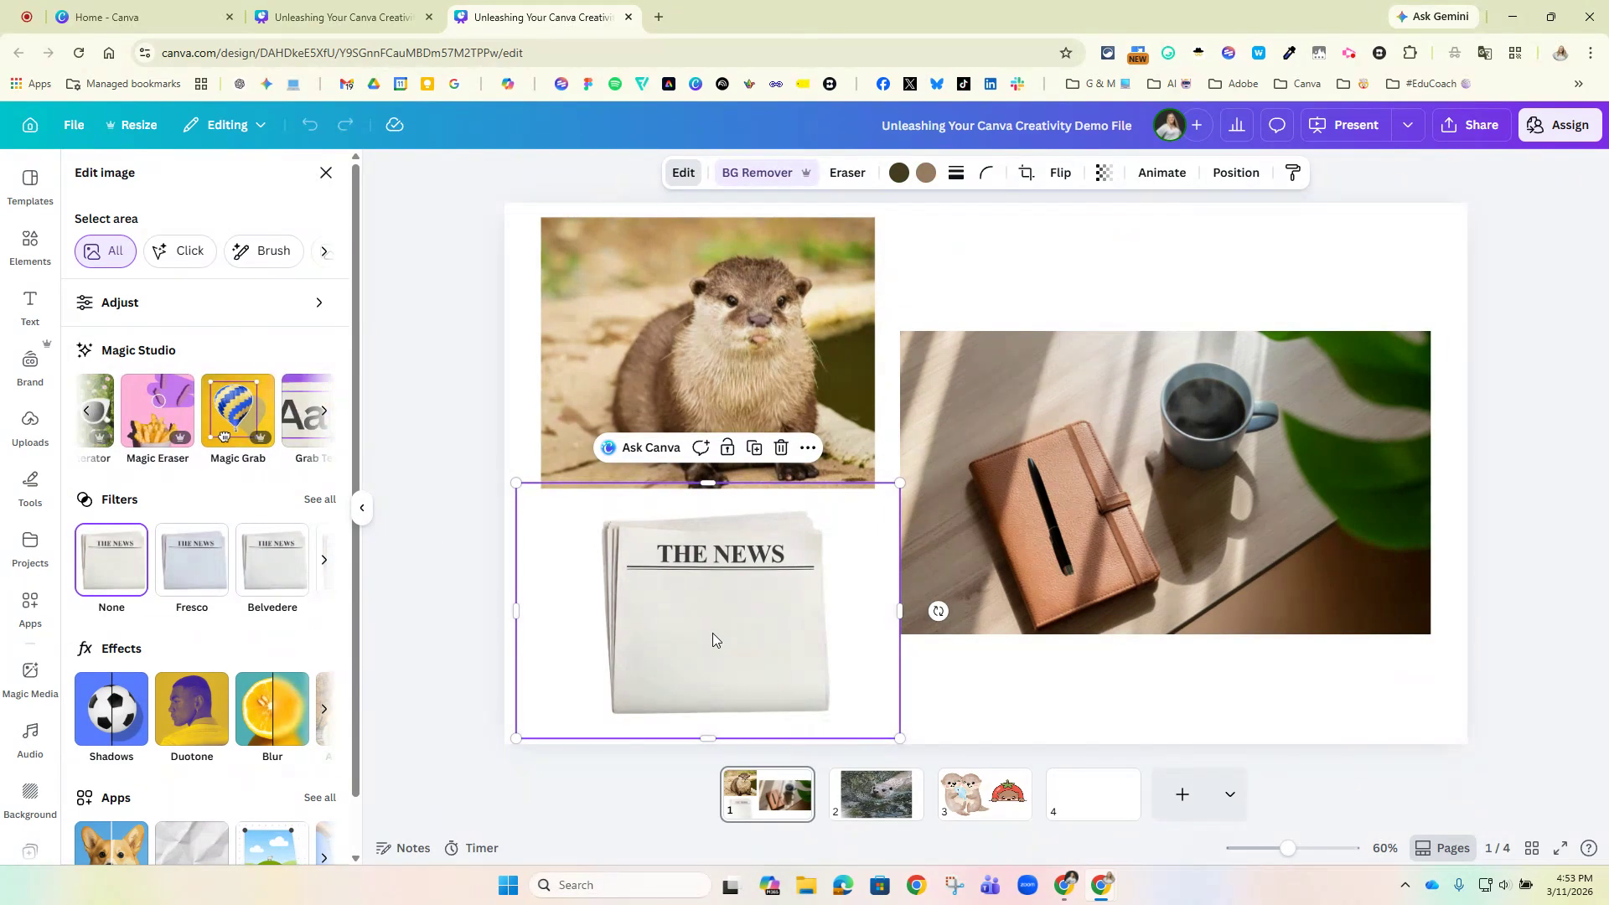
pyautogui.click(324, 411)
pyautogui.click(130, 417)
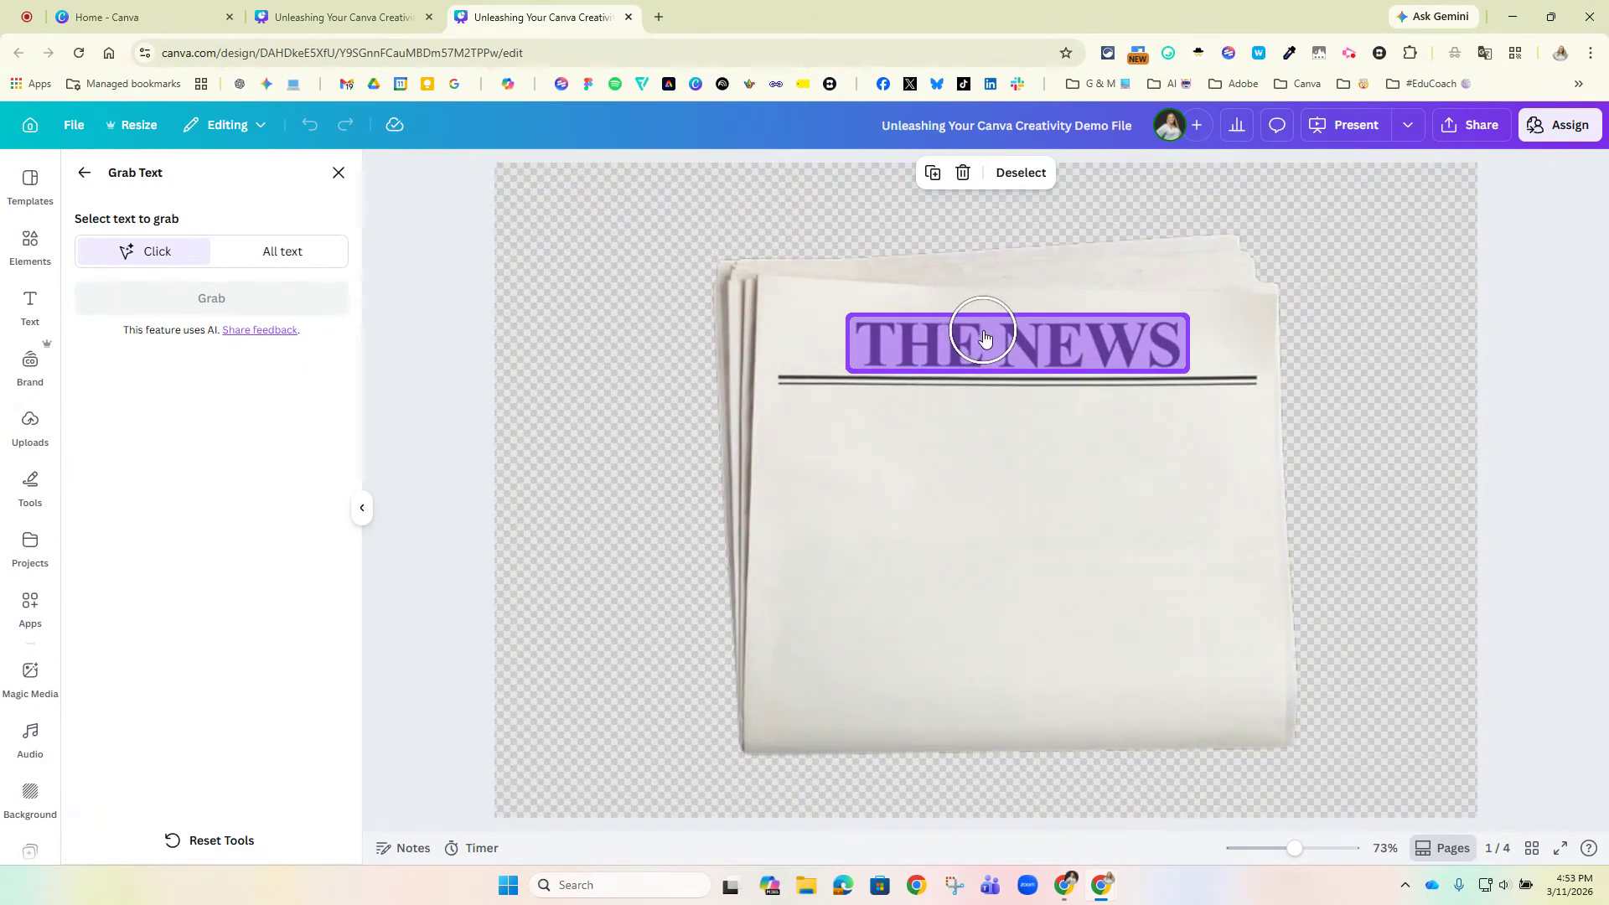
pyautogui.click(983, 333)
pyautogui.click(216, 299)
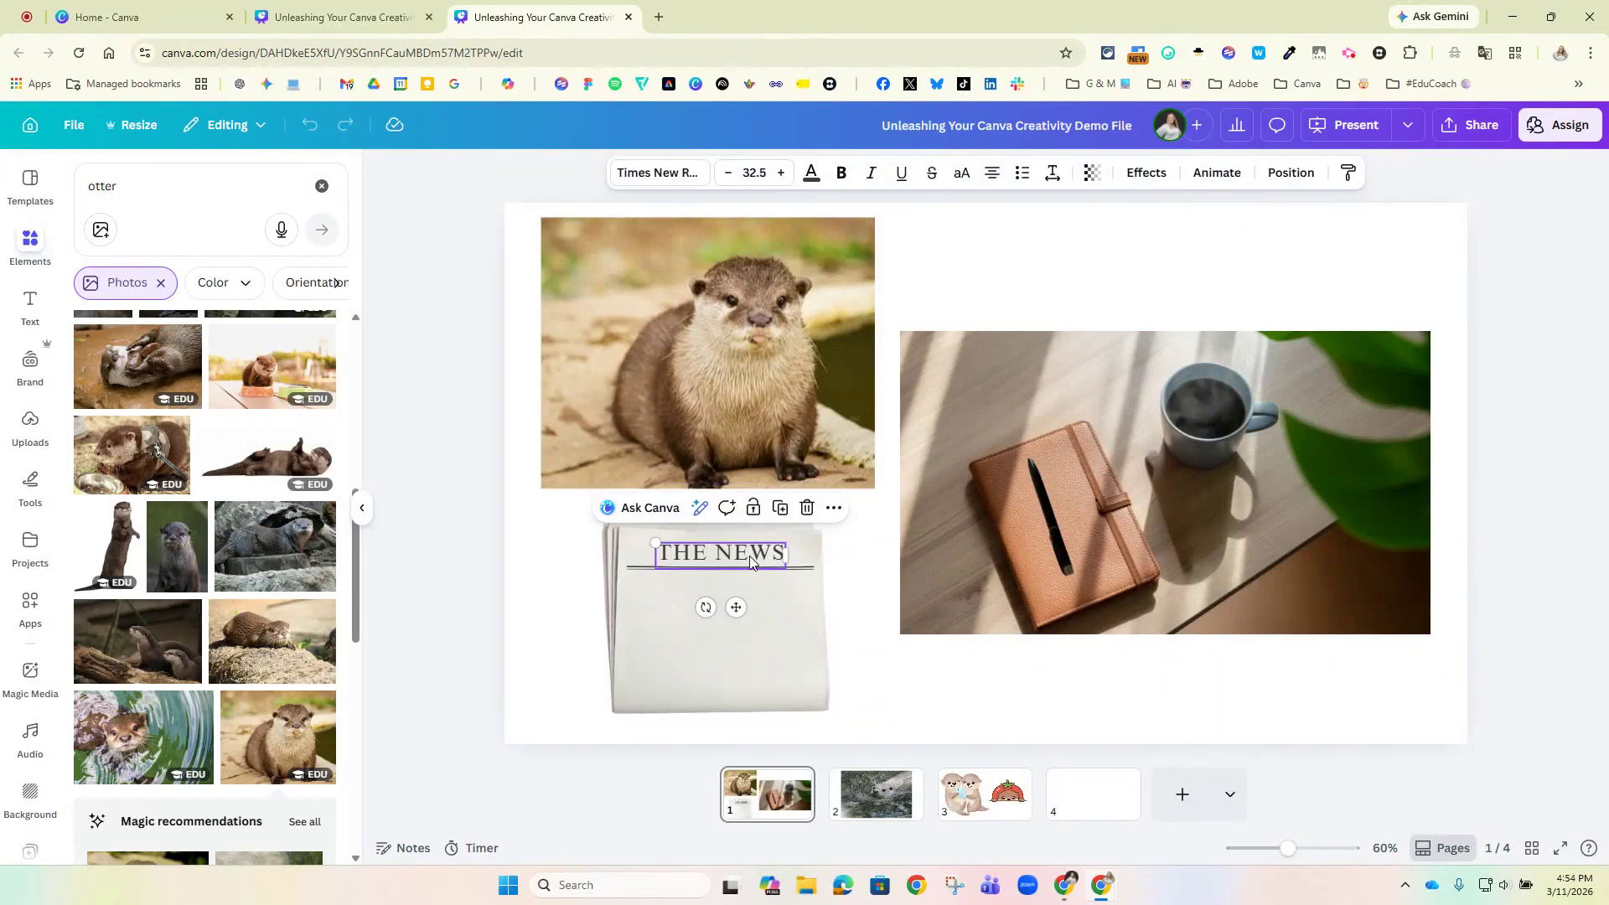
# Replace the newspaper headline with a person's name followed by "News".
pyautogui.doubleClick(749, 556)
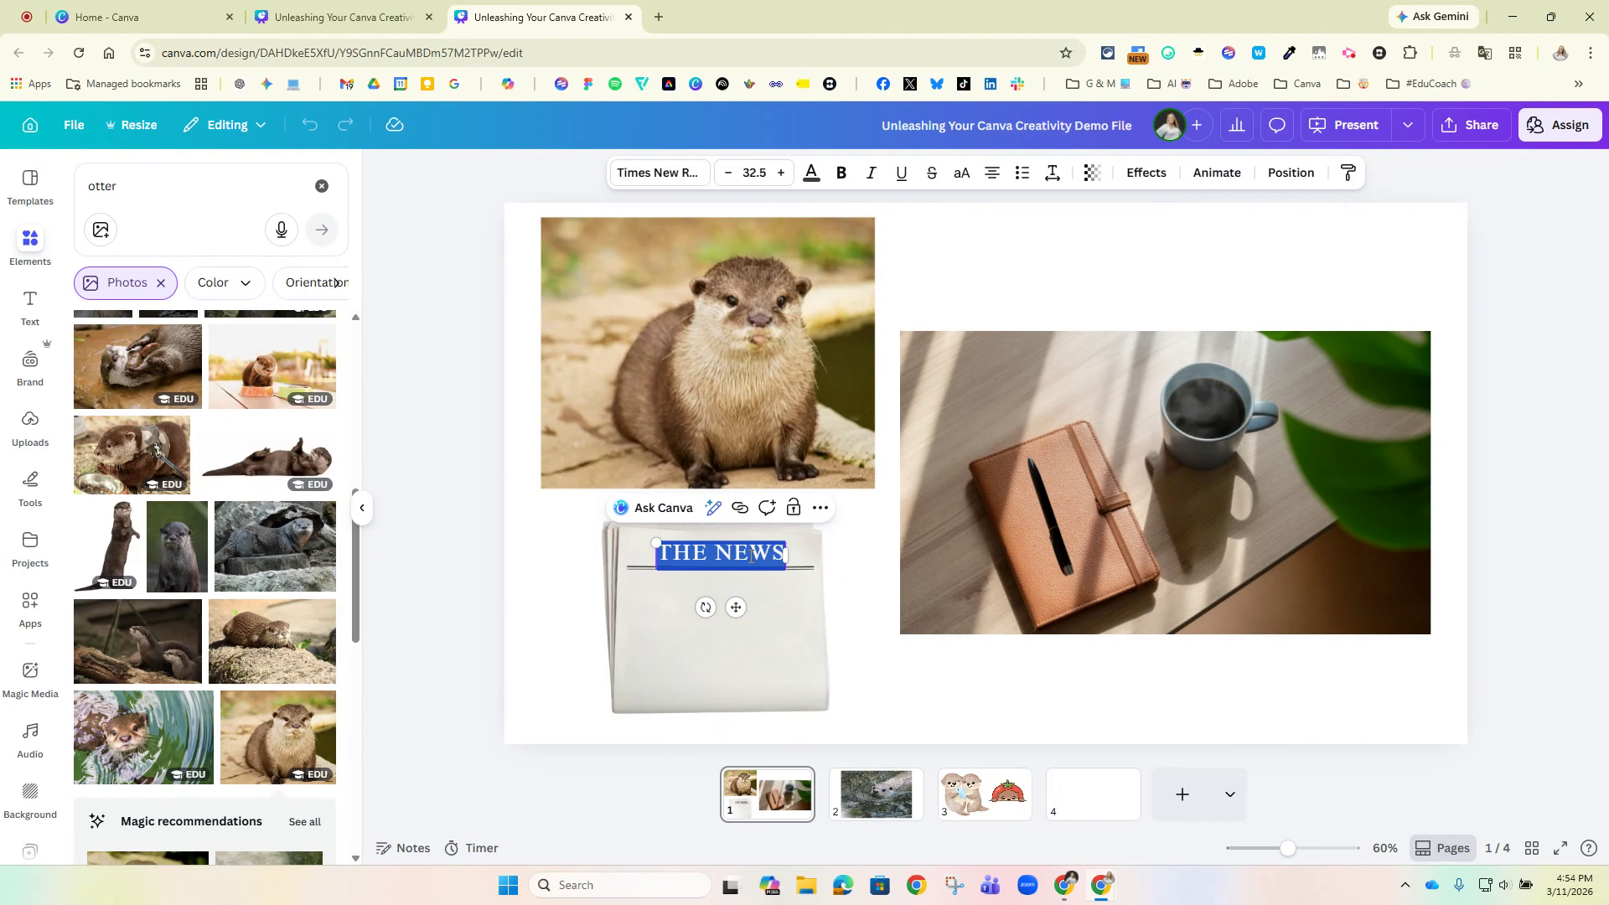
pyautogui.write('Keenan')
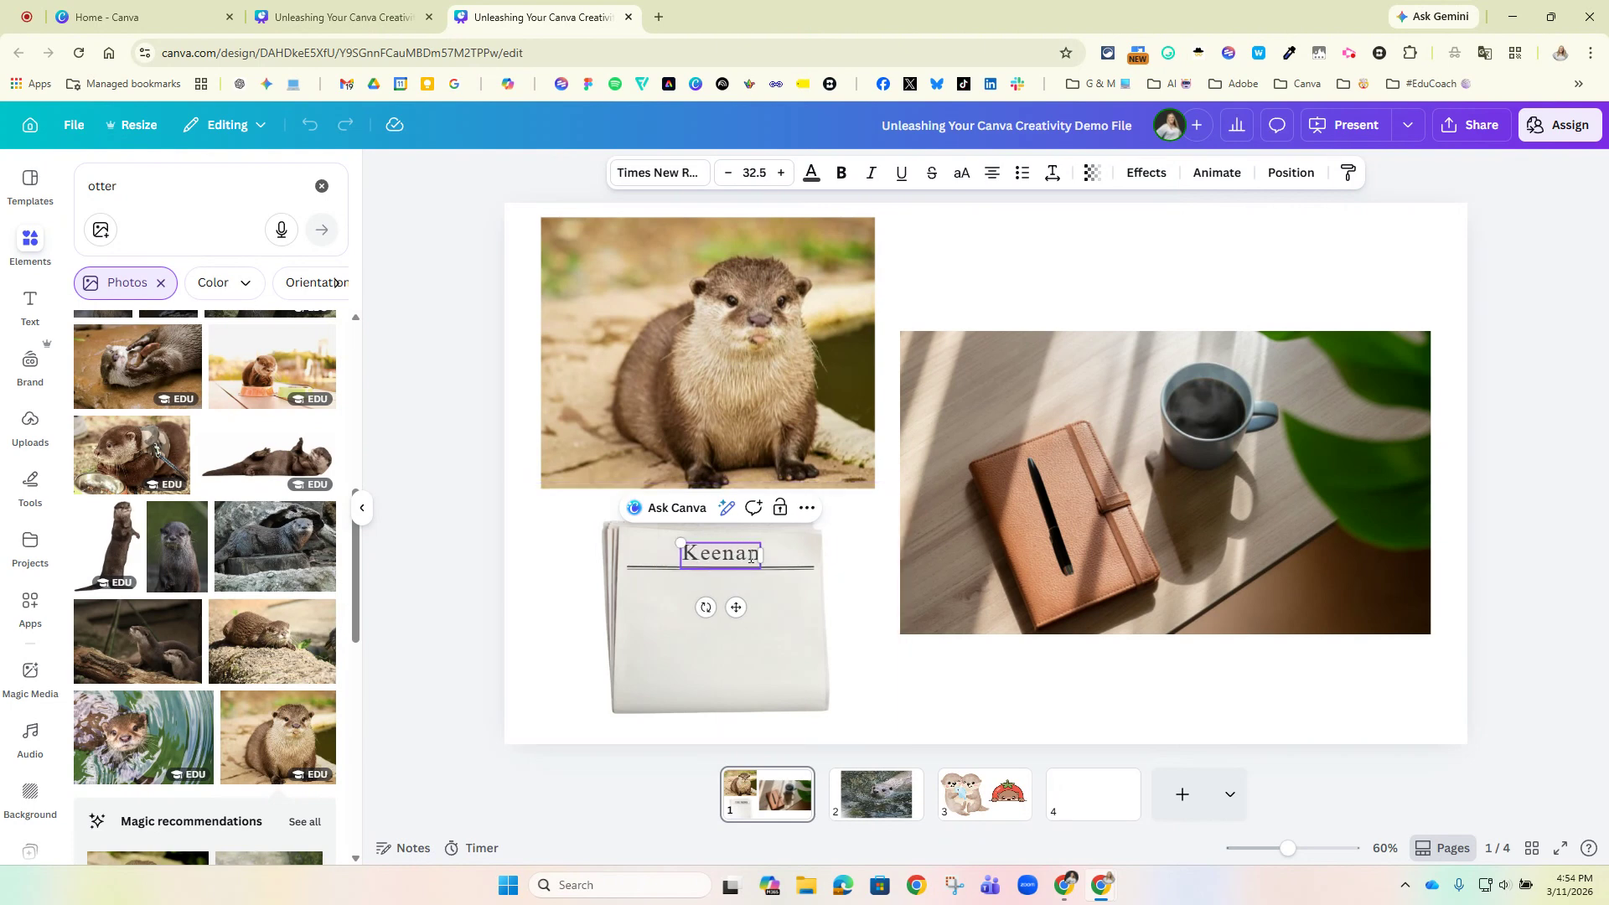
pyautogui.write(' News')
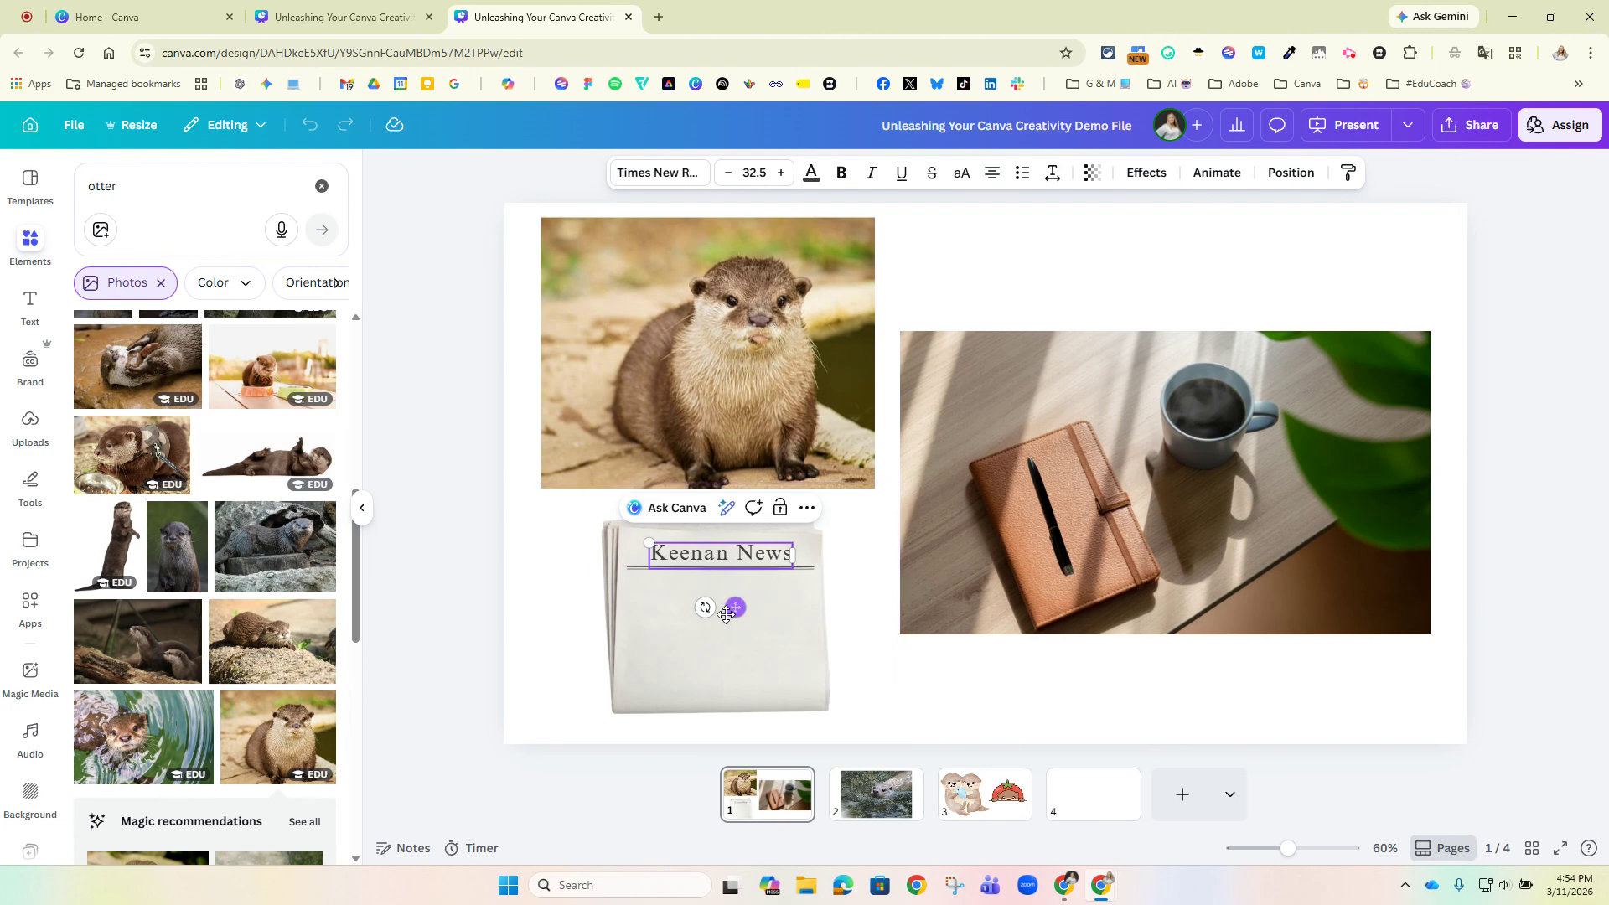
pyautogui.click(690, 421)
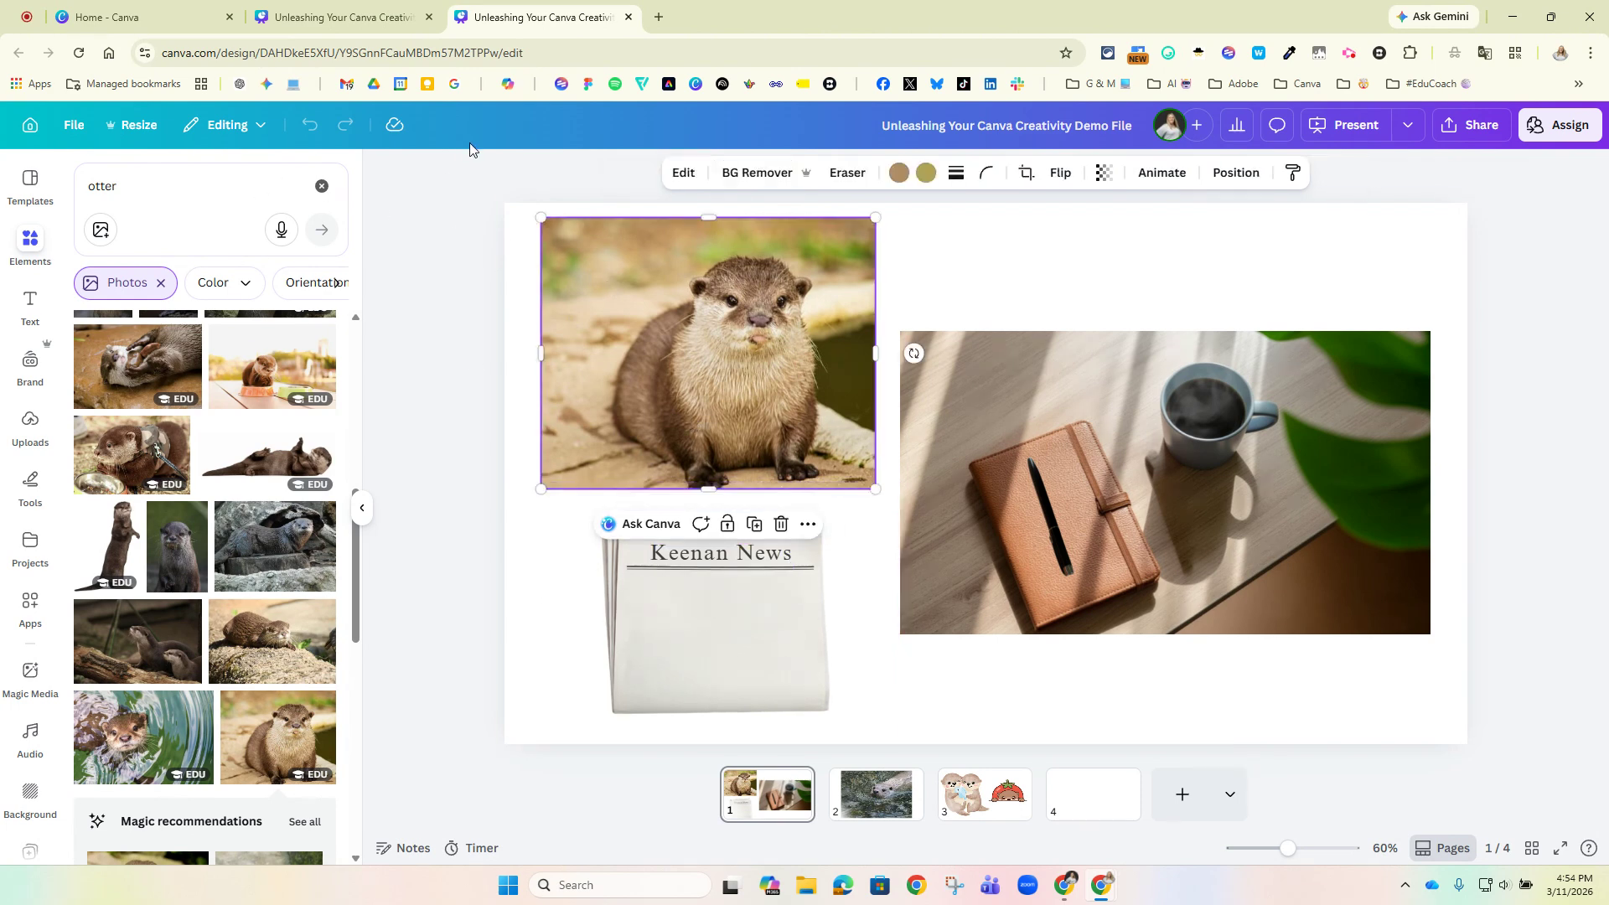
pyautogui.click(675, 175)
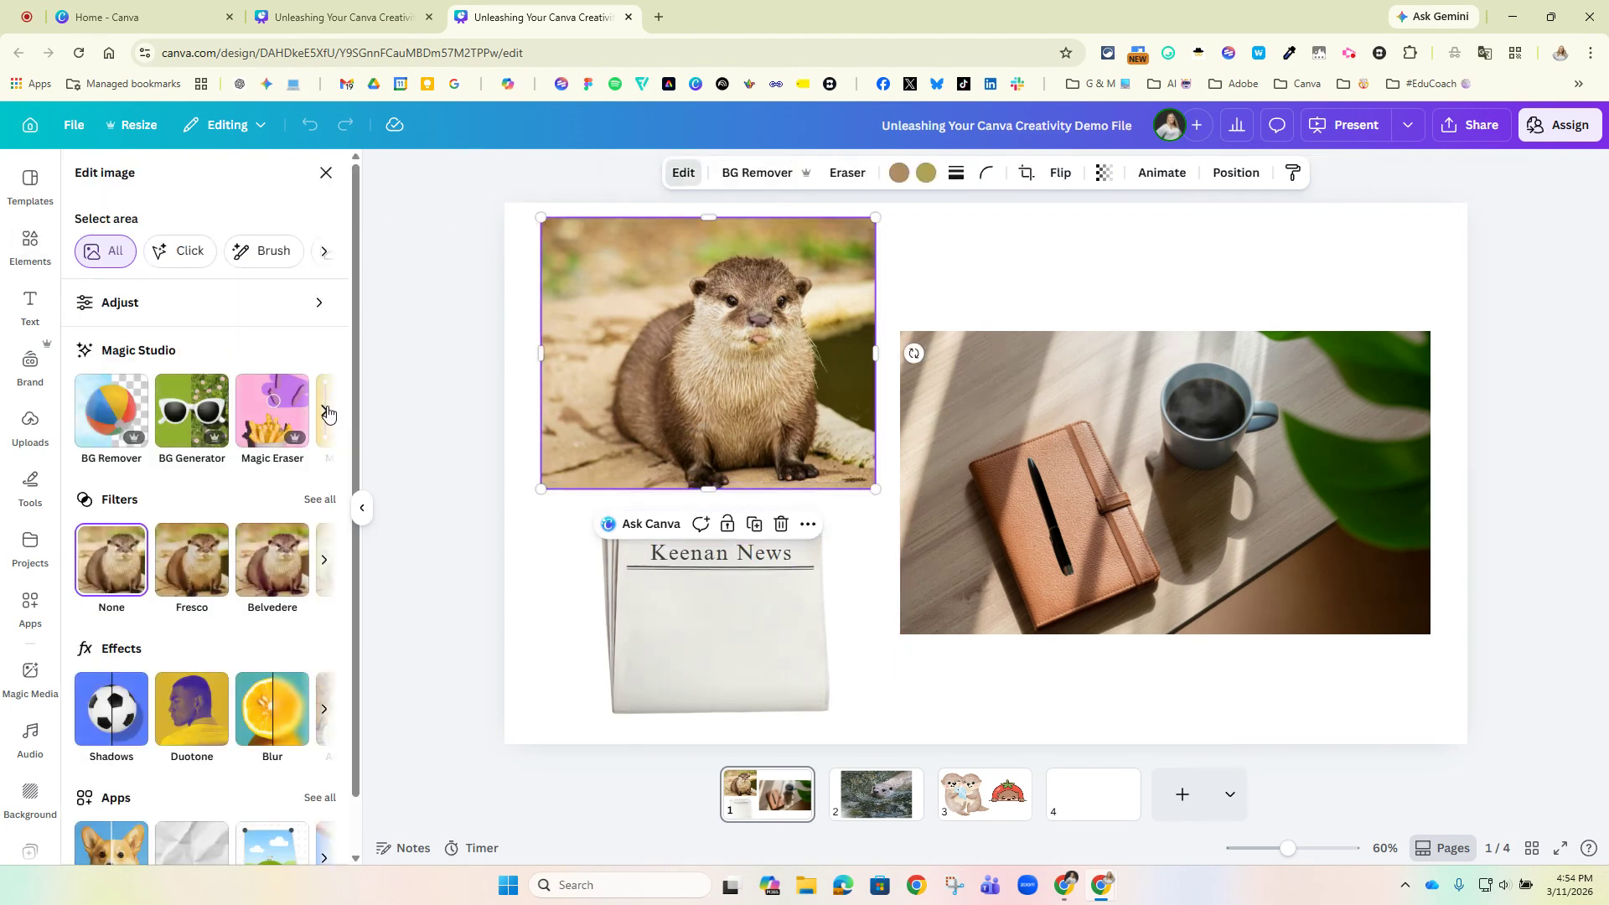
pyautogui.click(326, 413)
pyautogui.click(325, 414)
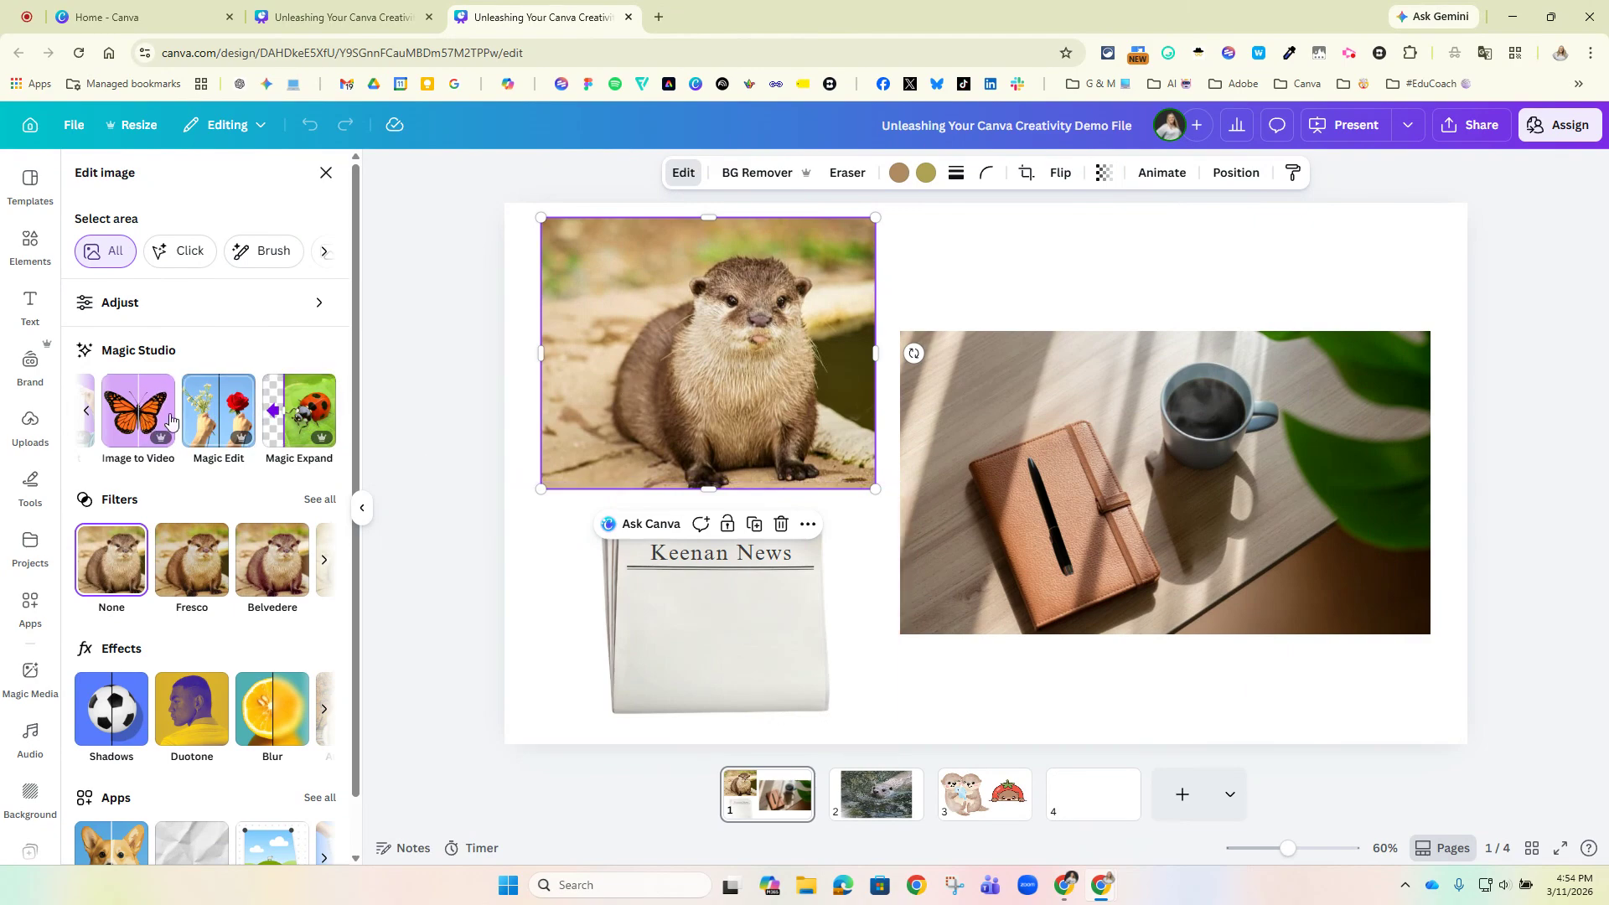
# Turn the swimming otter photo on page 2 into a 3 second video with Image to Video's Smart setting and add it to the design.
pyautogui.click(877, 809)
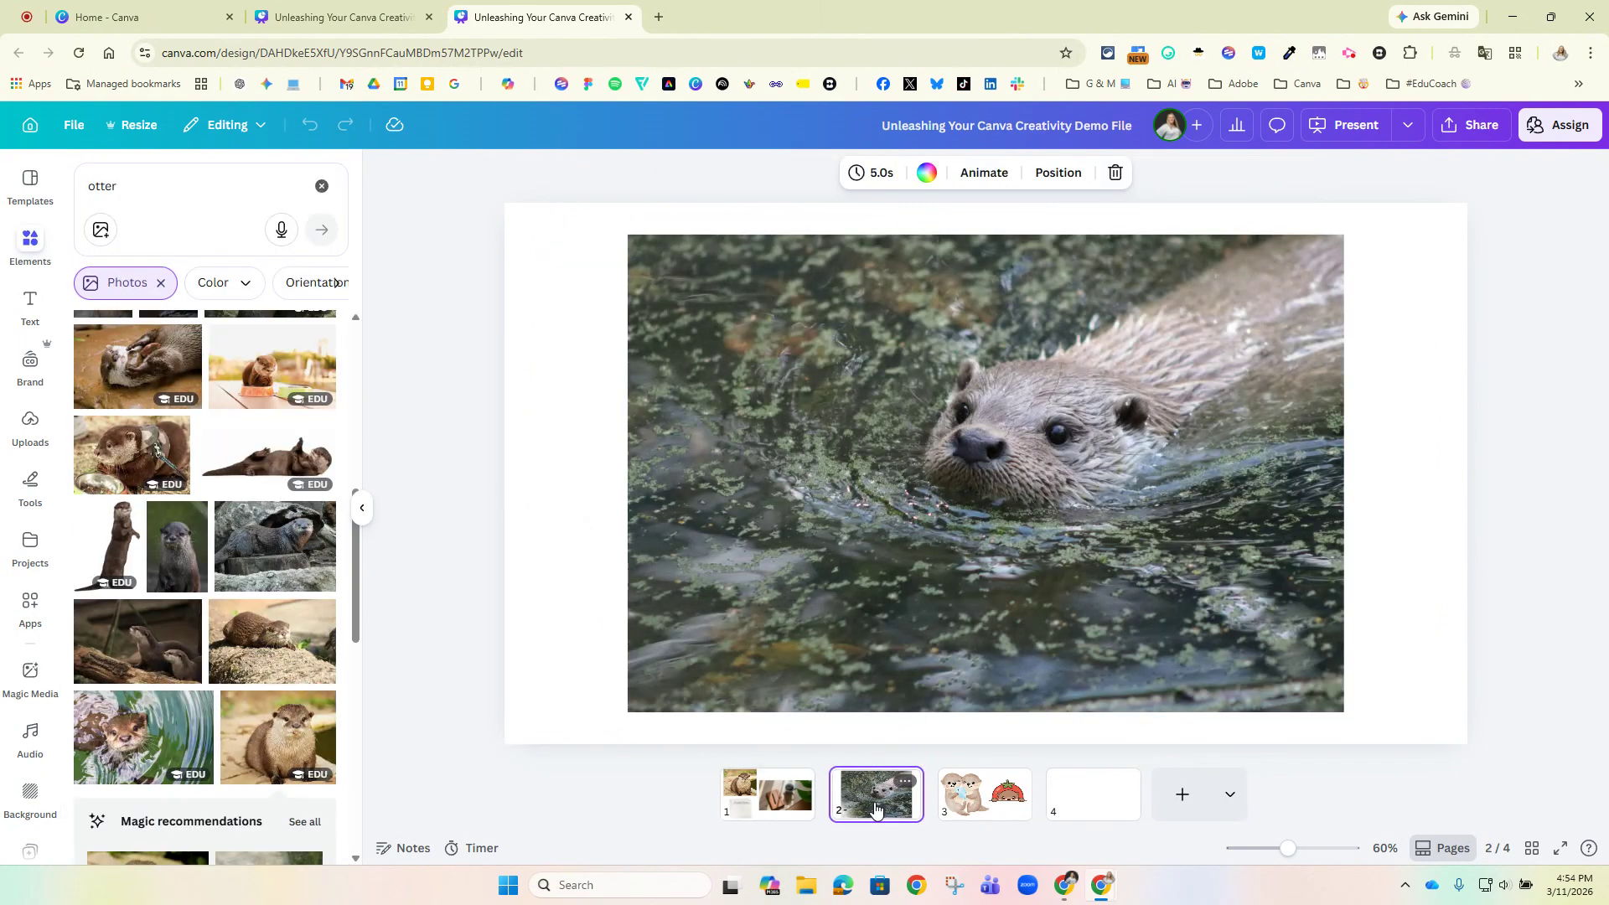
pyautogui.click(872, 622)
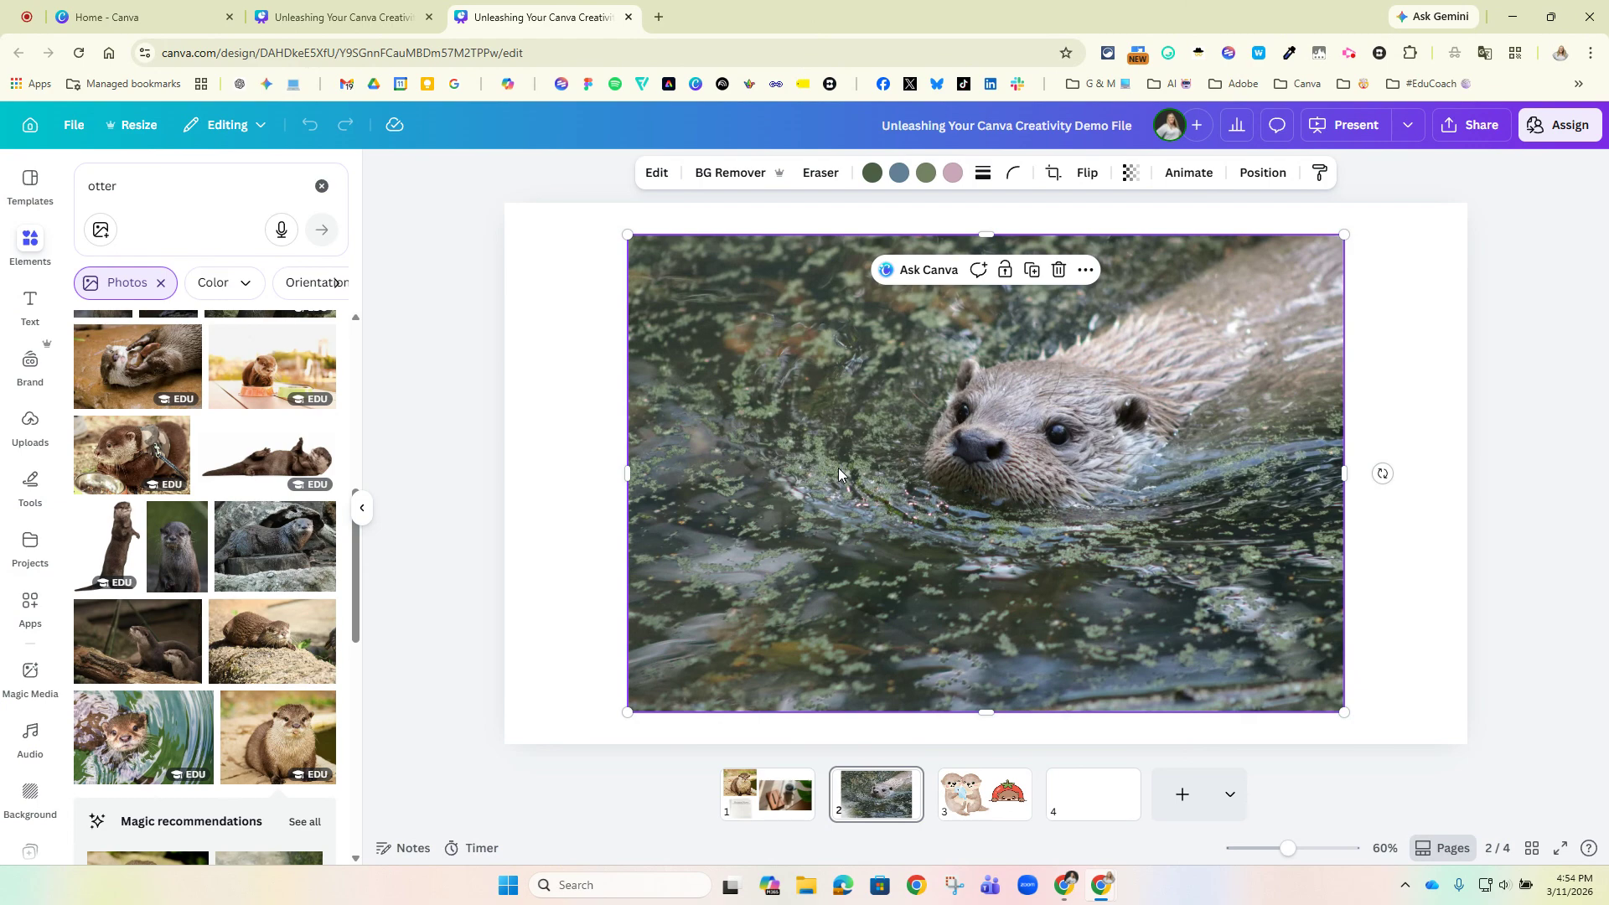
pyautogui.moveTo(170, 405)
pyautogui.click(654, 173)
pyautogui.click(327, 414)
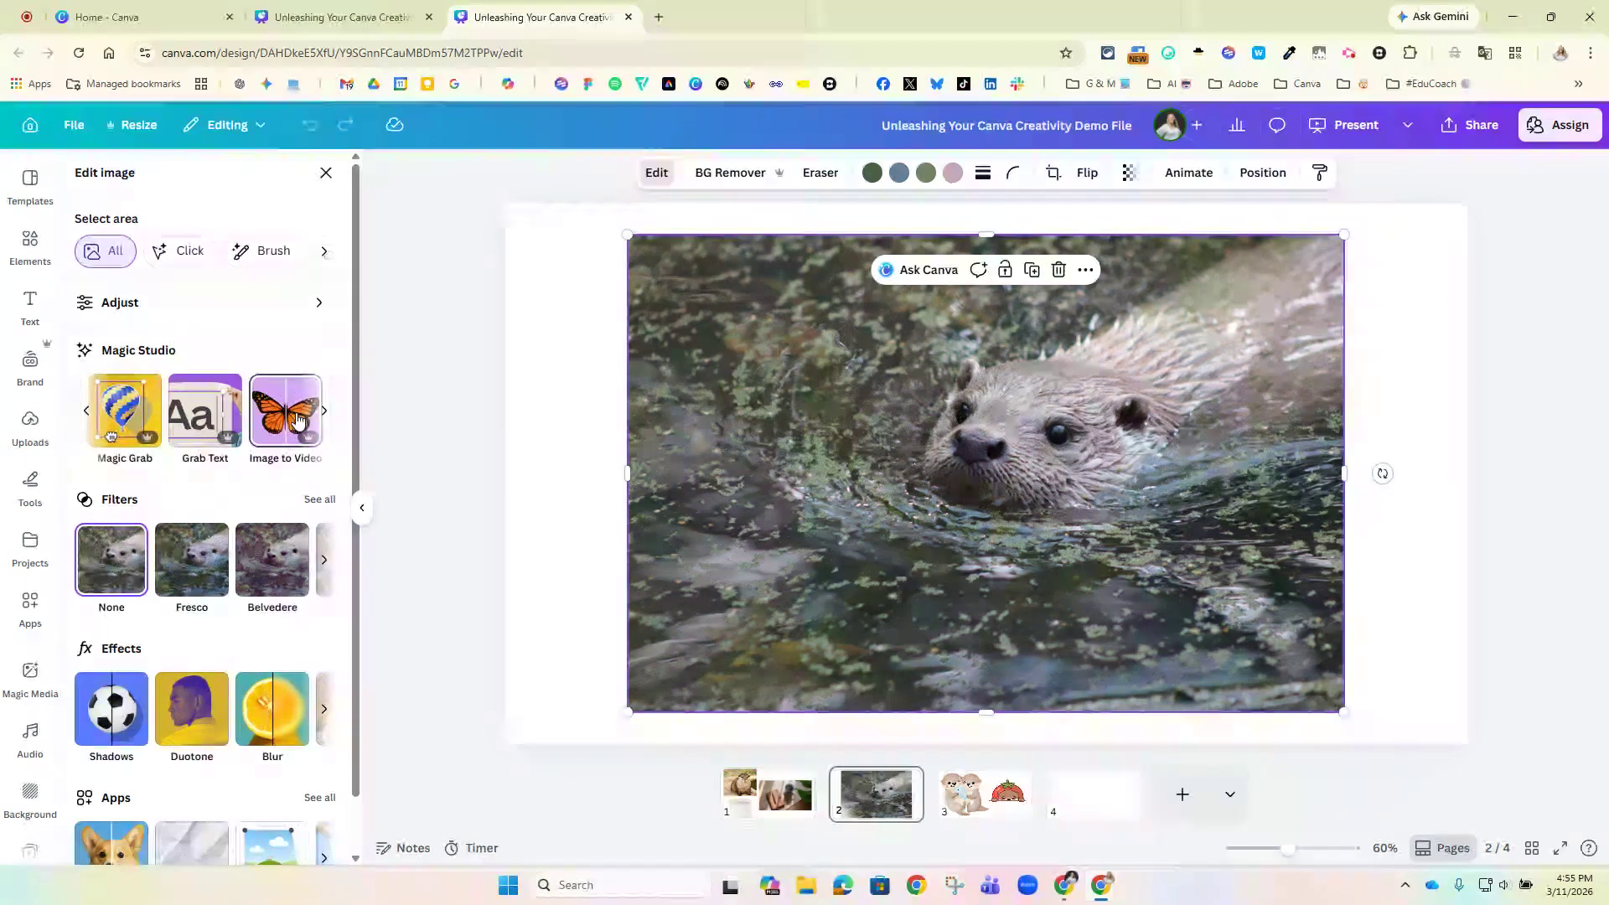
pyautogui.click(282, 420)
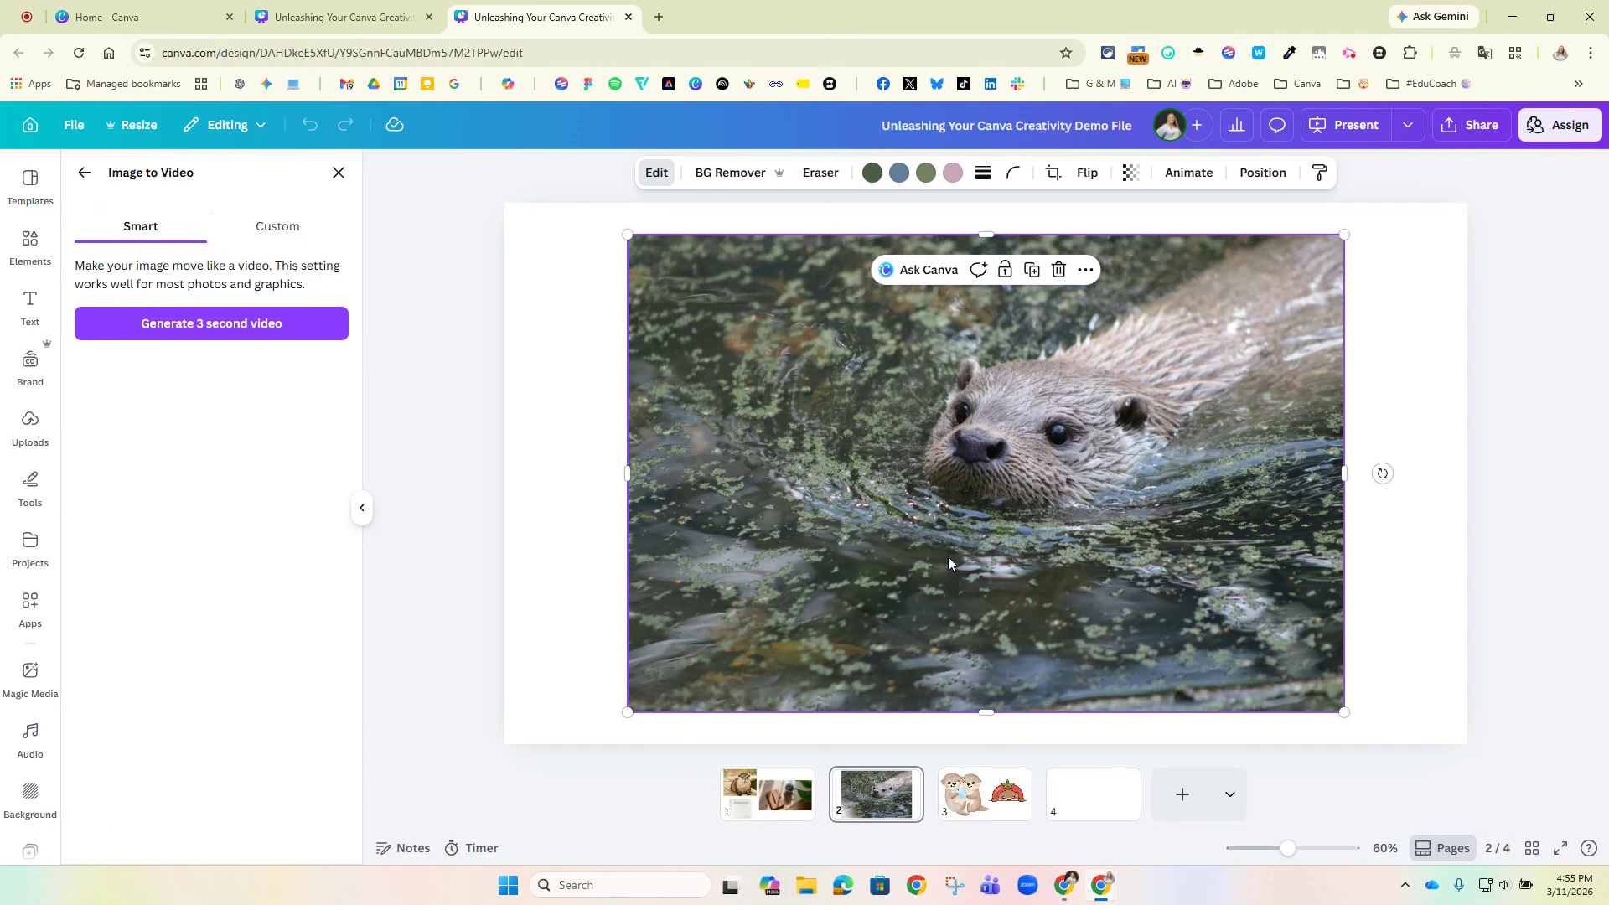
pyautogui.click(209, 330)
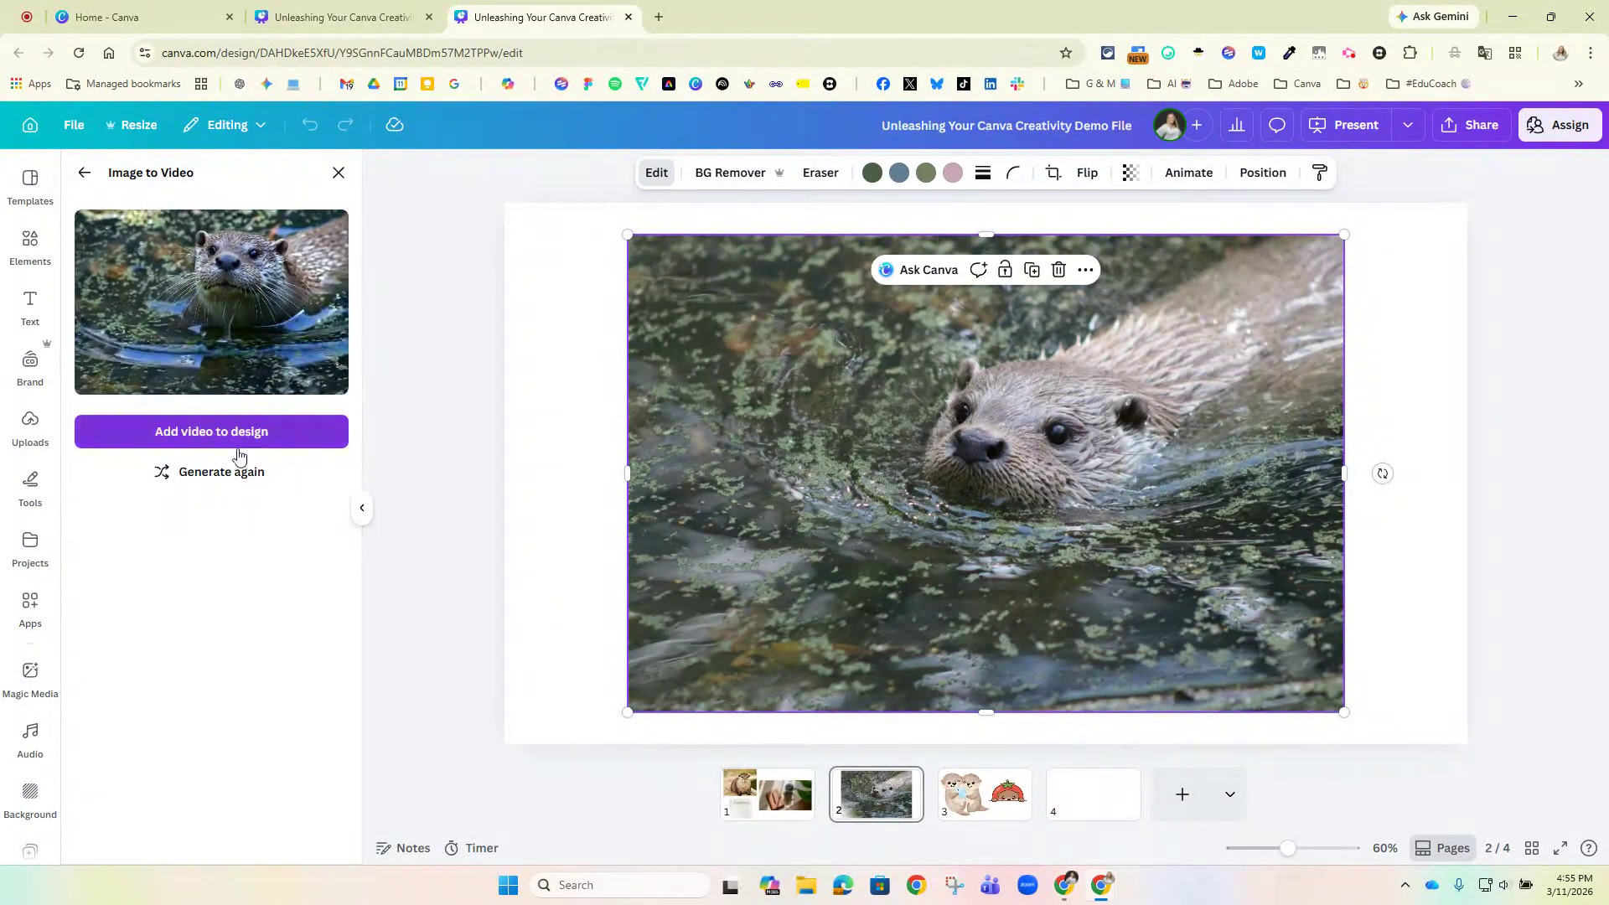
pyautogui.click(205, 431)
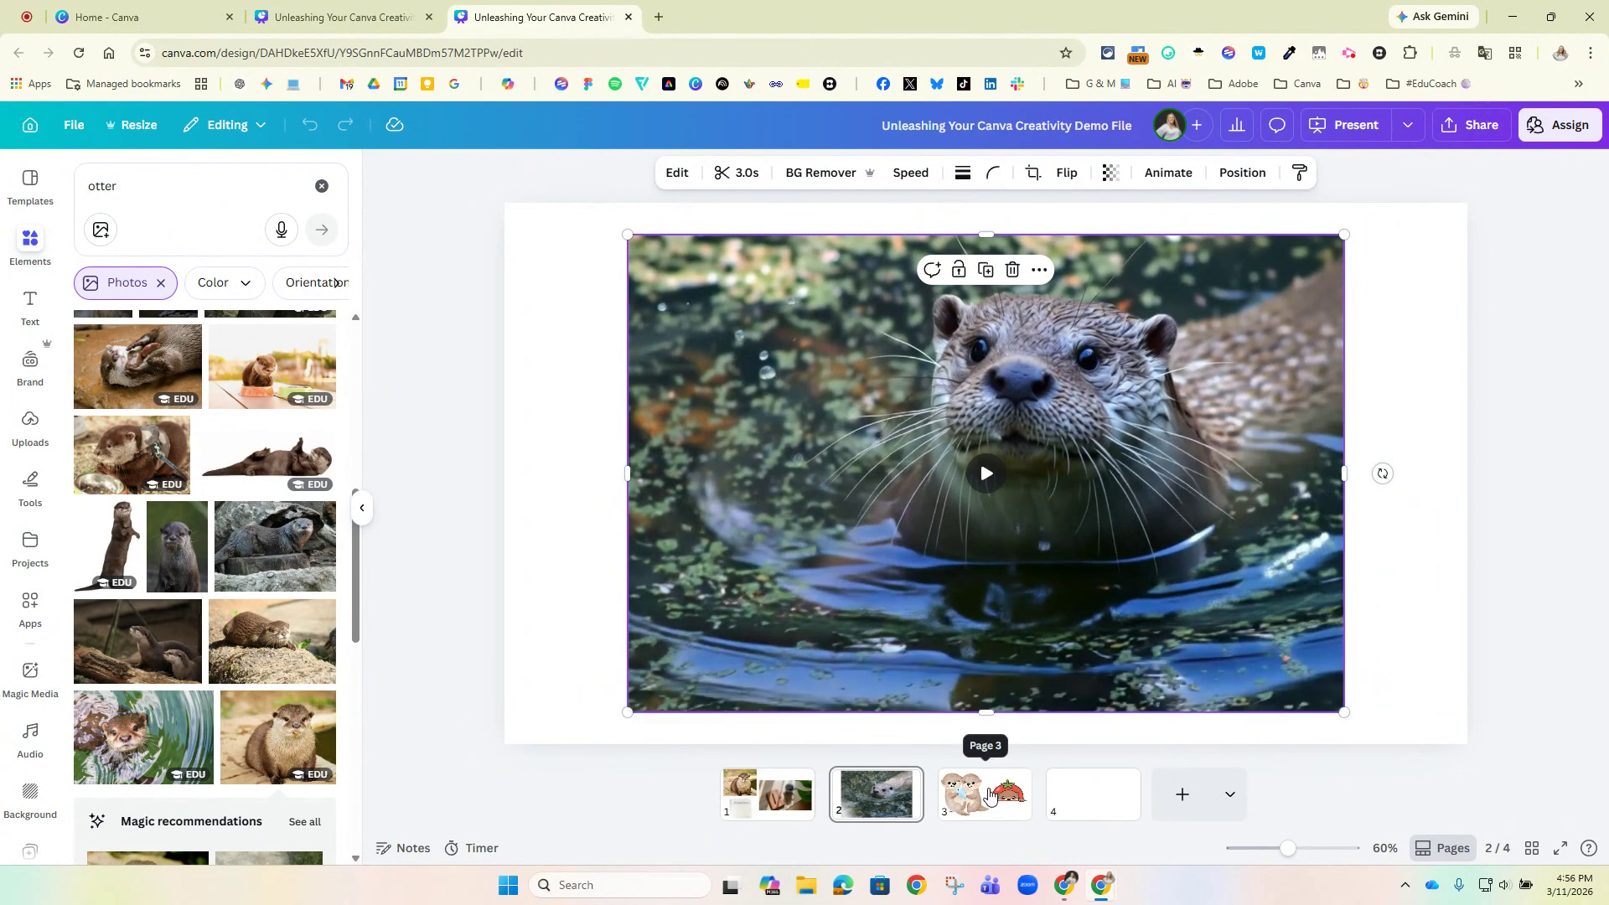
# Copy the art style of the otter pair holding the blue fish on page 3.
pyautogui.click(992, 800)
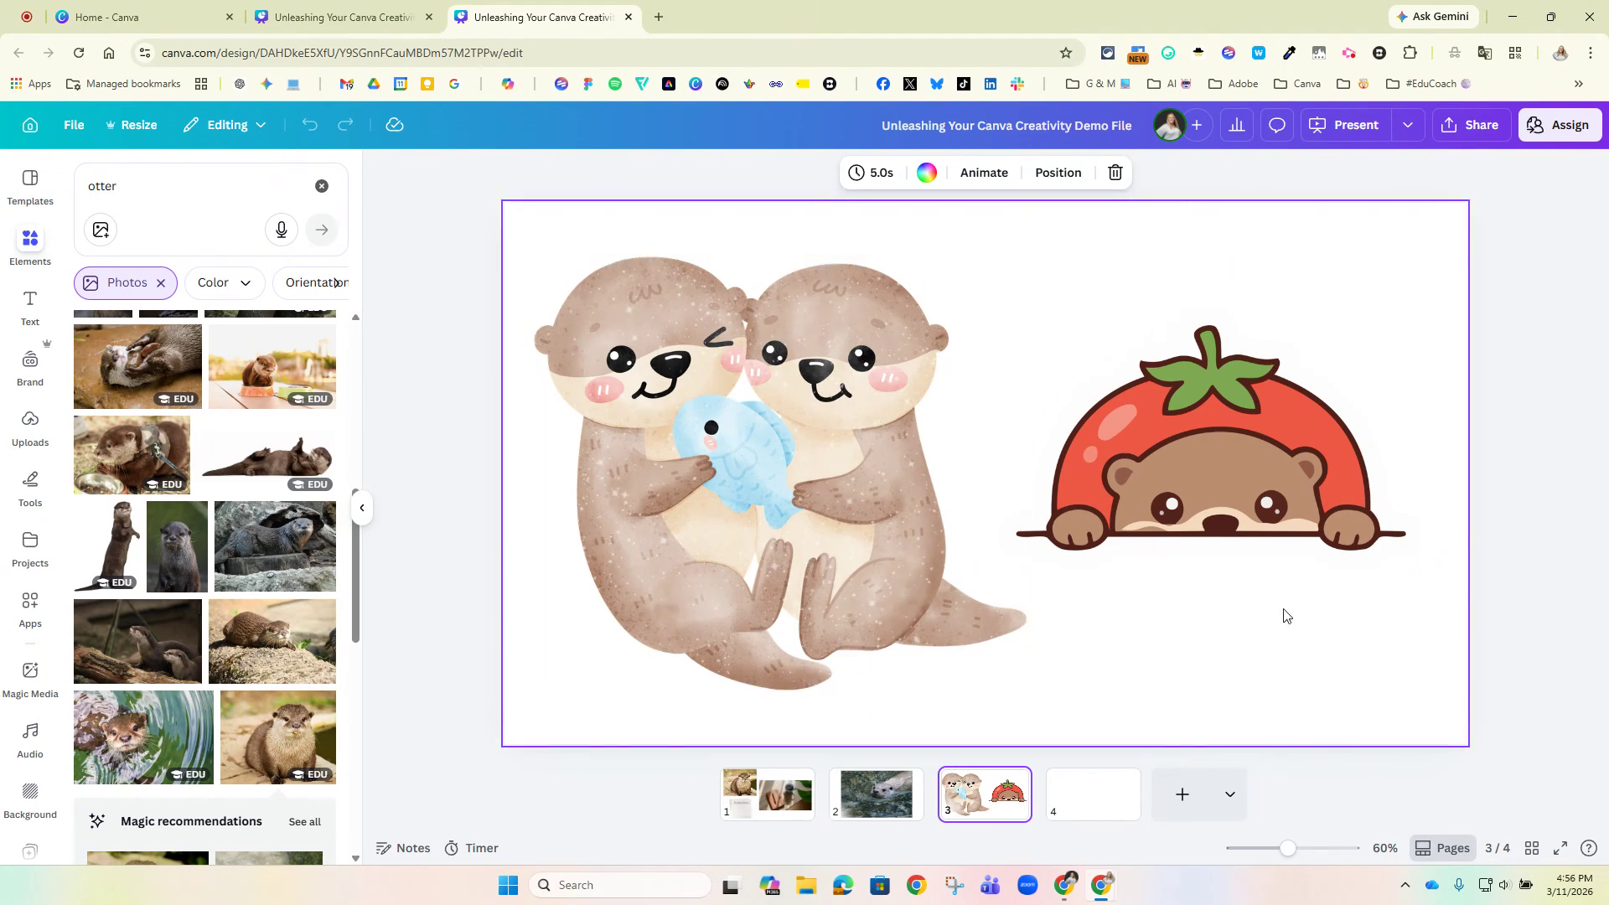
pyautogui.click(717, 367)
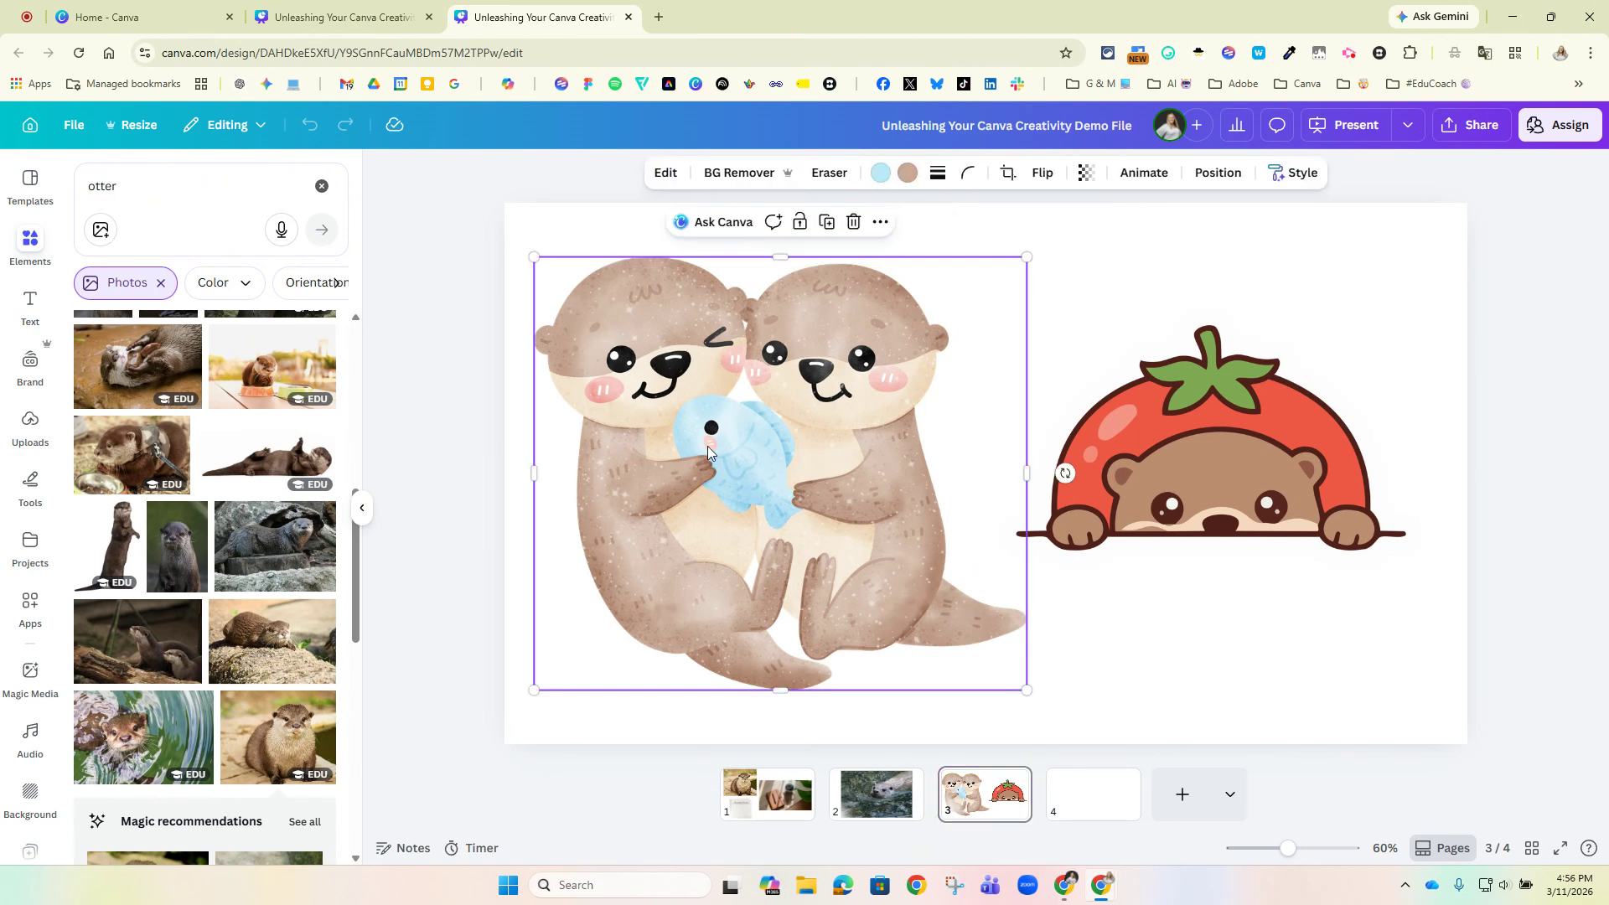
pyautogui.click(1178, 494)
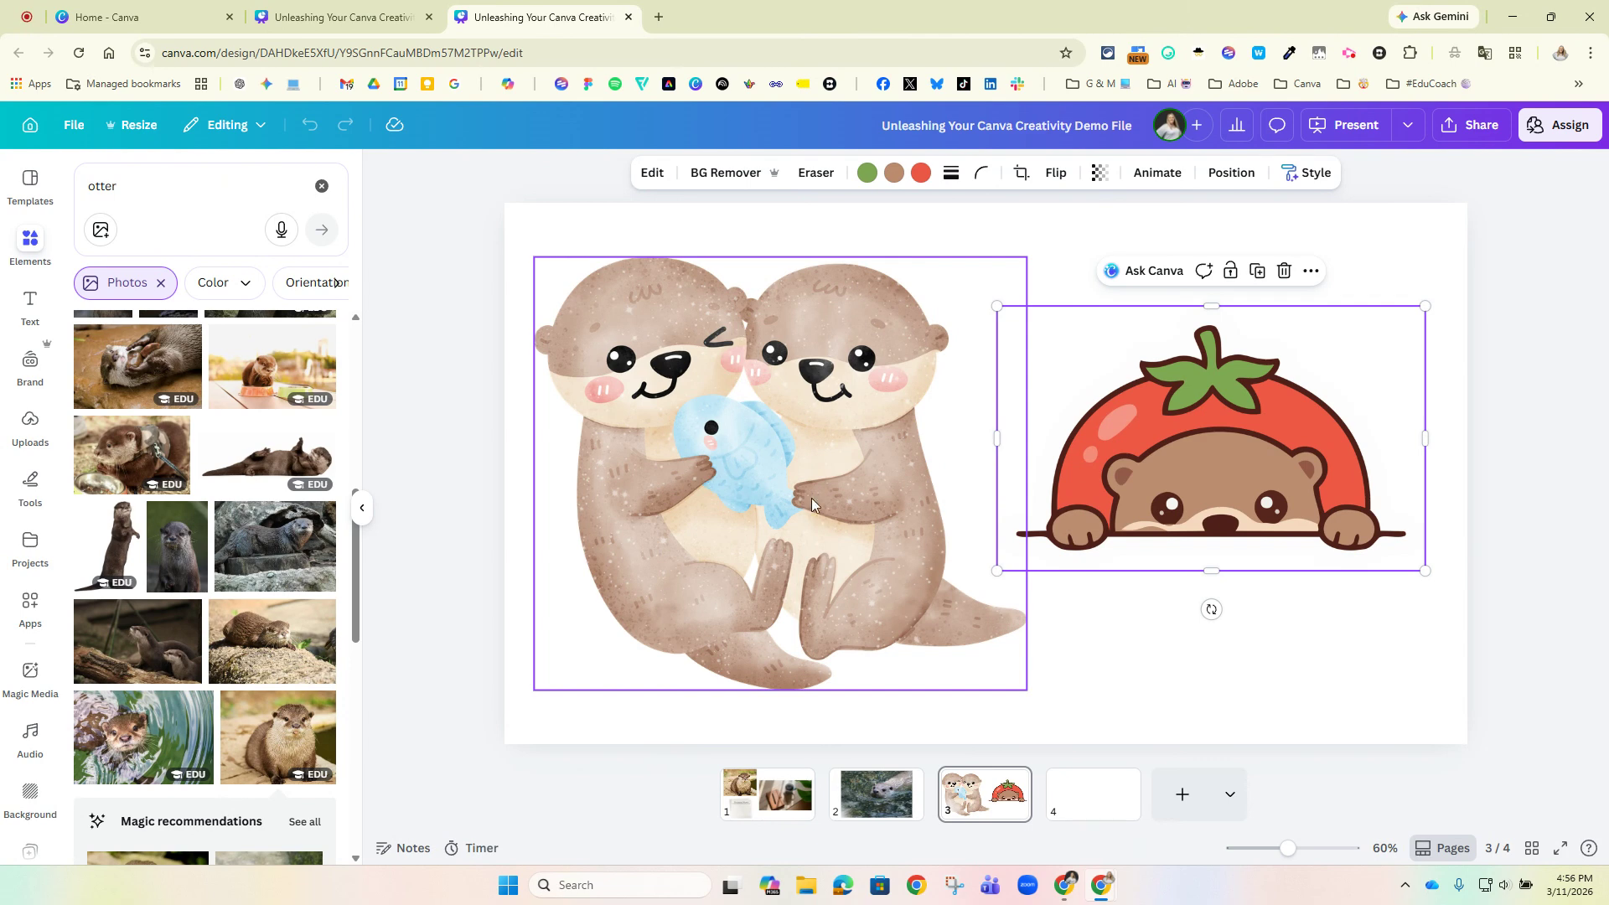
pyautogui.click(589, 639)
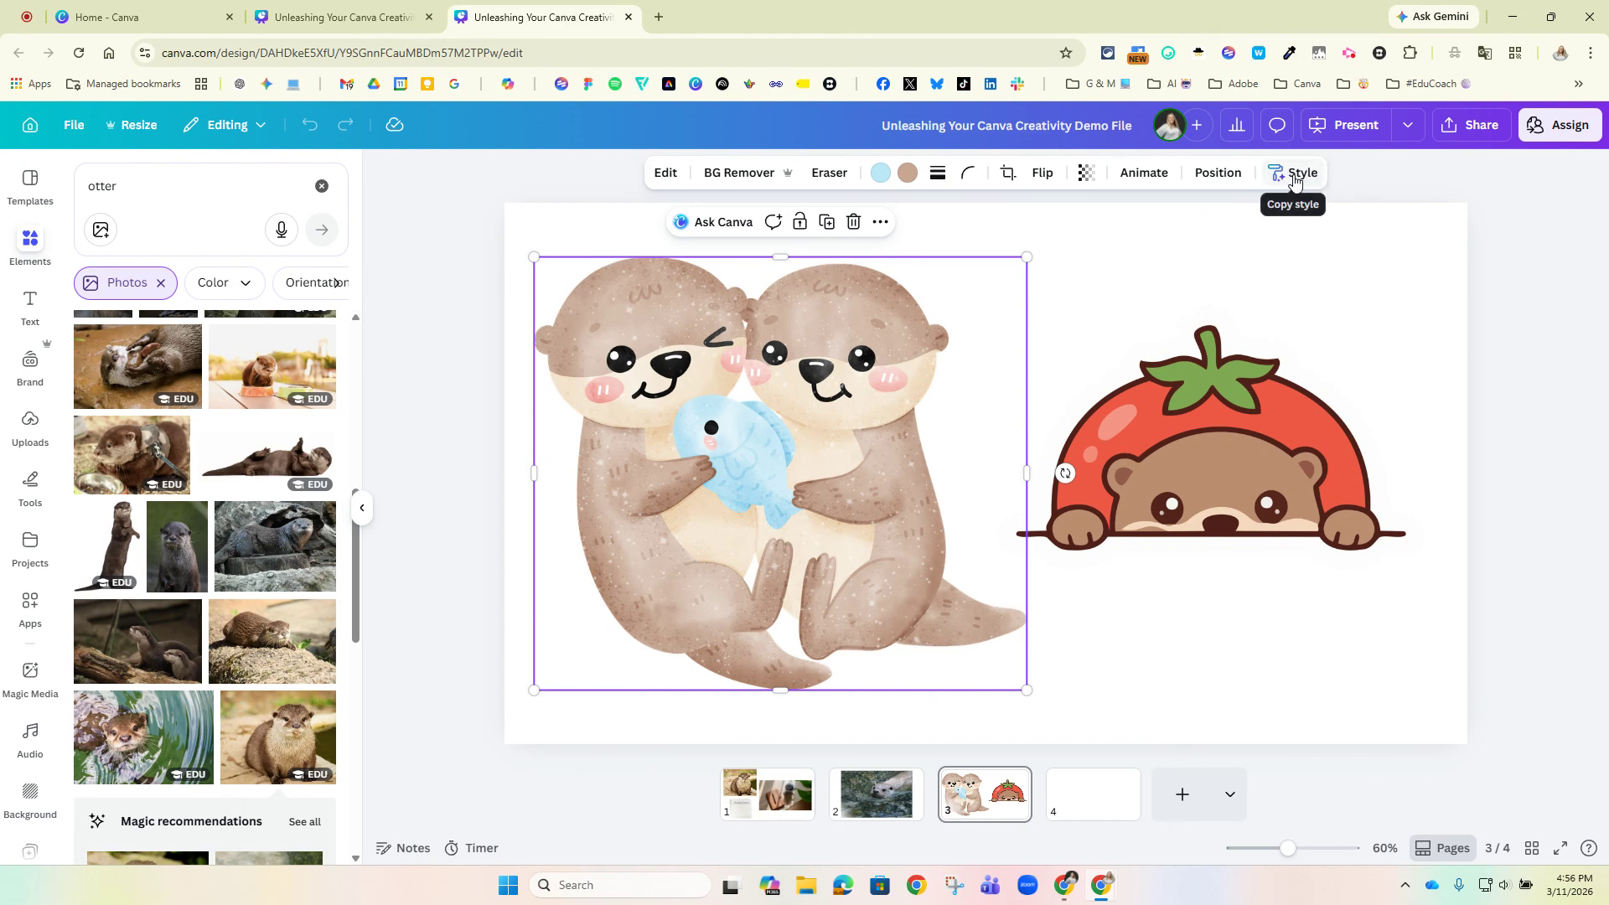
pyautogui.click(1294, 175)
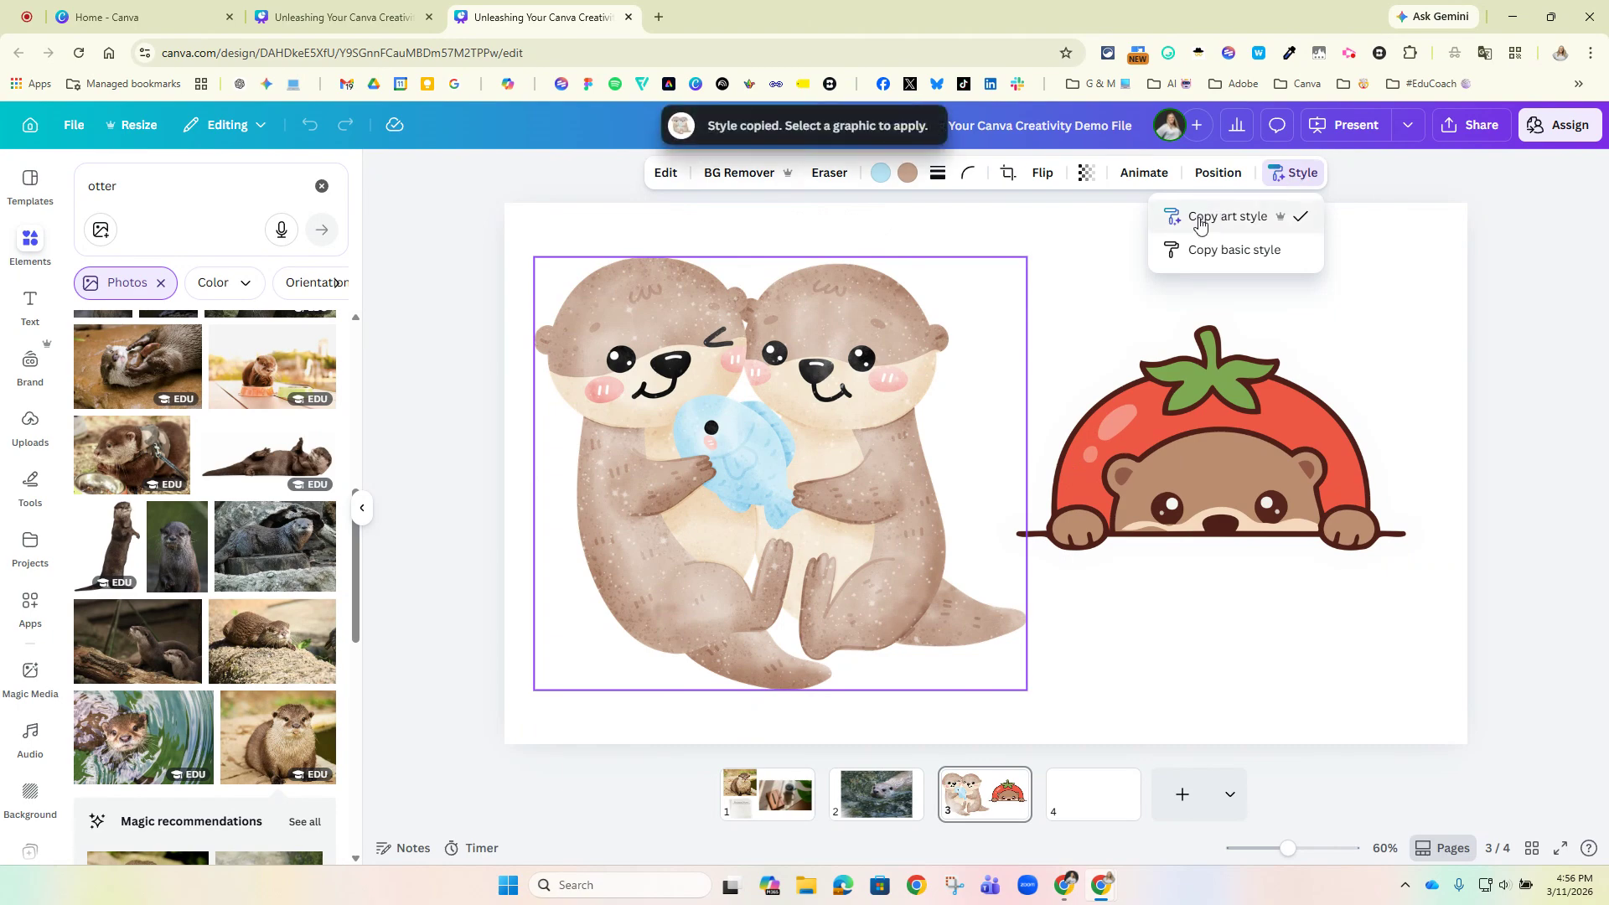
pyautogui.click(1200, 220)
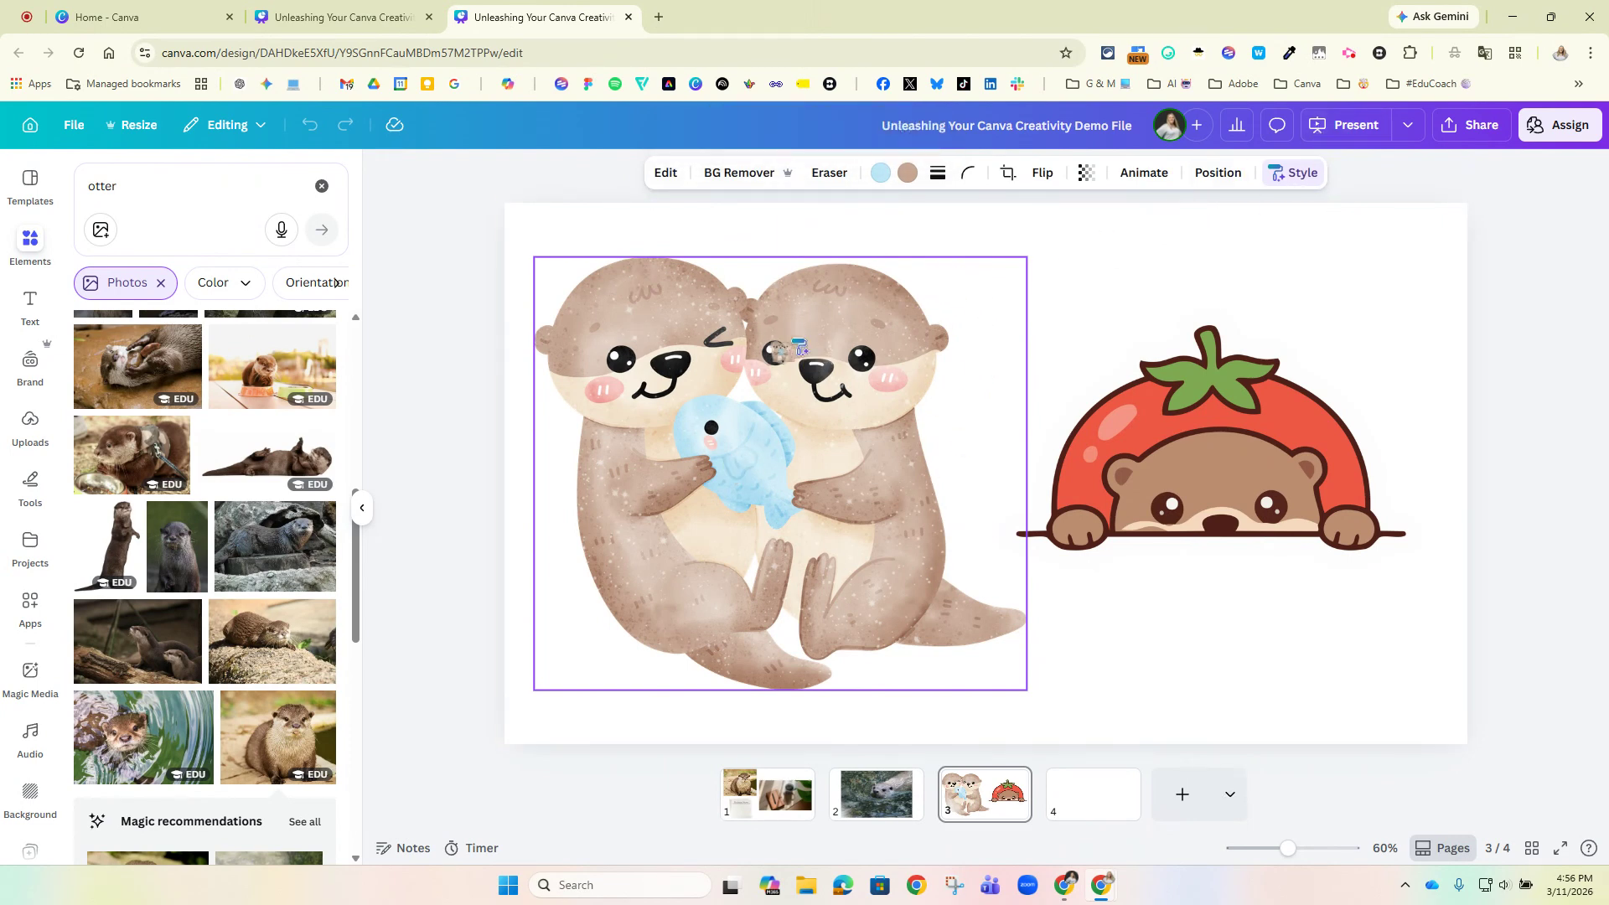
# Apply the copied art style to the tomato otter graphic on page 3.
pyautogui.click(1080, 320)
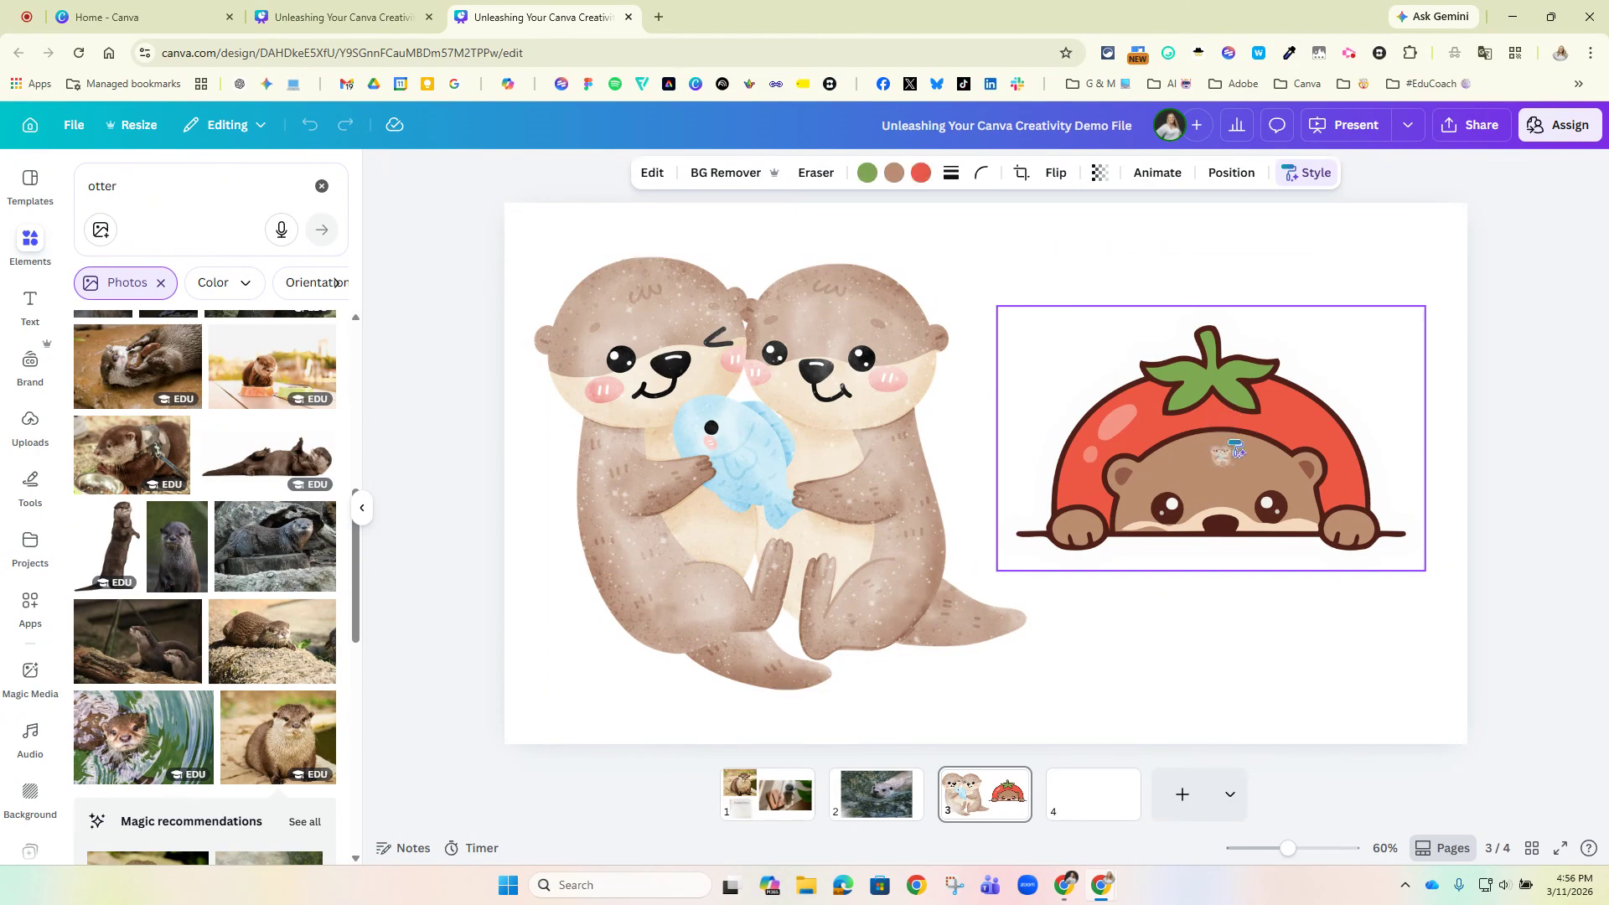
pyautogui.click(1232, 451)
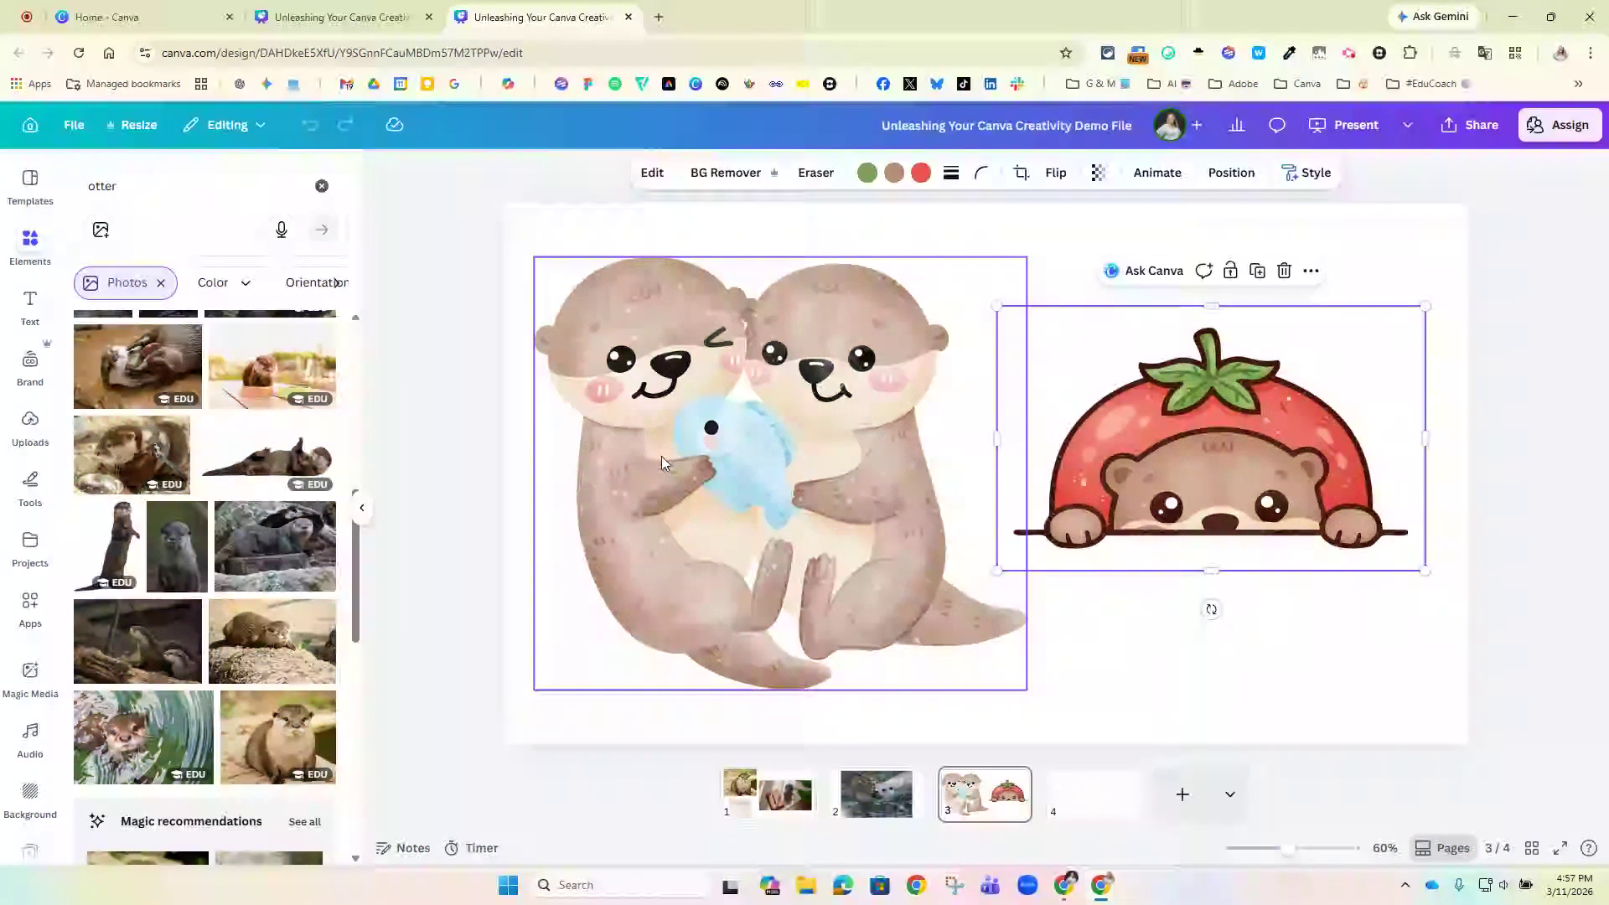
# Copy the otter pair's art style once more and reapply it to the tomato otter graphic.
pyautogui.click(685, 452)
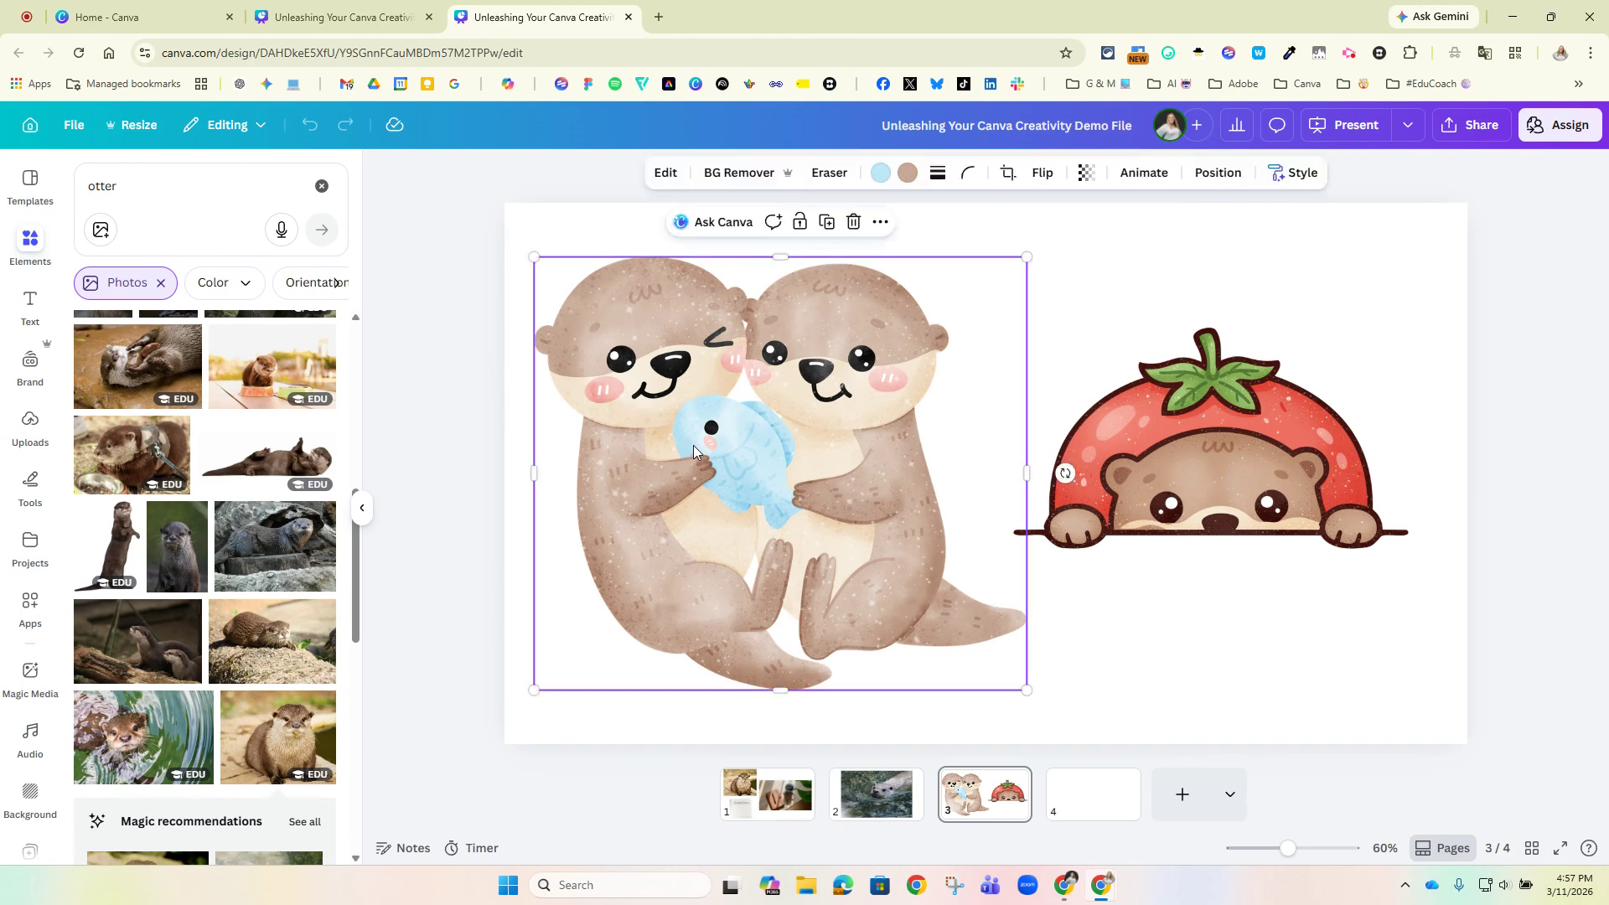
pyautogui.click(1281, 173)
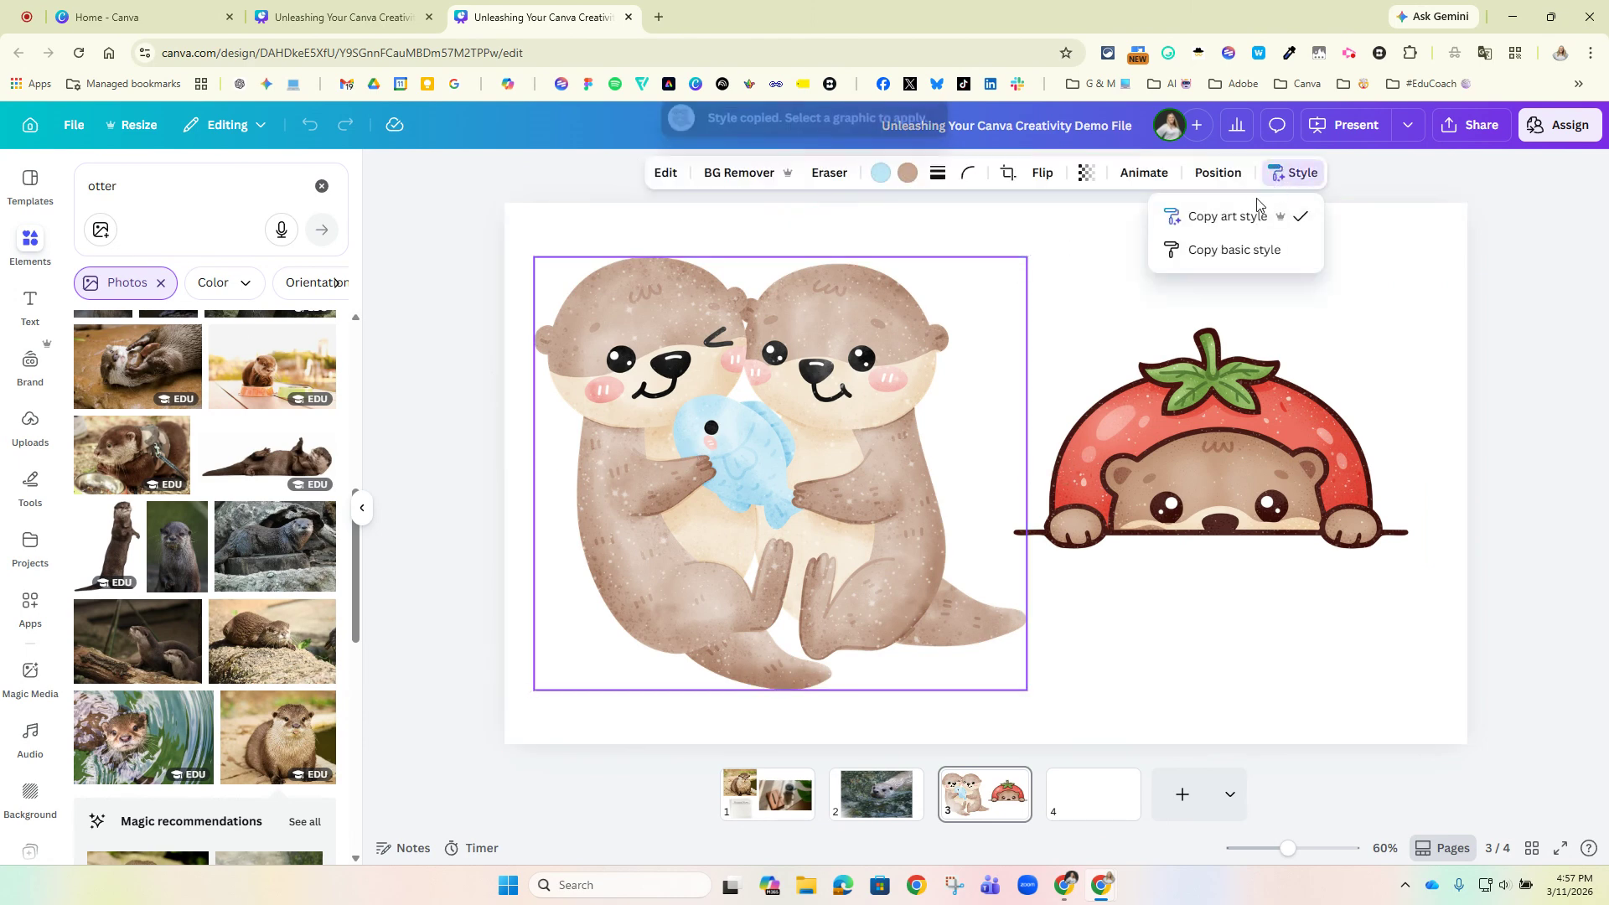
pyautogui.click(1239, 216)
pyautogui.click(1198, 435)
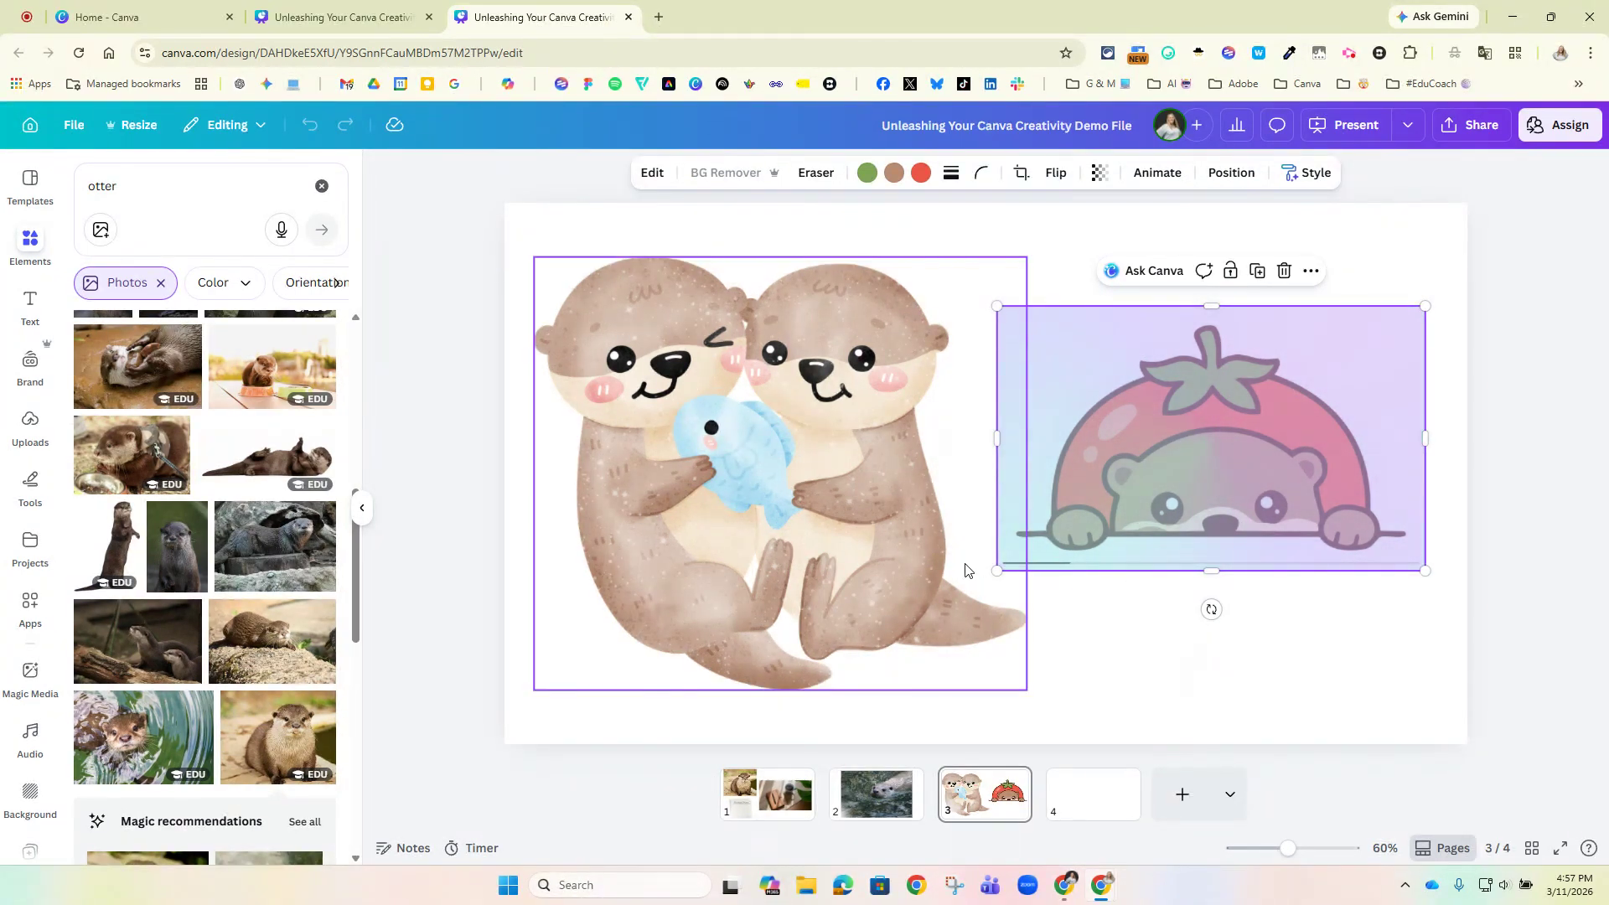
# Switch to the presentation and advance from the Magic Studio page to the Layering Tricks page.
pyautogui.click(343, 16)
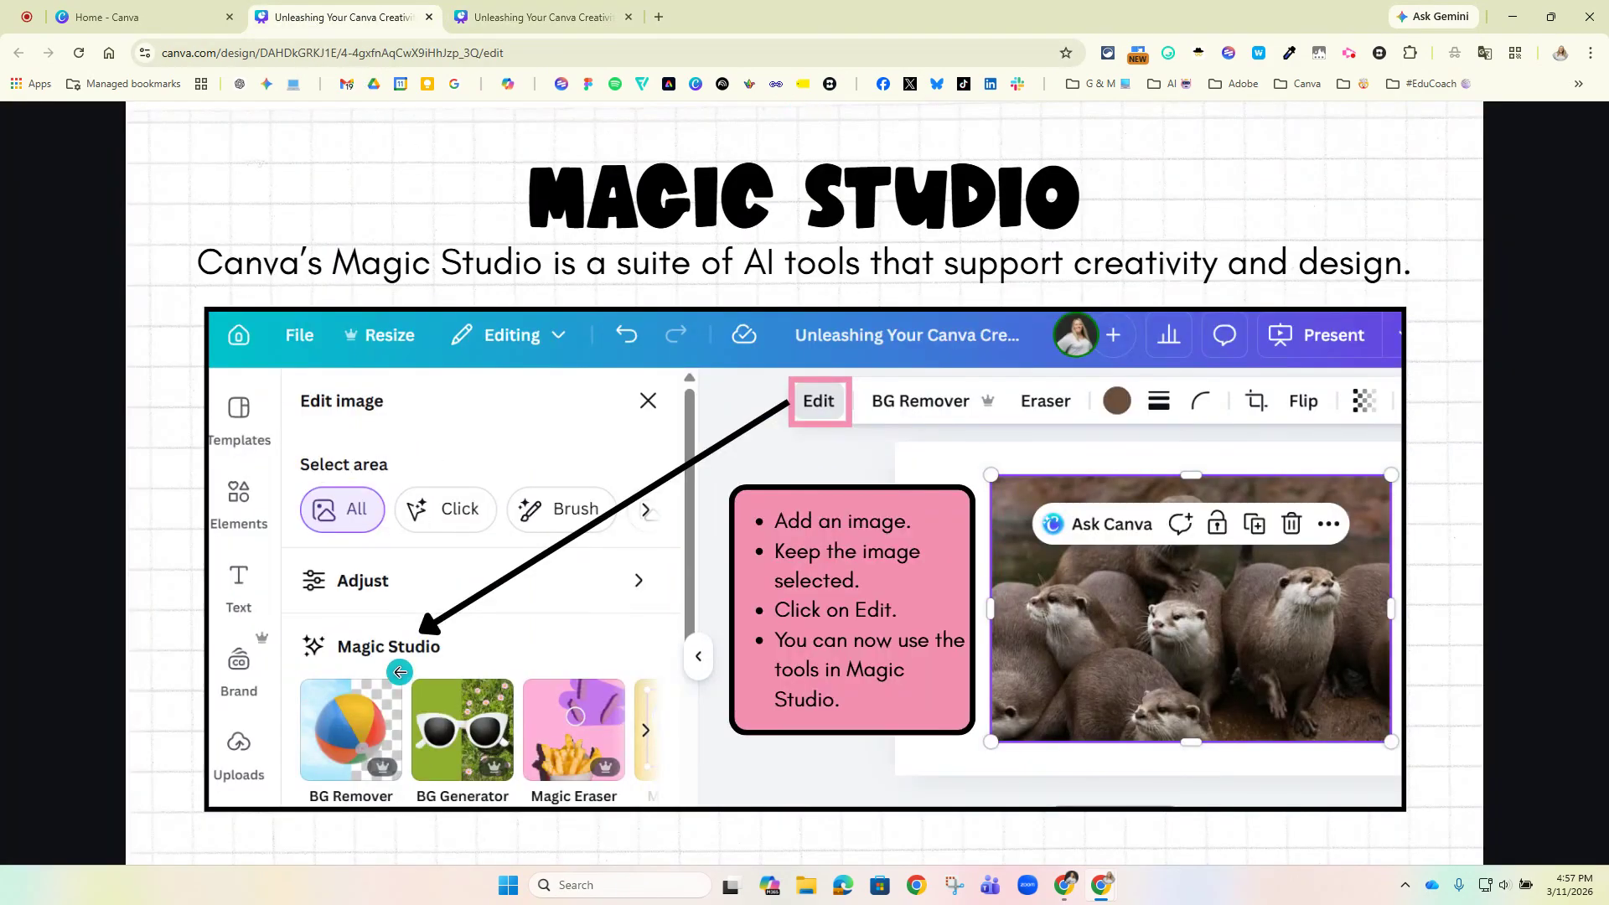
pyautogui.moveTo(269, 830)
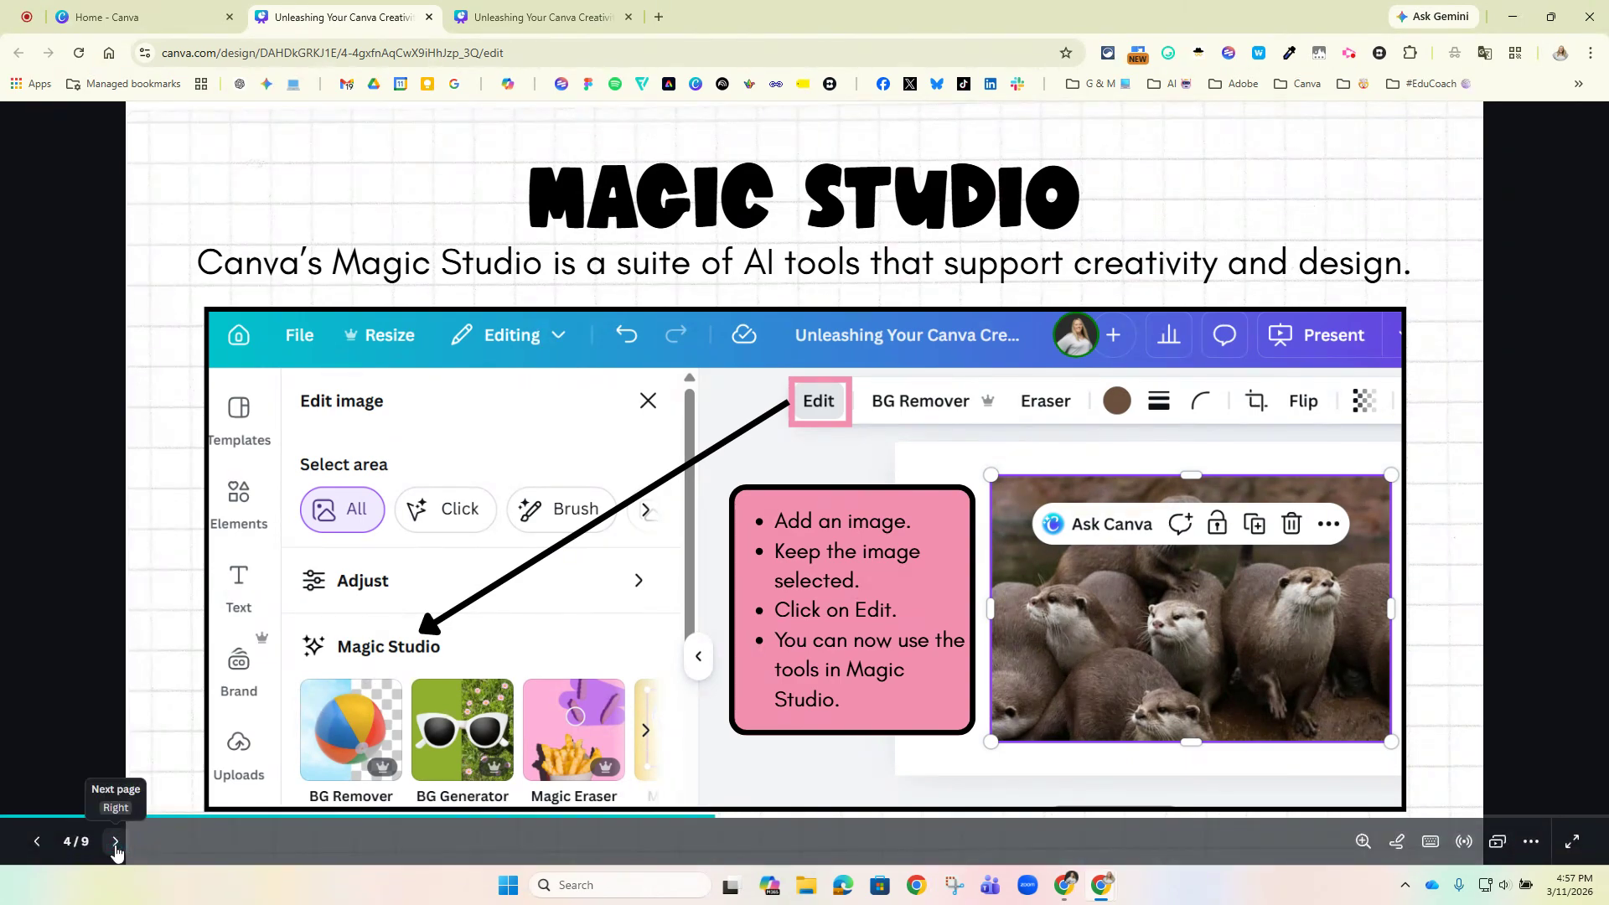
pyautogui.click(117, 843)
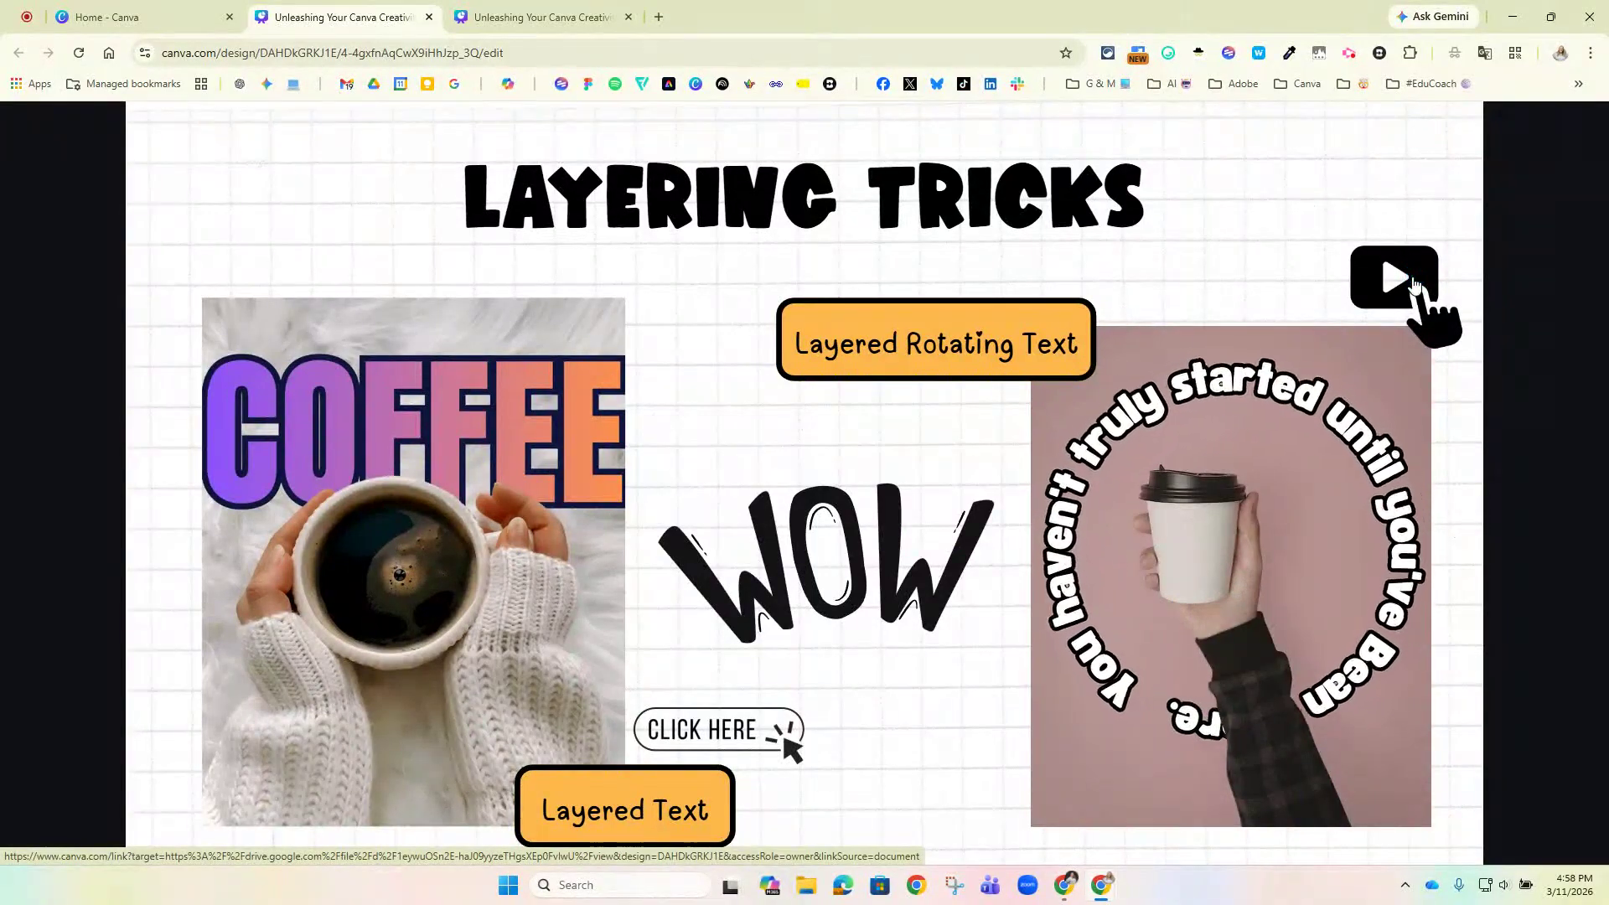
pyautogui.click(1193, 528)
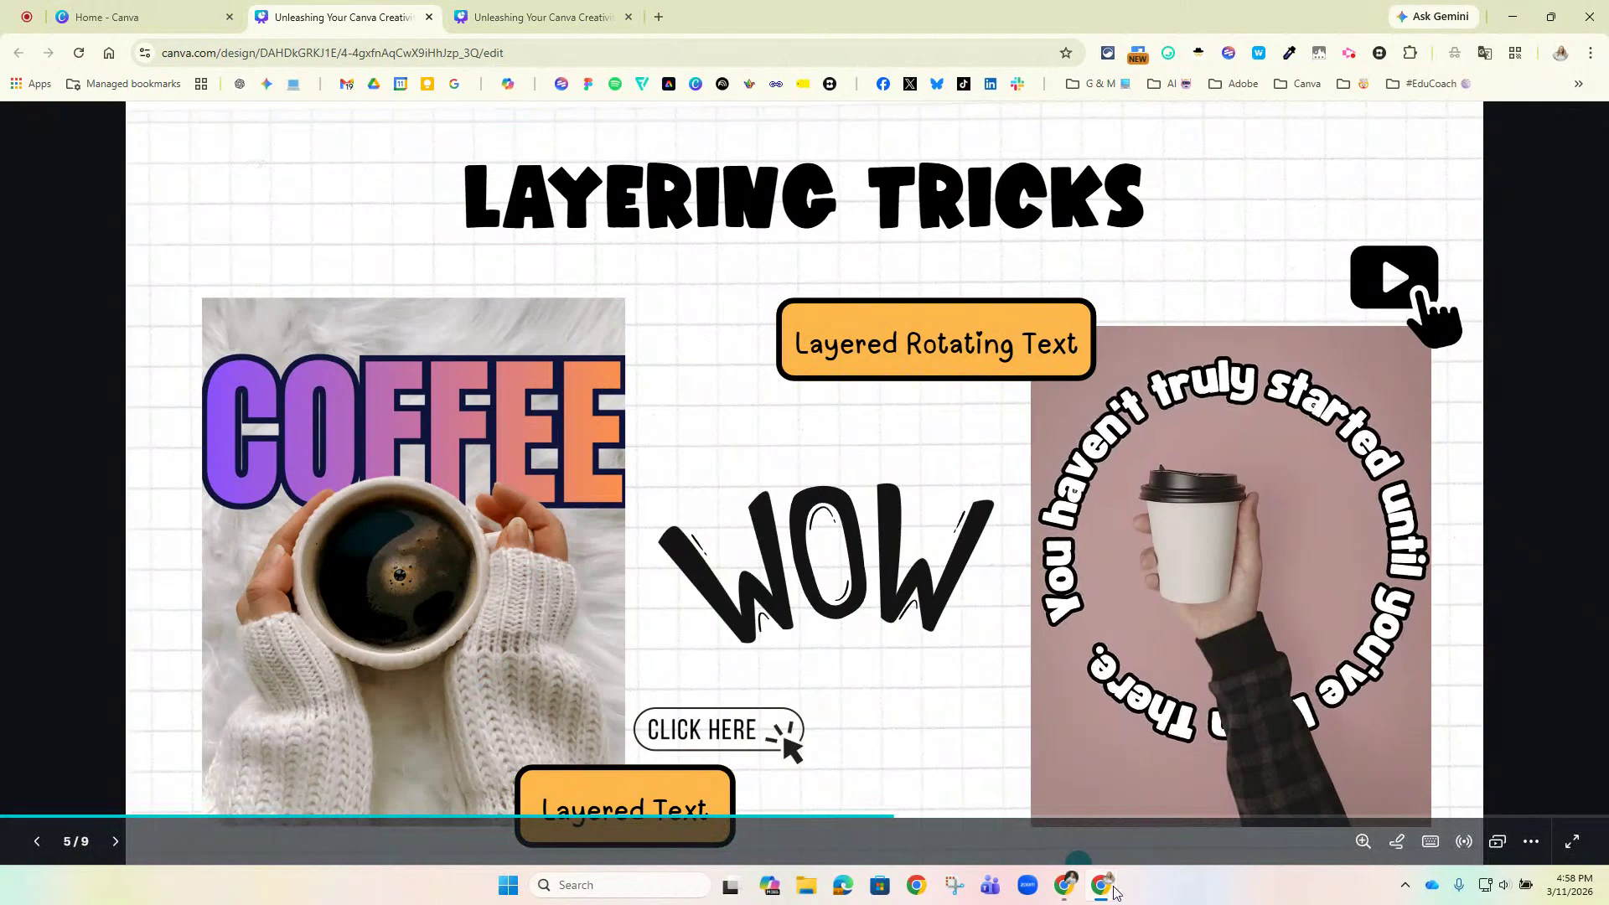
# Switch to the "Layered Text - 2 Ways Demo" design and go to the coffee cup photo on page 2.
pyautogui.moveTo(1103, 892)
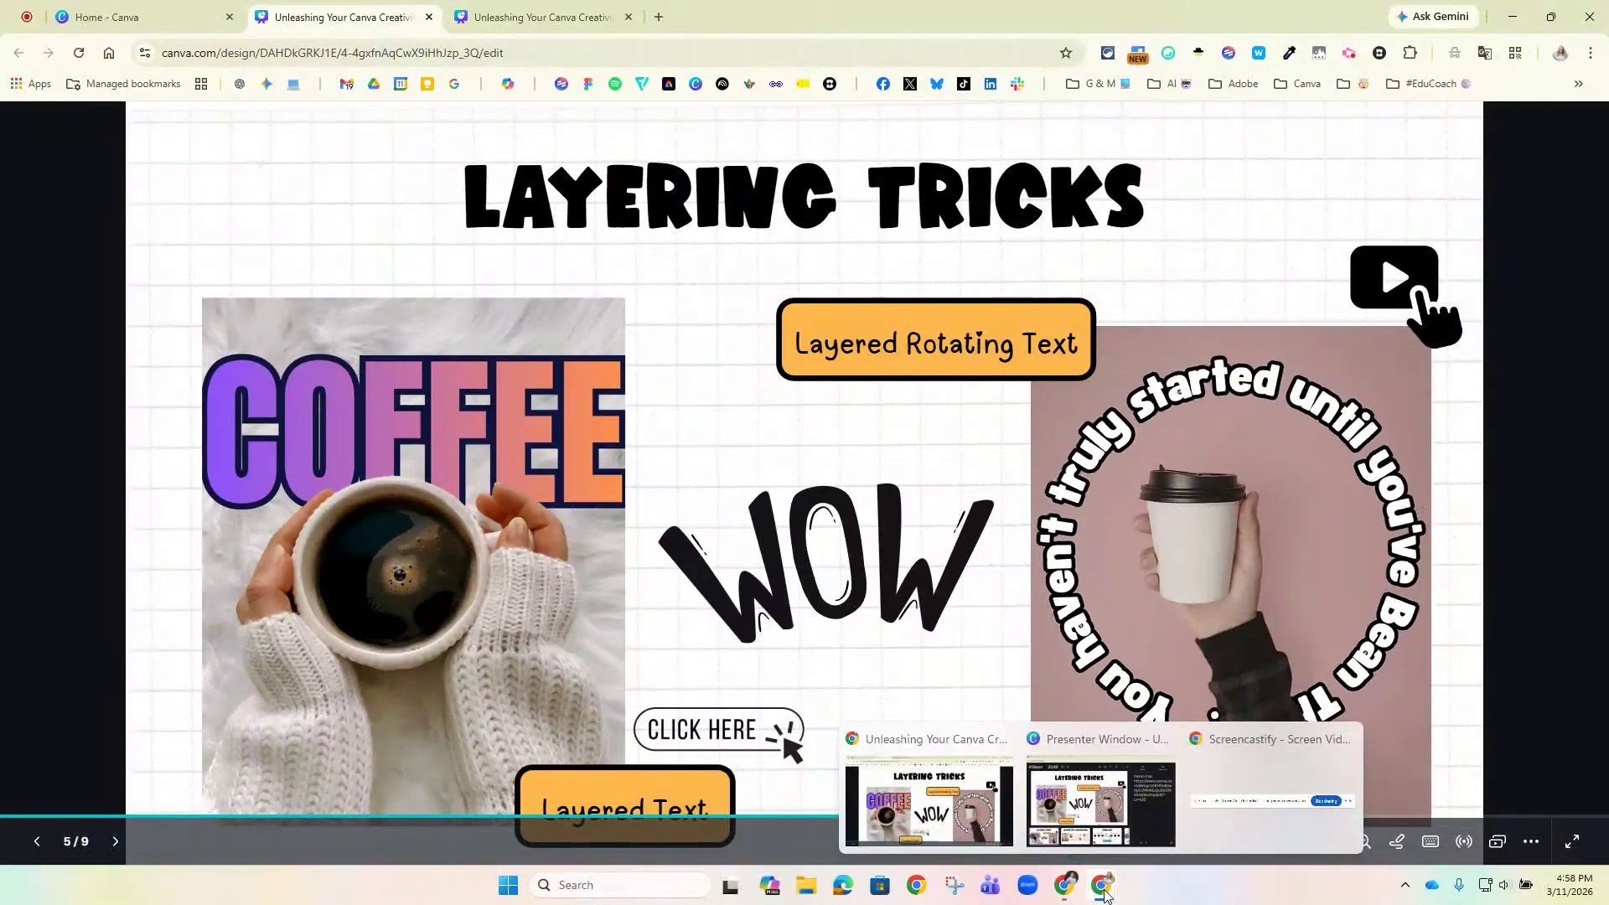
pyautogui.click(1073, 897)
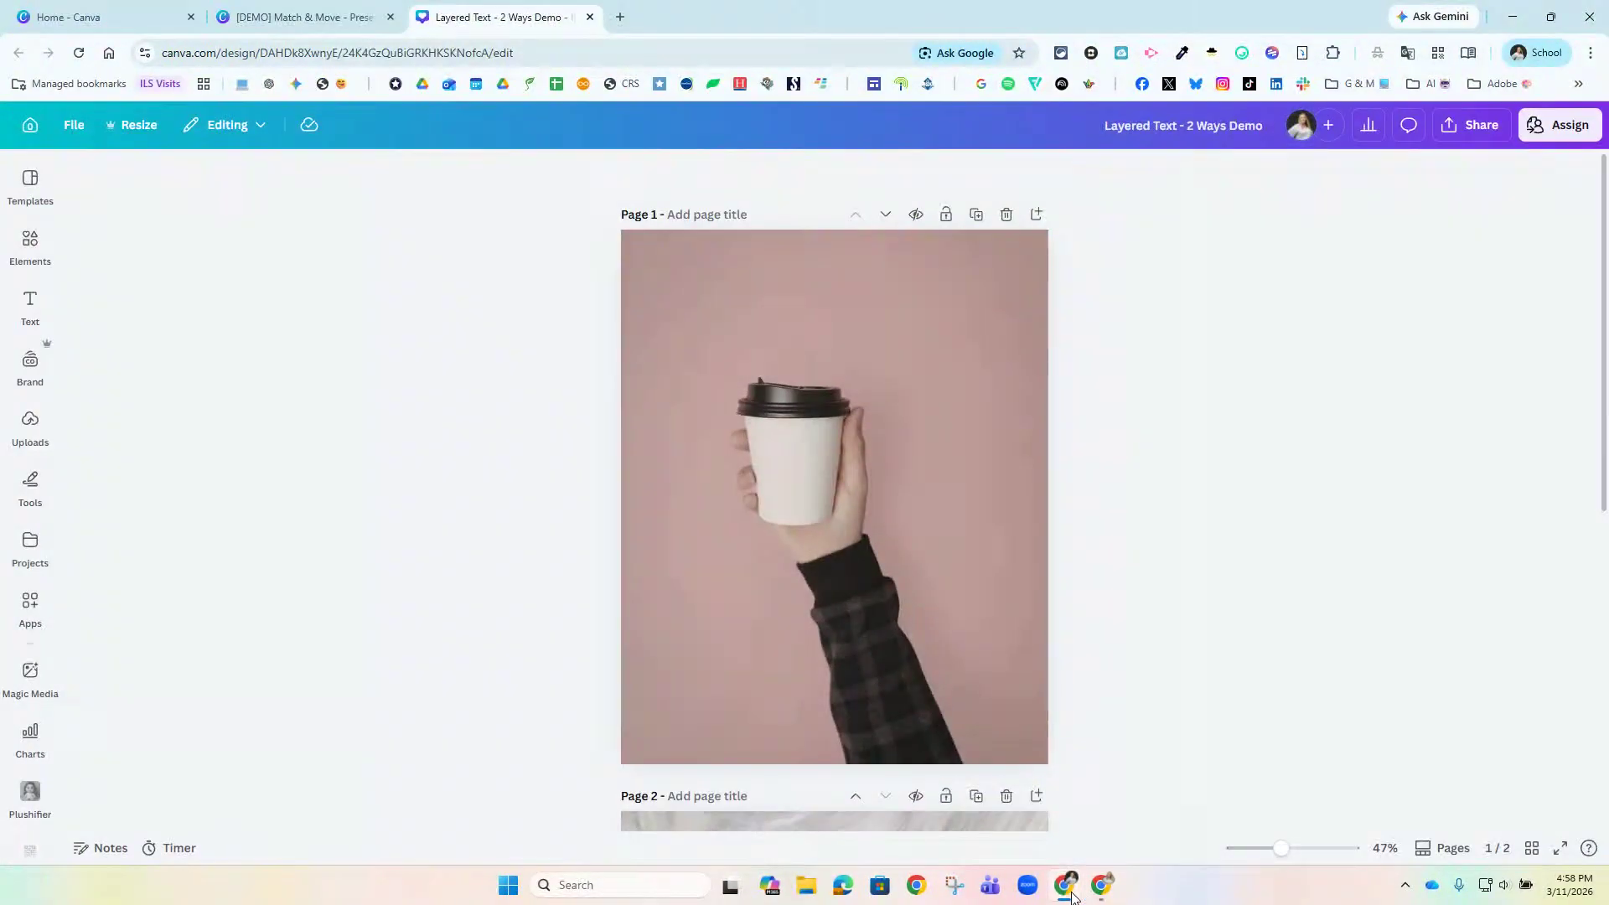
pyautogui.scroll(-5, 832, 491)
pyautogui.scroll(-2, 832, 491)
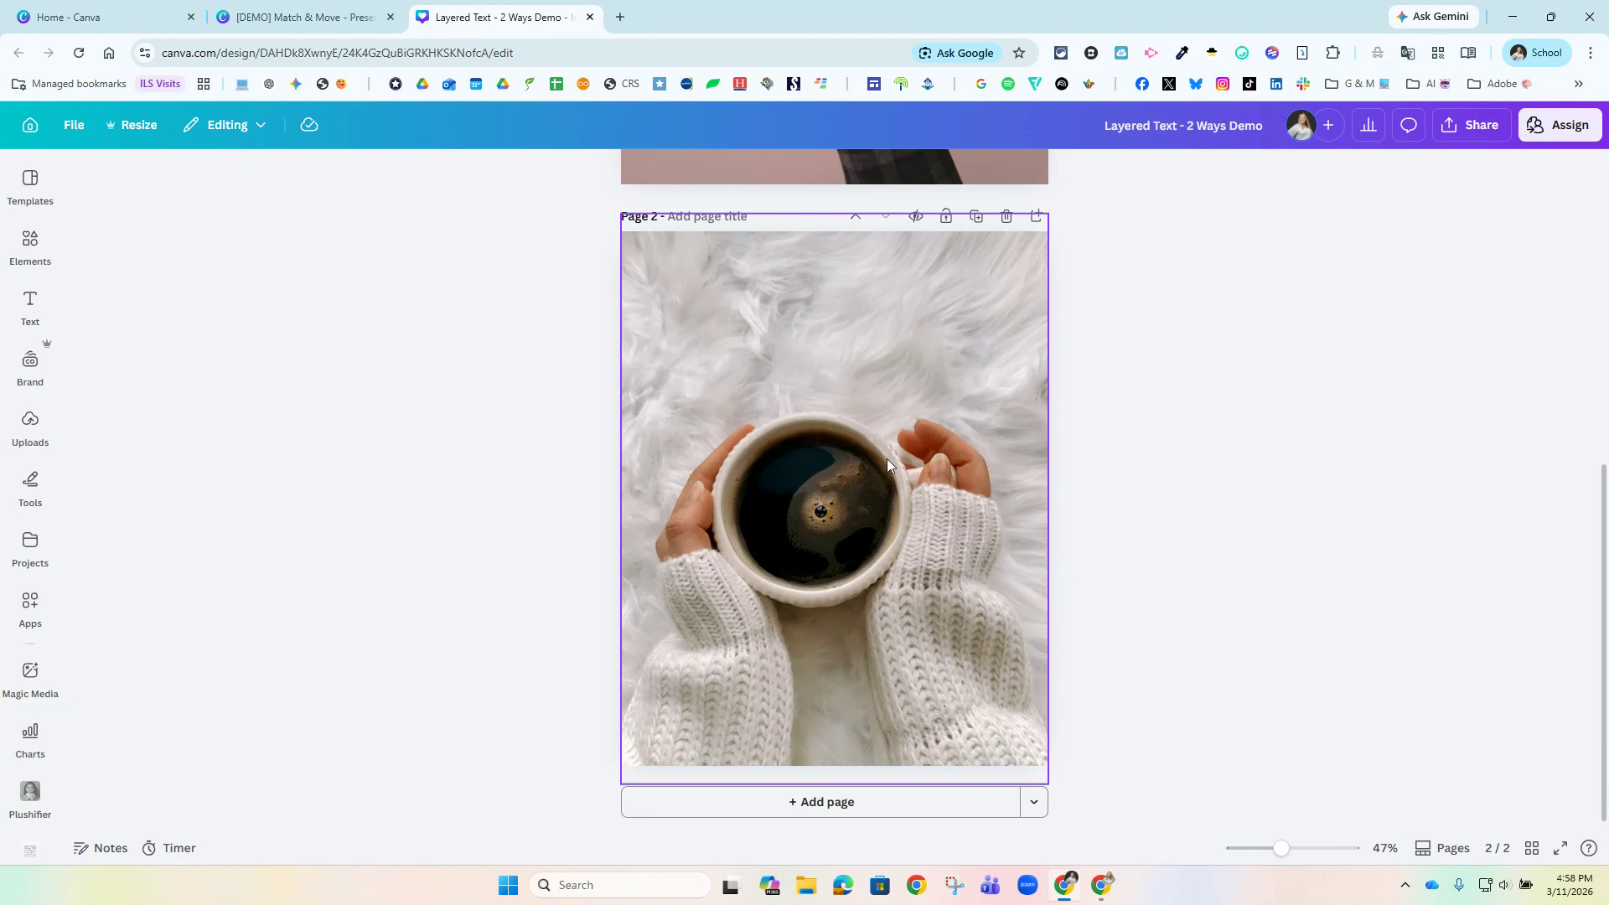
pyautogui.click(907, 494)
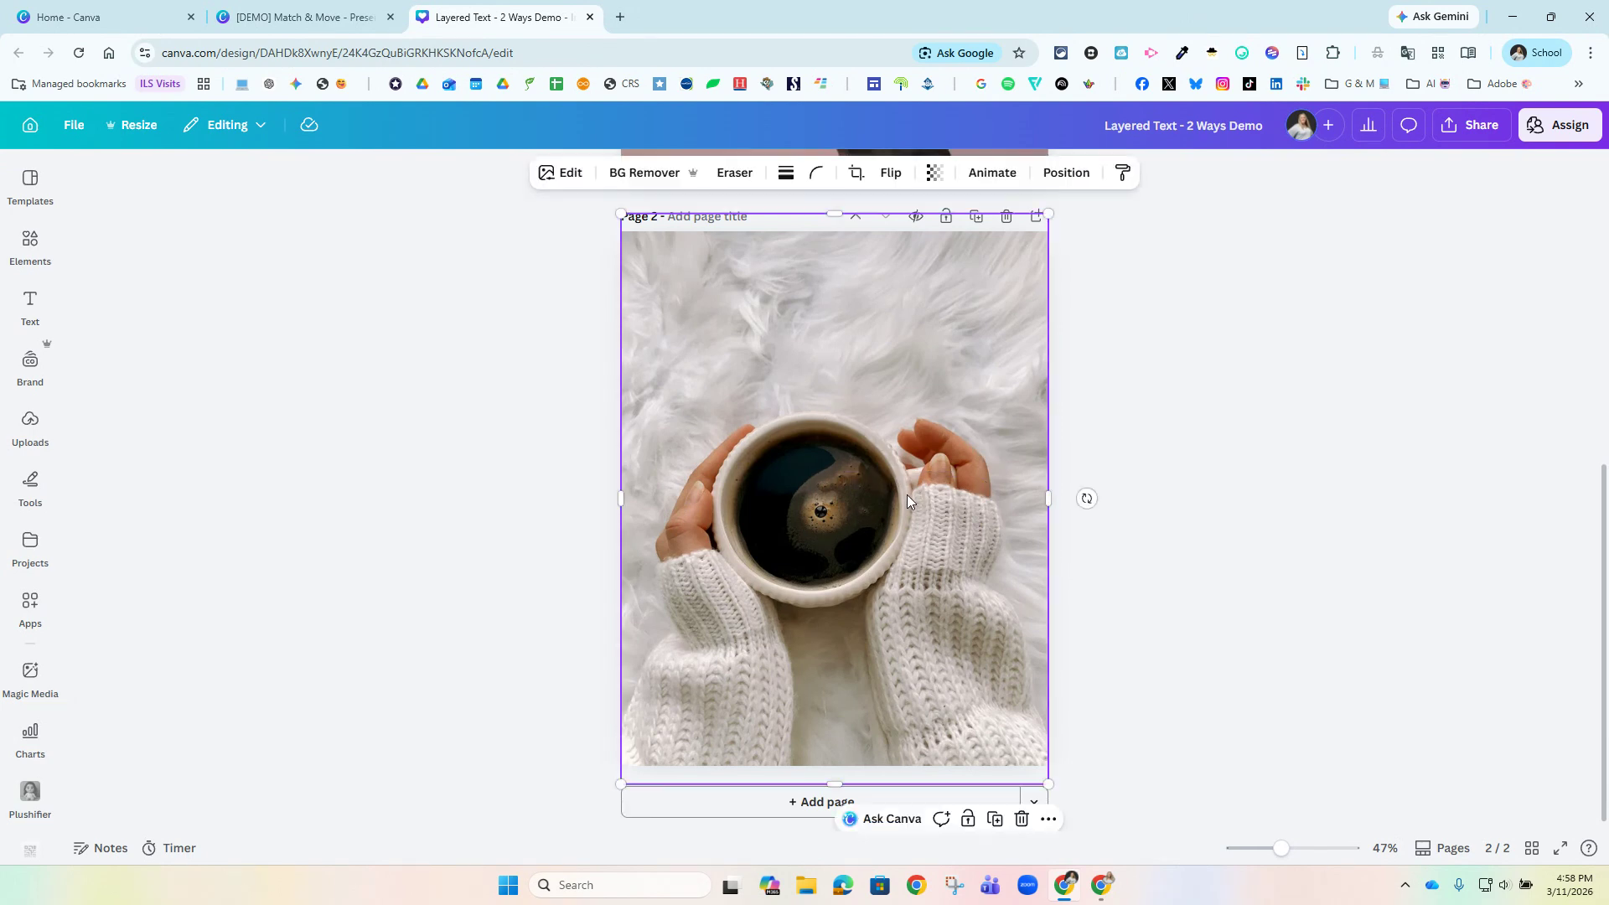
pyautogui.moveTo(908, 496)
pyautogui.mouseDown()
pyautogui.moveTo(1024, 496)
pyautogui.moveTo(903, 496)
pyautogui.mouseUp()
pyautogui.click(1236, 515)
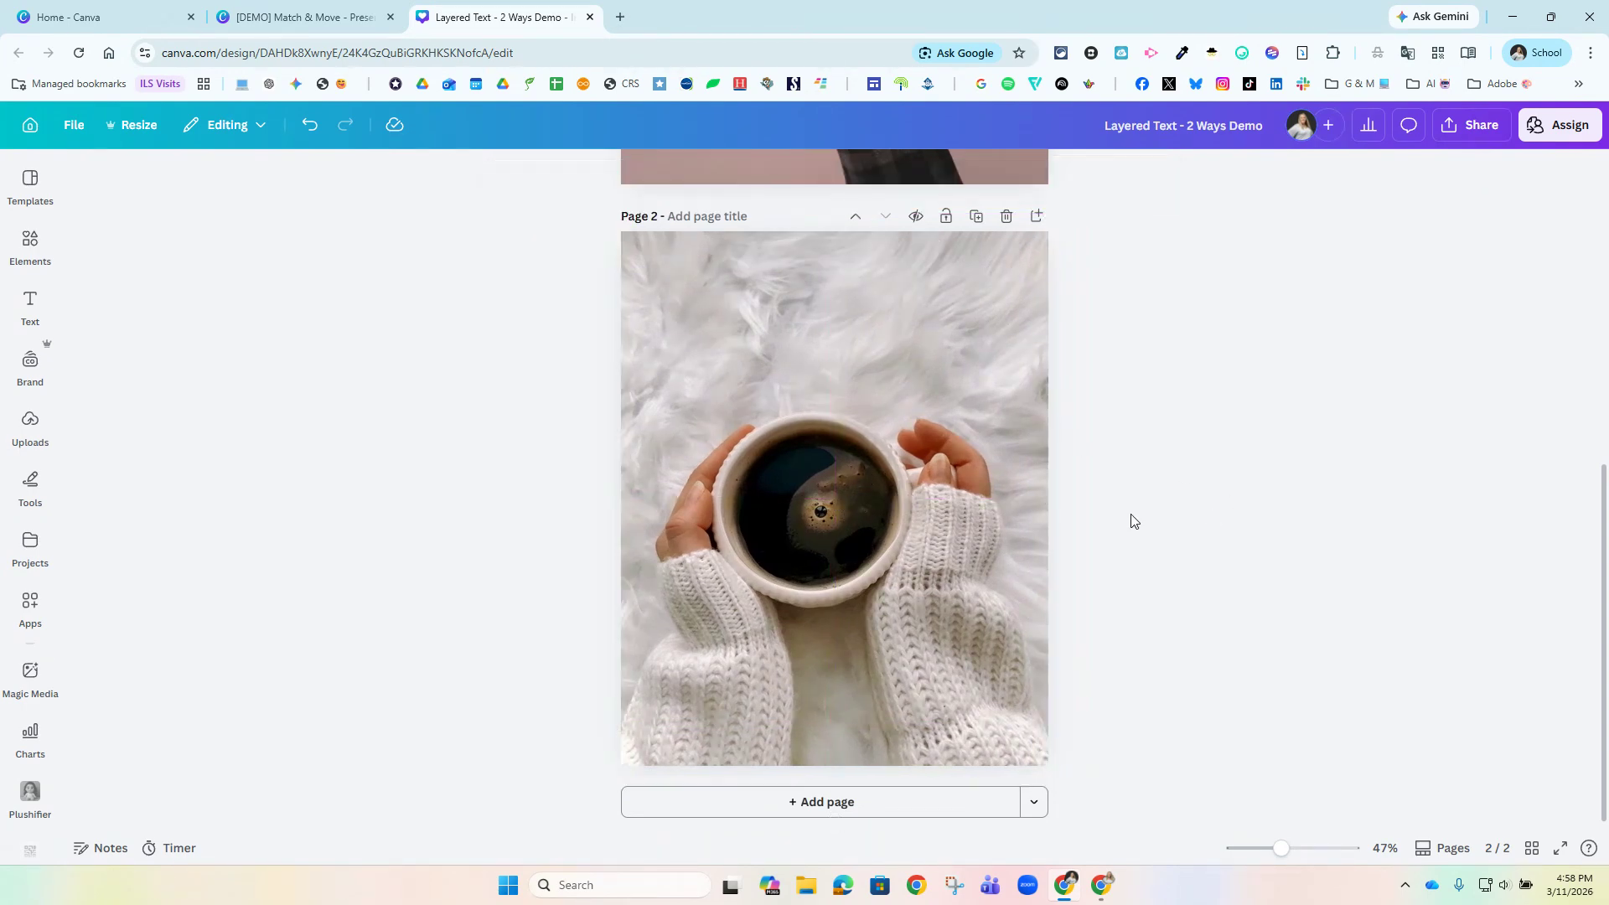
# Duplicate the coffee cup photo, remove the copy's background with BG Remover and align the cutout over the original.
pyautogui.click(787, 501)
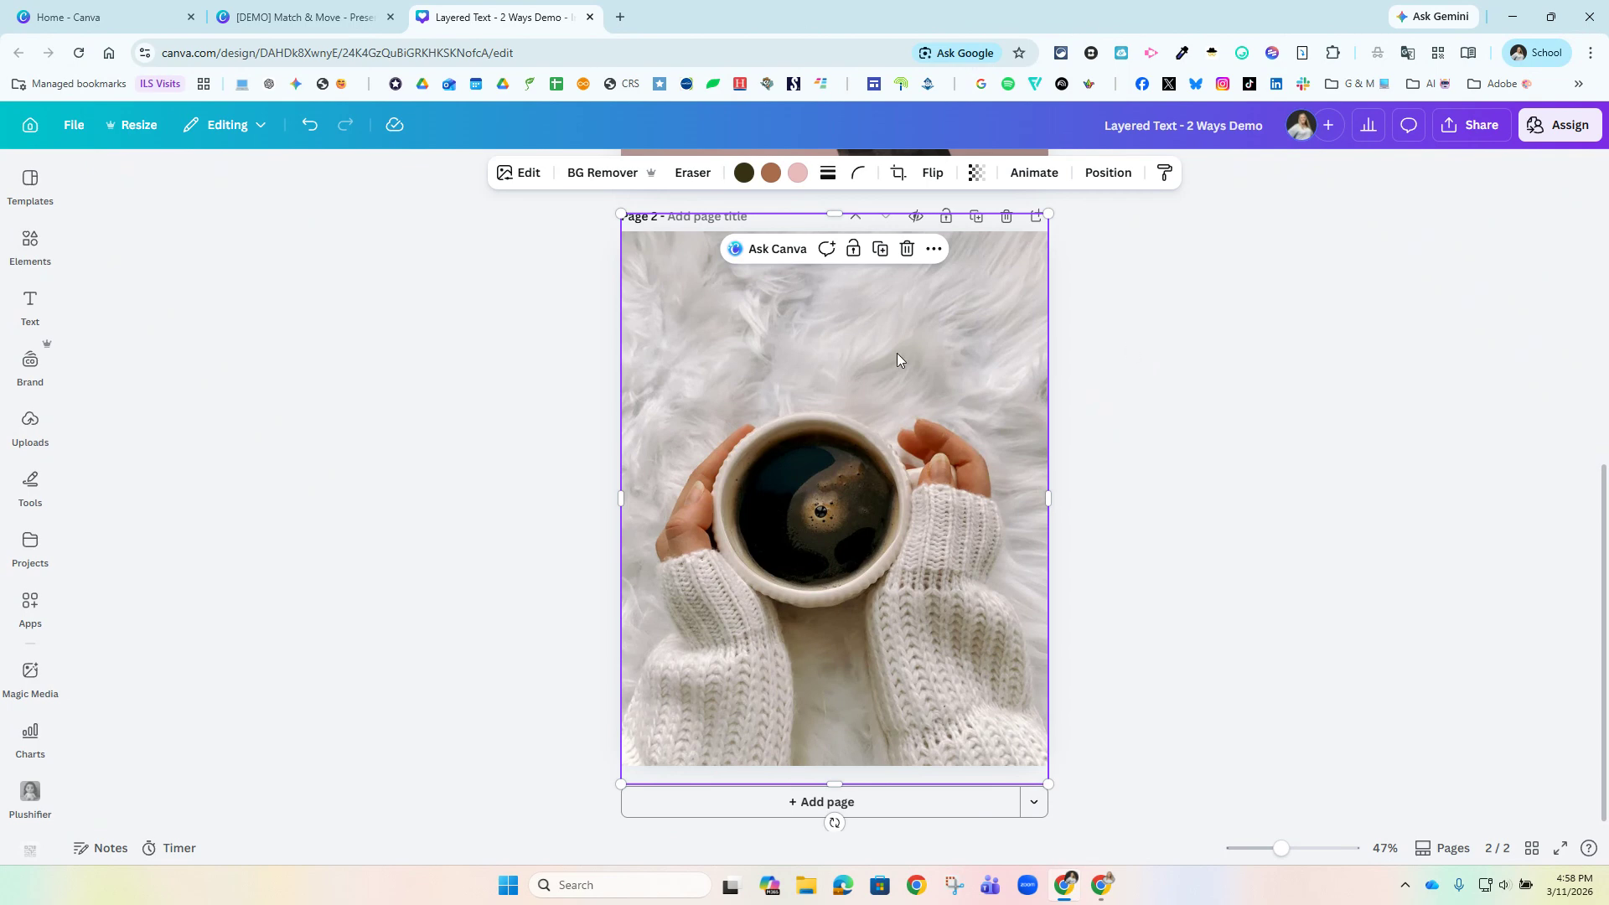
pyautogui.moveTo(902, 357); pyautogui.dragTo(874, 384)
pyautogui.click(590, 182)
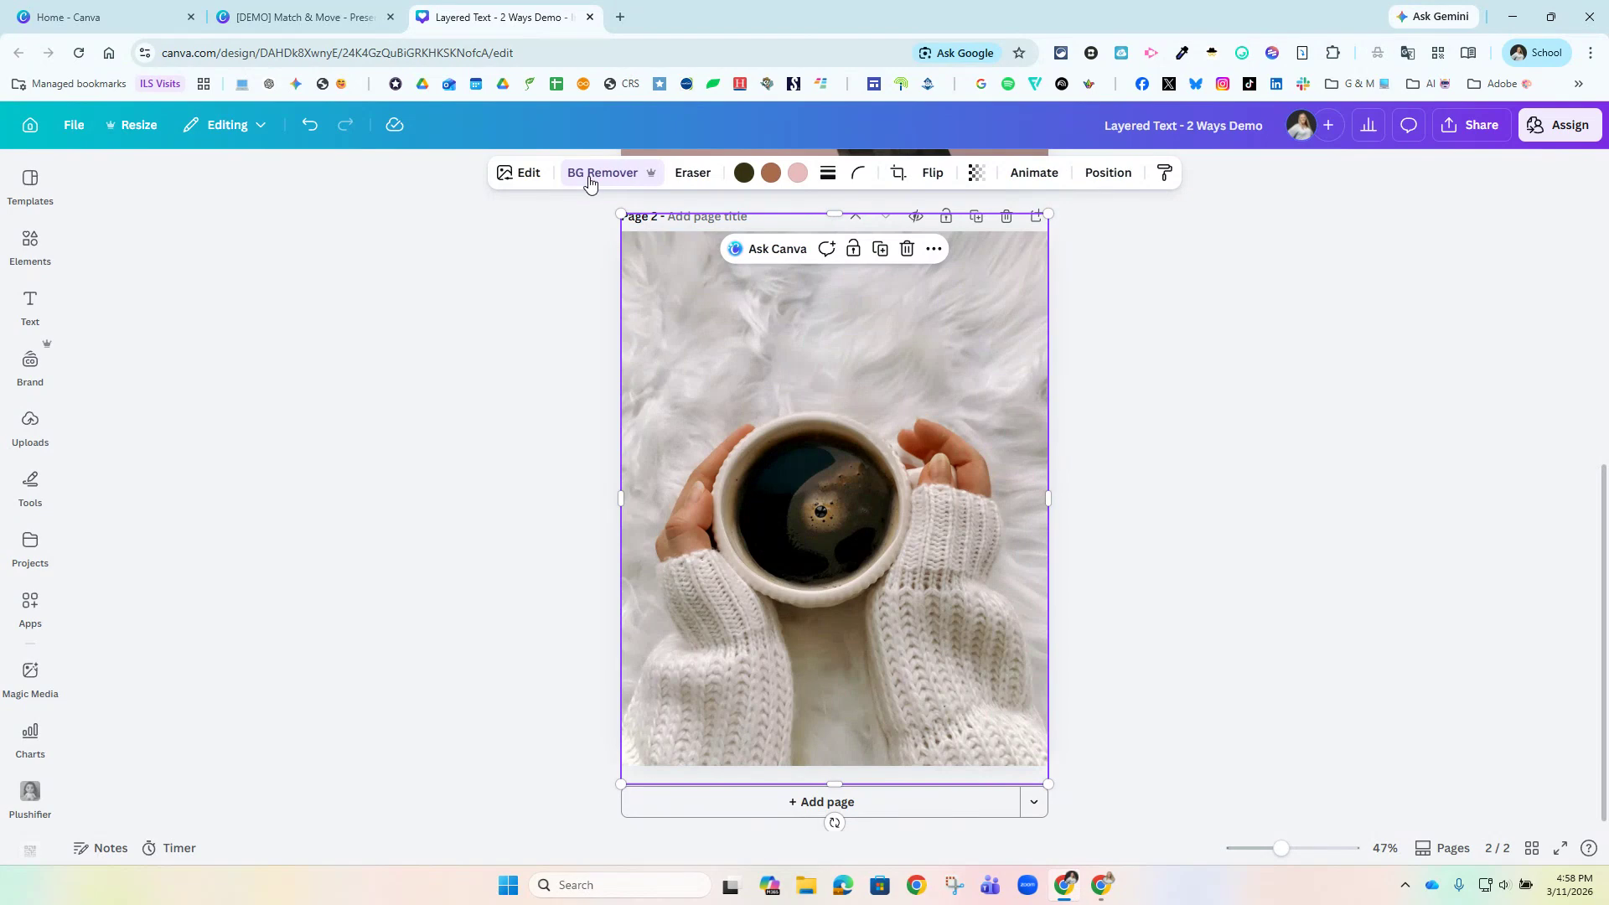
pyautogui.moveTo(875, 539)
pyautogui.mouseDown()
pyautogui.moveTo(944, 516)
pyautogui.moveTo(879, 532)
pyautogui.mouseUp()
# Add a brand kit Title text over the coffee cup photo and enlarge it to about size 163.
pyautogui.click(30, 303)
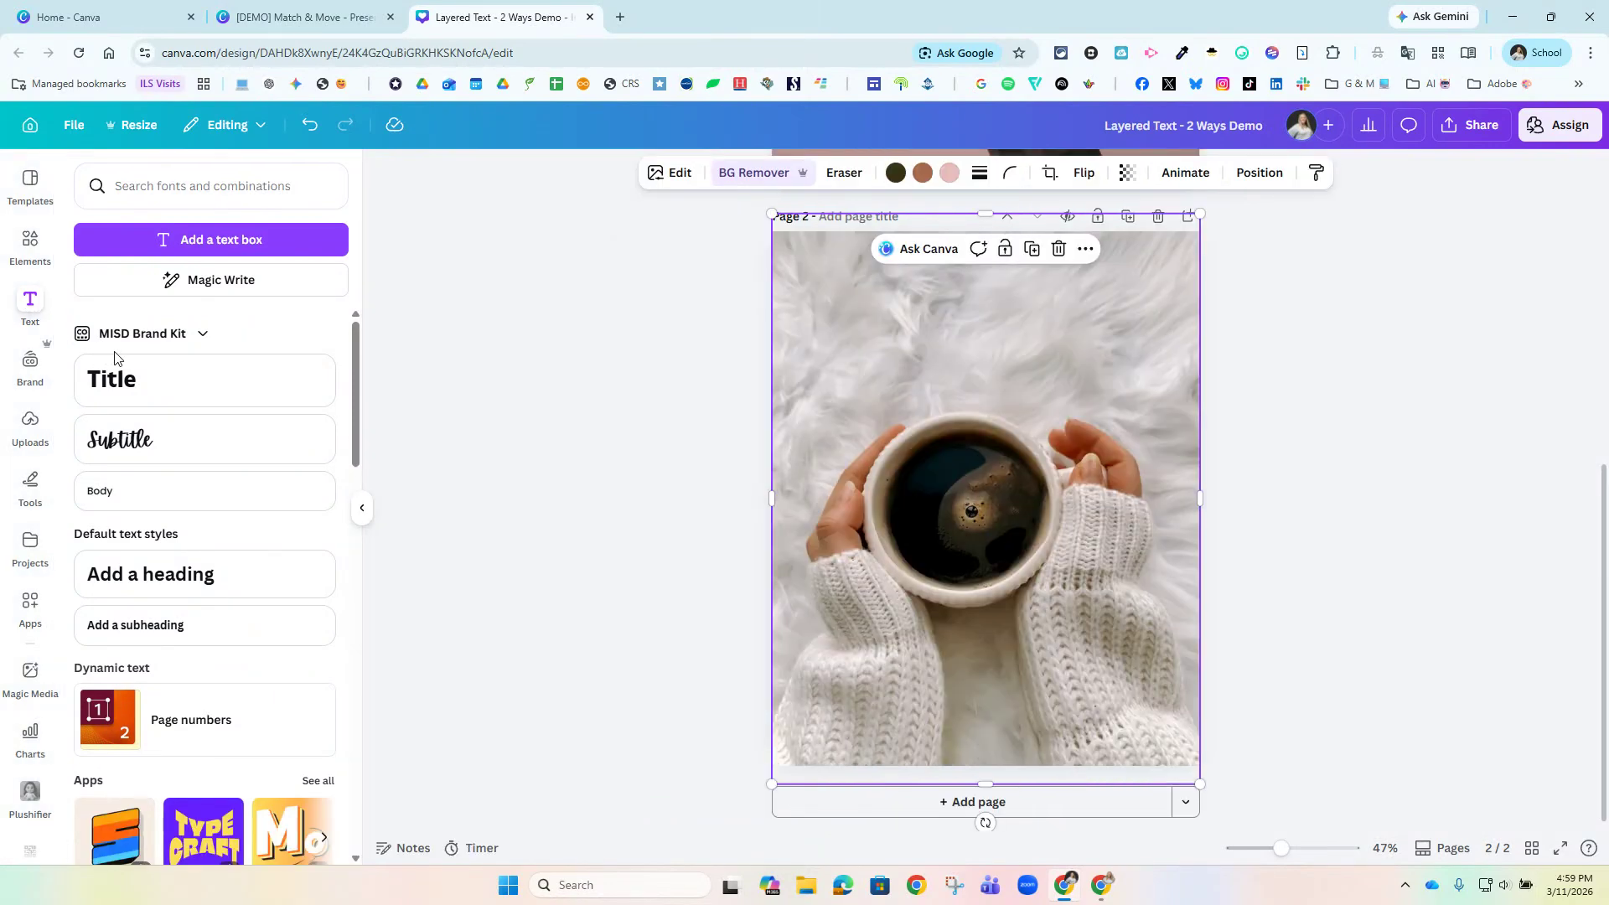
pyautogui.click(125, 379)
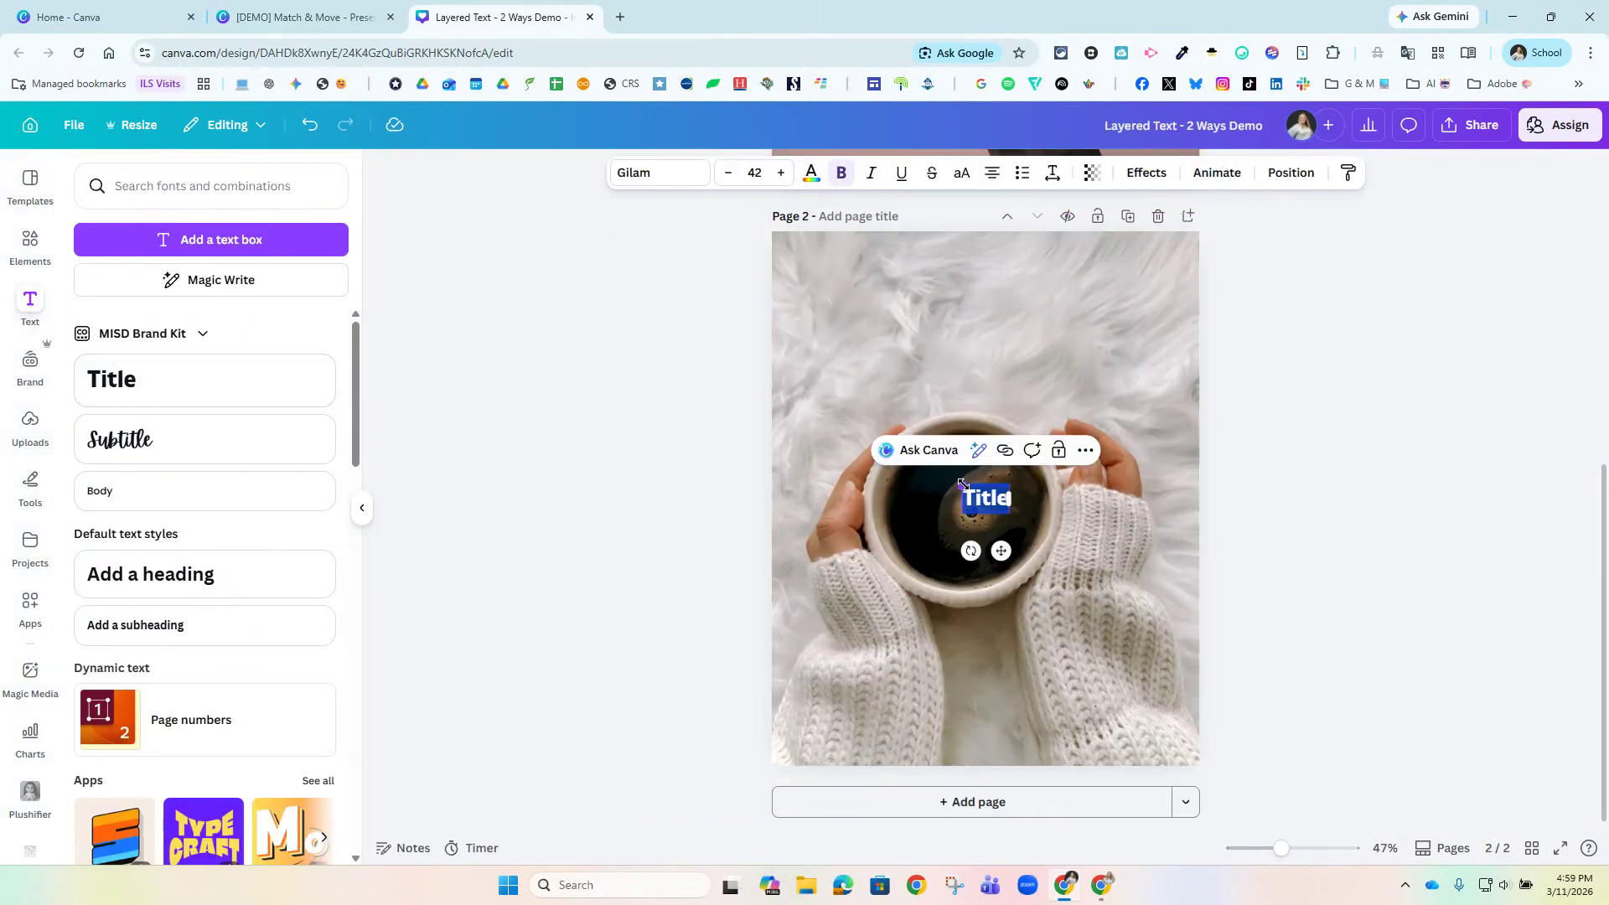
pyautogui.moveTo(958, 484); pyautogui.dragTo(830, 408)
# Set the title's font to Anton.
pyautogui.click(624, 179)
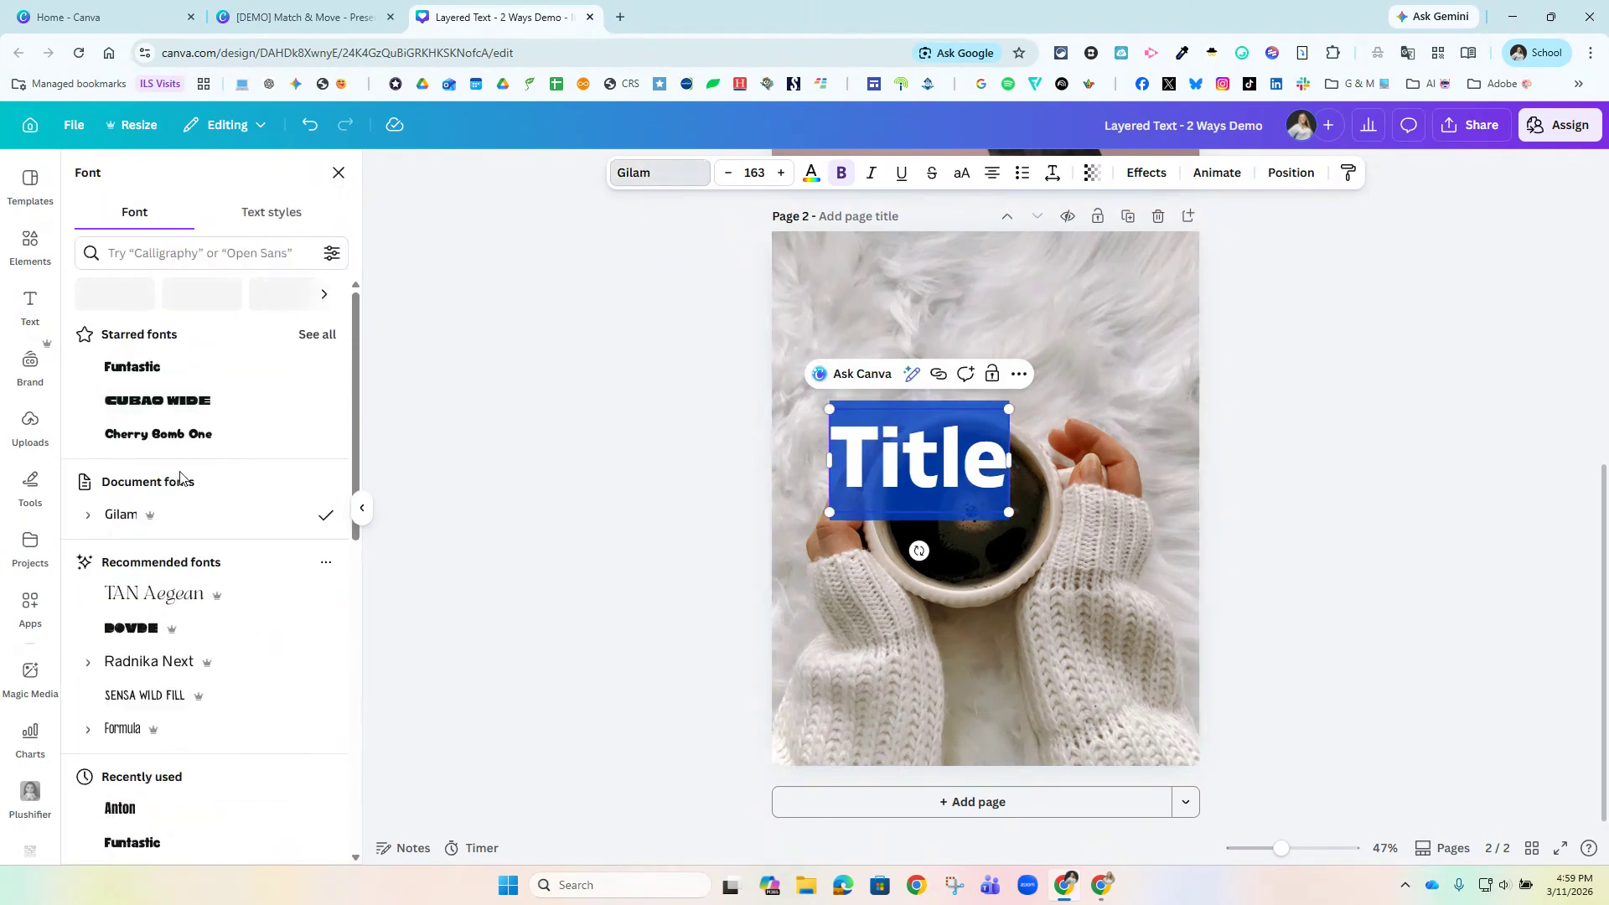
pyautogui.scroll(-2, 180, 600)
pyautogui.scroll(-1, 180, 602)
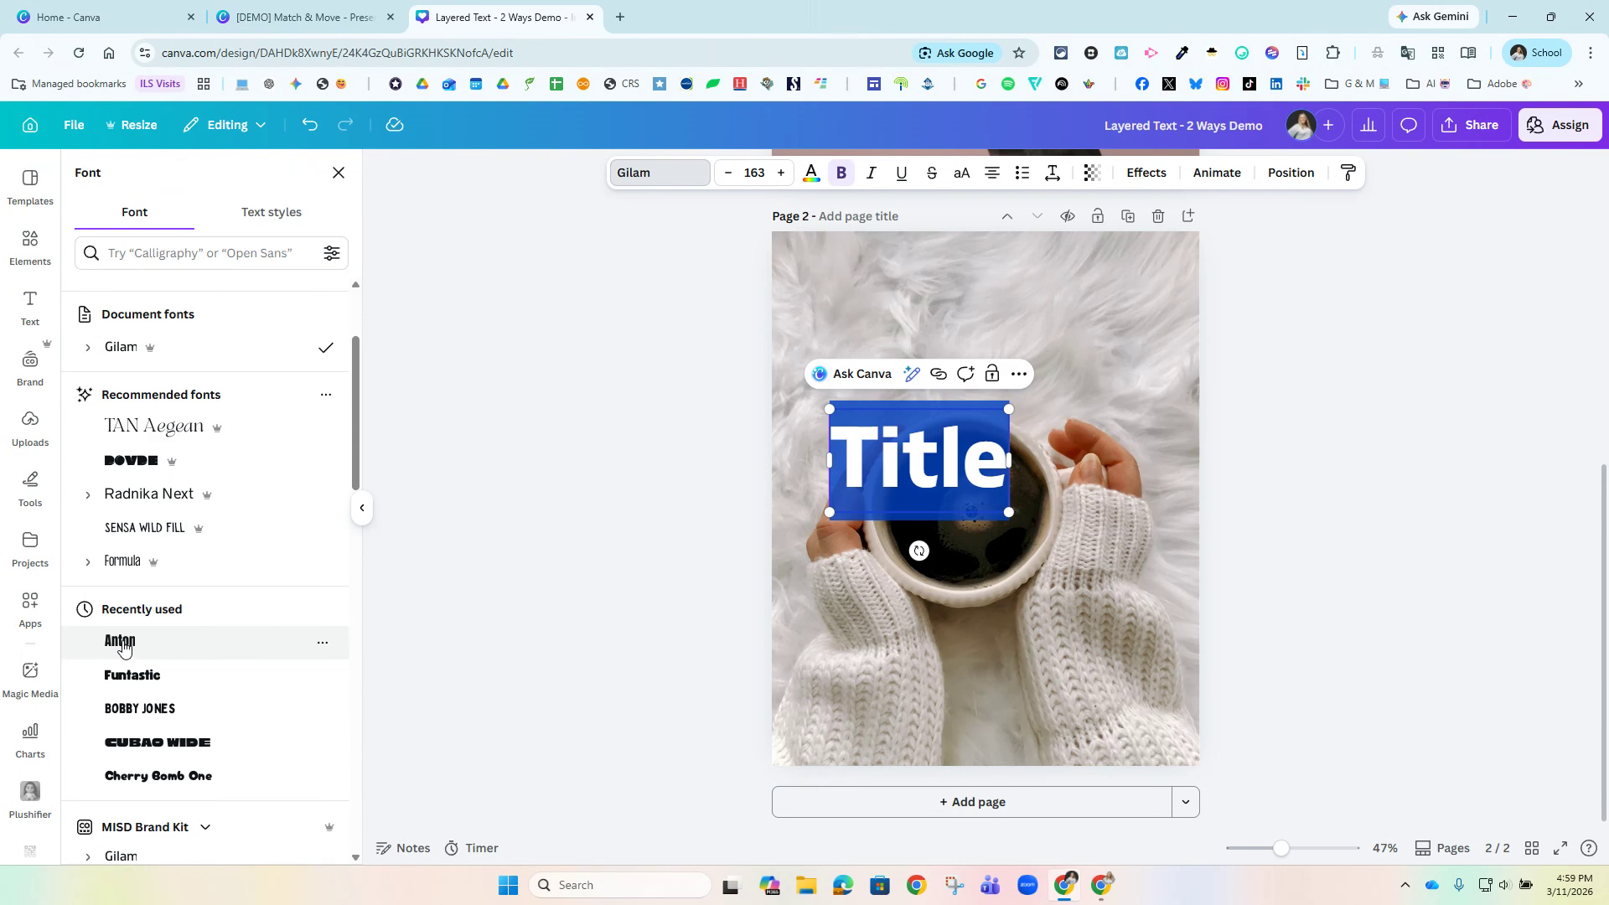
pyautogui.click(122, 643)
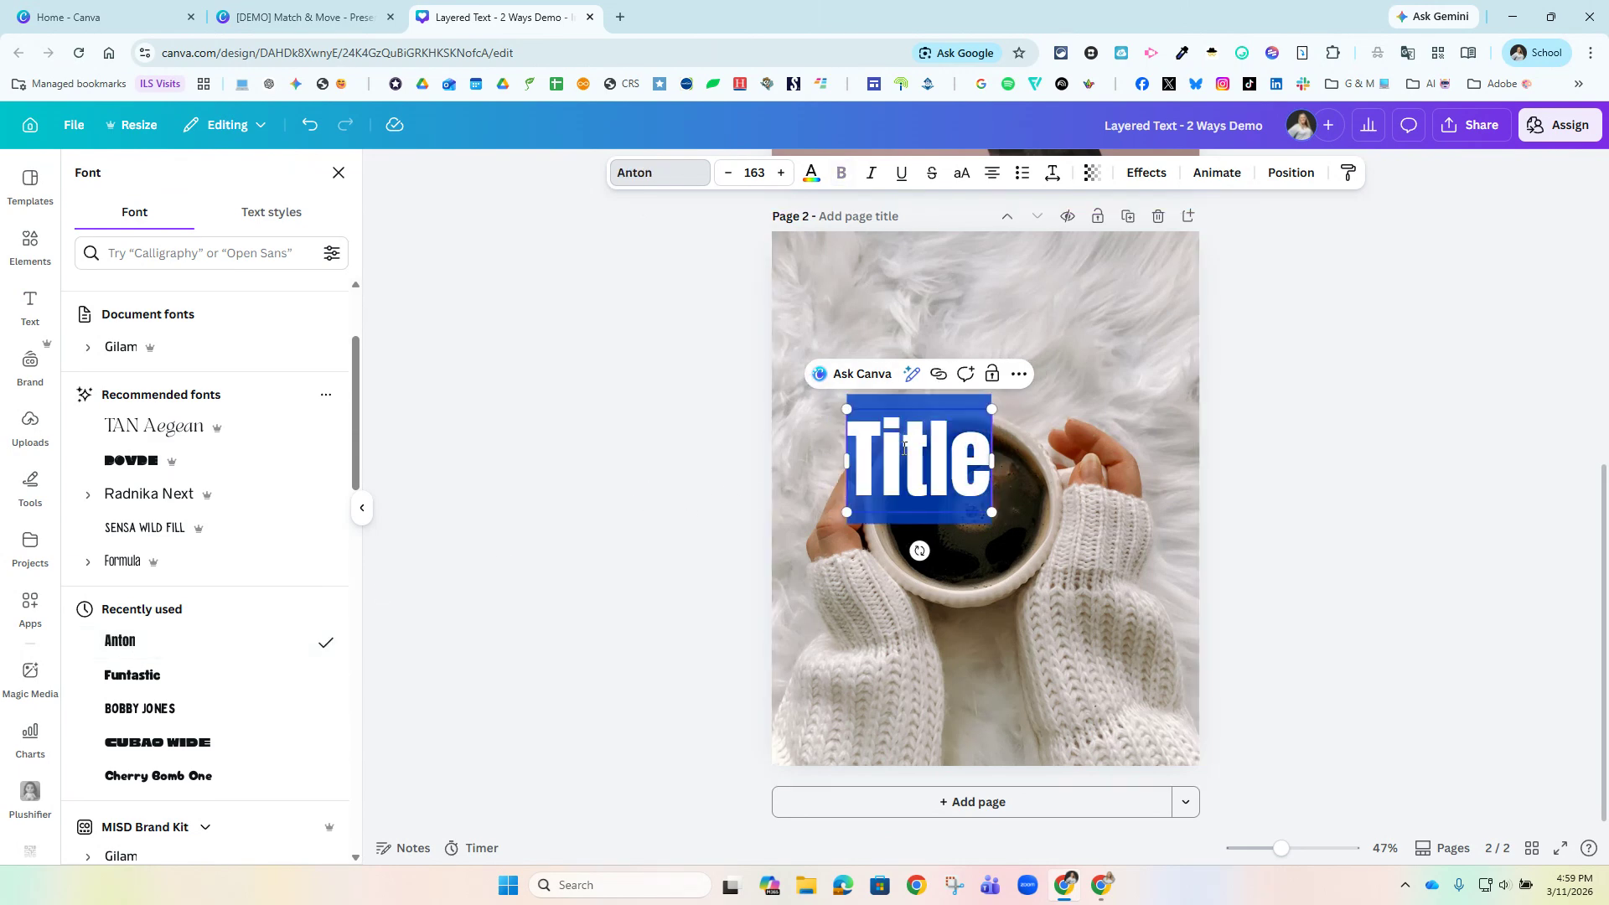
# Replace the title text with "COFFEE" and enlarge it to about size 300, spanning nearly the page width.
pyautogui.write('COFFEE')
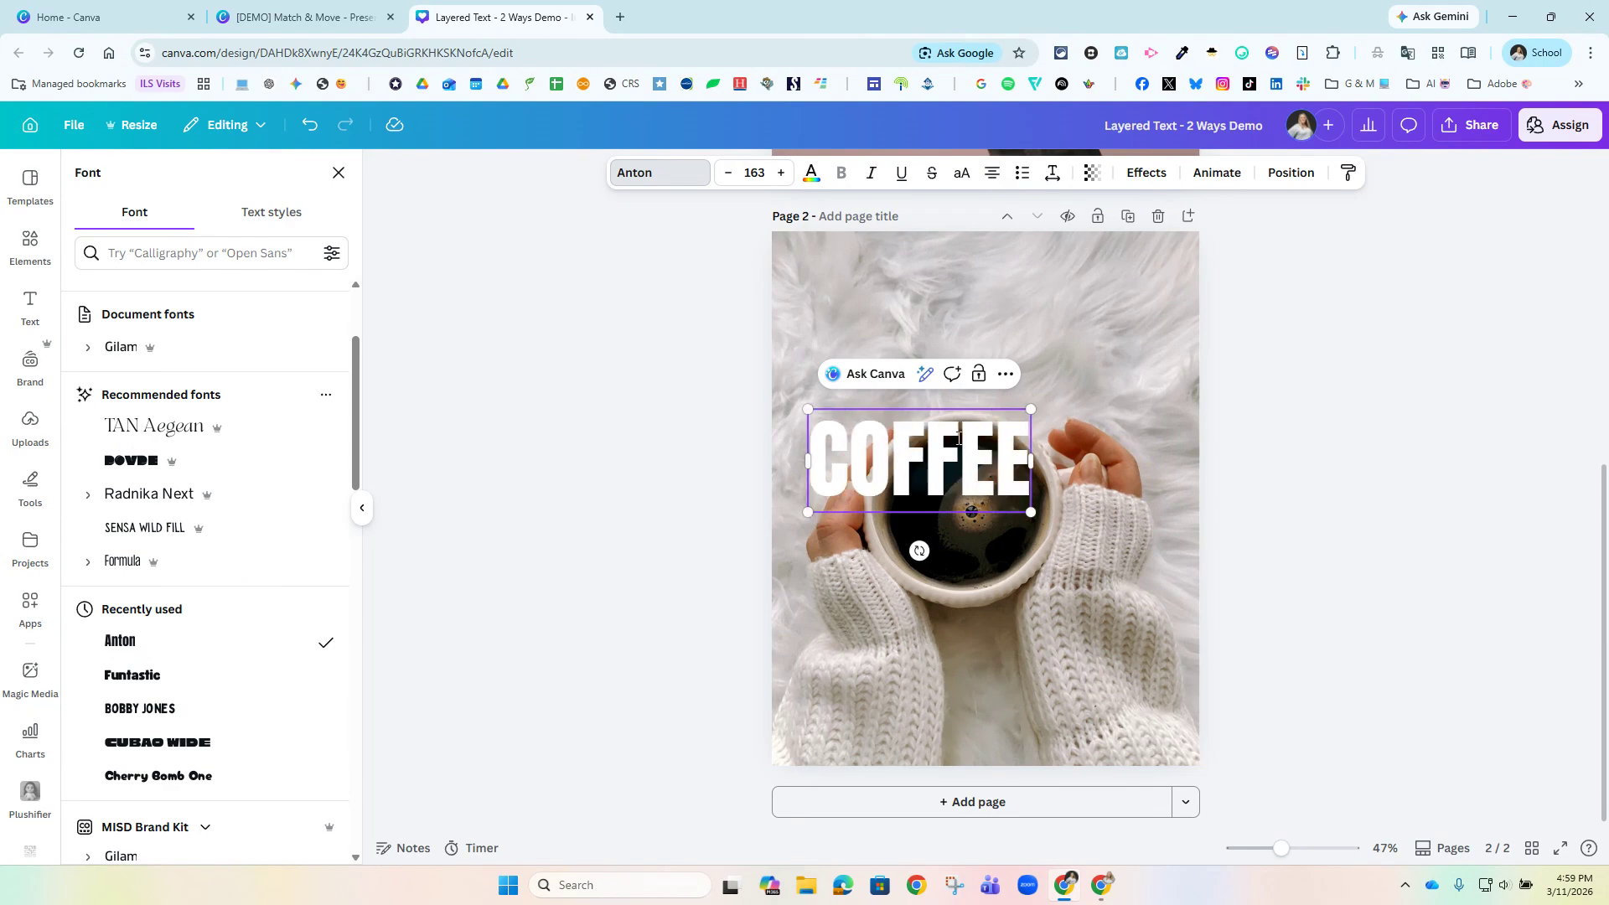
pyautogui.moveTo(1032, 410); pyautogui.dragTo(1190, 336)
pyautogui.moveTo(808, 336); pyautogui.dragTo(781, 323)
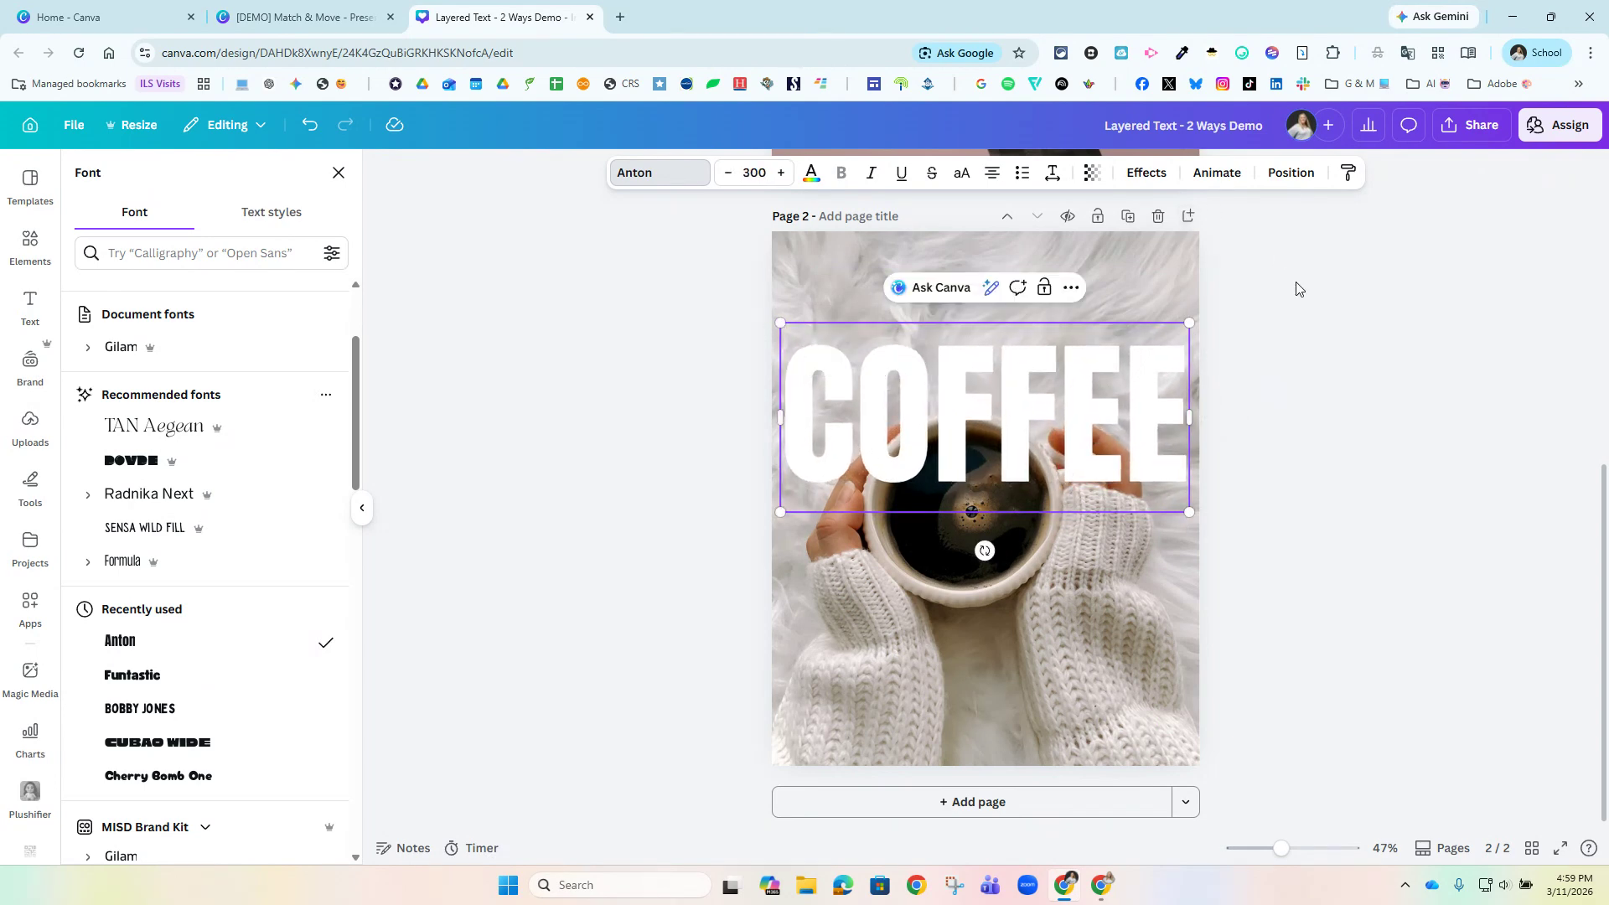
# Add an Outline effect to the COFFEE text and set the outline color to black (#000000).
pyautogui.click(1147, 174)
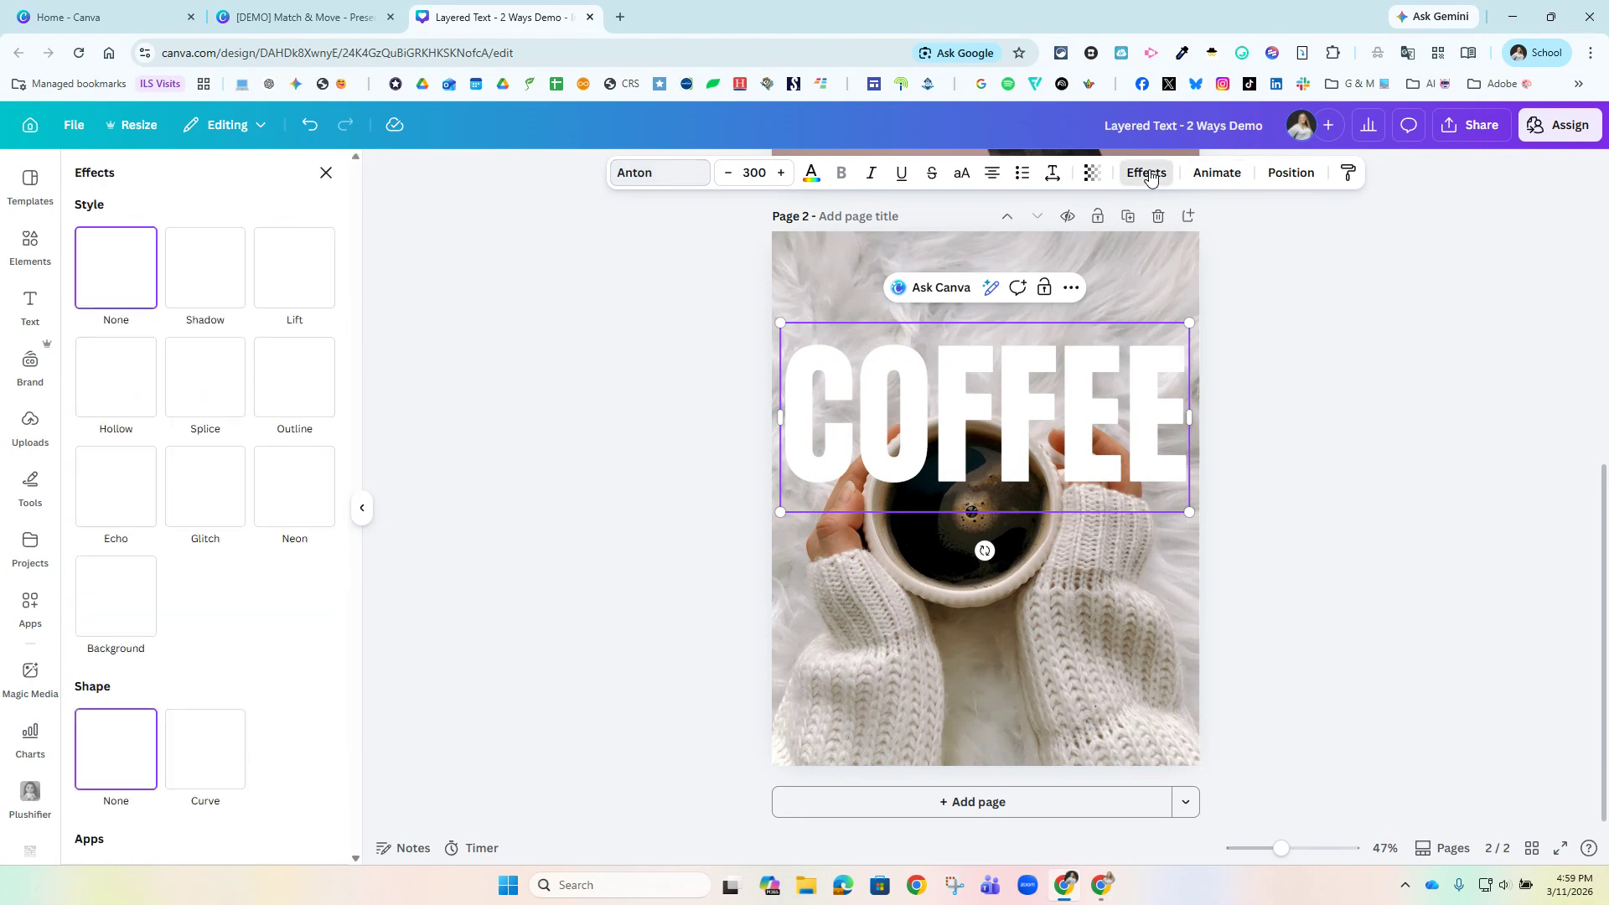
pyautogui.click(310, 362)
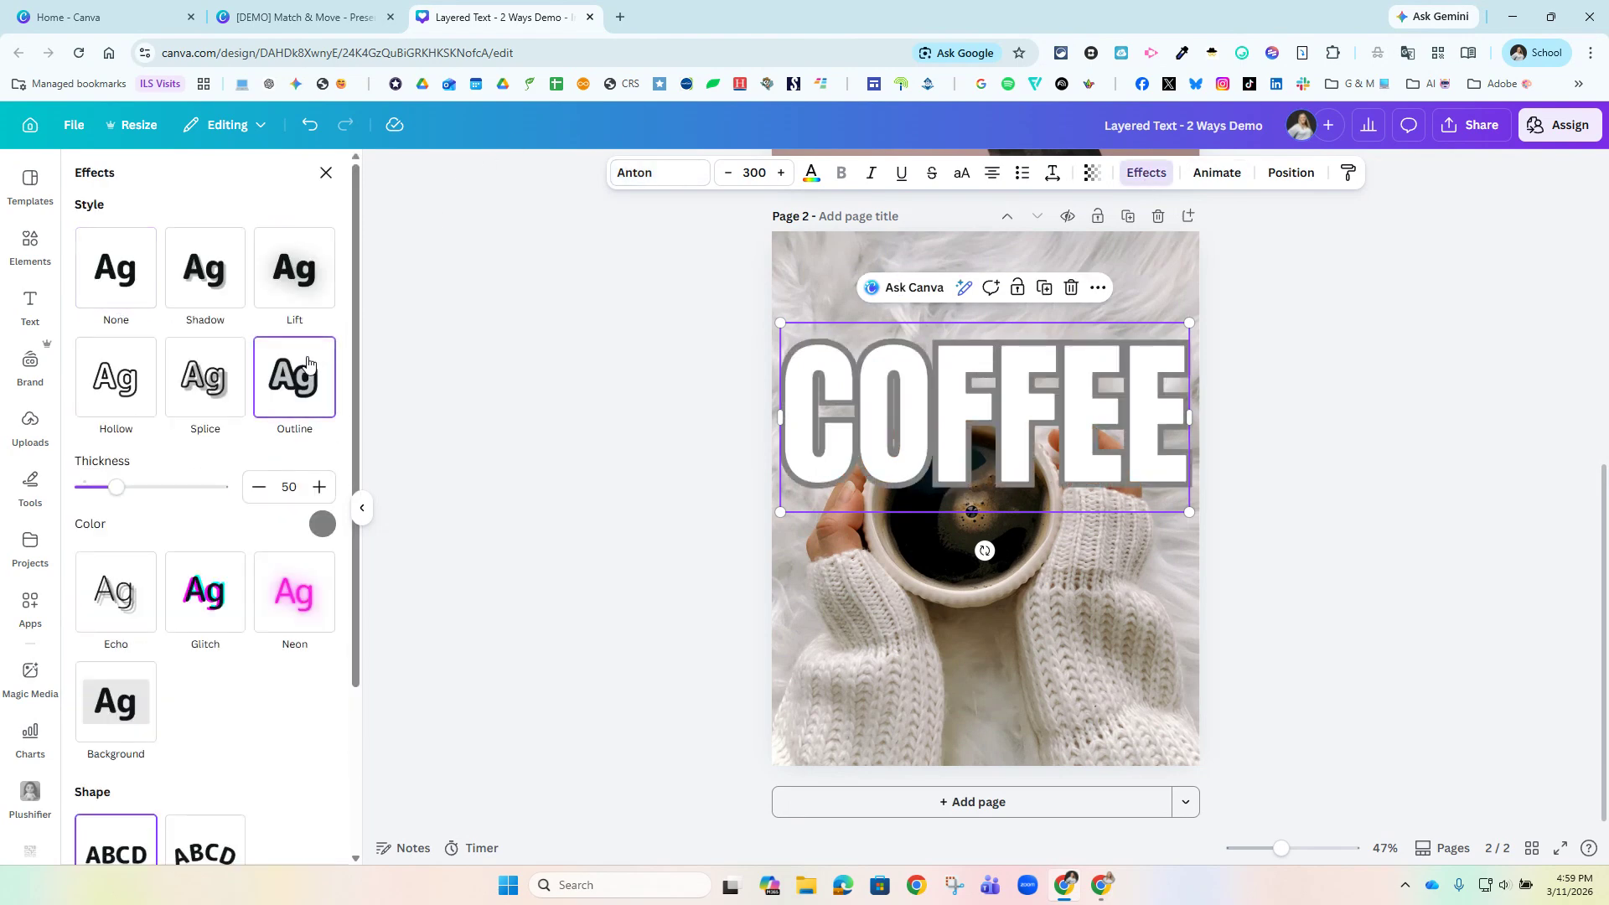
pyautogui.click(322, 524)
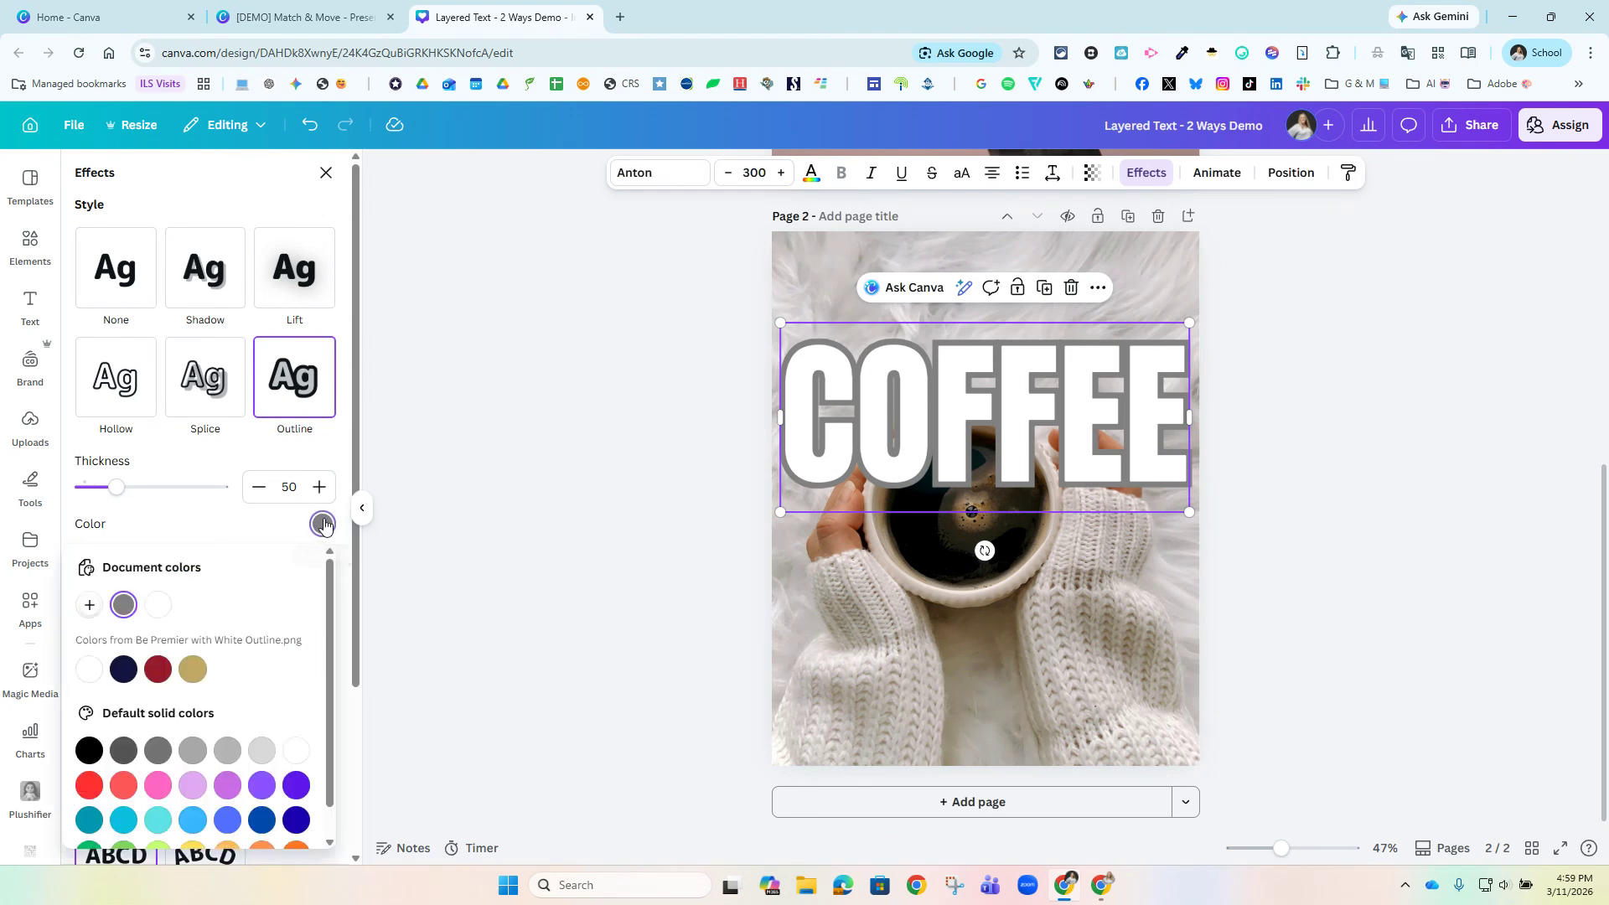
pyautogui.click(89, 750)
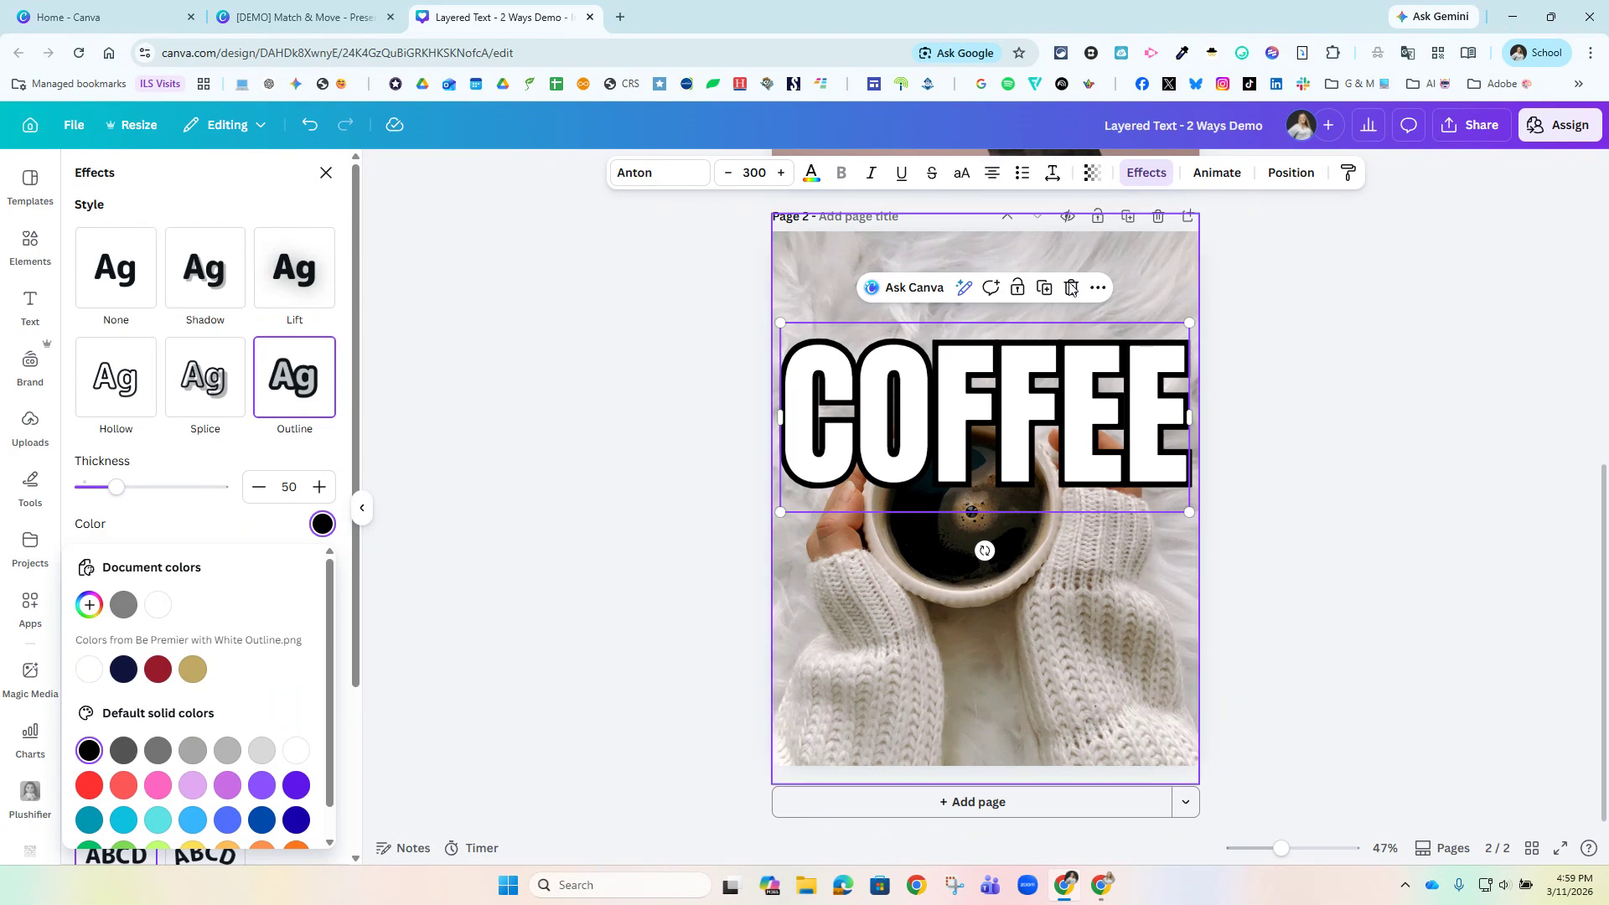
# Fill the COFFEE text with the blue, purple and orange gradient from the full set of default gradient colors.
pyautogui.click(810, 174)
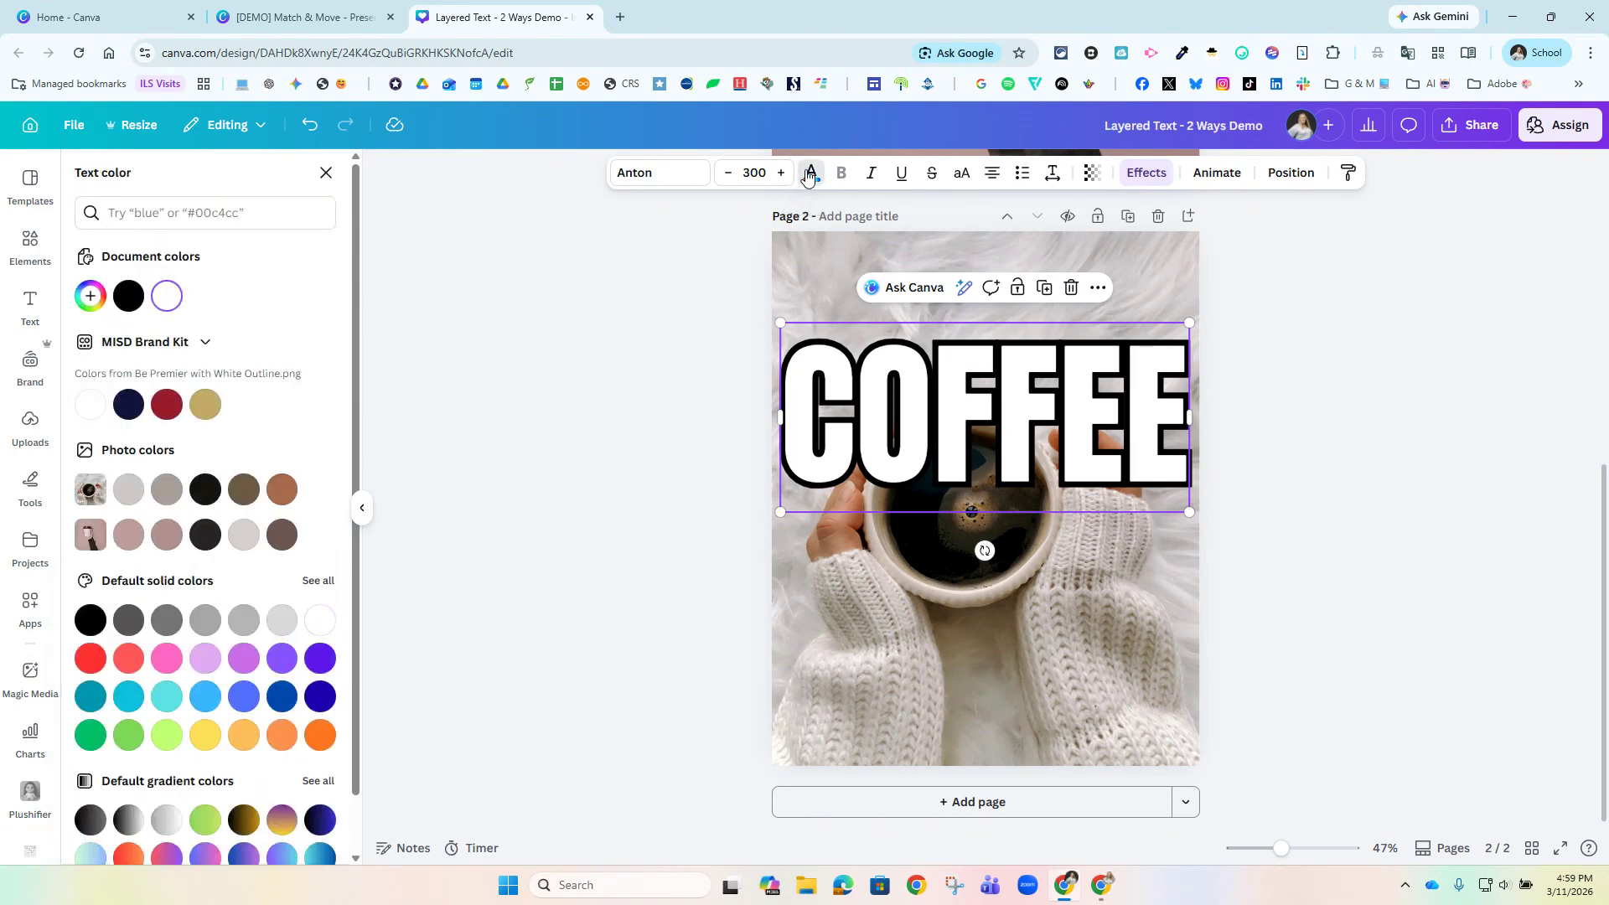
pyautogui.scroll(-1, 247, 483)
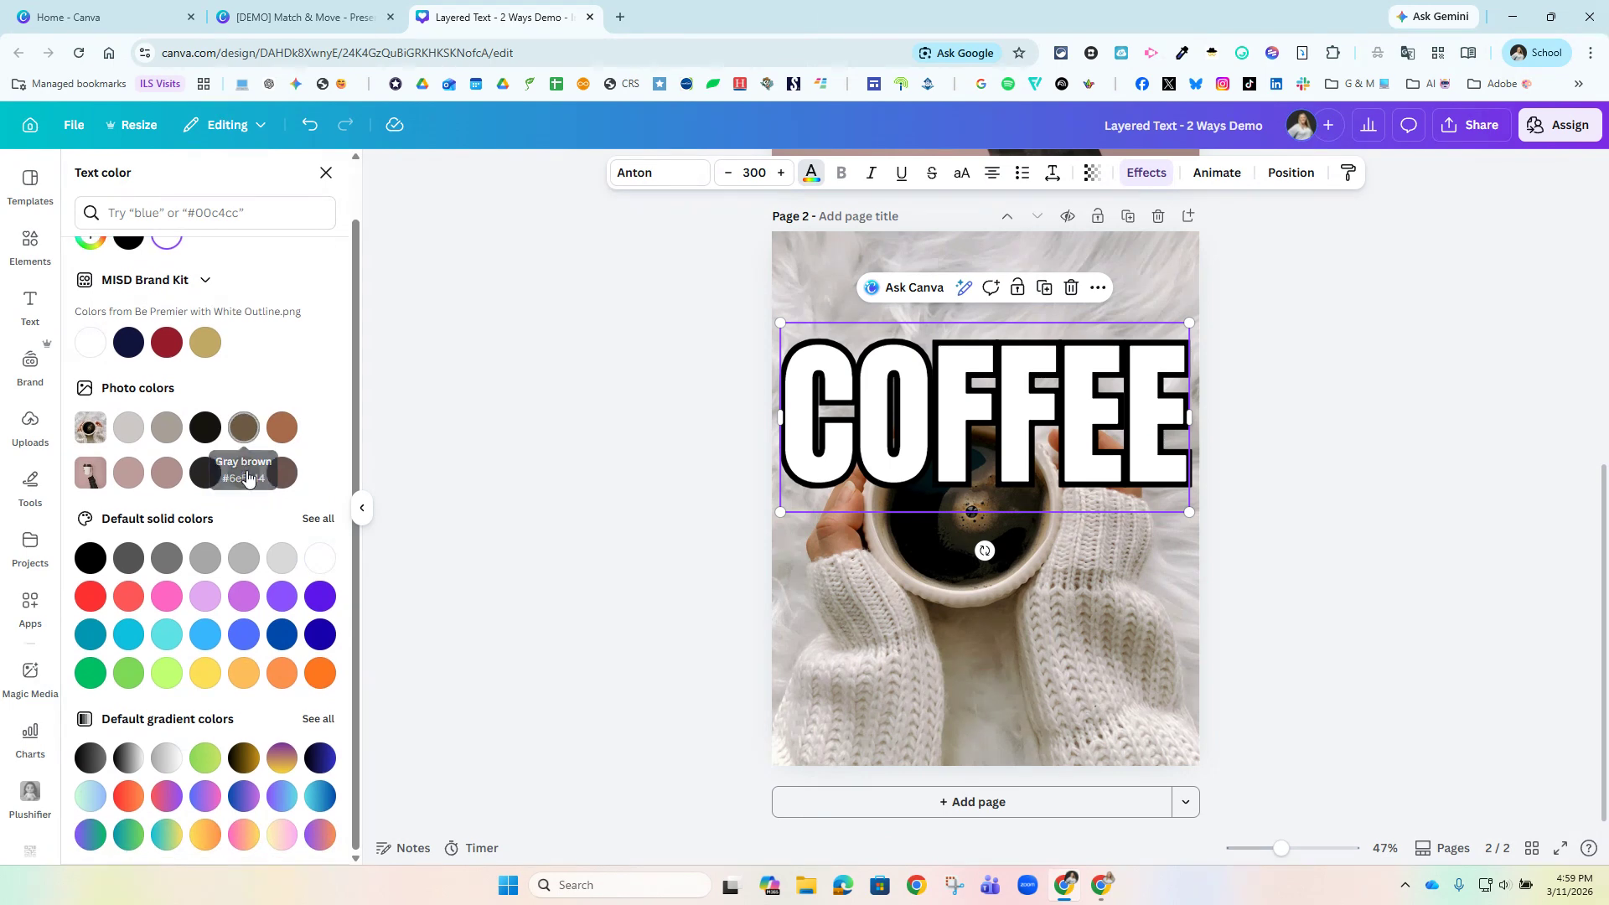
pyautogui.click(319, 715)
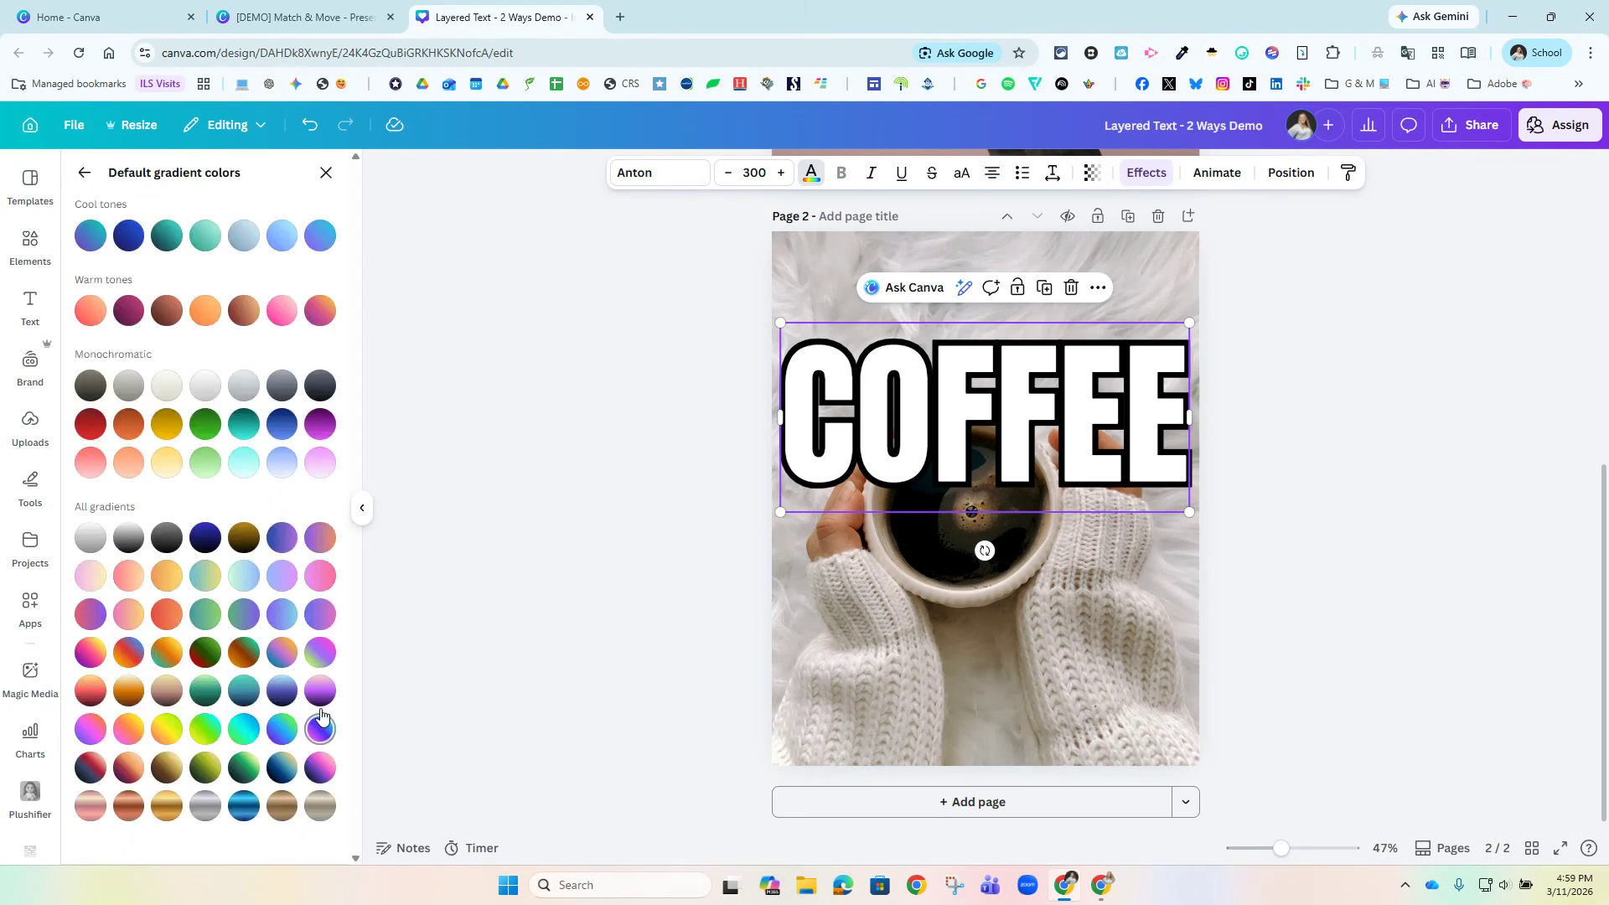
pyautogui.click(311, 655)
pyautogui.click(285, 655)
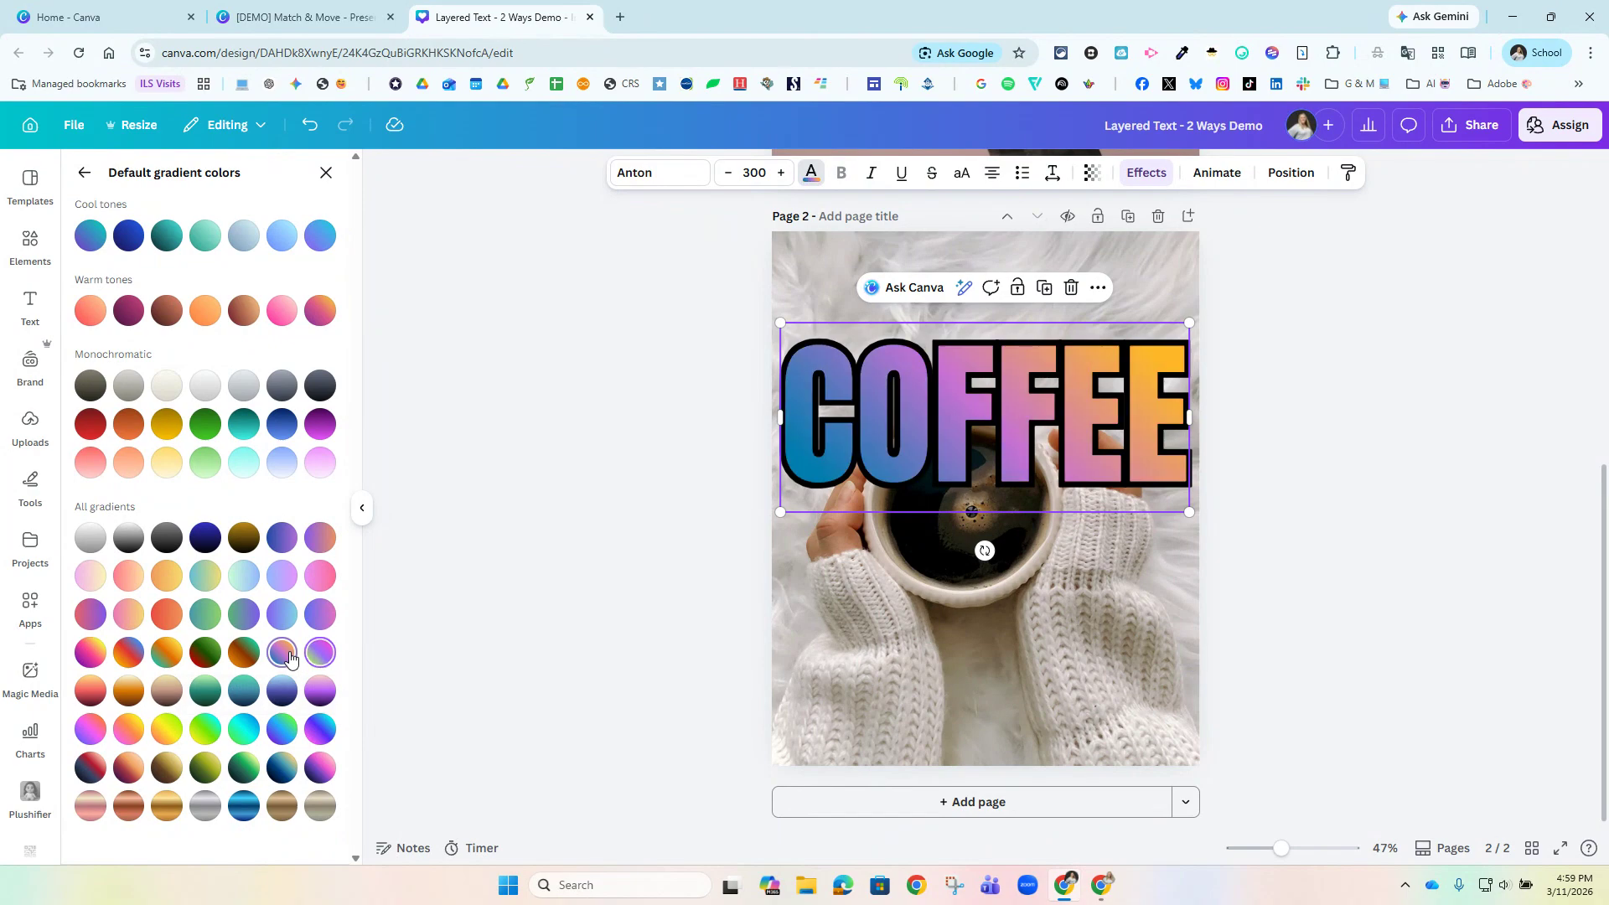
pyautogui.click(542, 601)
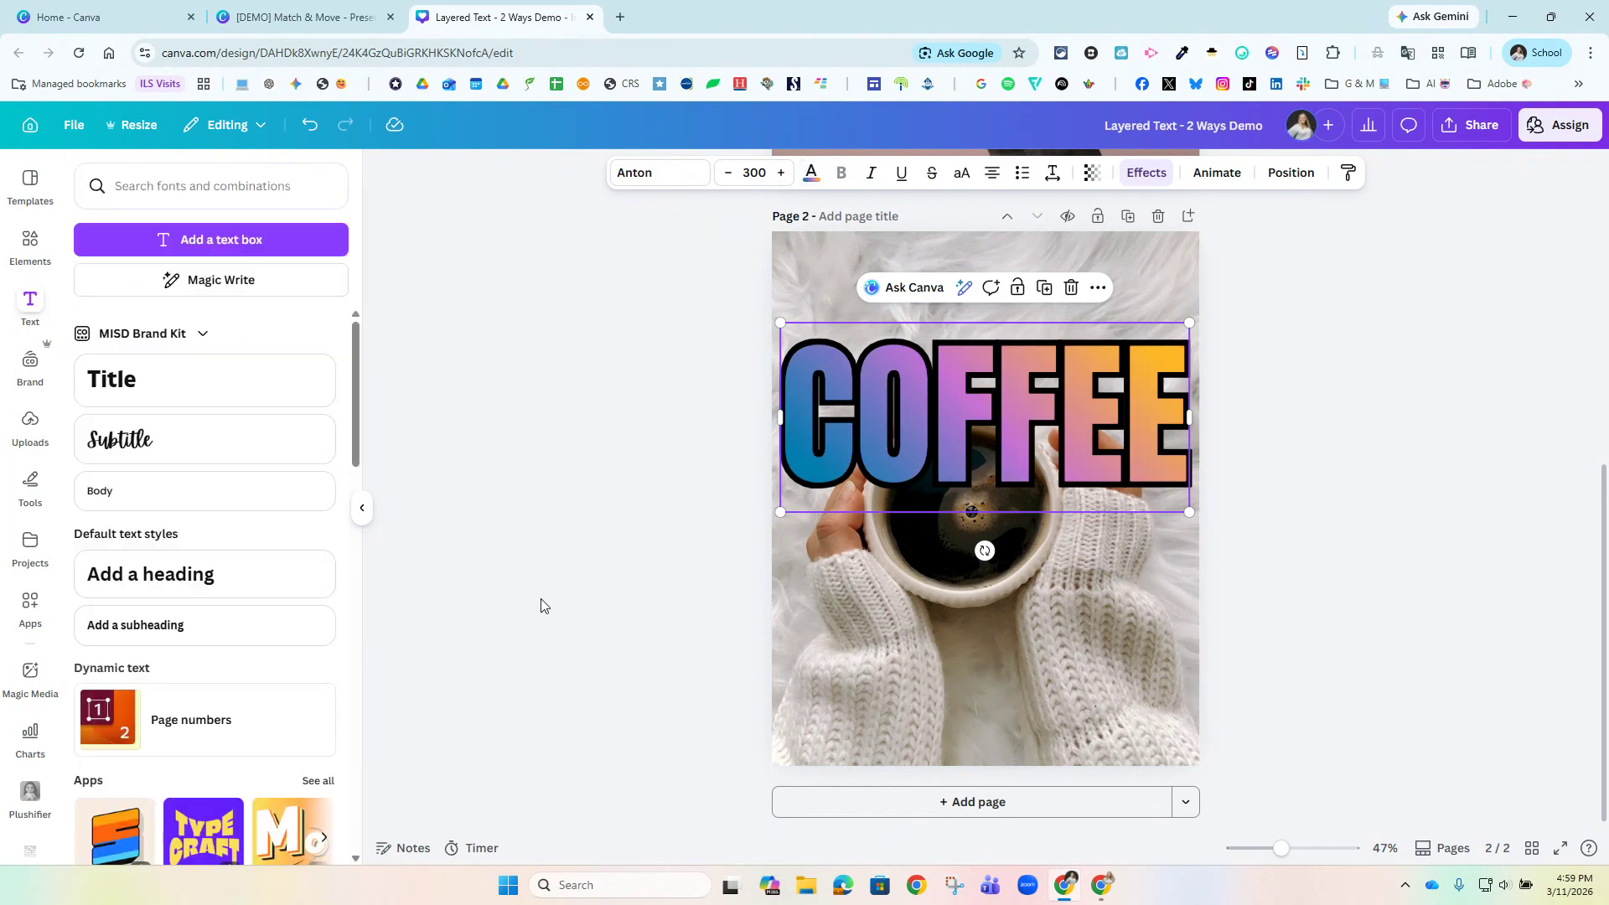
# Move the COFFEE text layer between the cutout cup and the background photo, and shift the text slightly higher on page 2.
pyautogui.moveTo(986, 394); pyautogui.dragTo(989, 386)
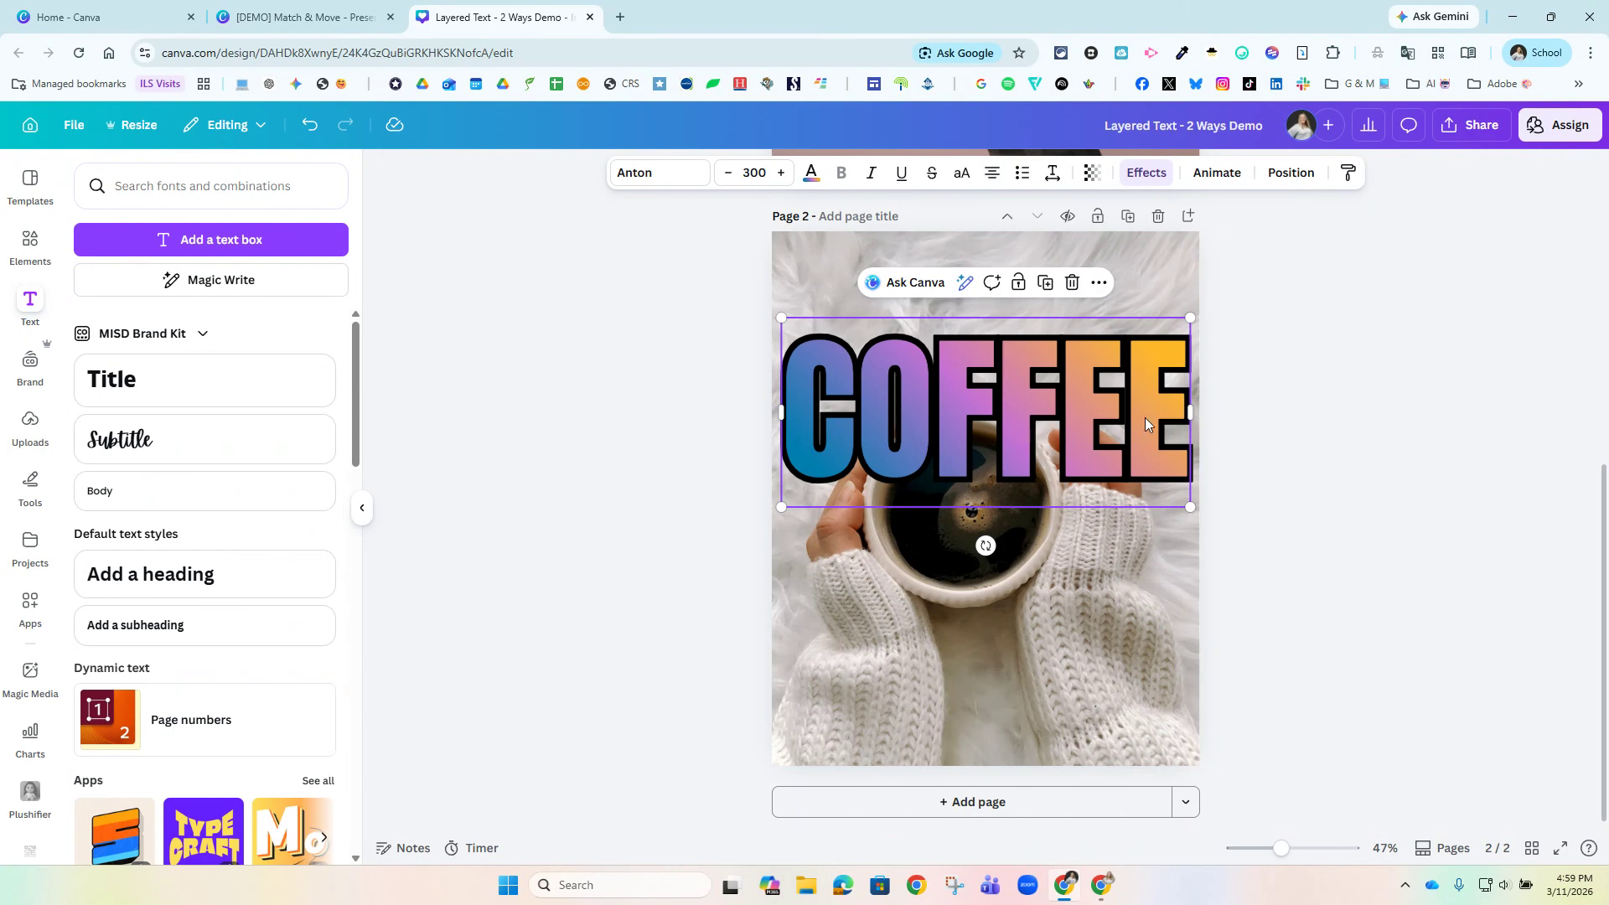
pyautogui.click(1283, 182)
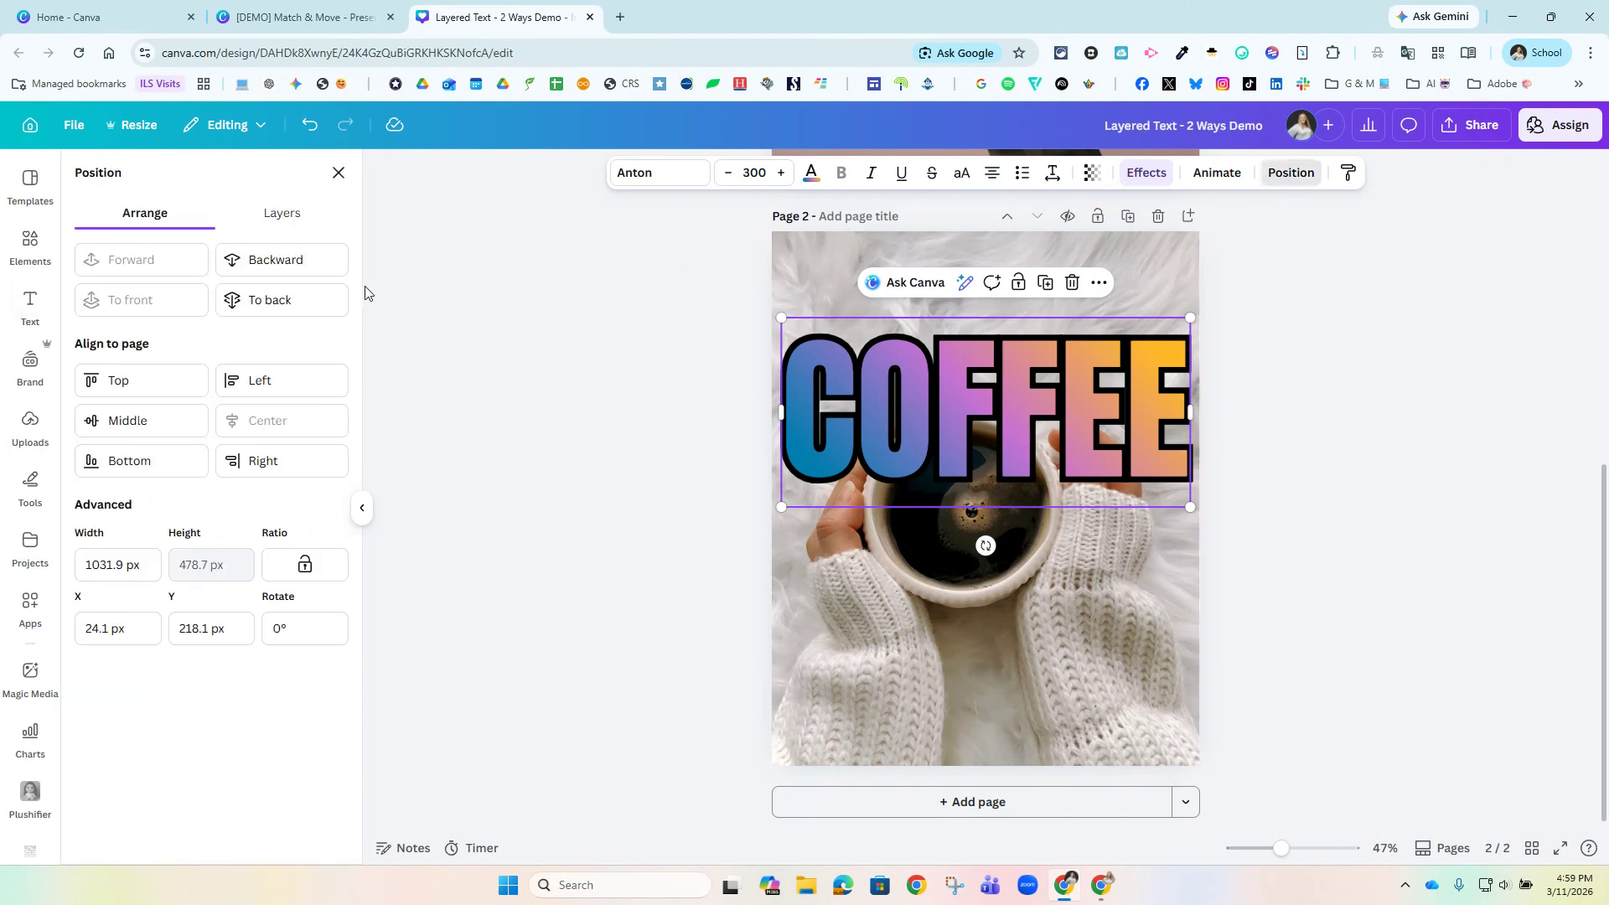
pyautogui.click(275, 215)
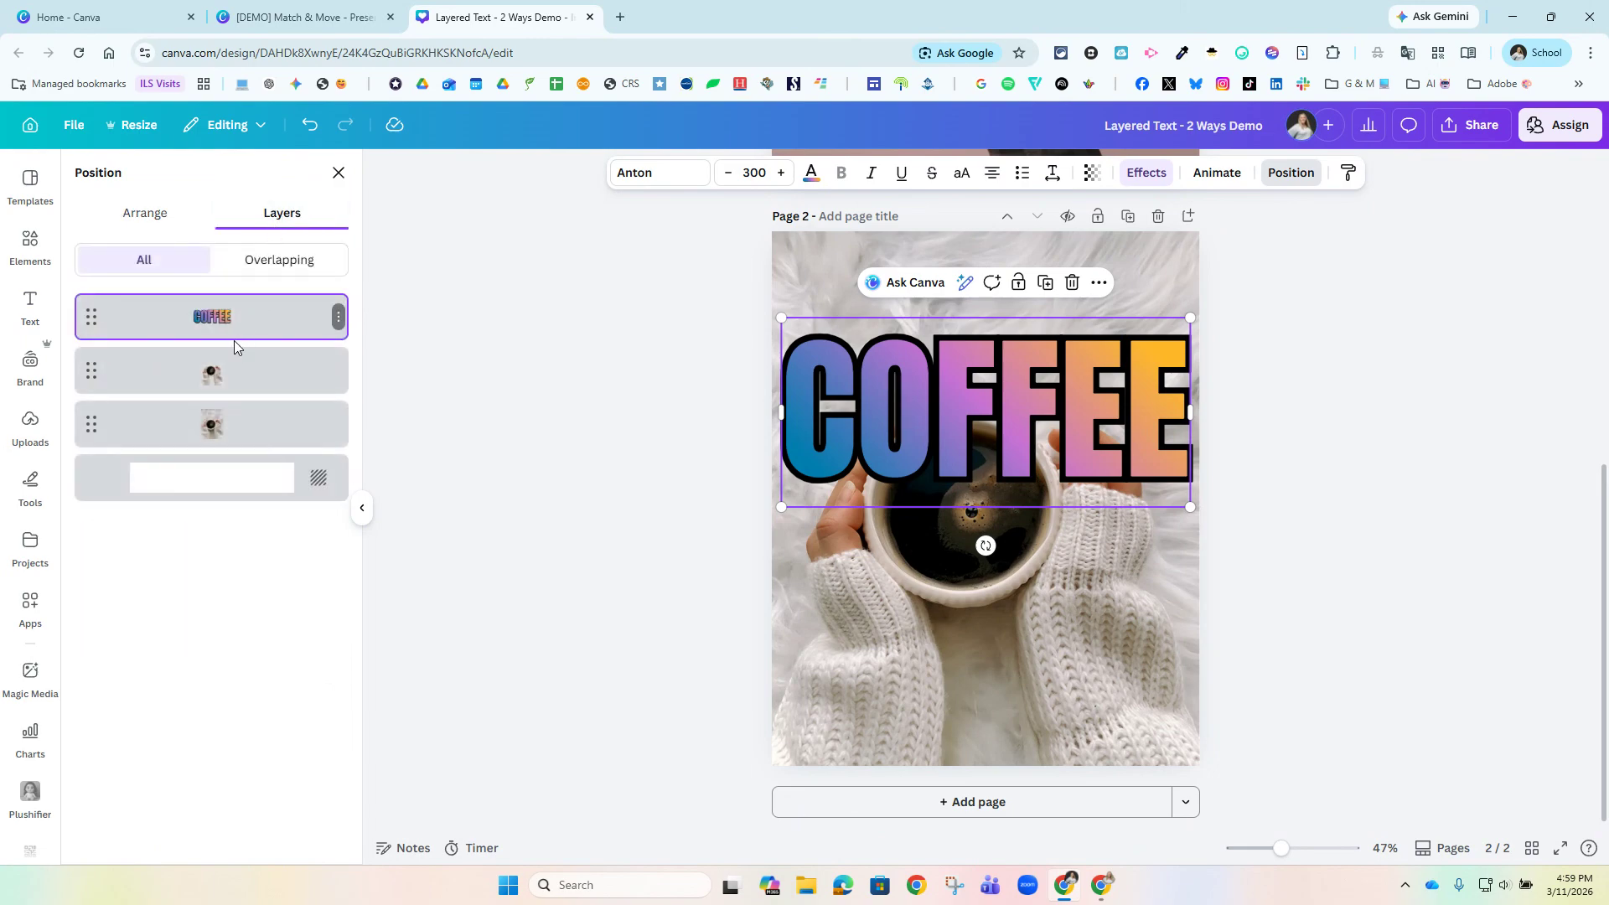
pyautogui.moveTo(224, 327); pyautogui.dragTo(227, 401)
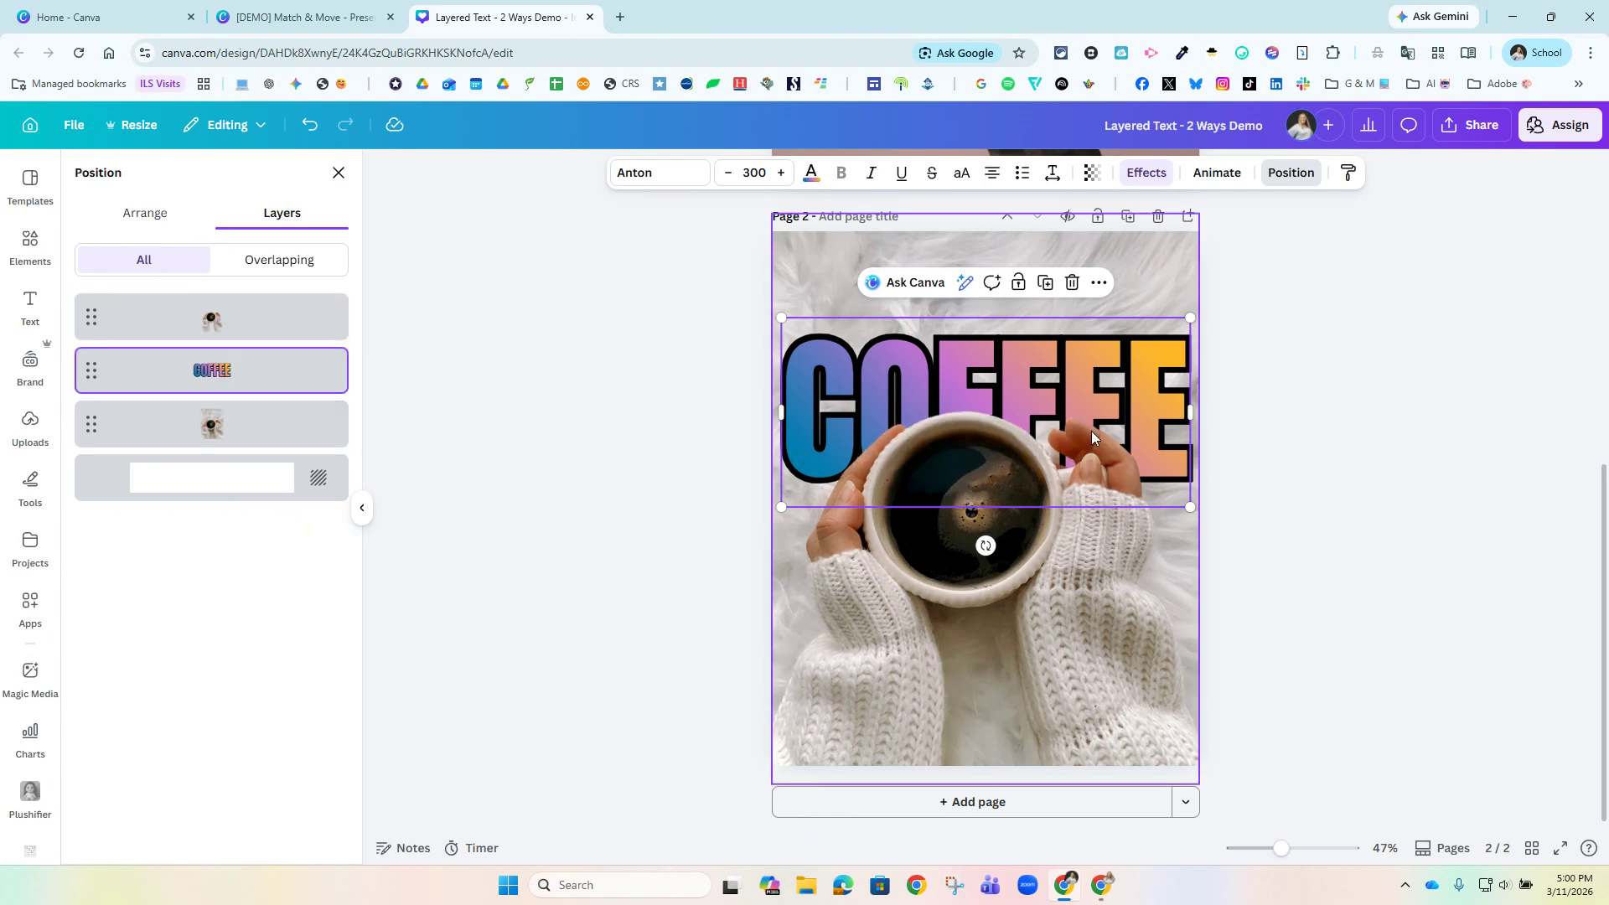
pyautogui.click(1313, 414)
pyautogui.moveTo(1131, 386); pyautogui.dragTo(1132, 348)
pyautogui.click(1274, 506)
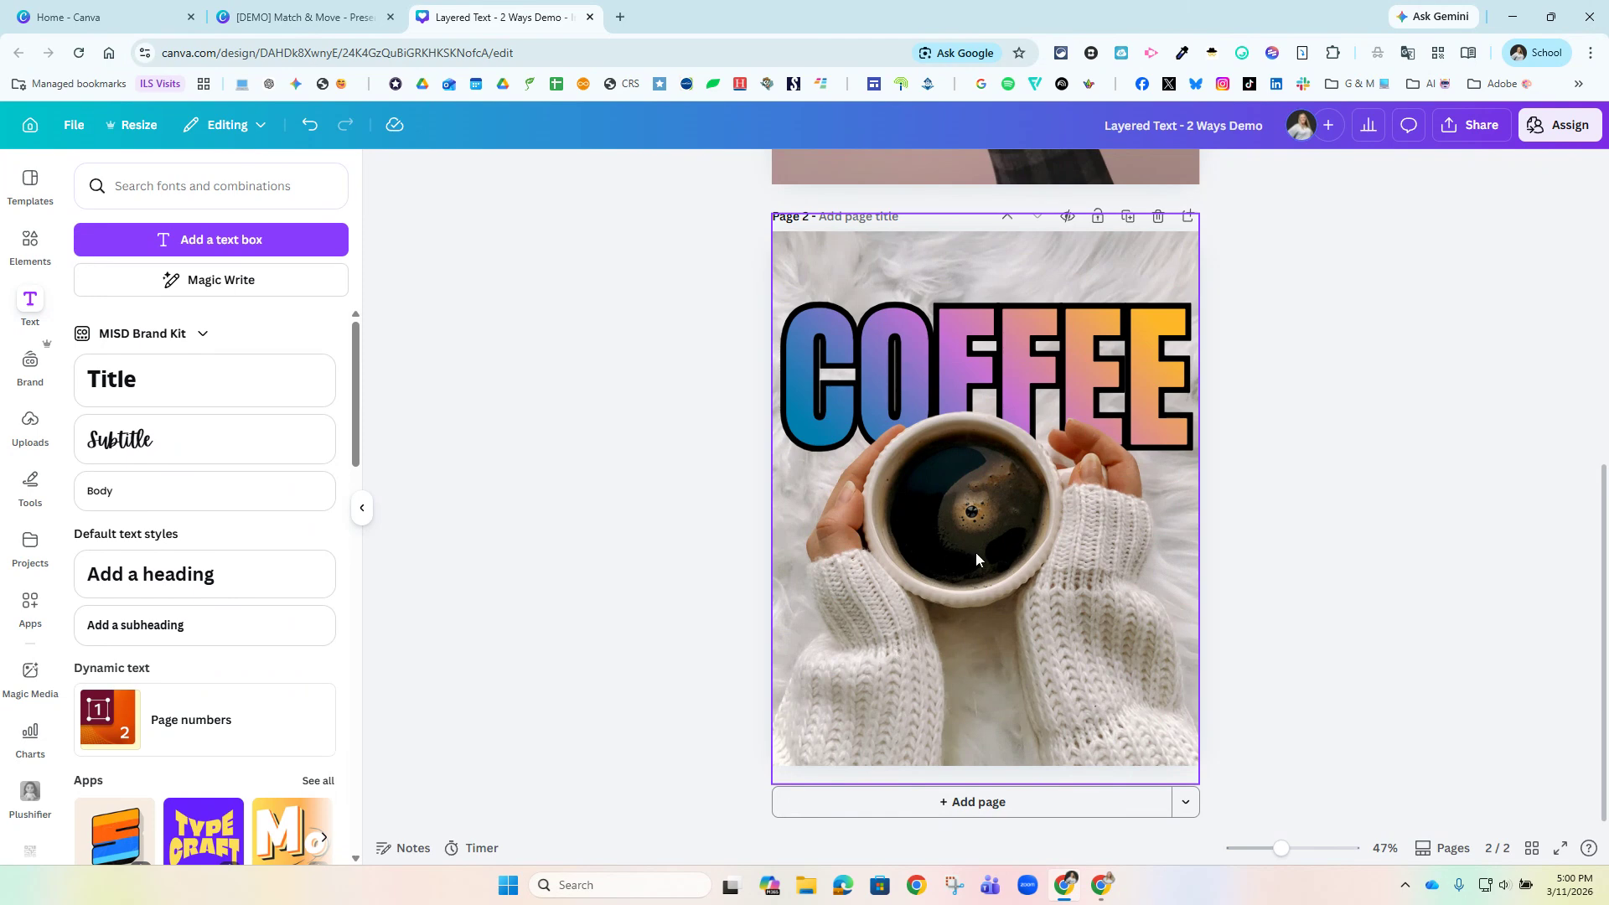
# Examine the stacking order of the cutout cup, COFFEE text and background photo in page 2's layer list.
pyautogui.click(1140, 546)
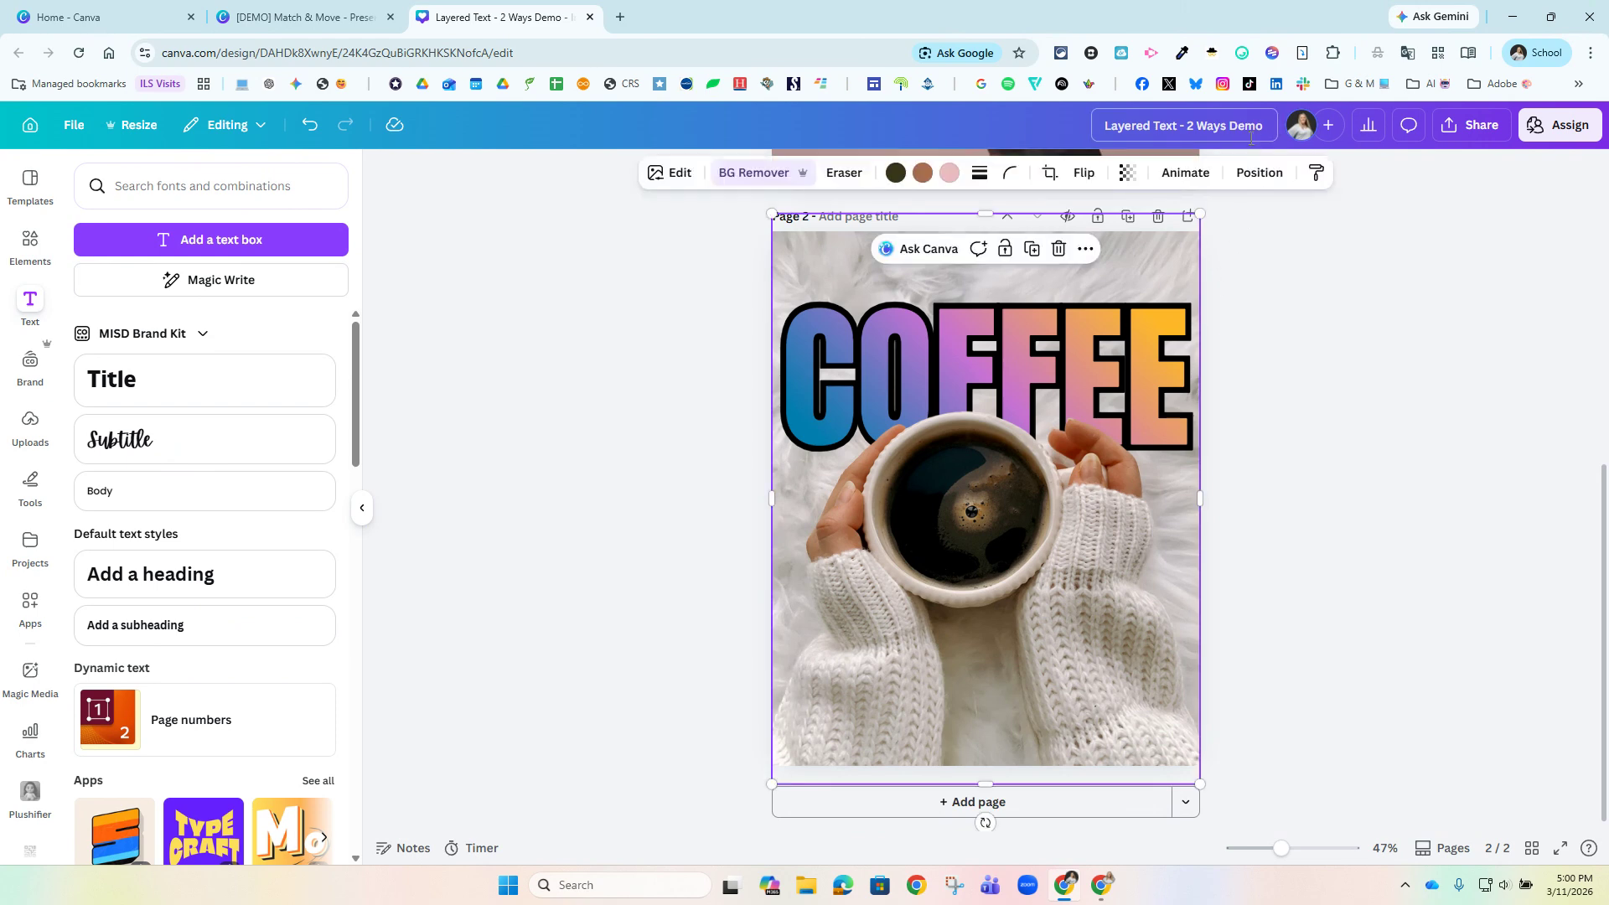
pyautogui.click(1265, 181)
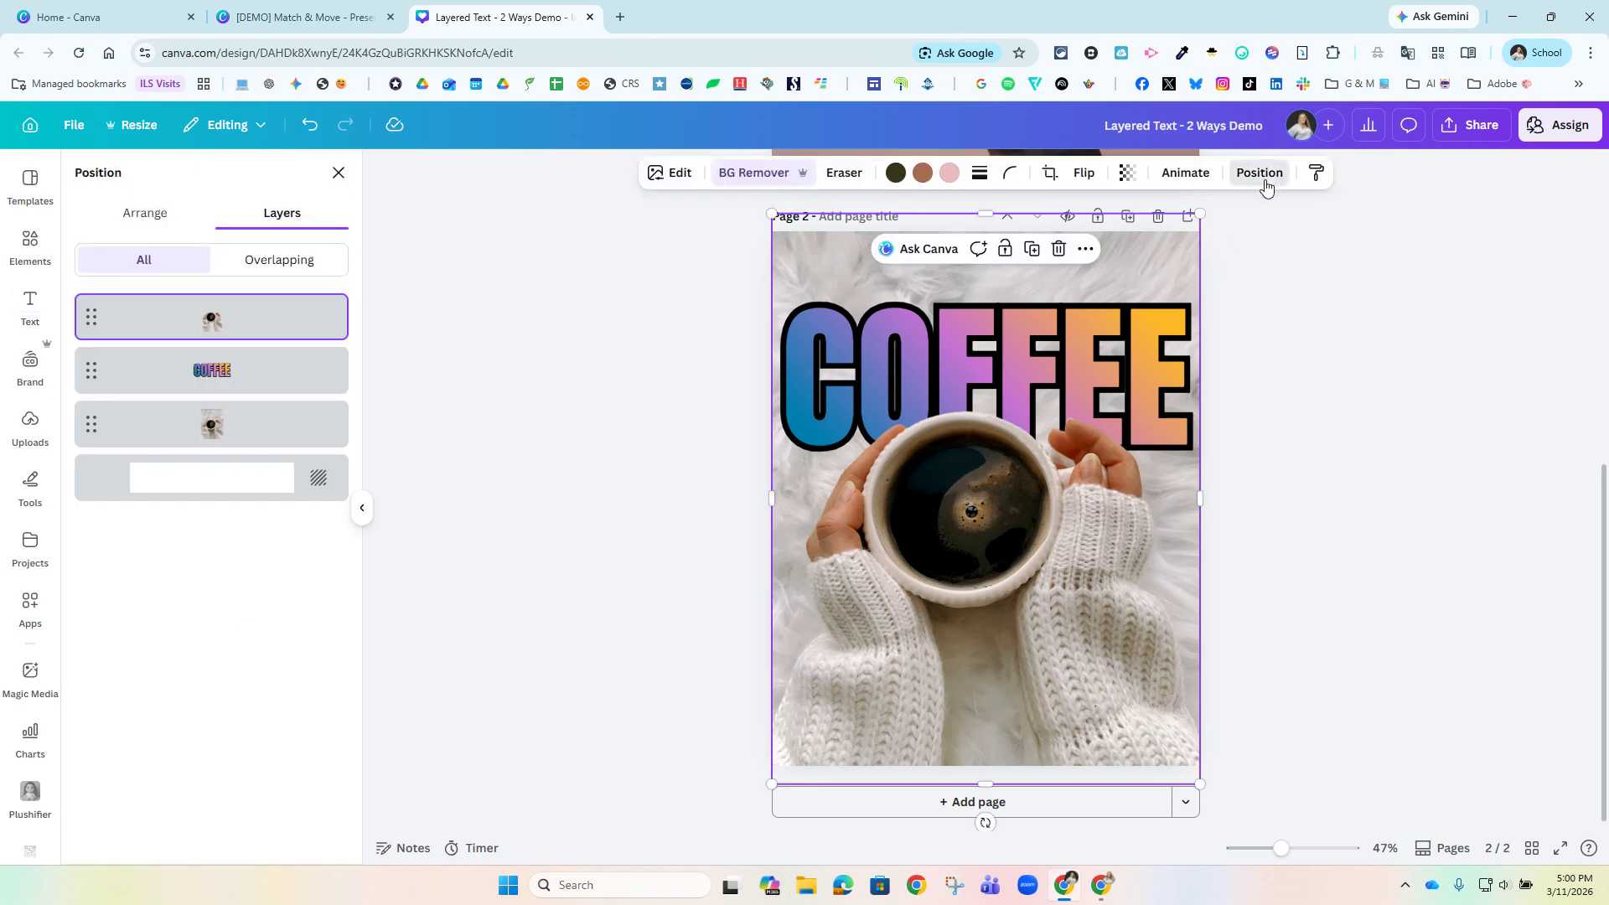
pyautogui.click(579, 554)
pyautogui.click(1326, 567)
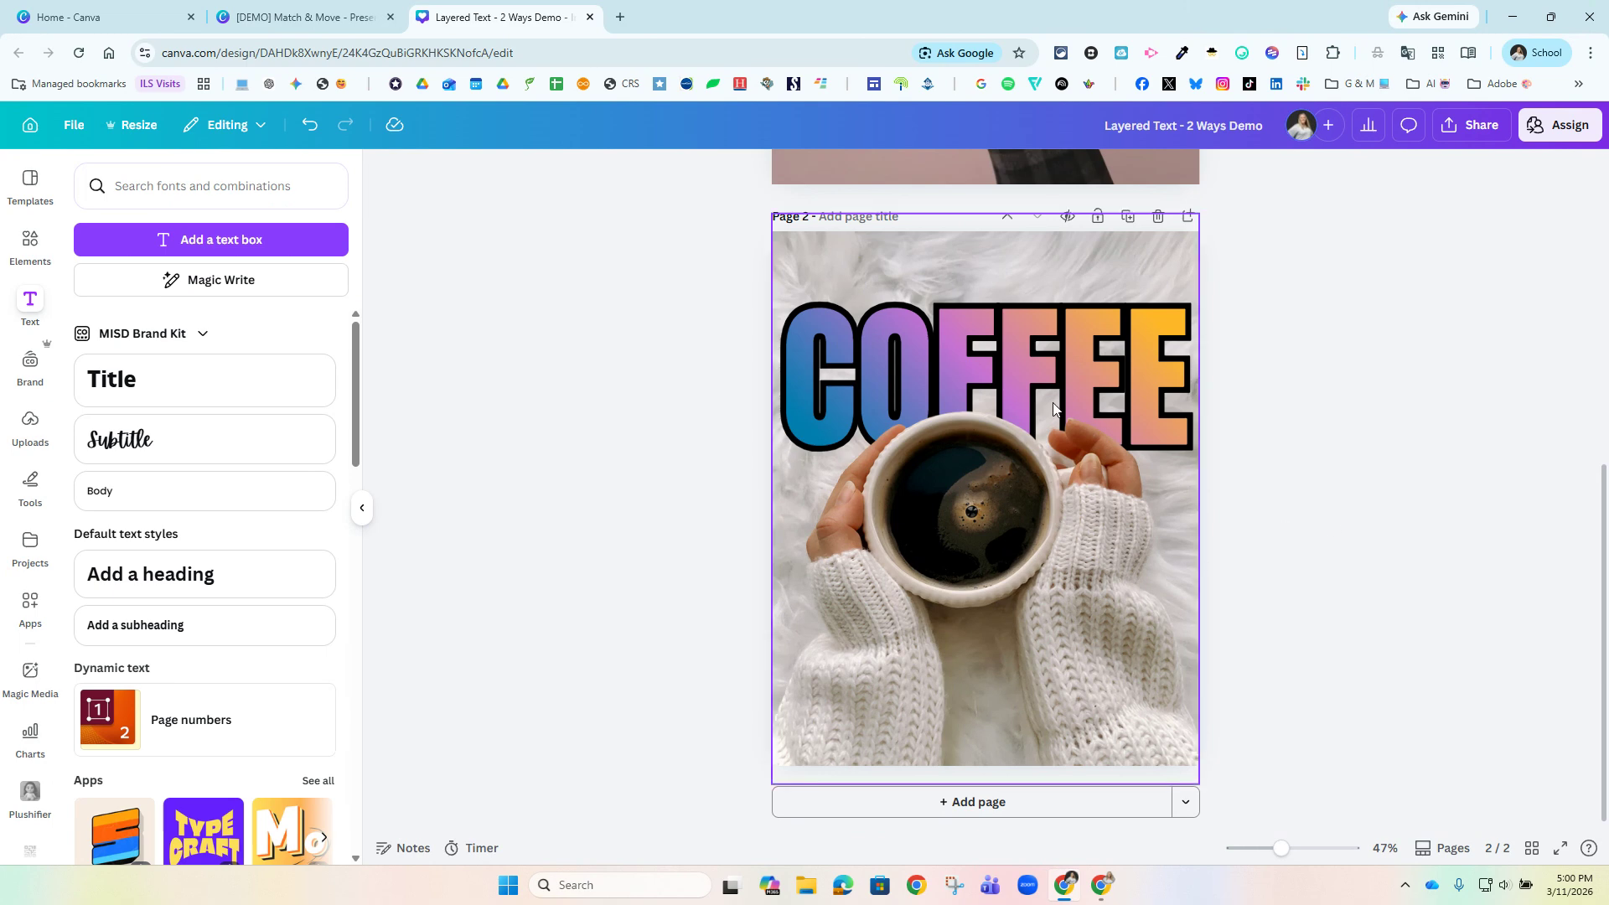
# Duplicate the takeaway cup photo on page 1, remove the copy's background and align the cutout over the original.
pyautogui.scroll(5, 1256, 605)
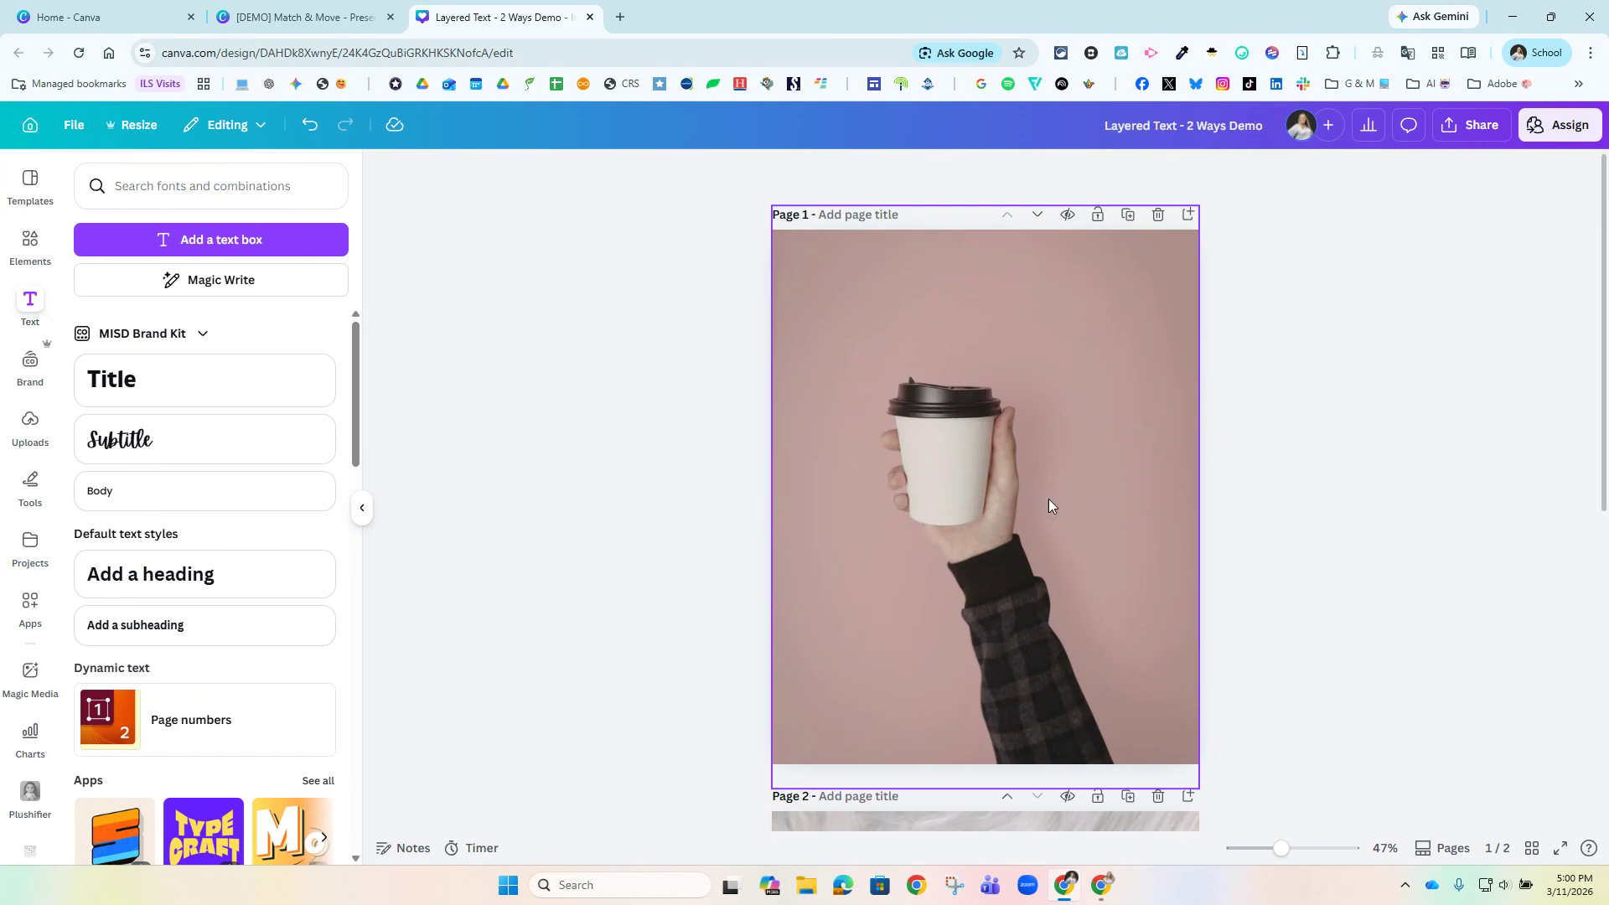
pyautogui.click(1054, 536)
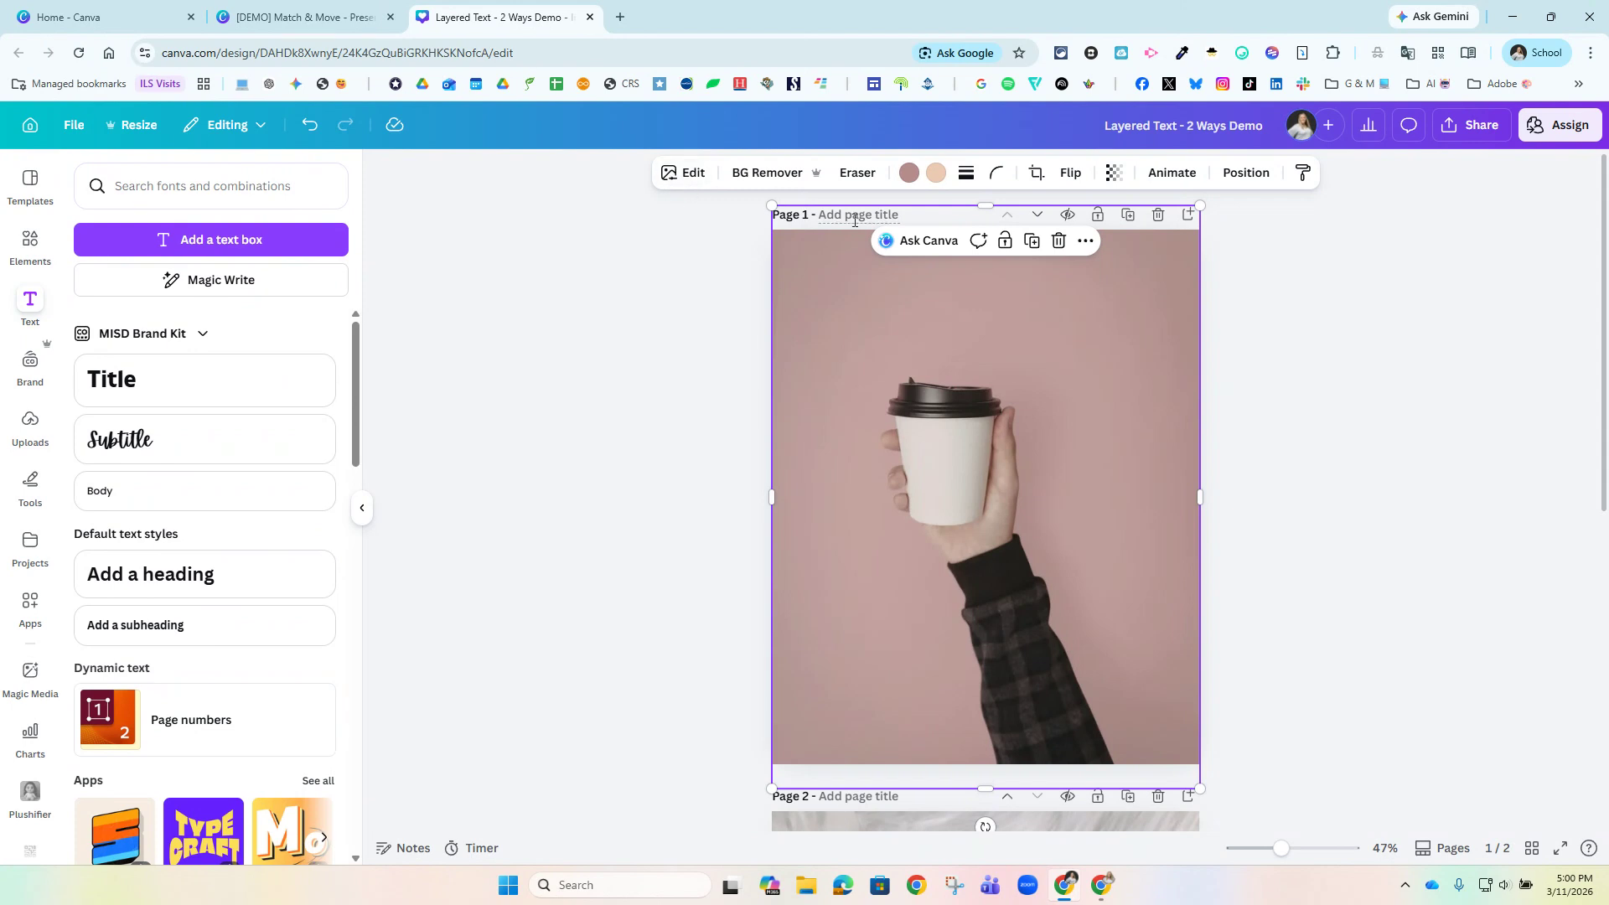
pyautogui.hotkey('ctrl', 'd')
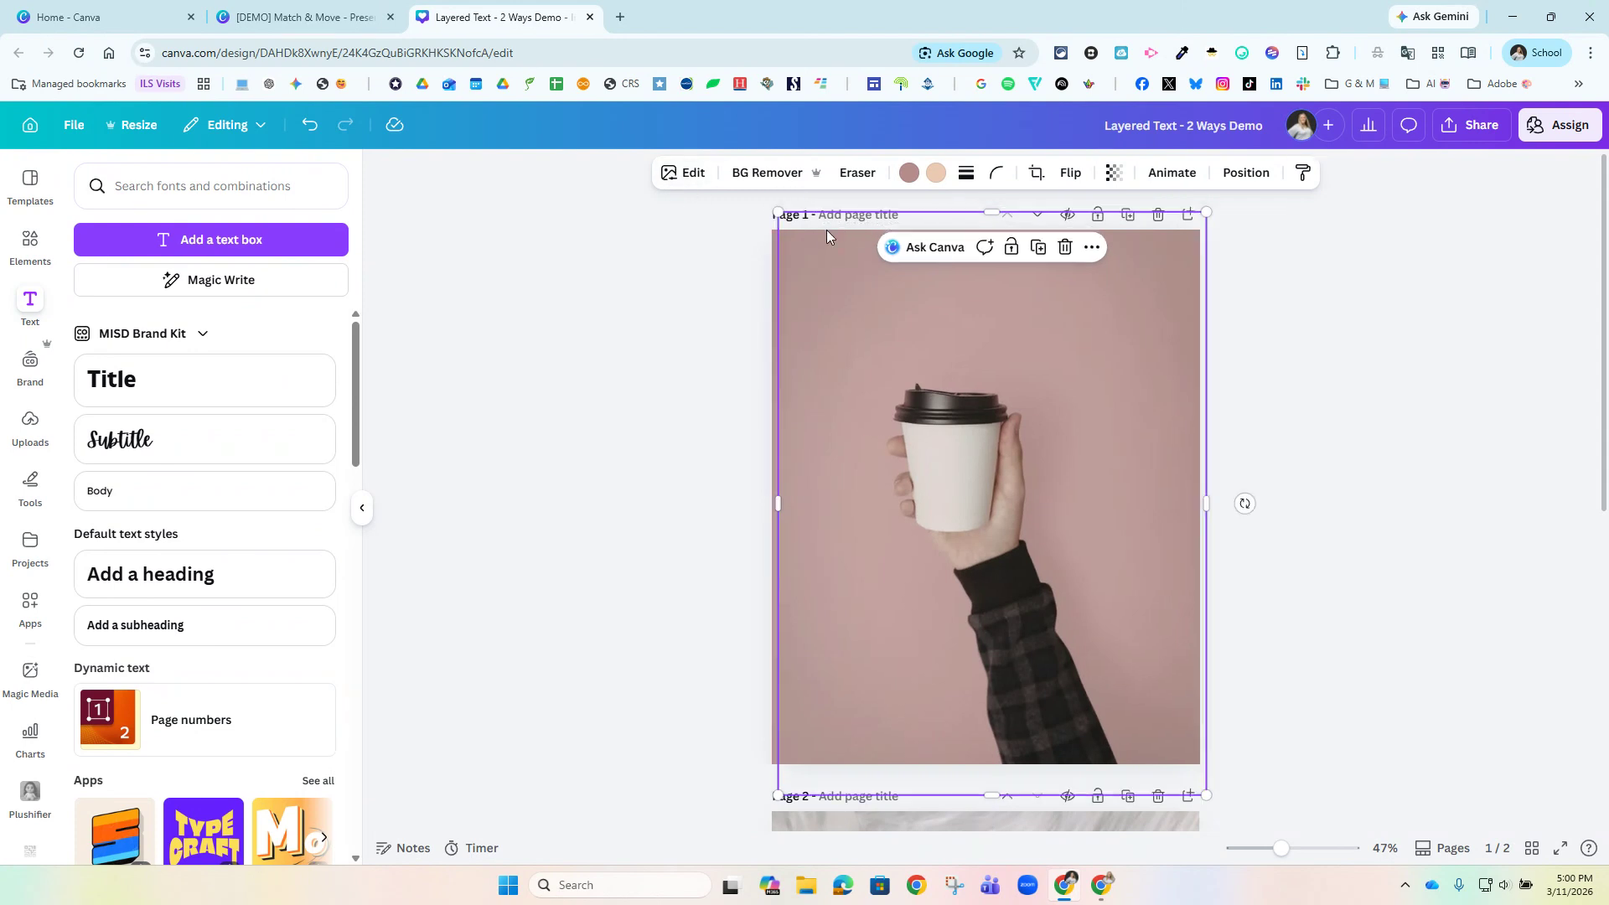
pyautogui.click(747, 180)
pyautogui.moveTo(1002, 480)
pyautogui.mouseDown()
pyautogui.moveTo(1109, 467)
pyautogui.moveTo(1031, 477)
pyautogui.mouseUp()
pyautogui.click(1280, 570)
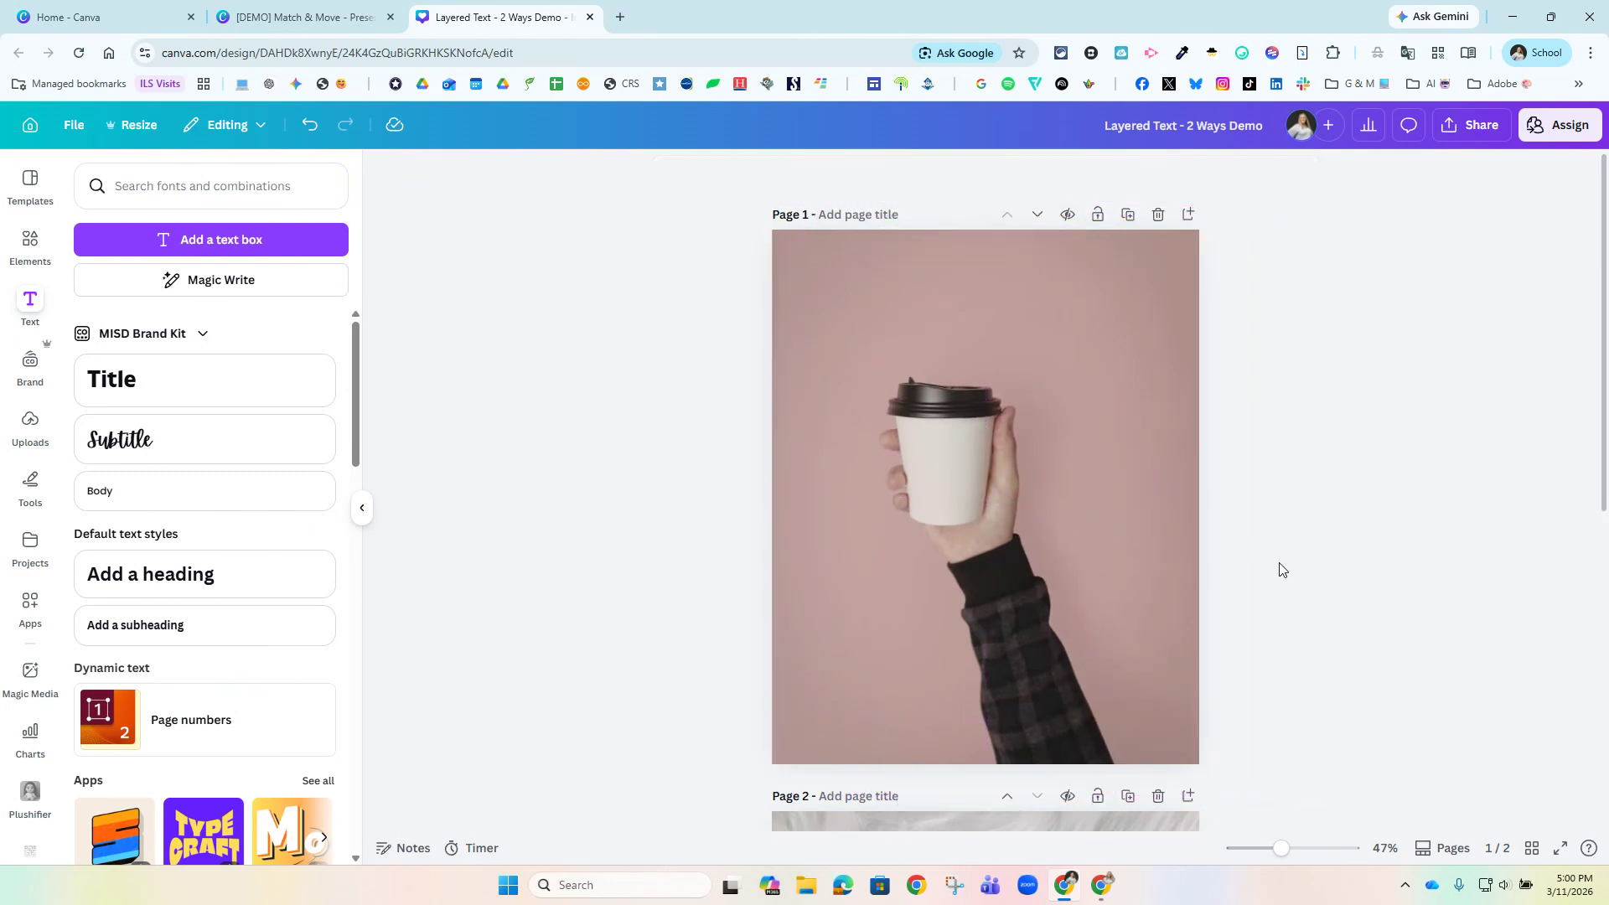
# Add a text box over the cup on page 1 and enlarge it to about size 76.7.
pyautogui.click(199, 242)
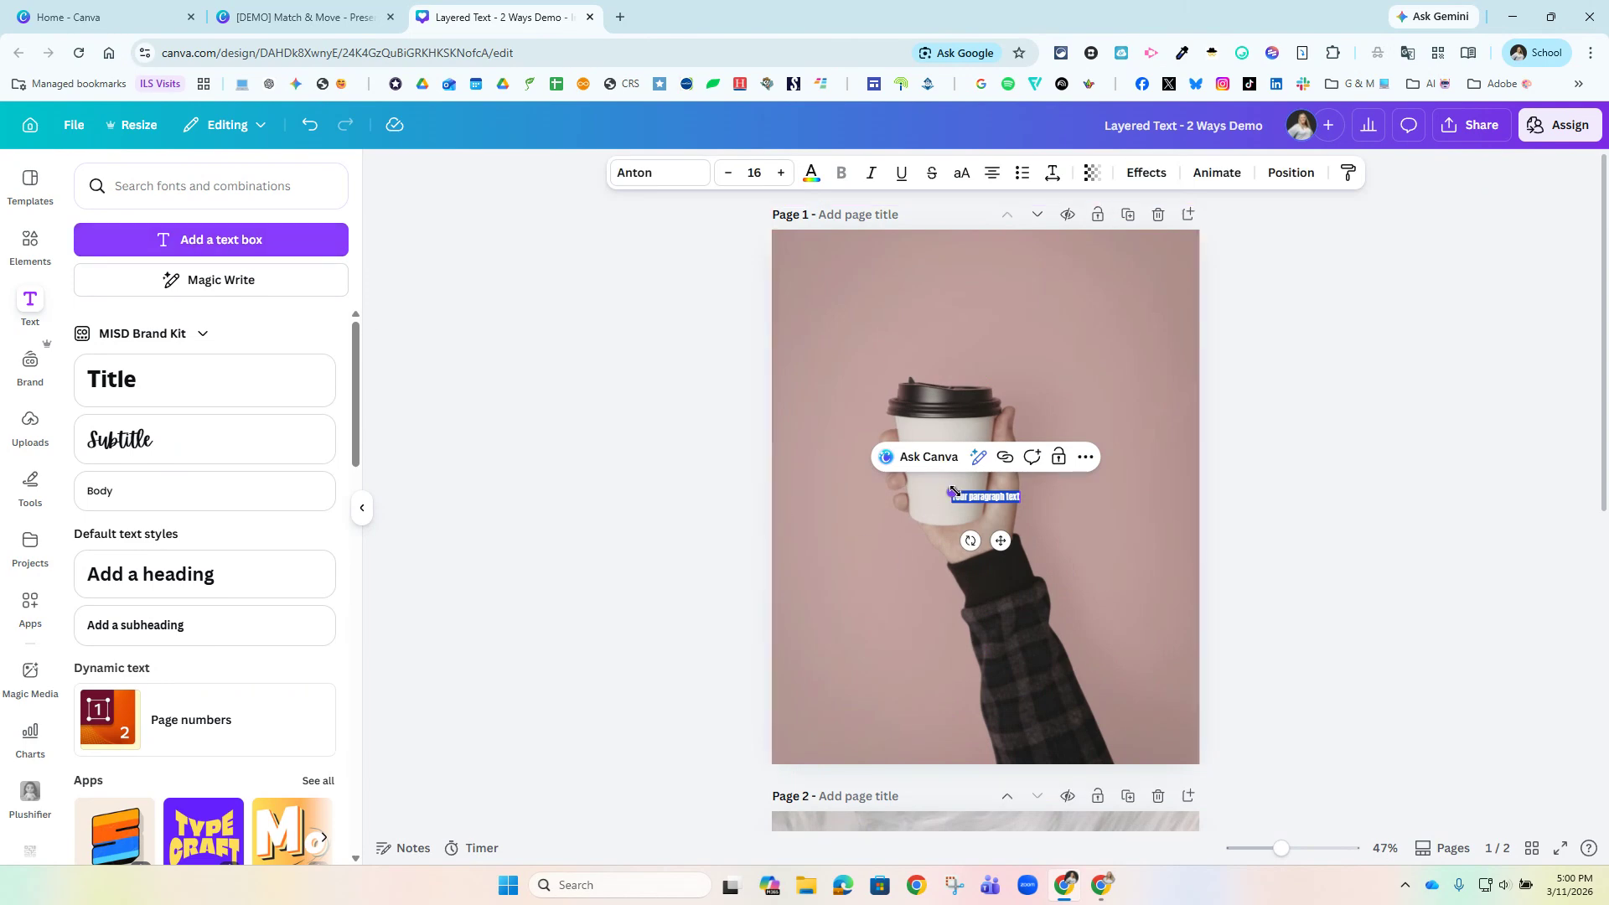
pyautogui.moveTo(952, 493); pyautogui.dragTo(815, 472)
pyautogui.moveTo(1020, 472); pyautogui.dragTo(1137, 456)
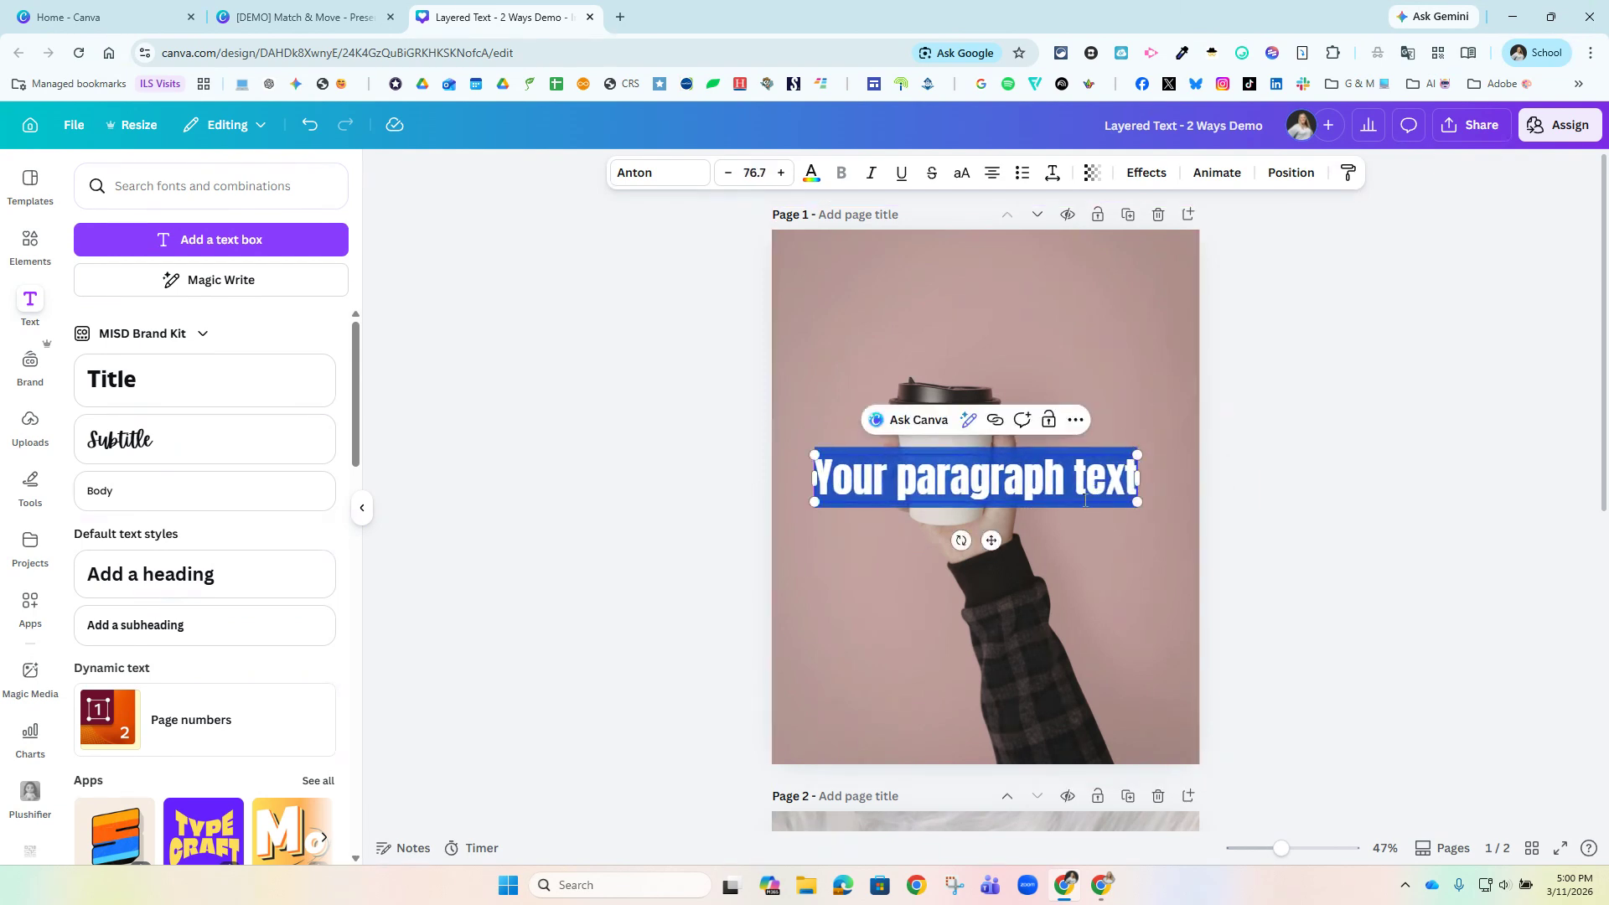
# Replace the placeholder text with "You truly haven't started until you've bean there.".
pyautogui.tripleClick(979, 484)
pyautogui.write('You tr')
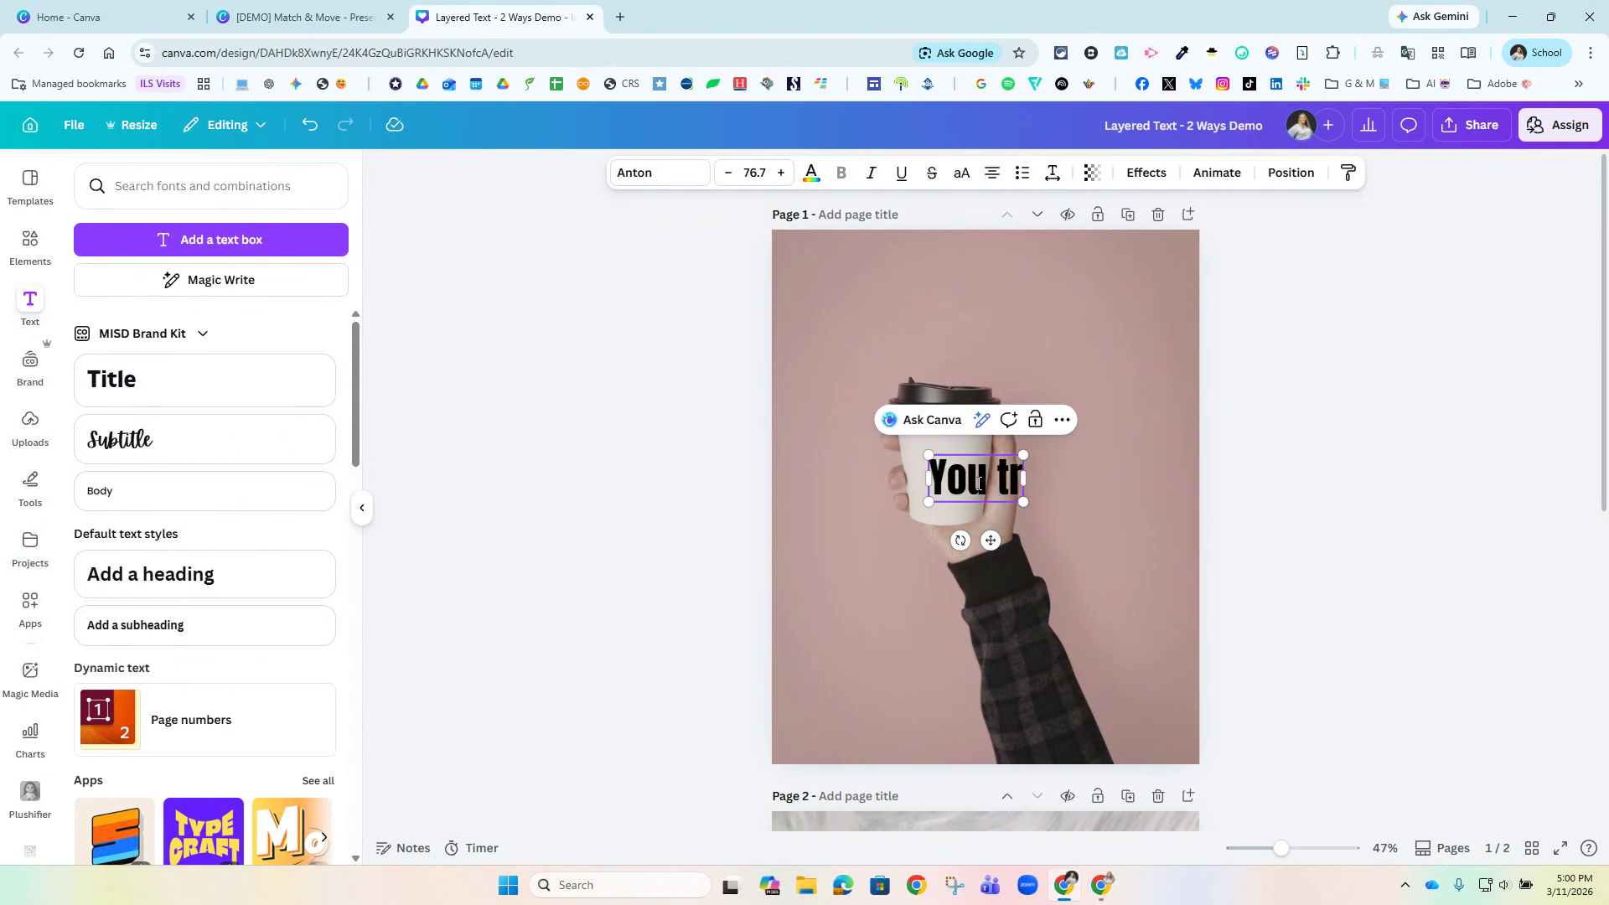
pyautogui.write('uc')
pyautogui.press('BackSpace')
pyautogui.write('l')
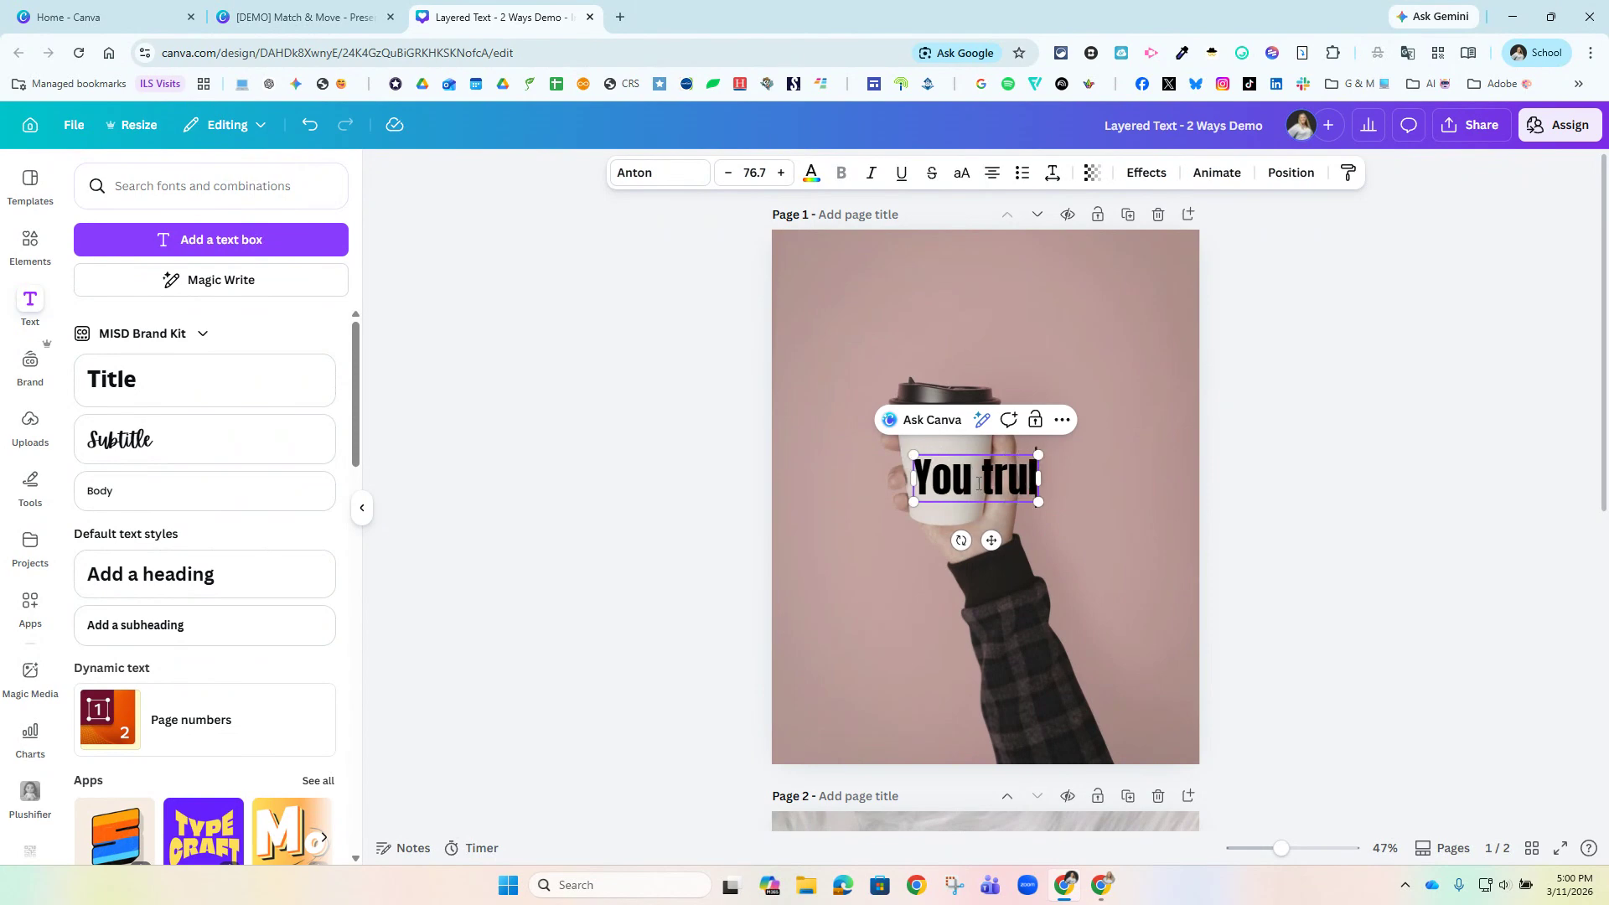
pyautogui.write('y have')
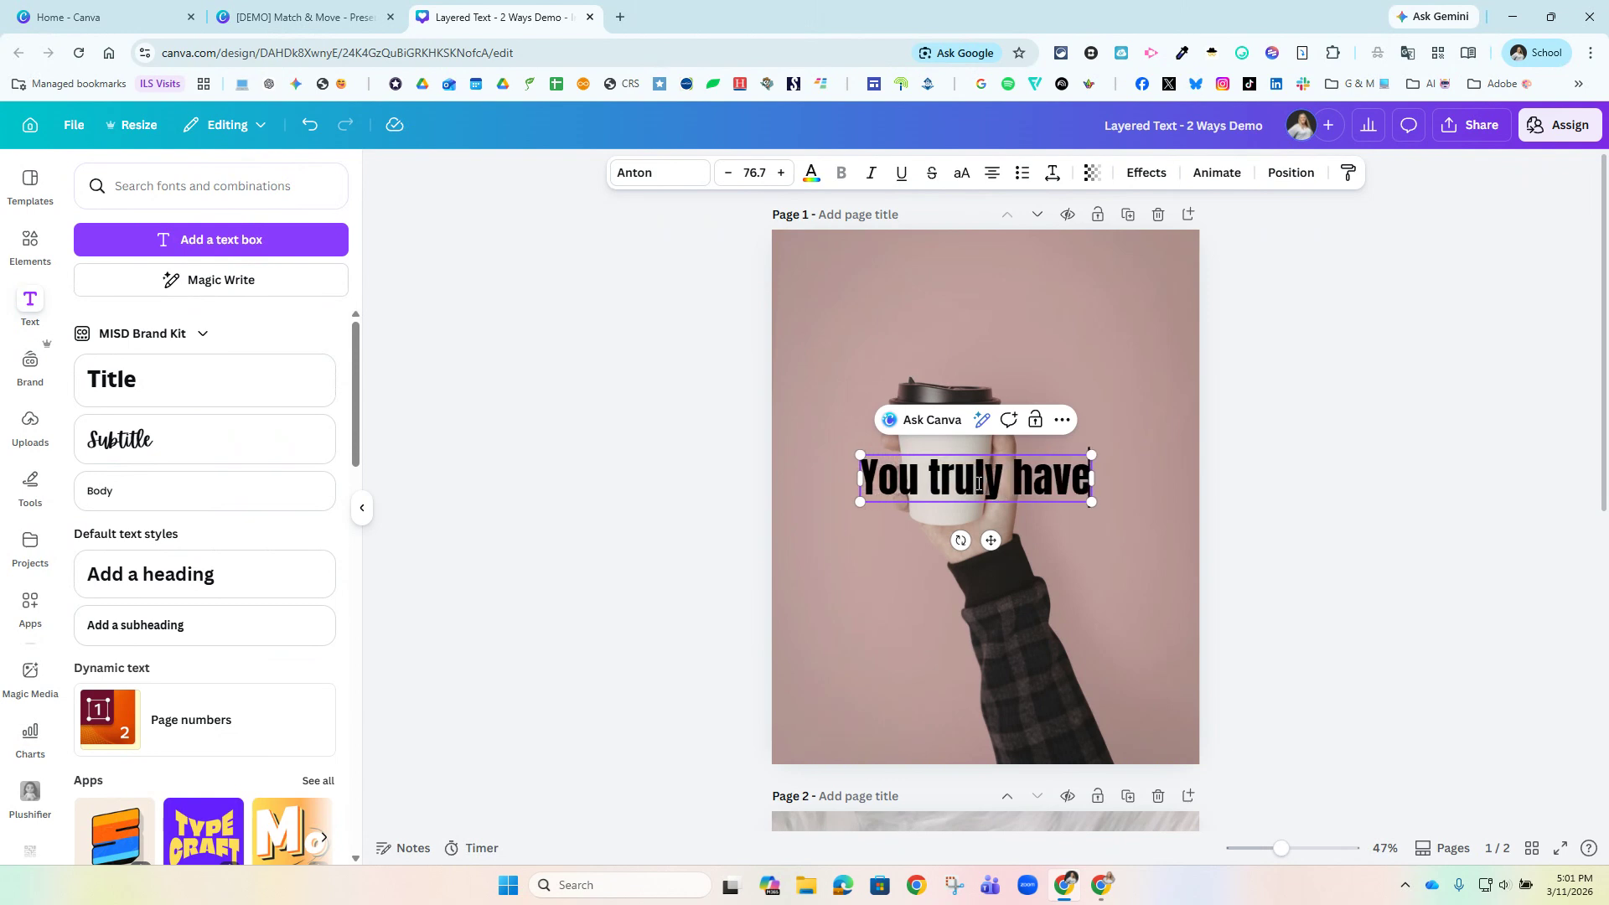
pyautogui.write("n't st")
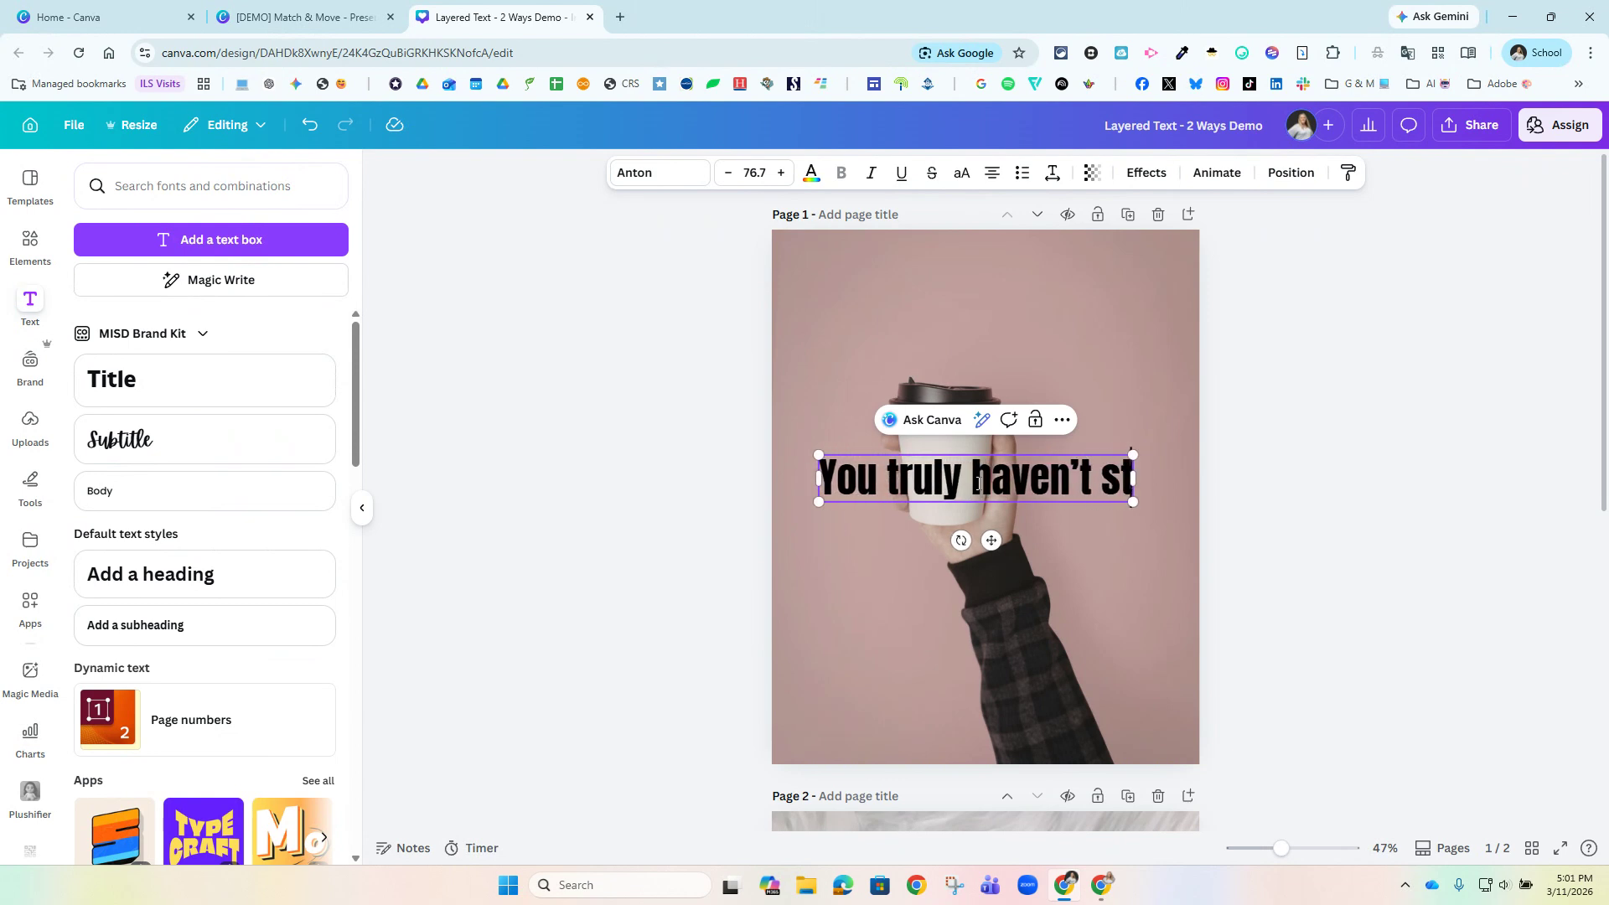
pyautogui.write('arted')
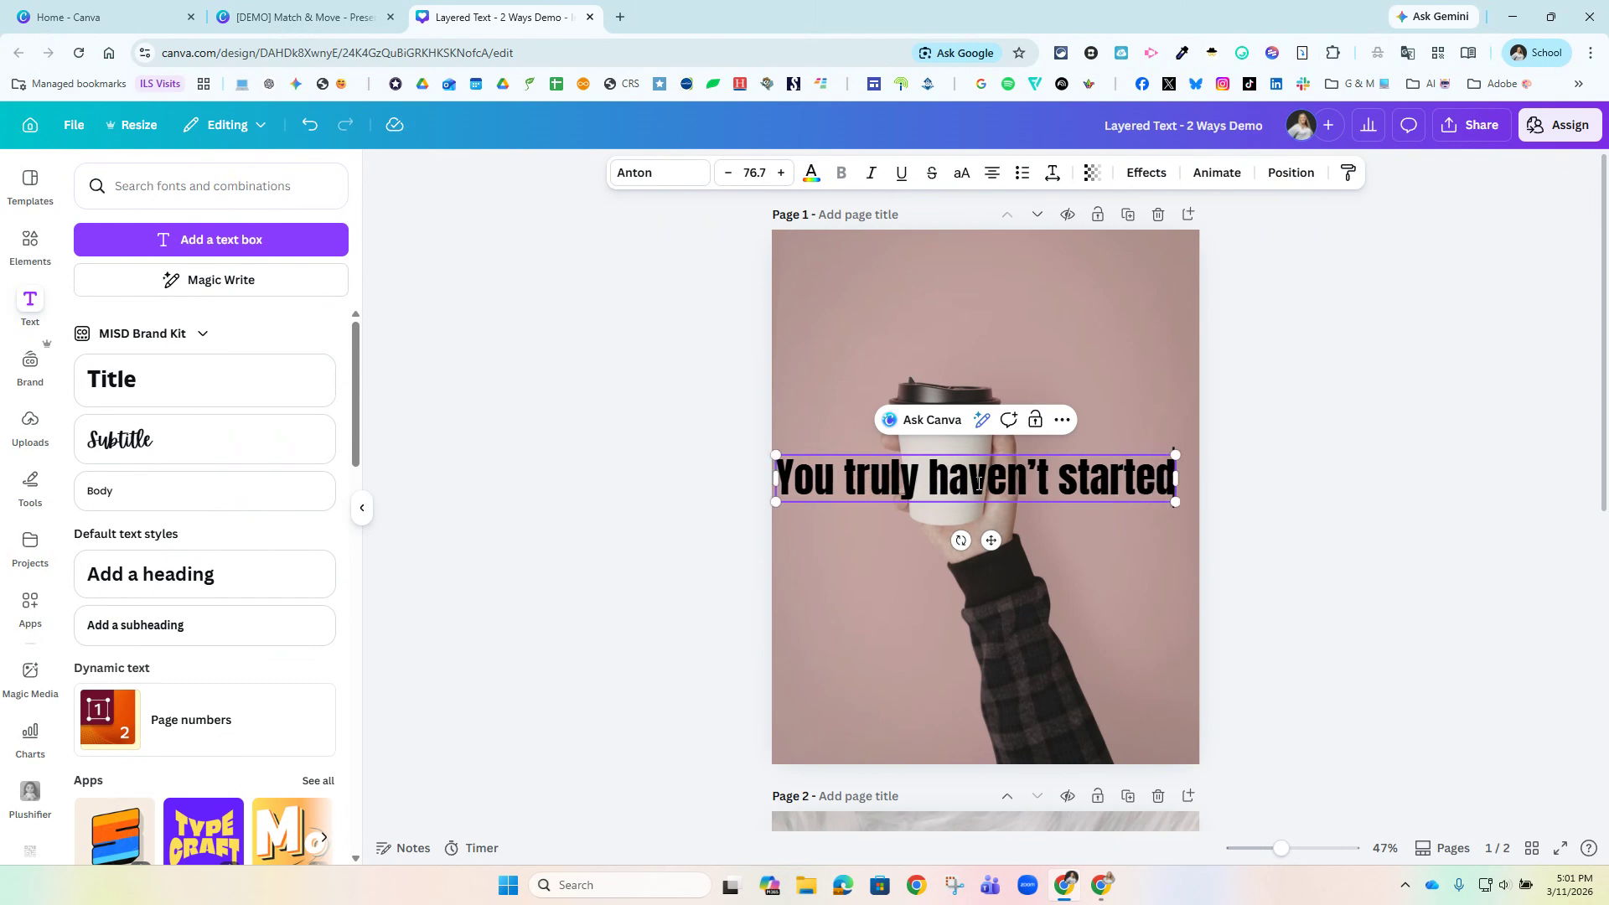
pyautogui.press('Return')
pyautogui.write('imt')
pyautogui.press('BackSpace')
pyautogui.press('BackSpace')
pyautogui.press('BackSpace')
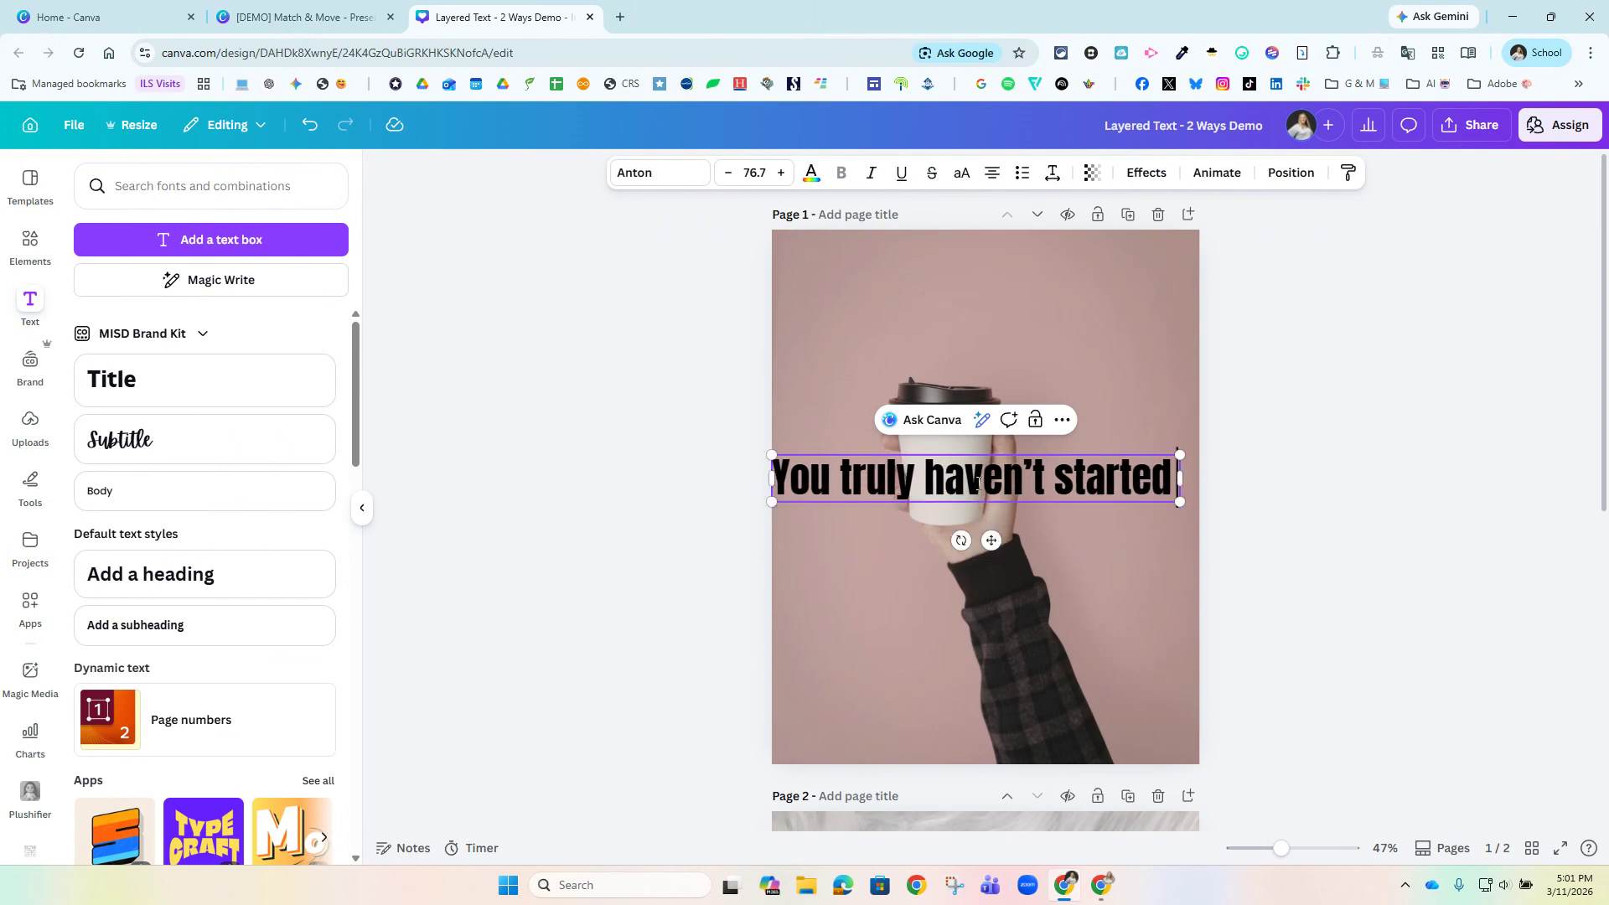
pyautogui.write('until you')
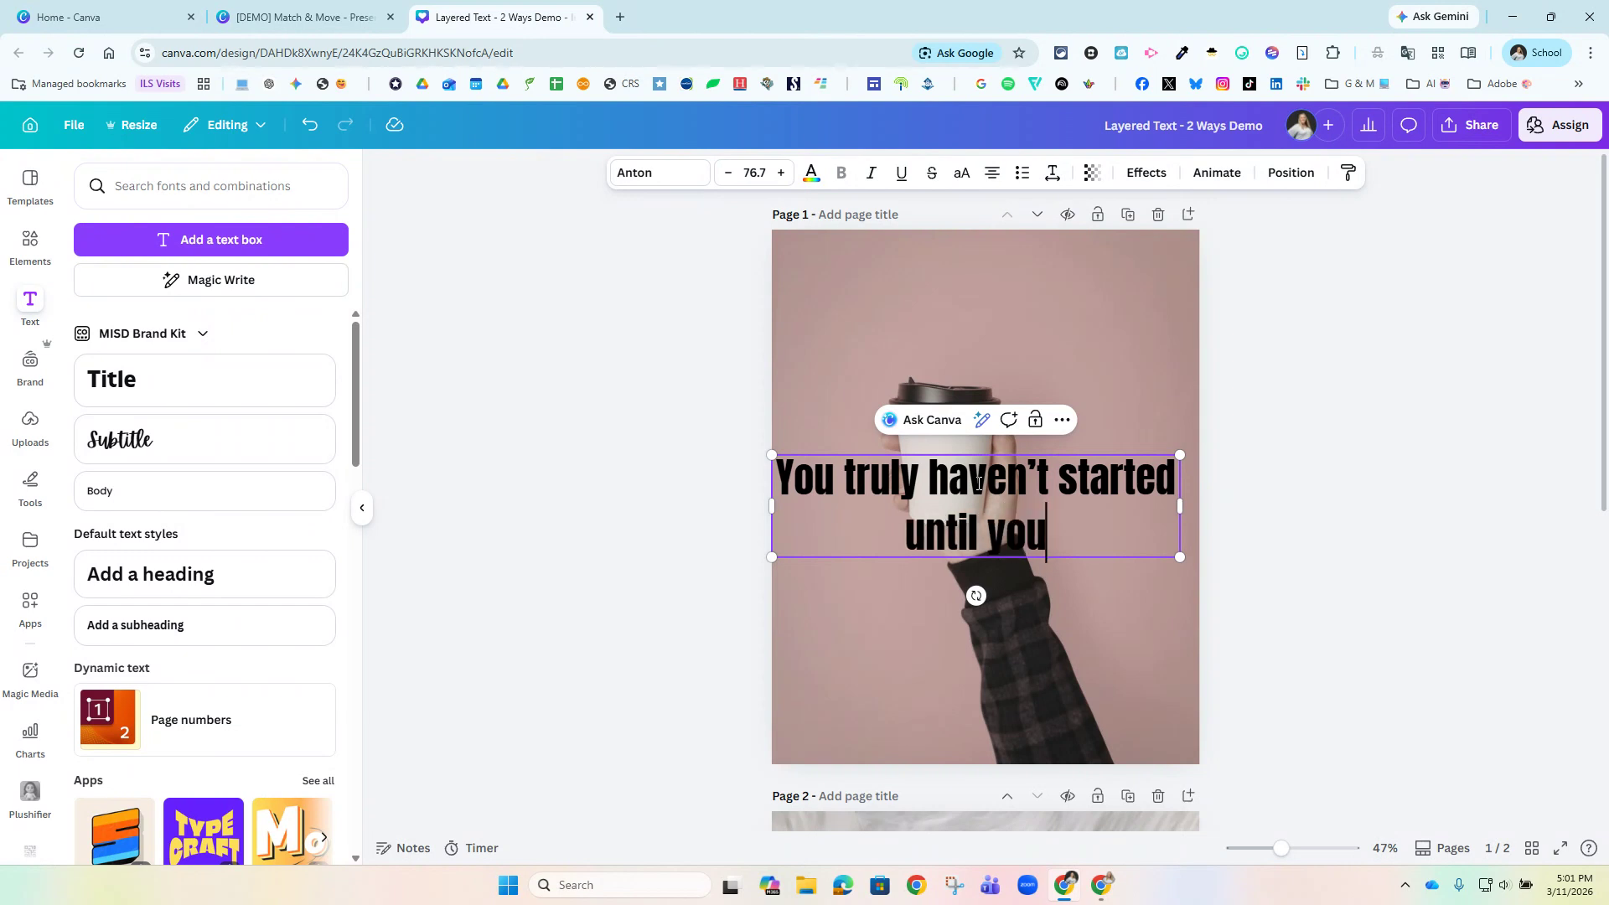
pyautogui.write("'ve b")
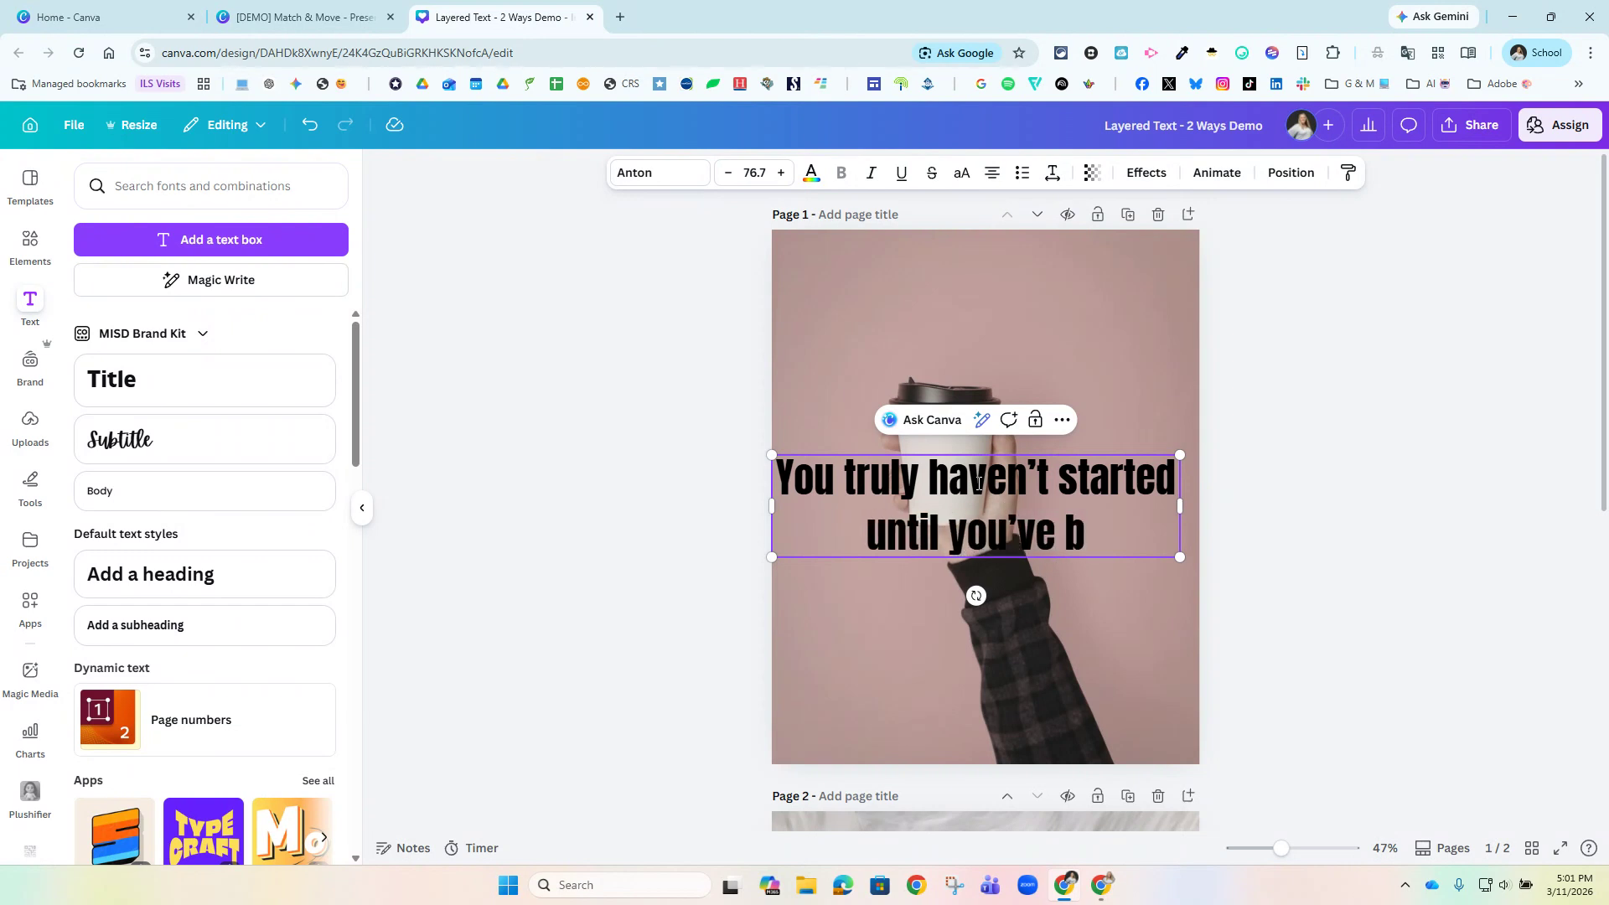
pyautogui.write('ean there')
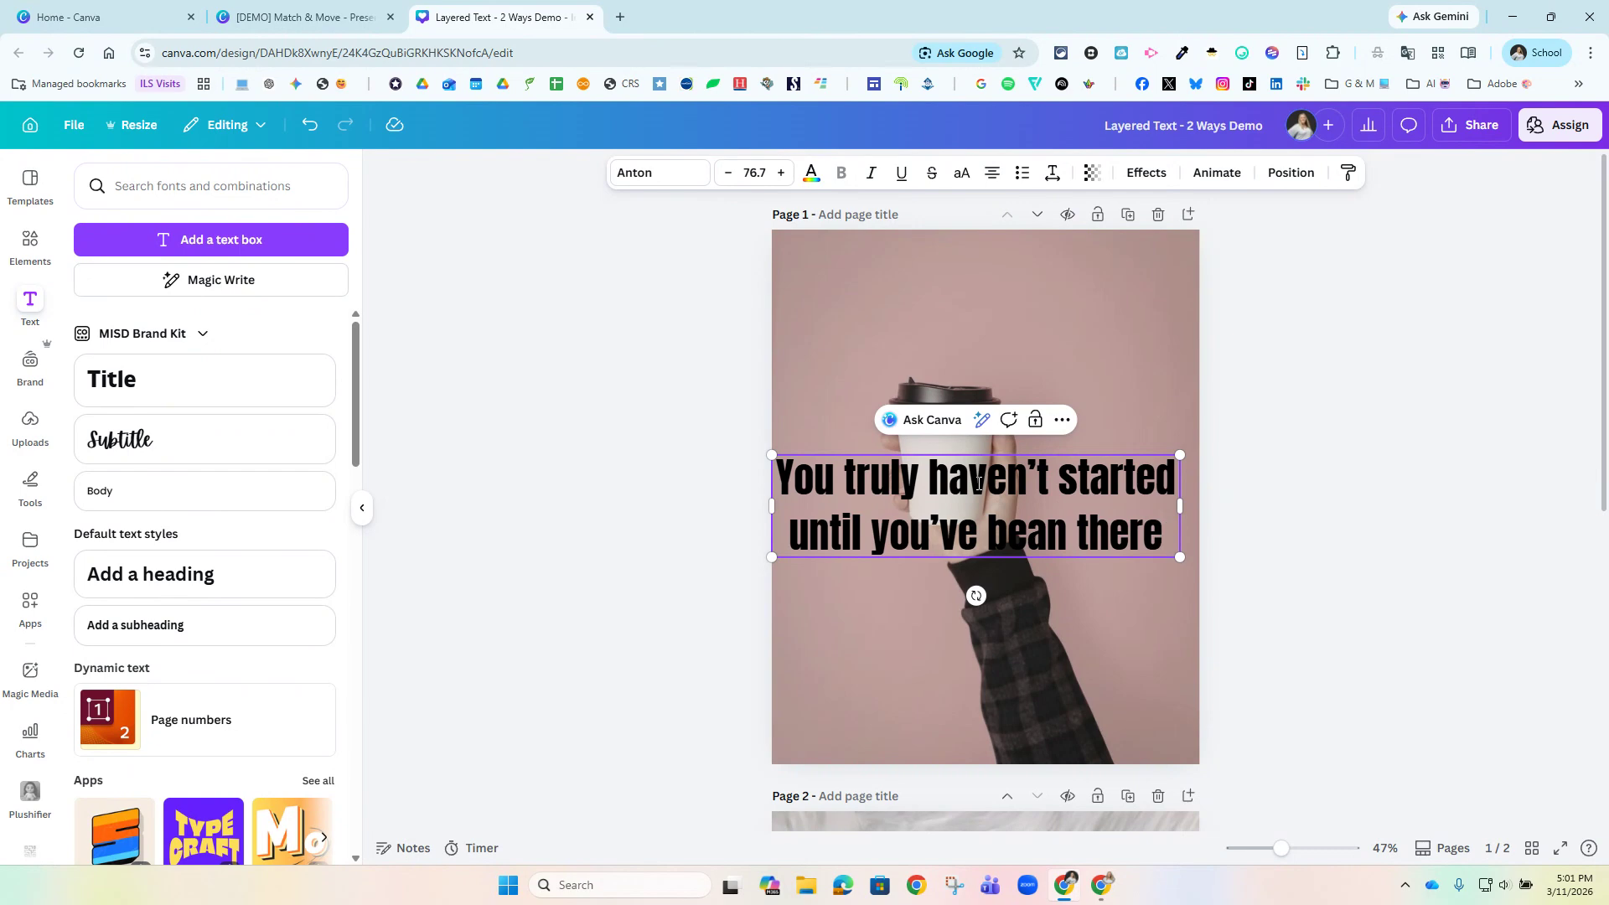
pyautogui.write('.')
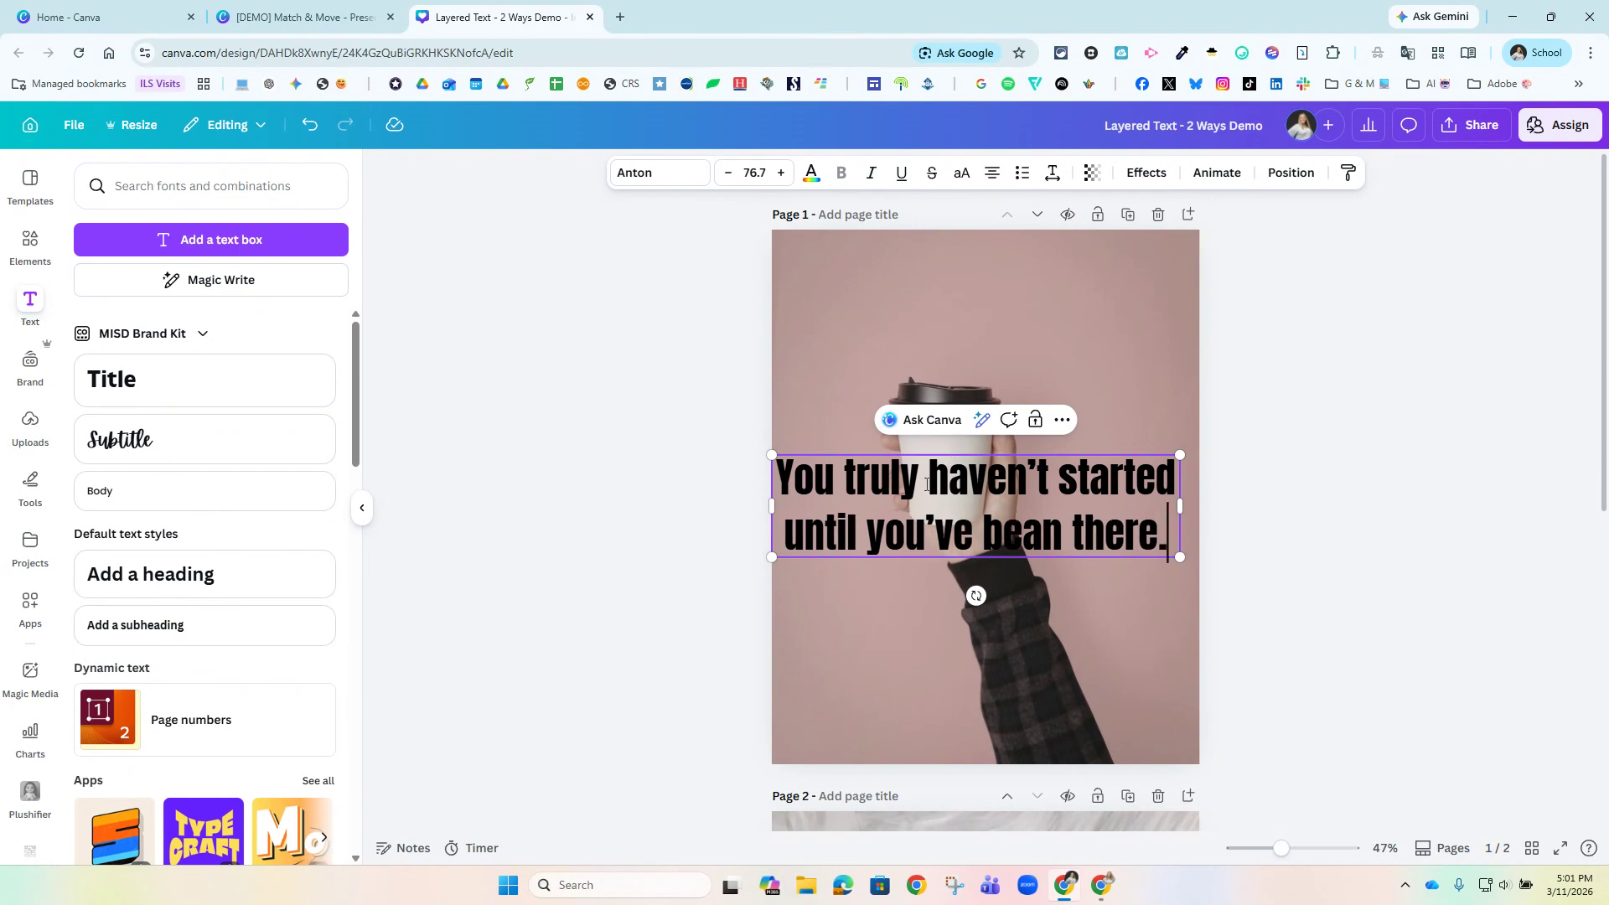
# Apply the Curve shape effect to the sentence and set its curve to 69.
pyautogui.click(1150, 173)
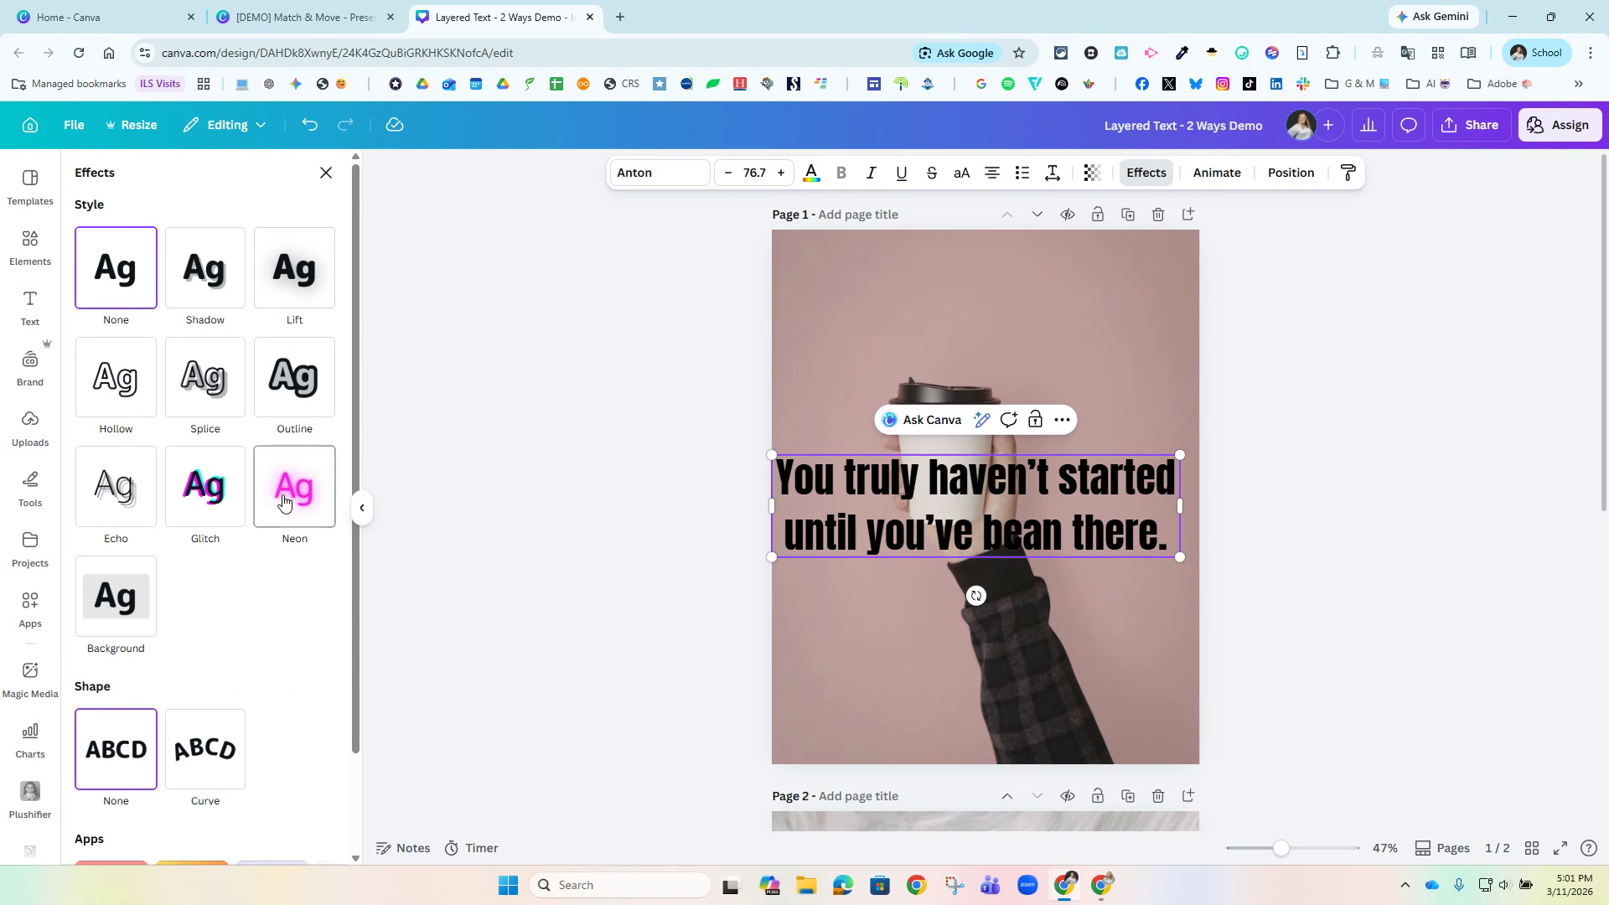
pyautogui.scroll(-1, 294, 514)
pyautogui.click(191, 643)
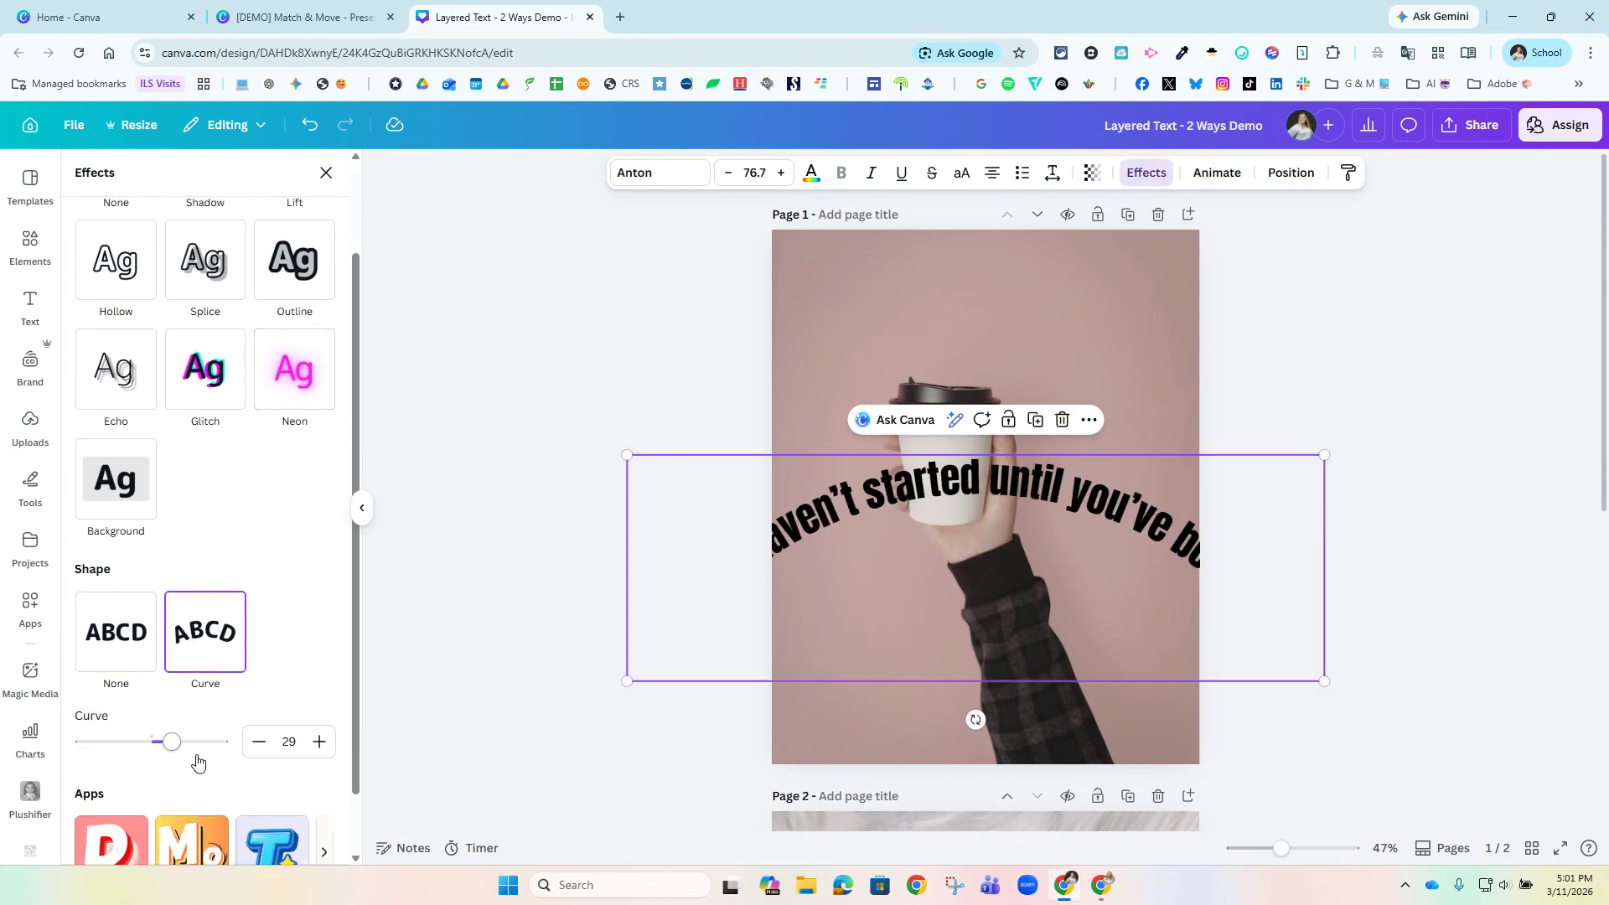
pyautogui.moveTo(178, 756)
pyautogui.mouseDown()
pyautogui.moveTo(149, 749)
pyautogui.moveTo(199, 744)
pyautogui.mouseUp()
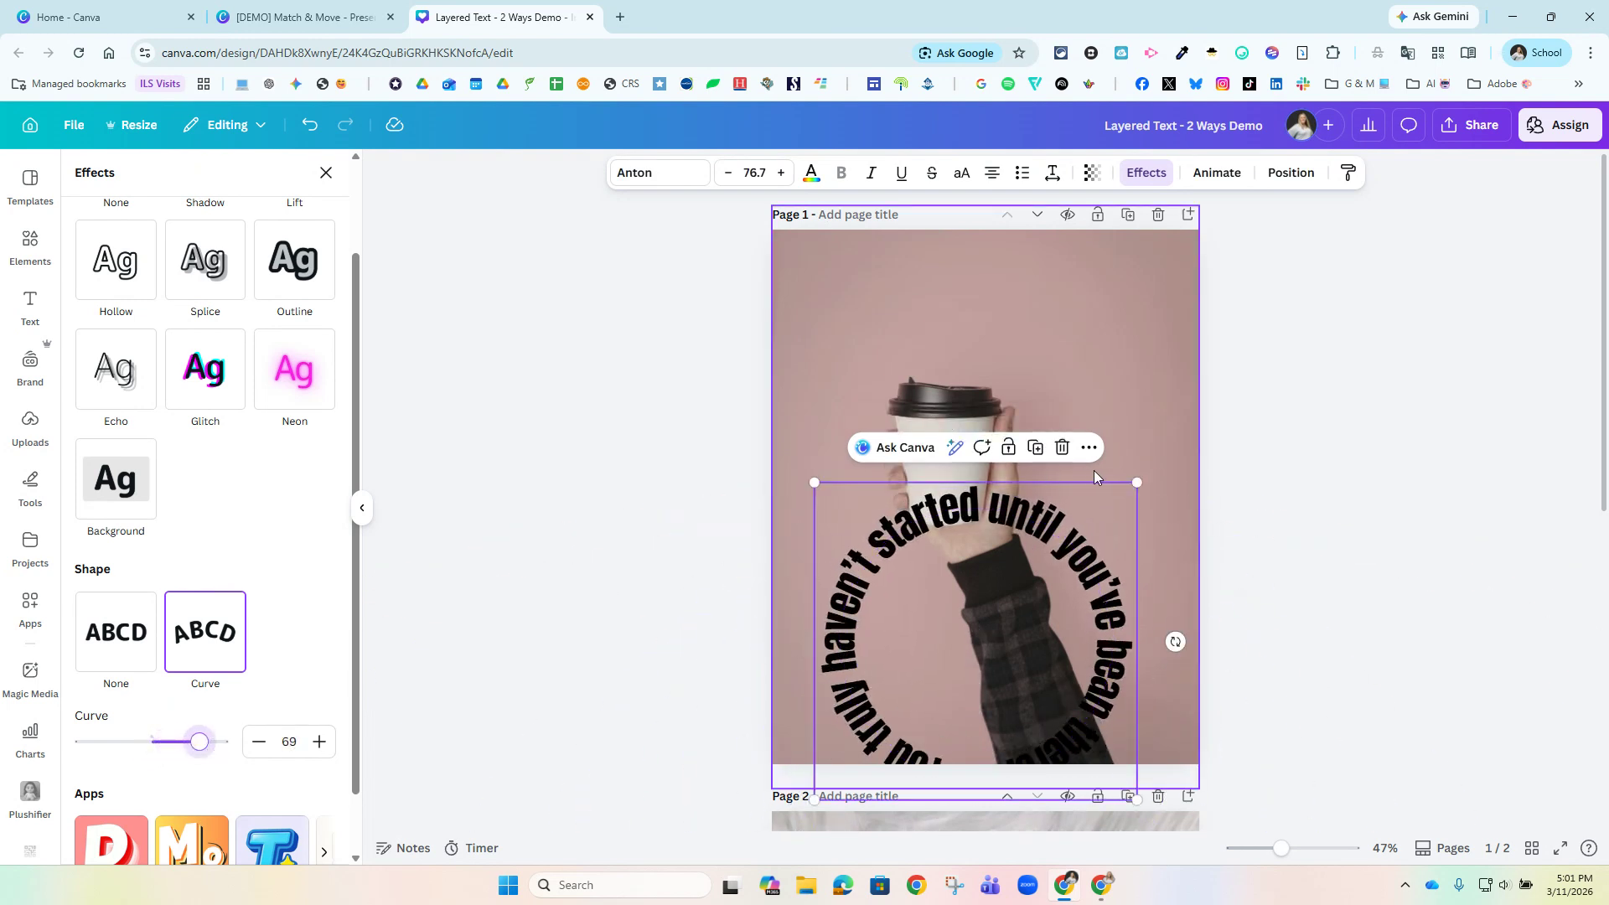
# Enlarge the curved text to about size 94.4 and place it as a ring around the cup.
pyautogui.moveTo(1136, 482); pyautogui.dragTo(1177, 442)
pyautogui.moveTo(859, 438); pyautogui.dragTo(782, 324)
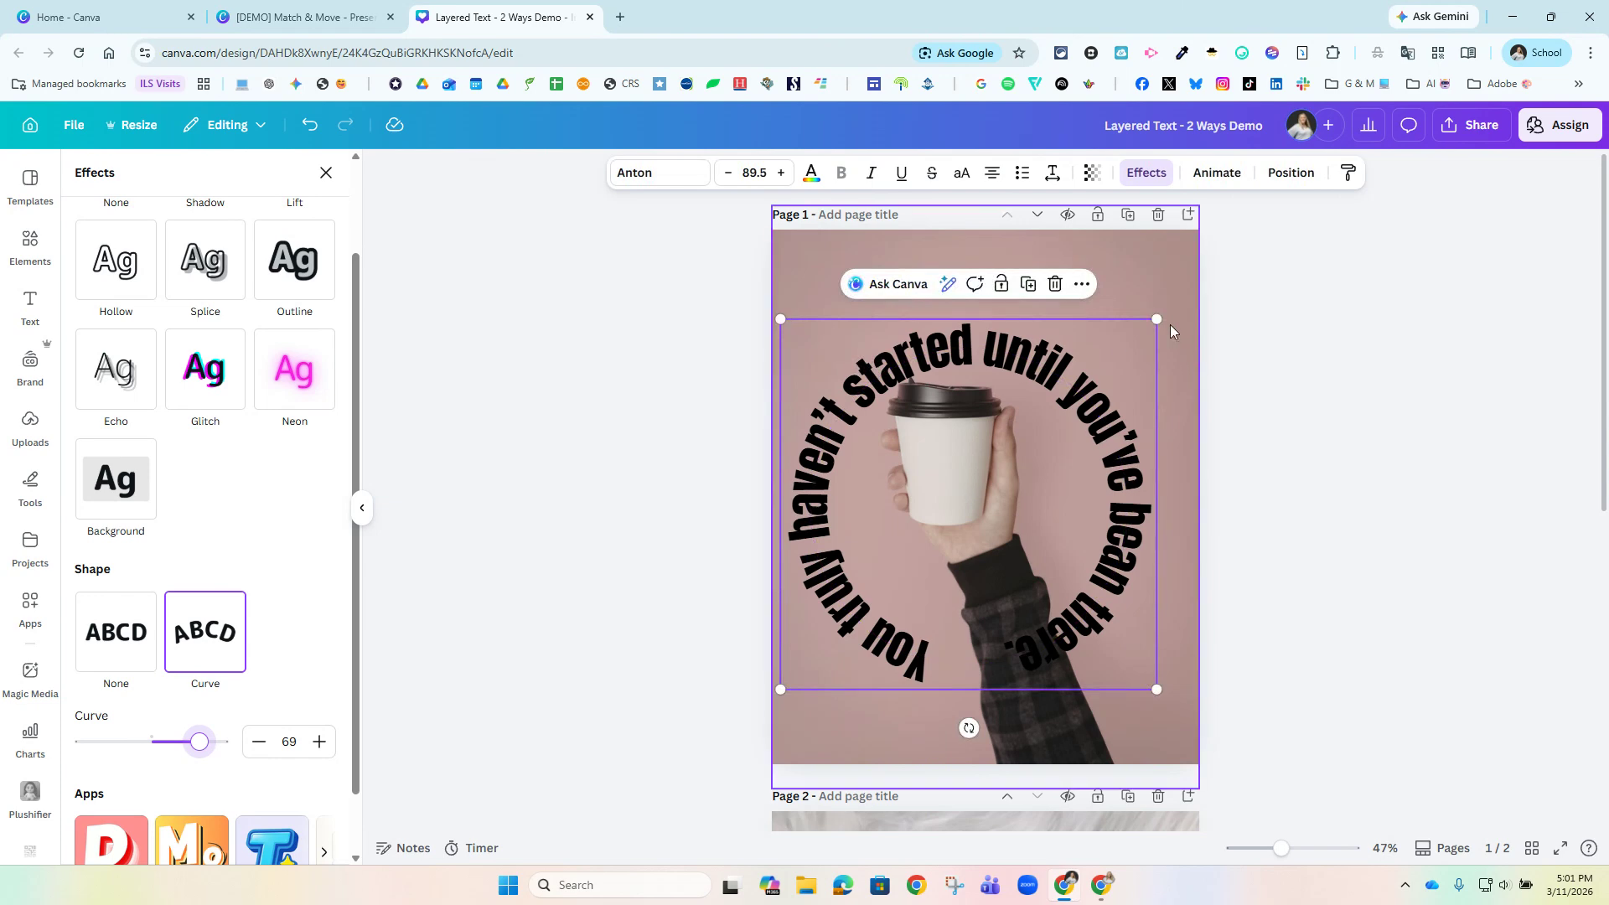
pyautogui.moveTo(1157, 319); pyautogui.dragTo(1178, 299)
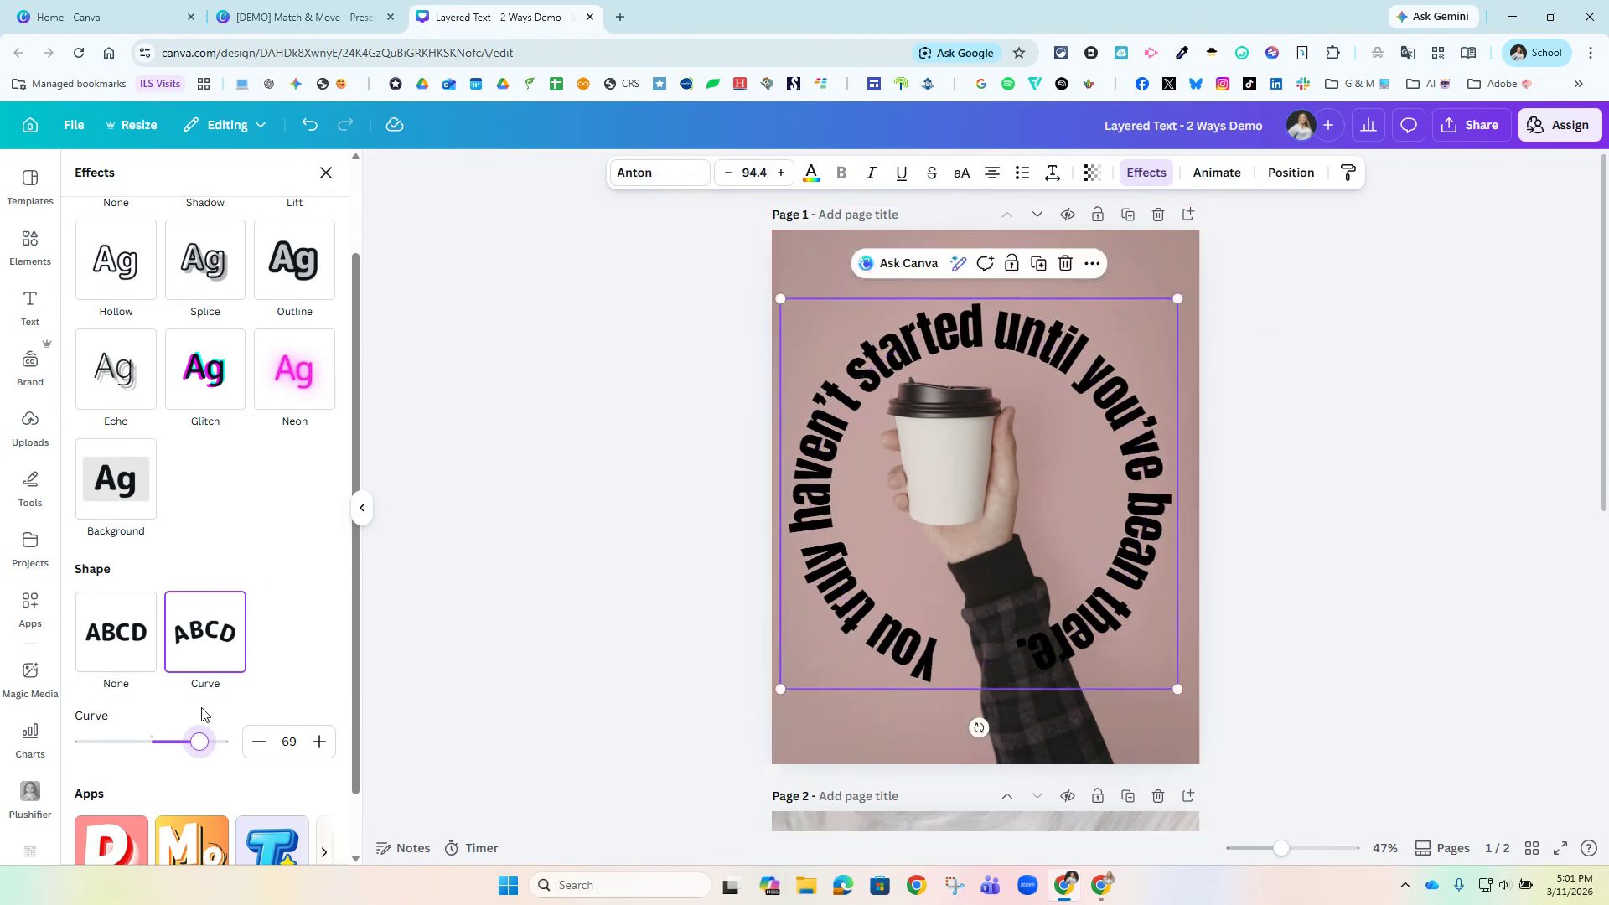
# Increase the text's curve to 73 to close the circle and center the ring around the cup.
pyautogui.moveTo(203, 747)
pyautogui.mouseDown()
pyautogui.moveTo(180, 746)
pyautogui.moveTo(203, 749)
pyautogui.mouseUp()
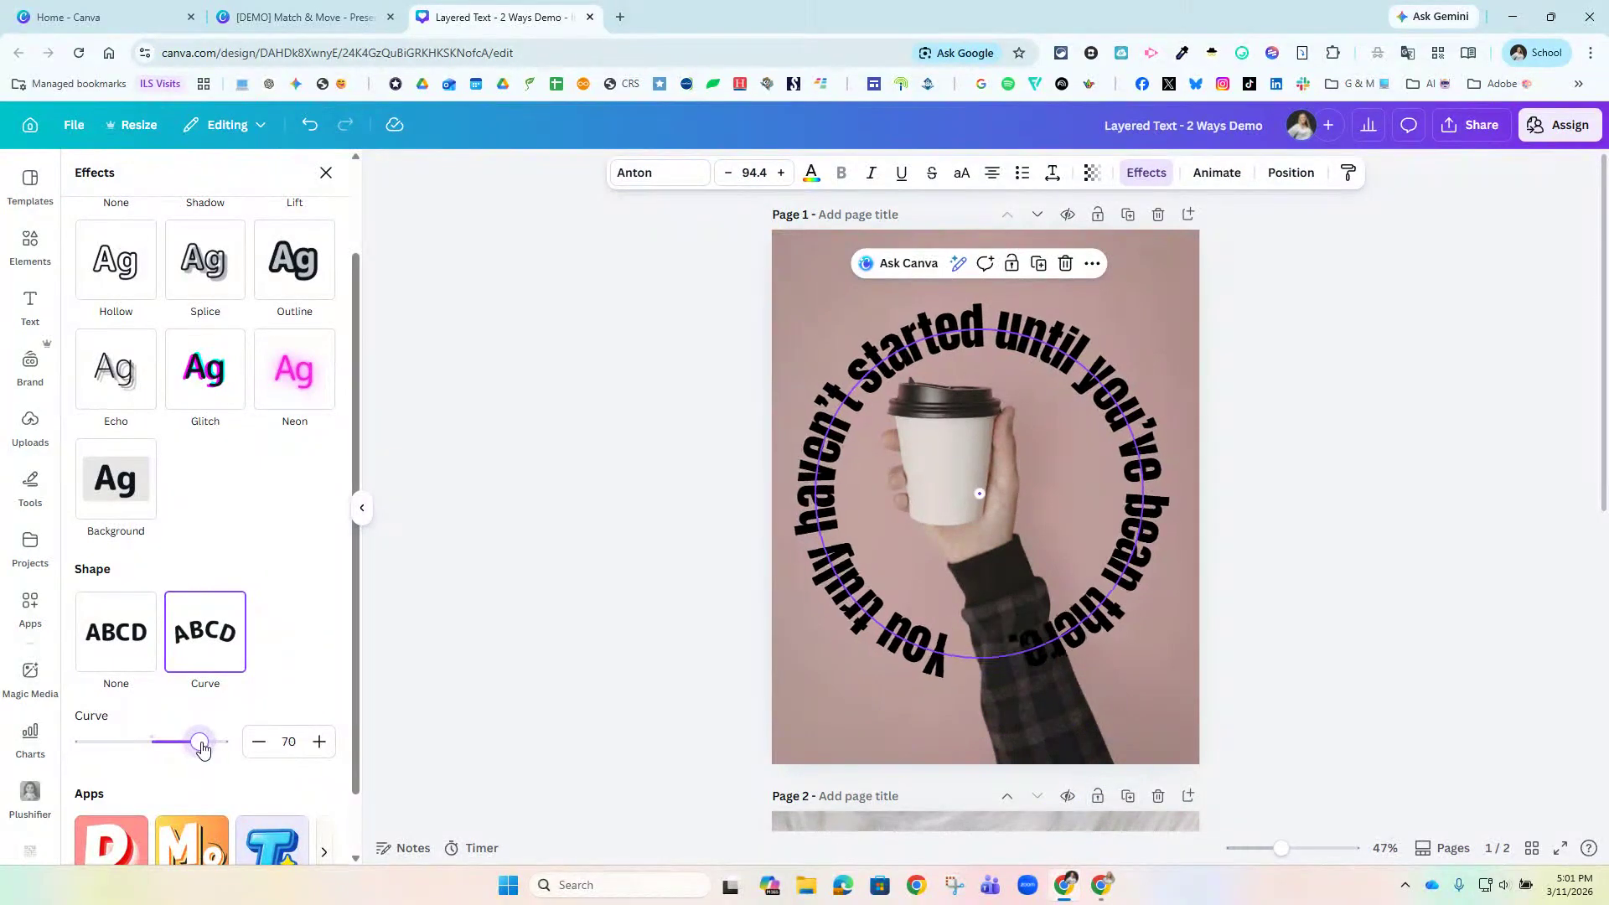
pyautogui.moveTo(203, 748); pyautogui.dragTo(208, 750)
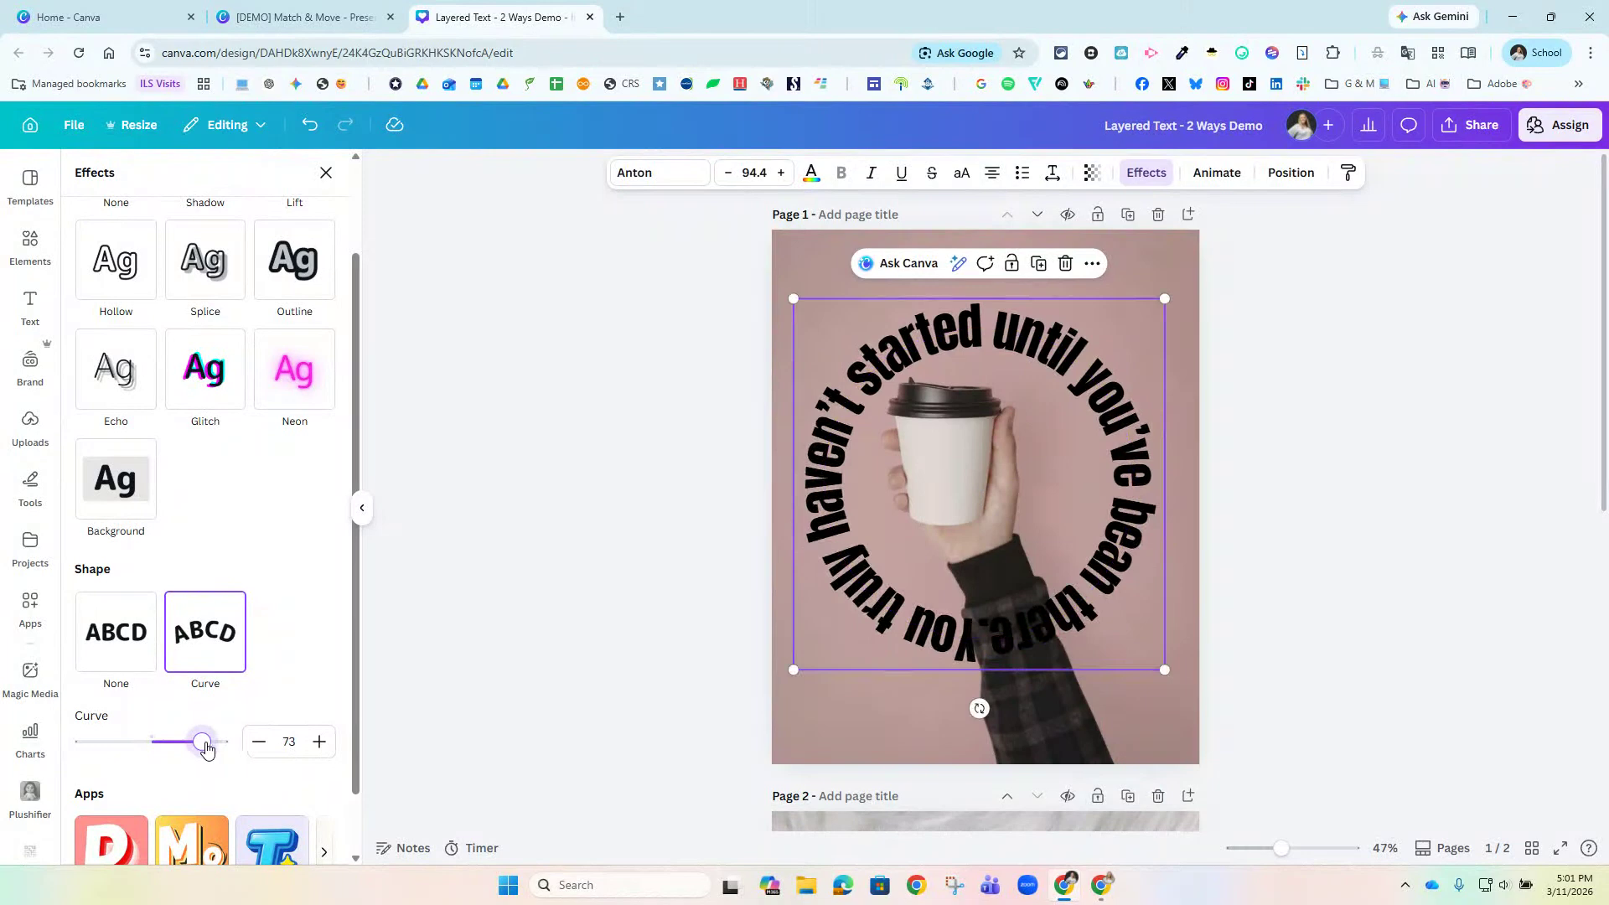
pyautogui.moveTo(1091, 518); pyautogui.dragTo(1074, 487)
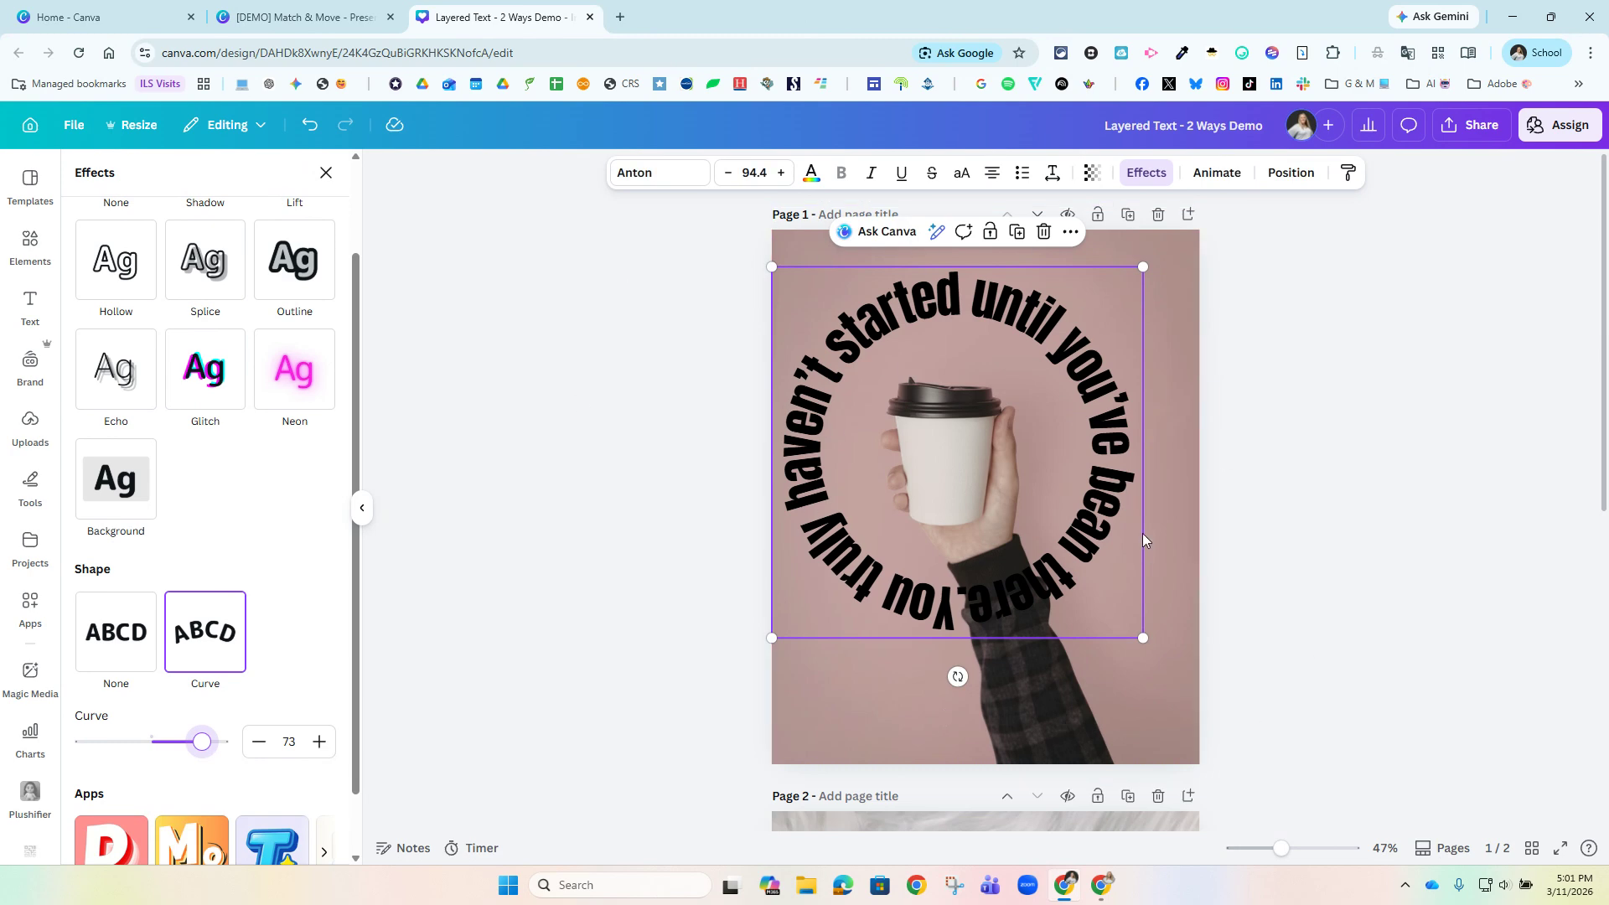
# Apply the Rotate add-on animation effect to the circular text.
pyautogui.click(1218, 174)
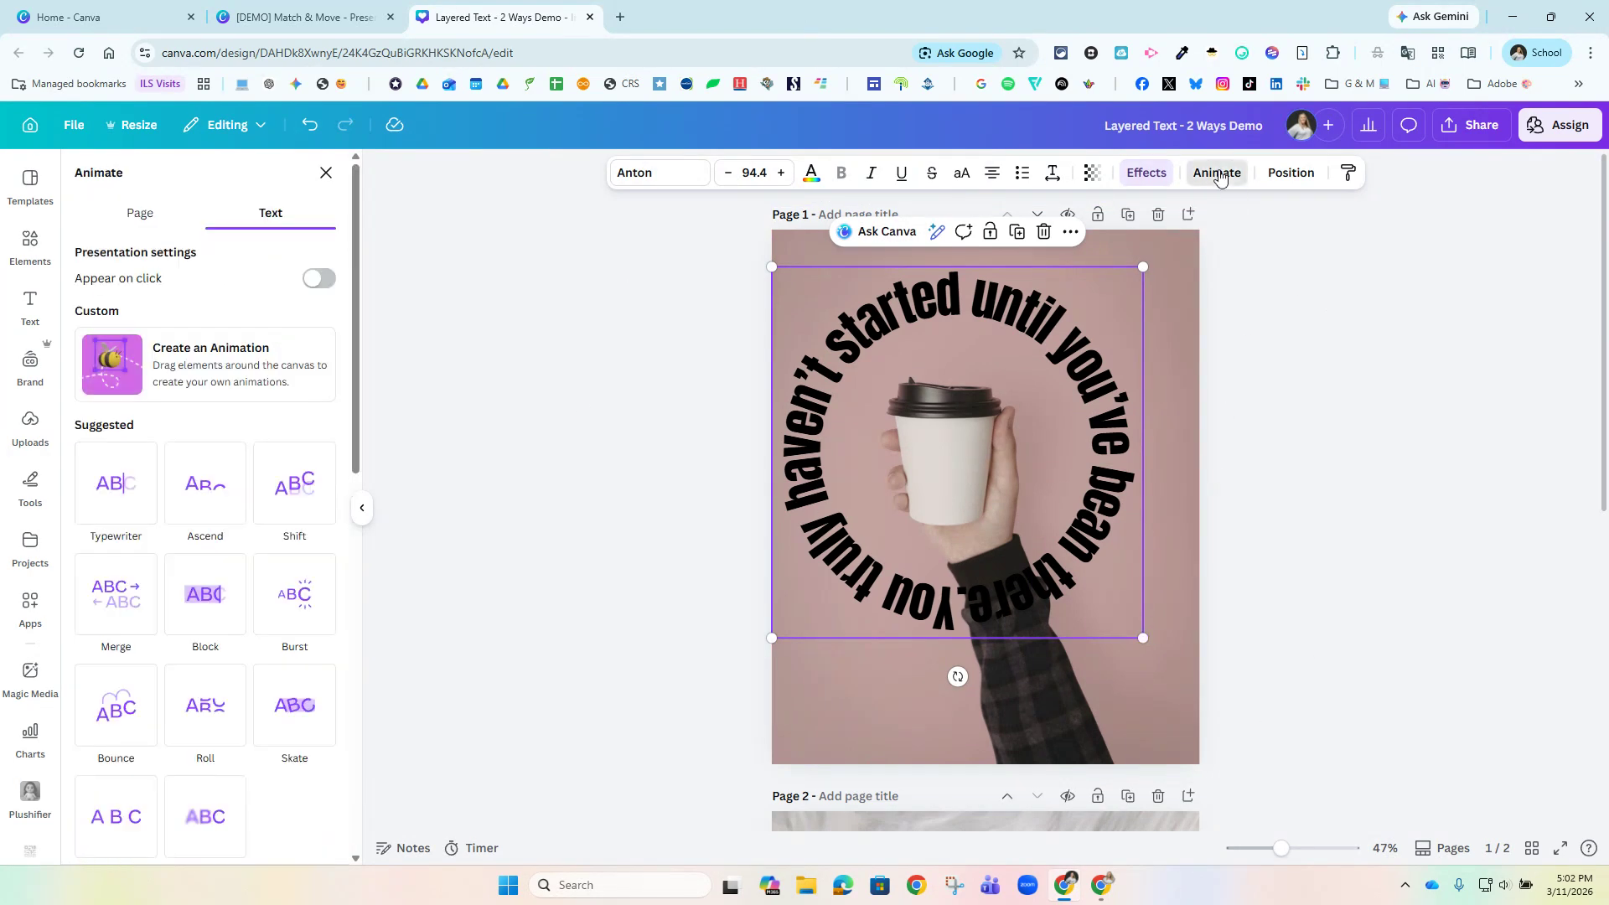
pyautogui.scroll(-10, 235, 486)
pyautogui.click(118, 680)
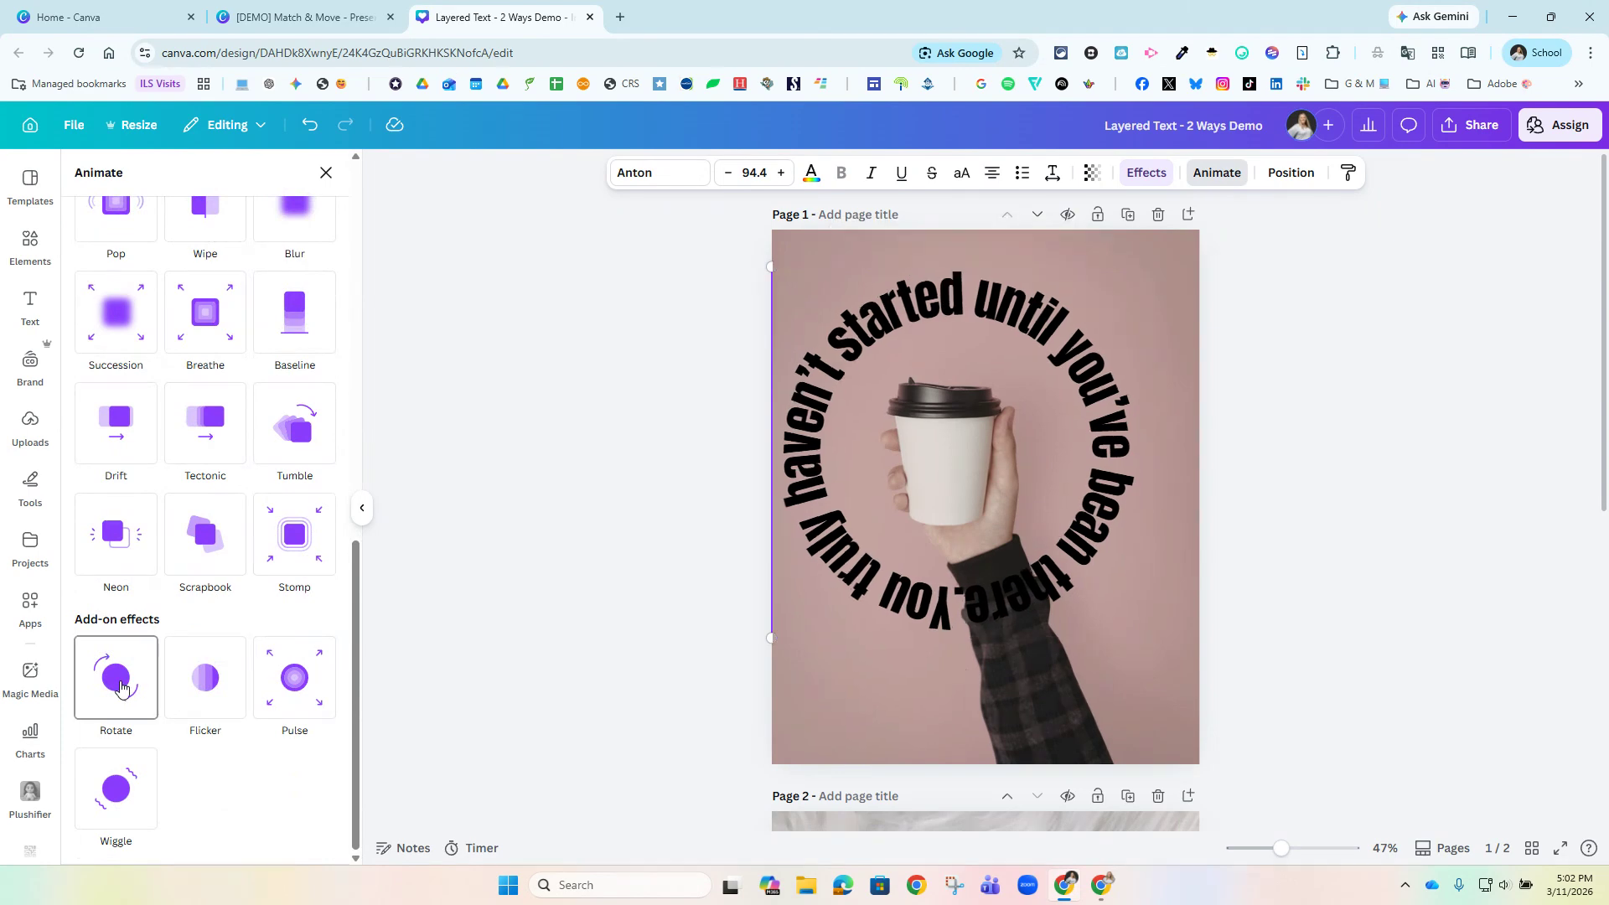
pyautogui.click(126, 683)
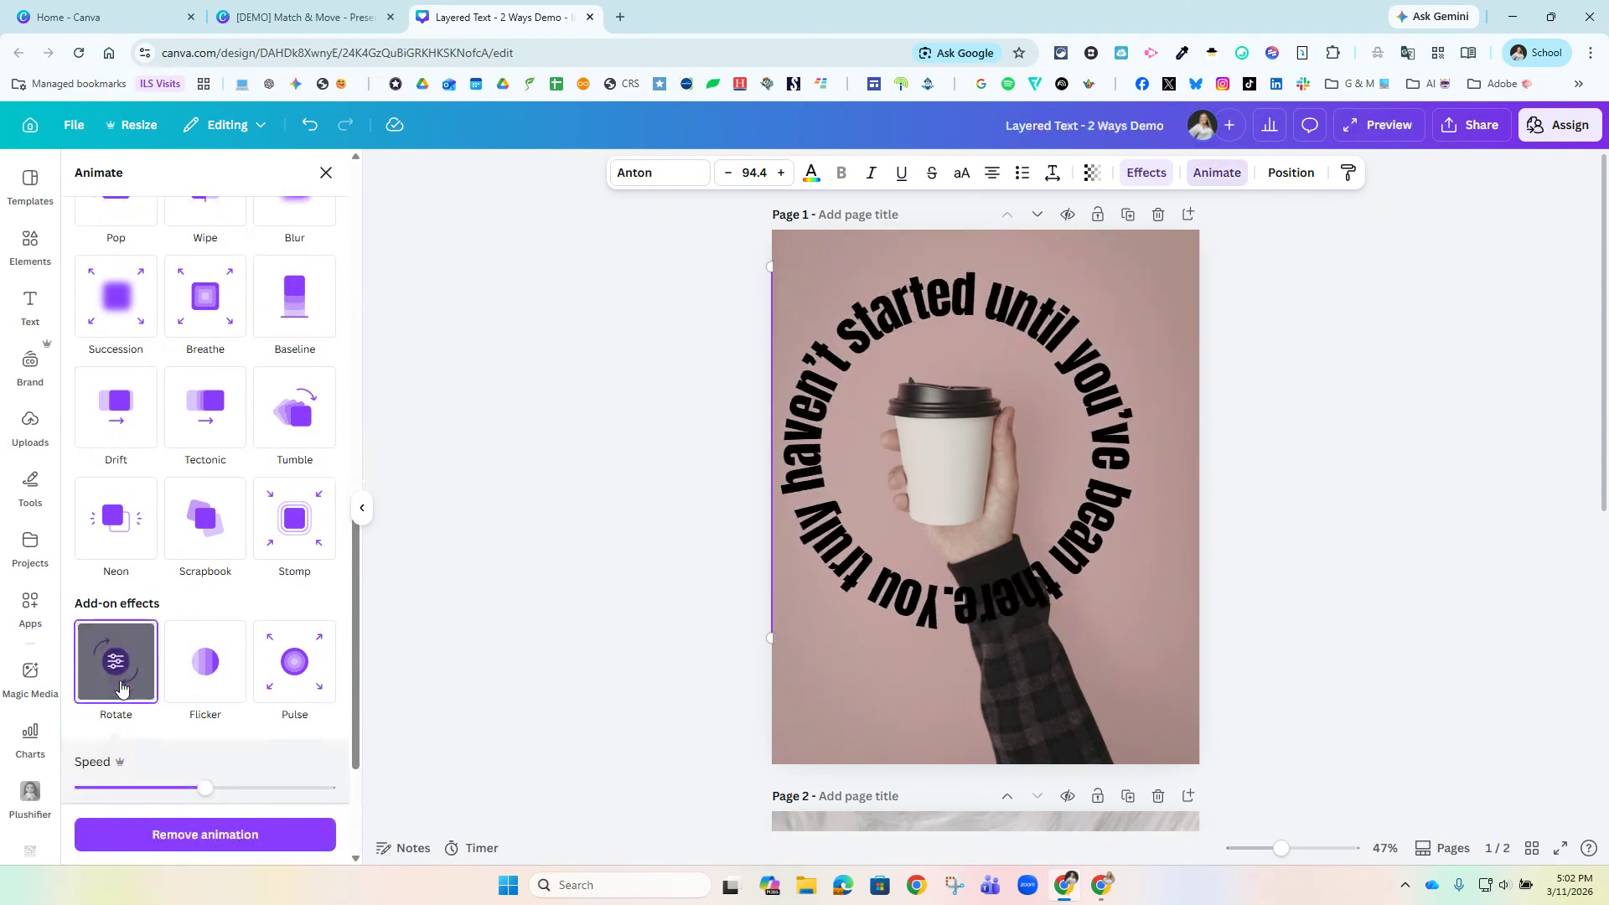
# Move the circular text layer beneath the cutout arm but above the background photo, and preview the animated design.
pyautogui.scroll(-3, 138, 684)
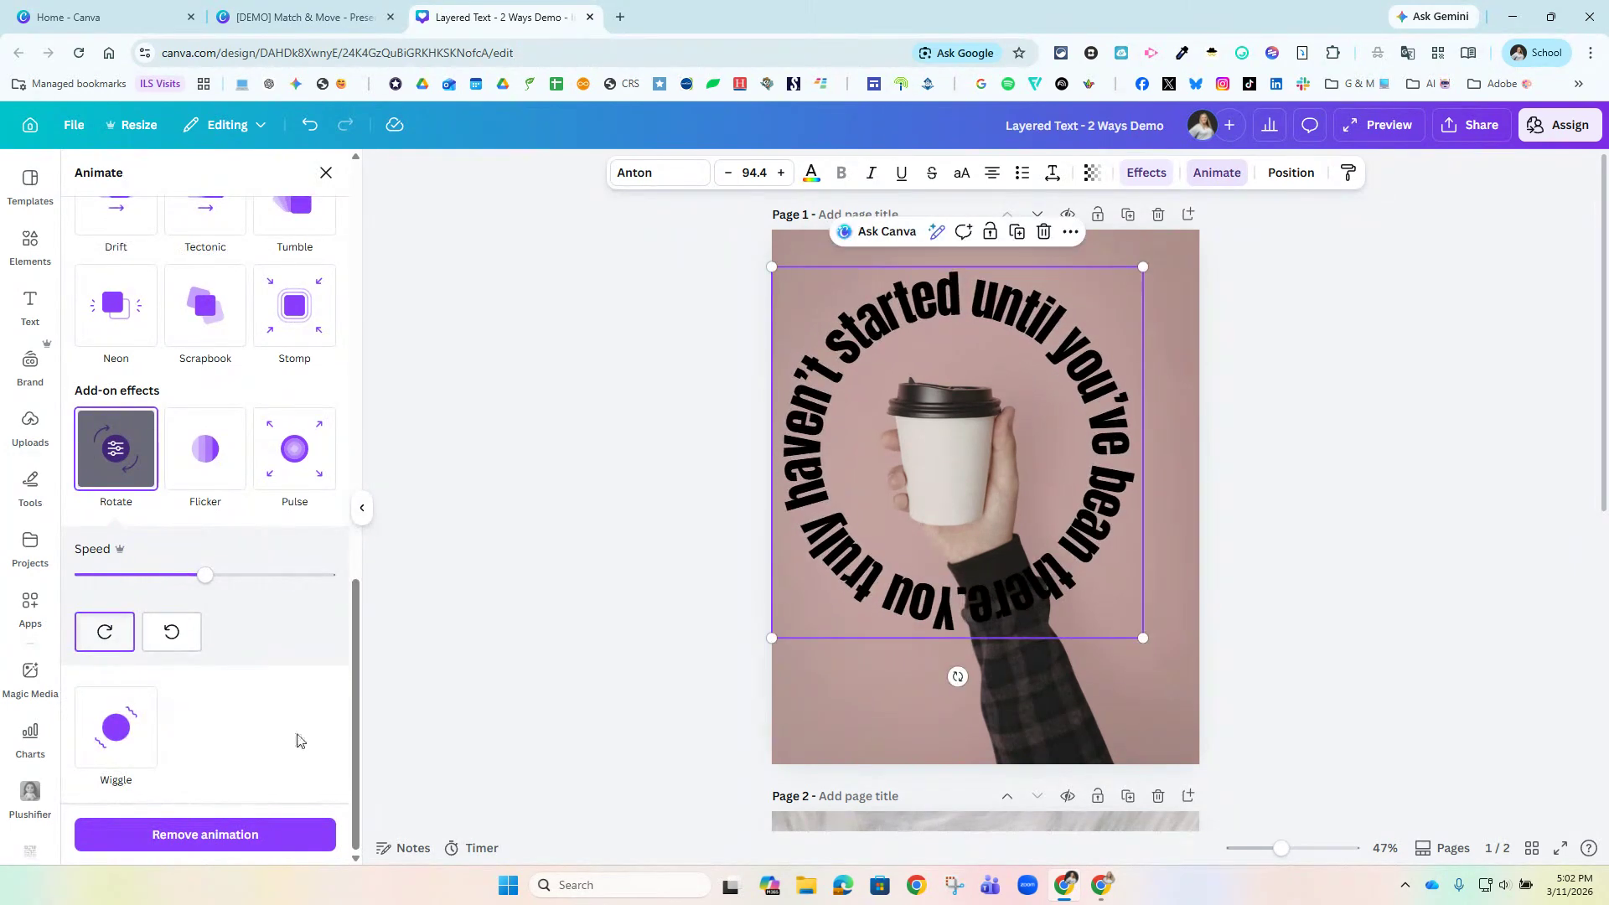
pyautogui.click(1317, 493)
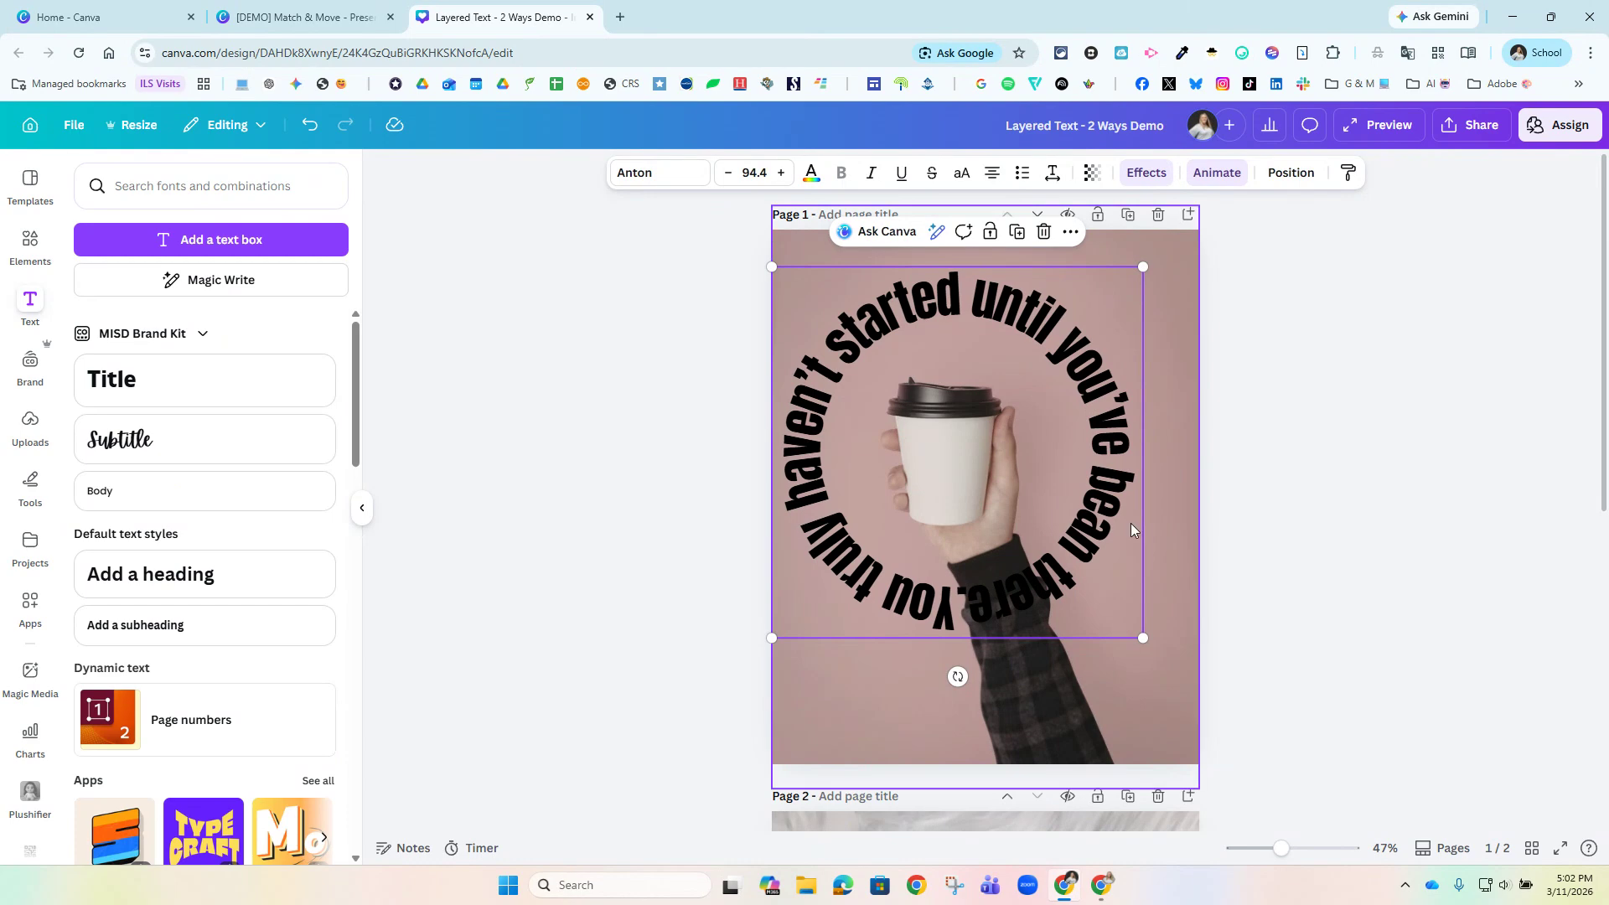
pyautogui.click(1295, 174)
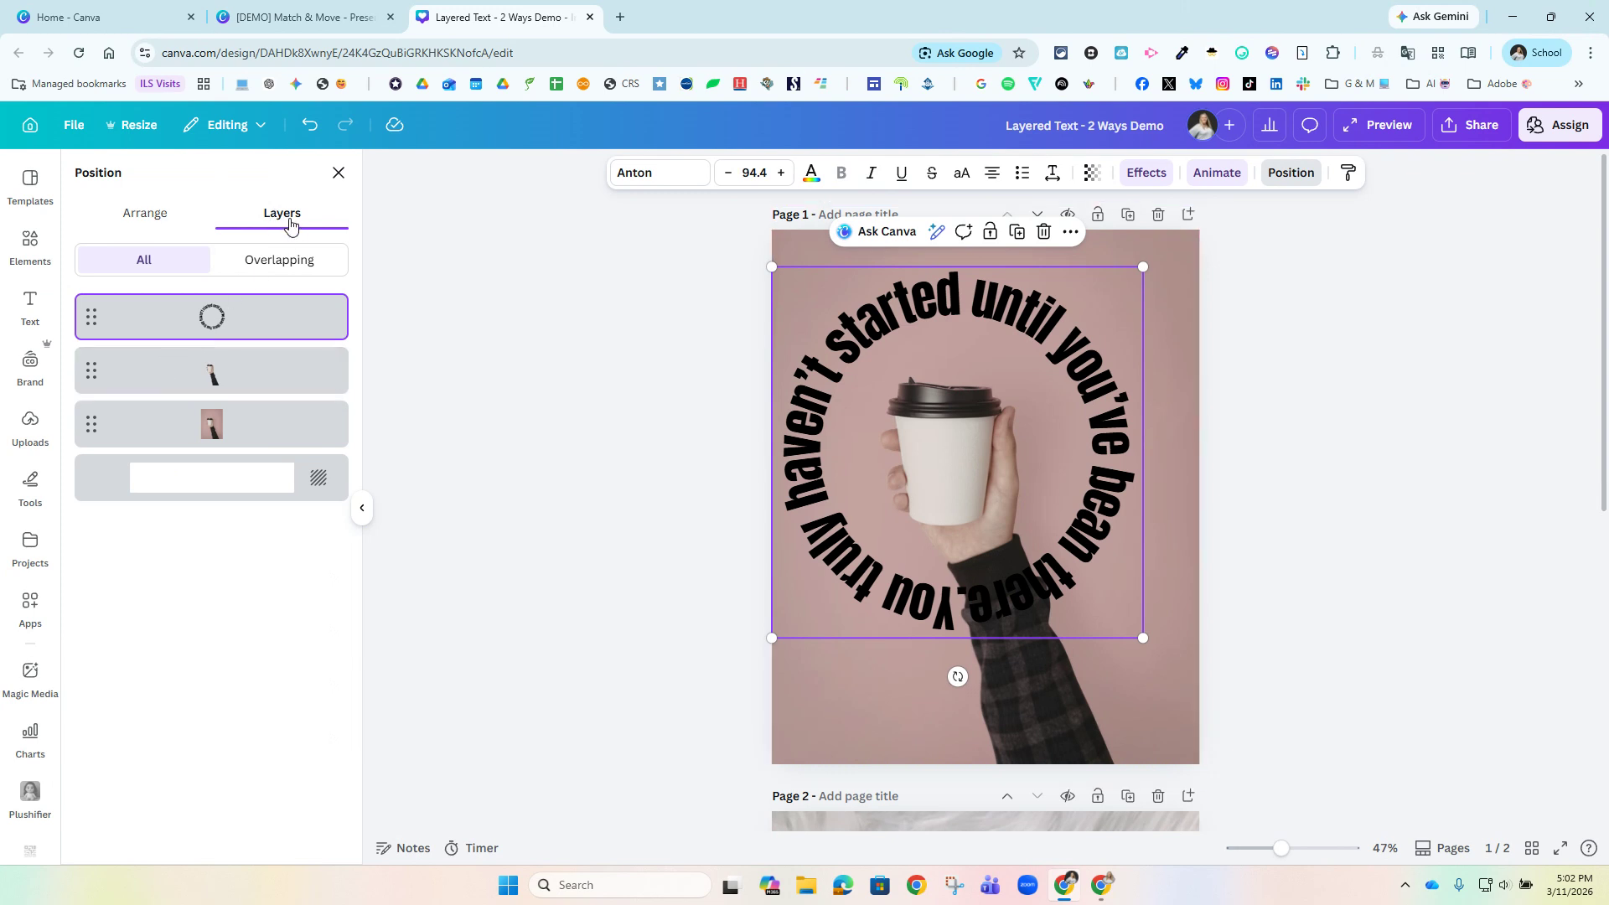
pyautogui.moveTo(241, 317); pyautogui.dragTo(241, 395)
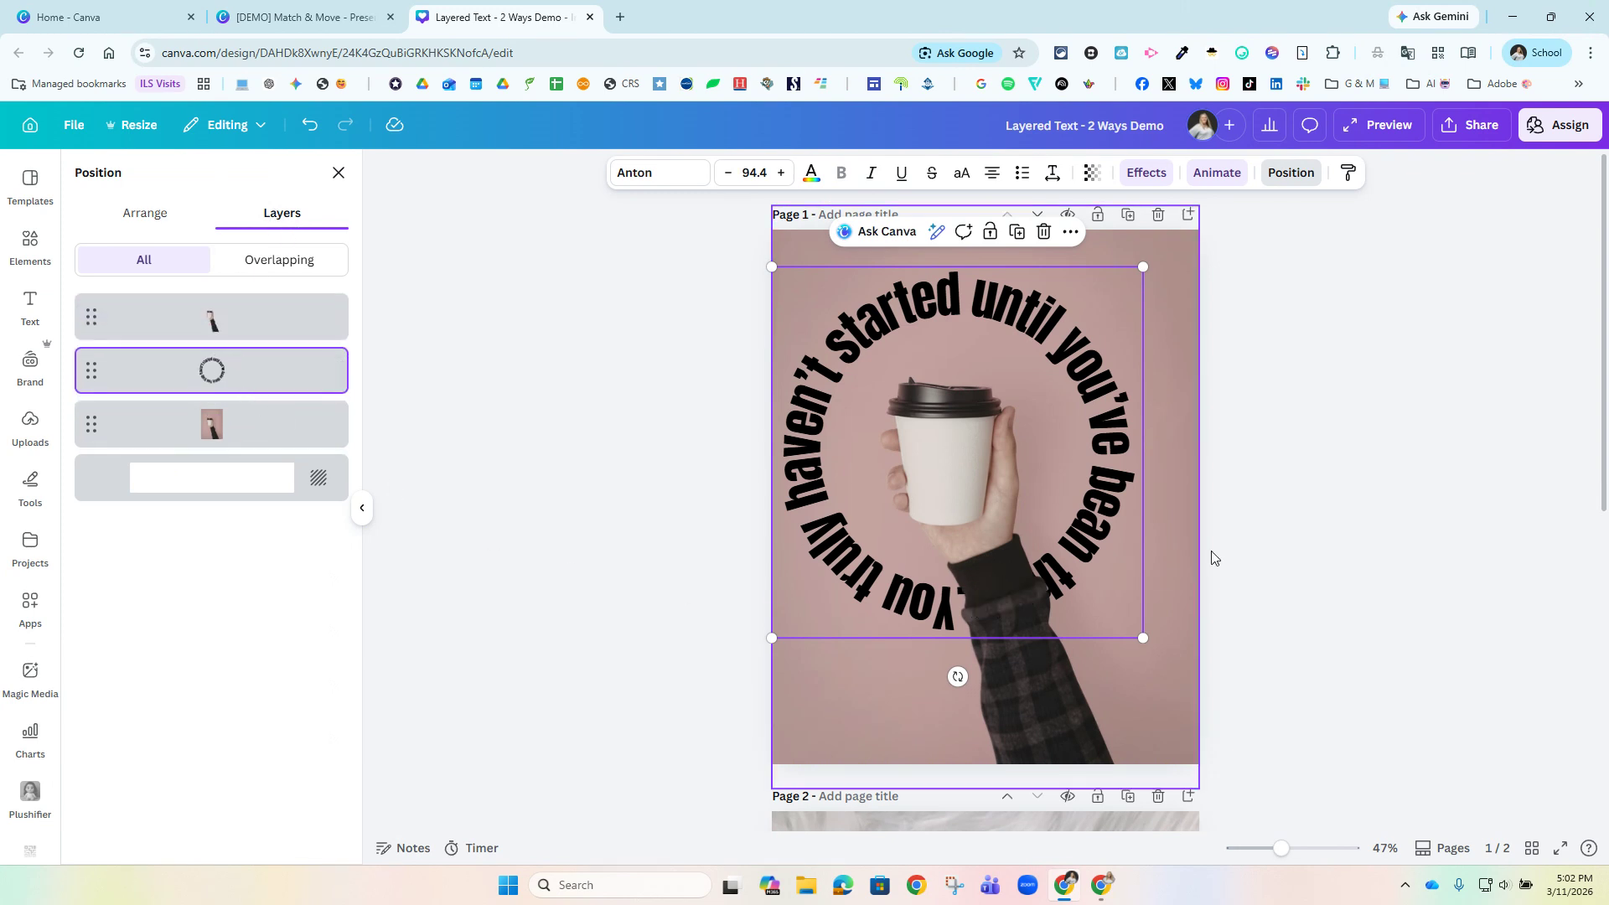
pyautogui.click(1340, 460)
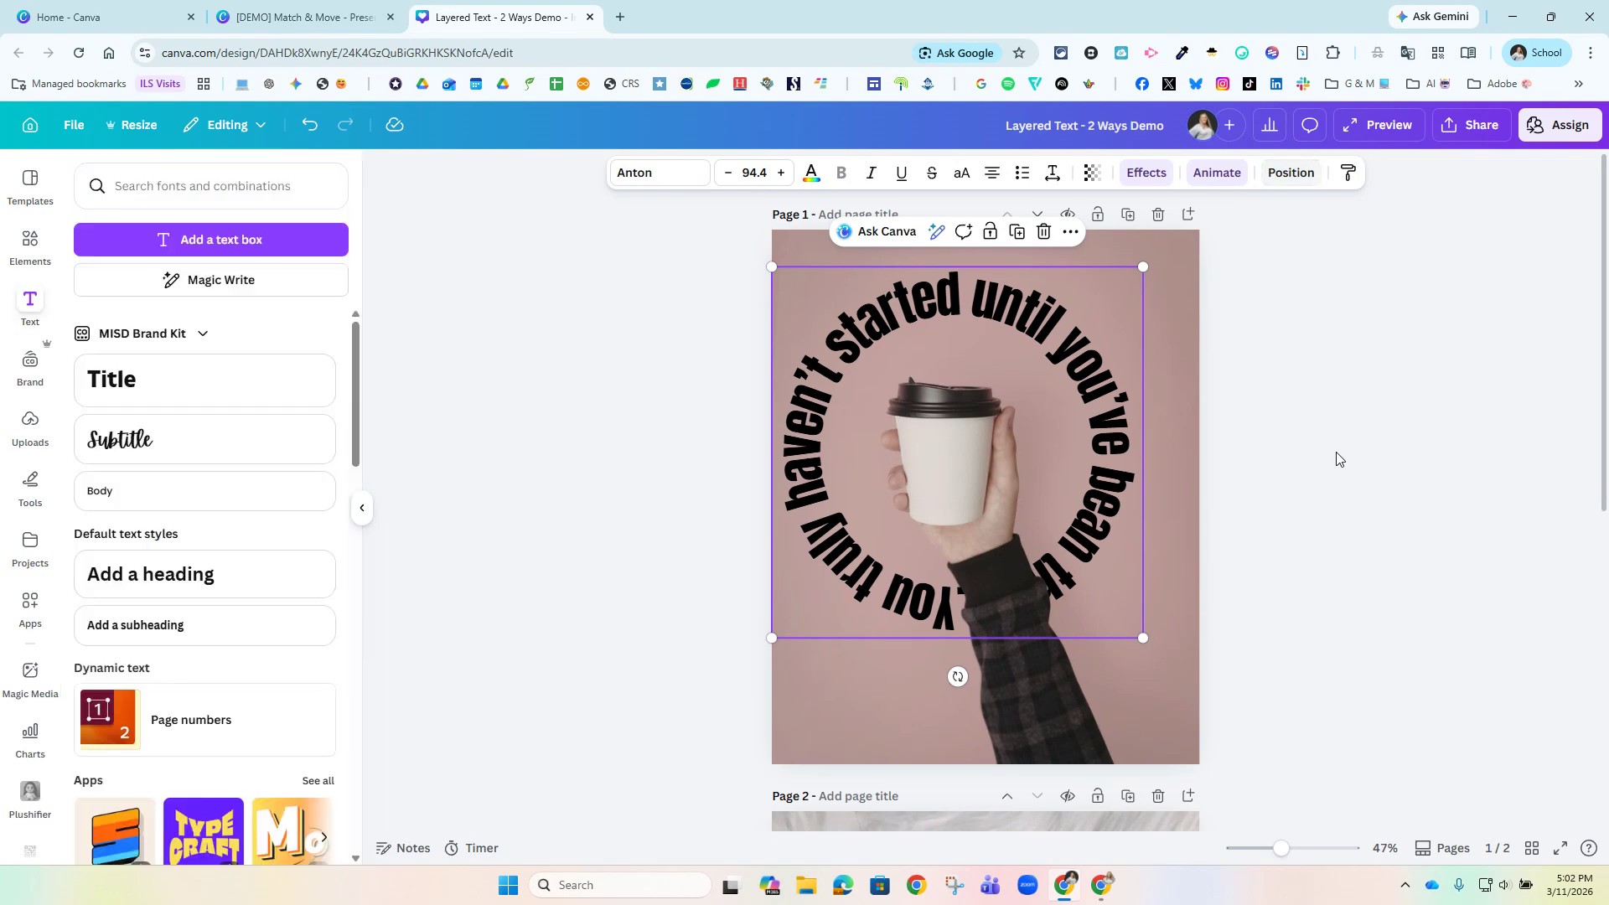
pyautogui.click(1362, 137)
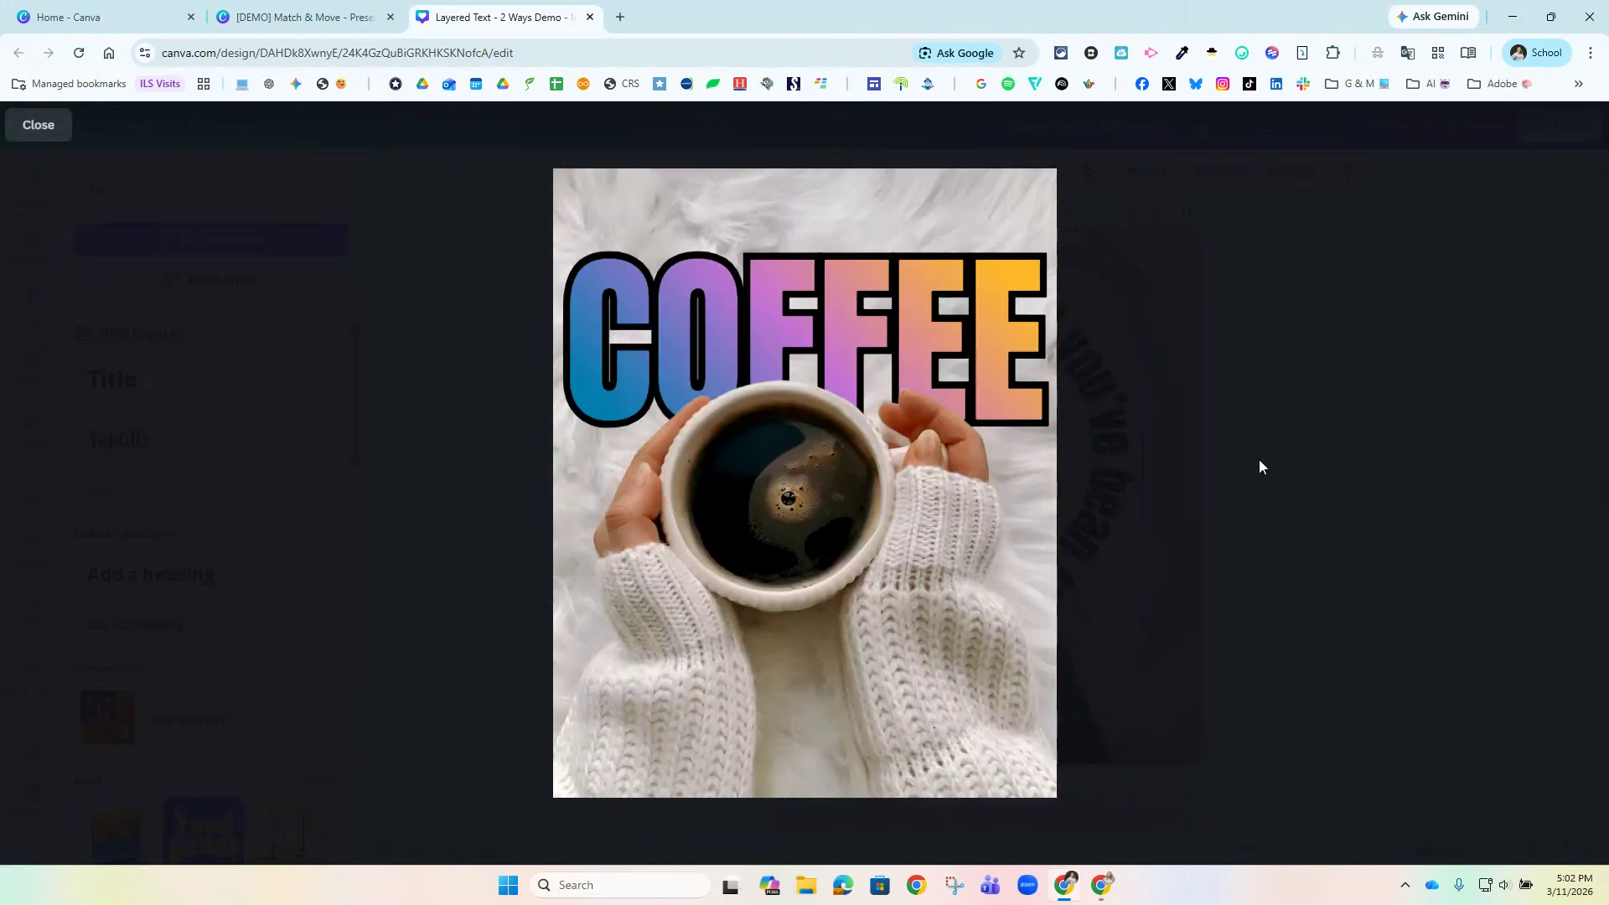
pyautogui.press('Escape')
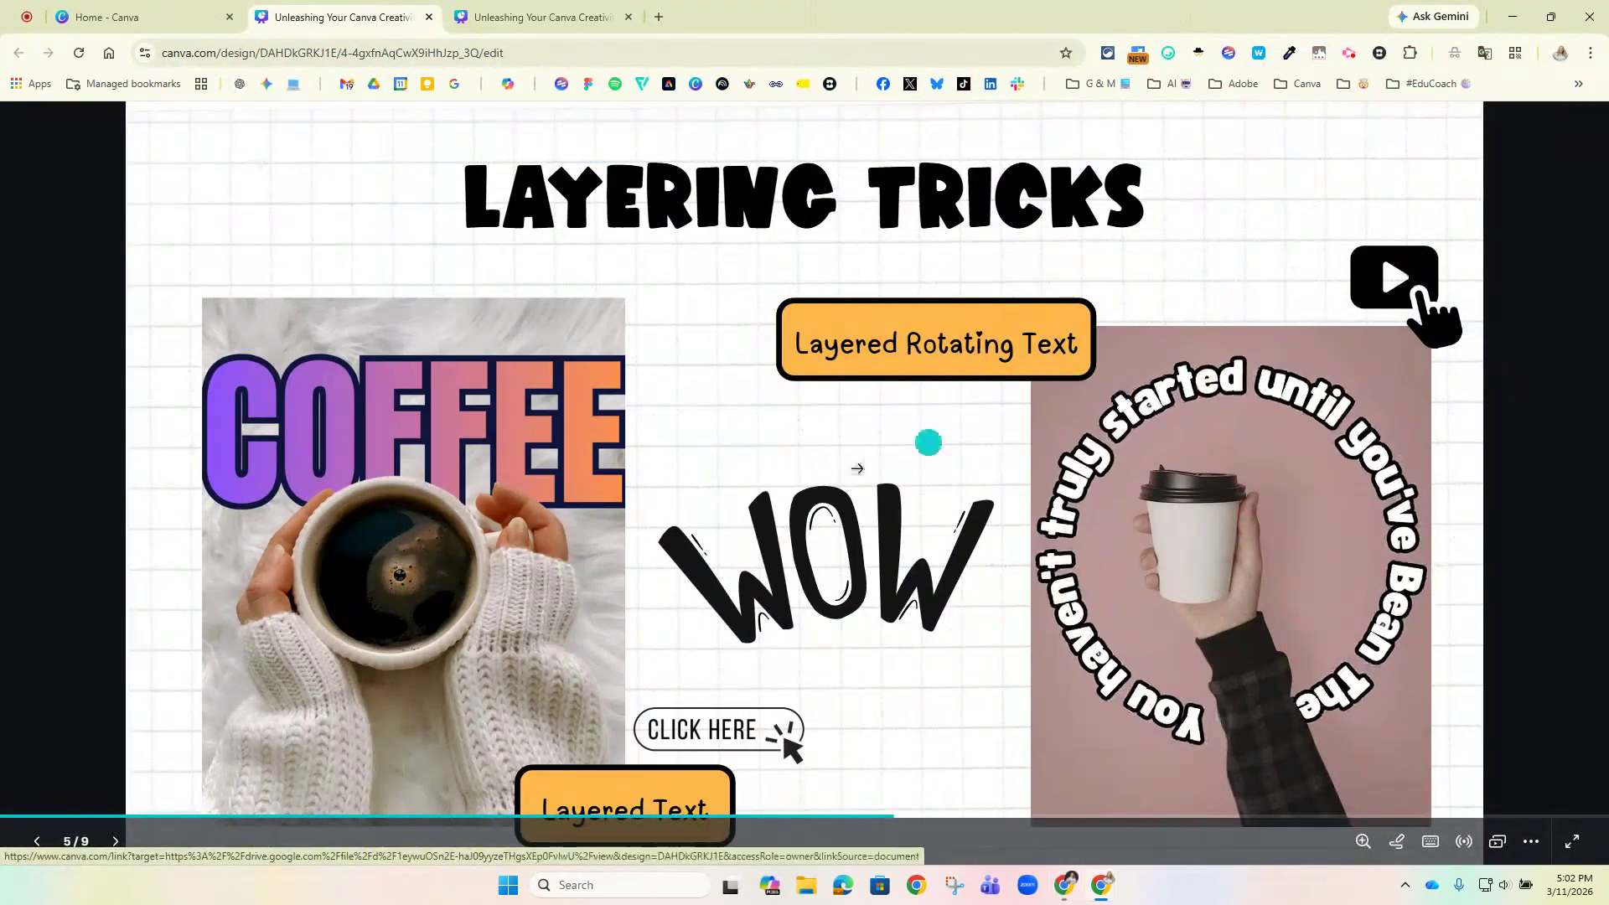
# Advance the presentation from Layering Tricks through the Layered Text Instructions to the Animations slide on Match & Move.
pyautogui.click(704, 736)
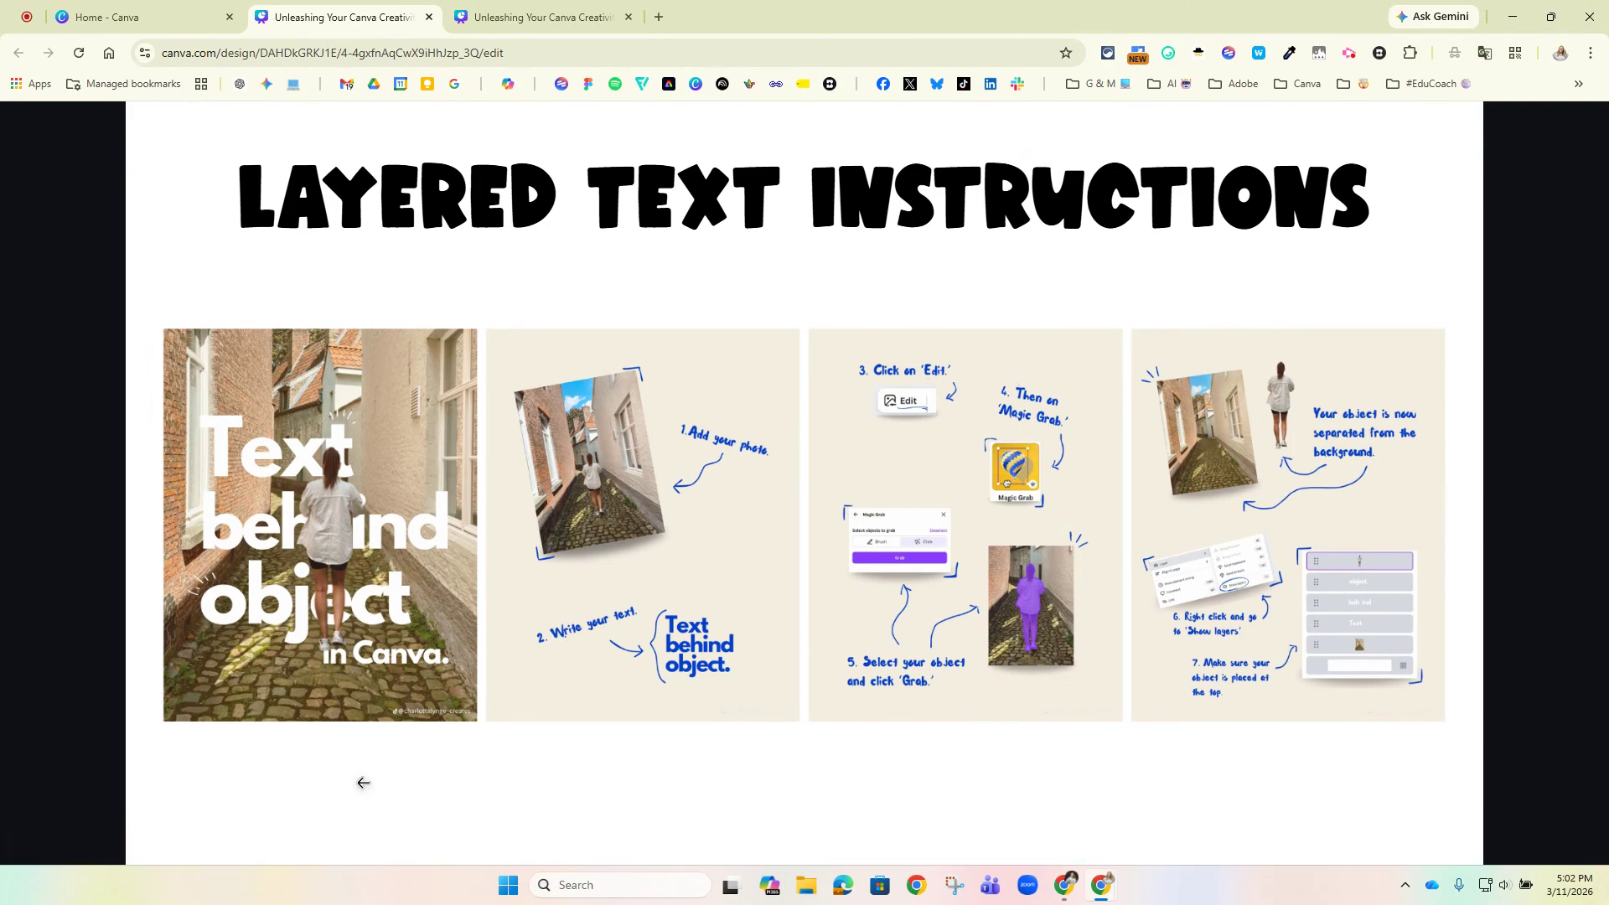
pyautogui.press('Right')
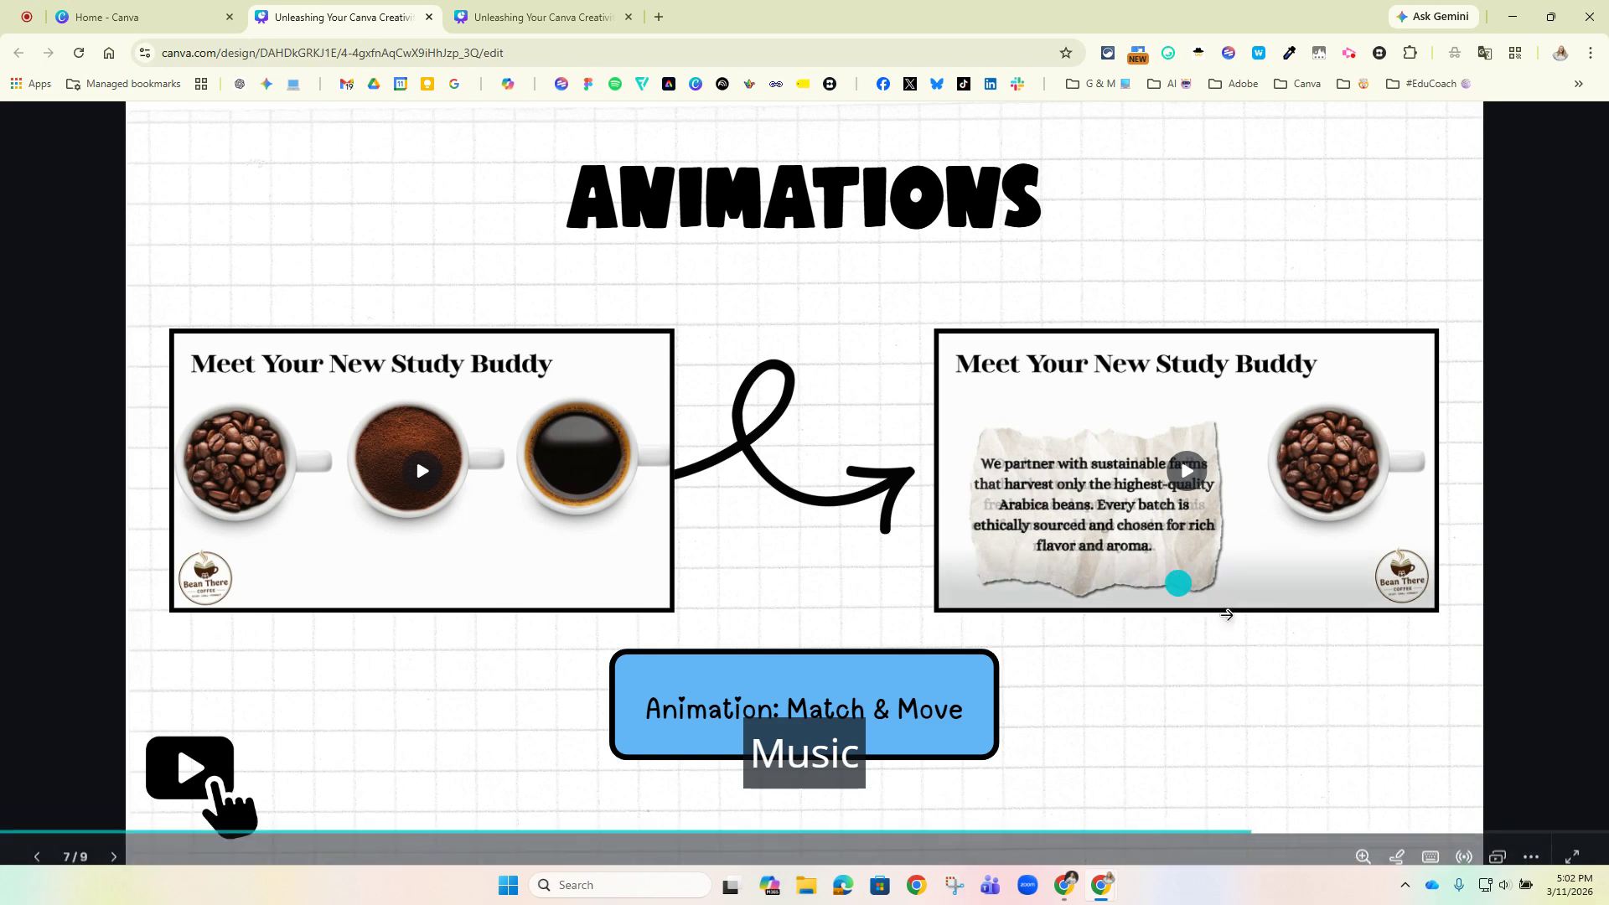
pyautogui.moveTo(438, 531)
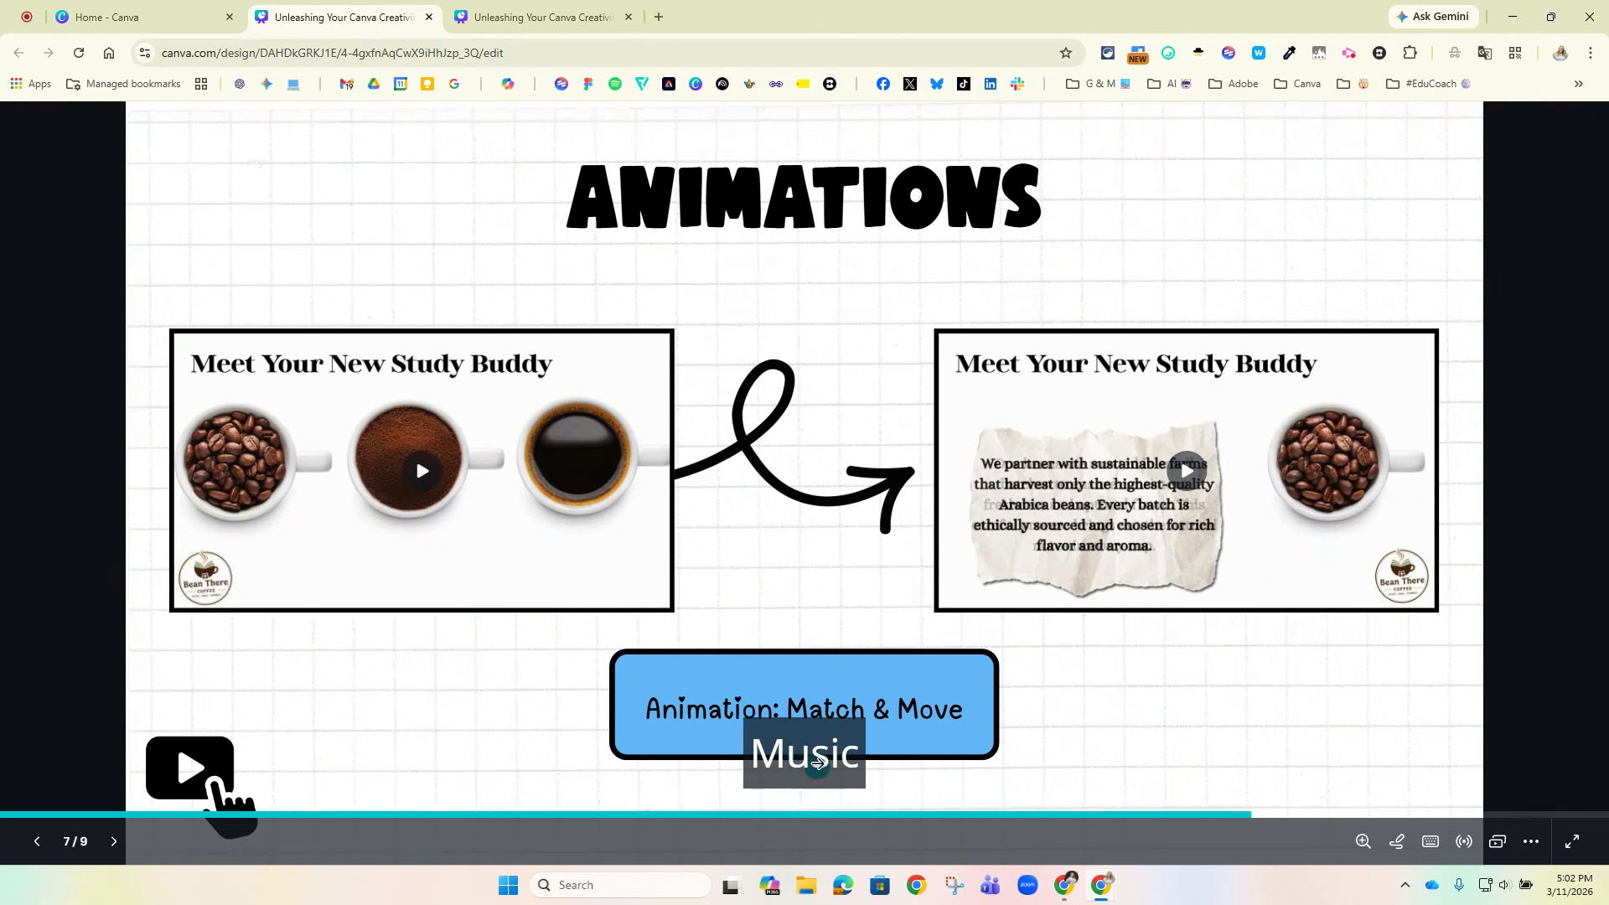
pyautogui.moveTo(396, 506)
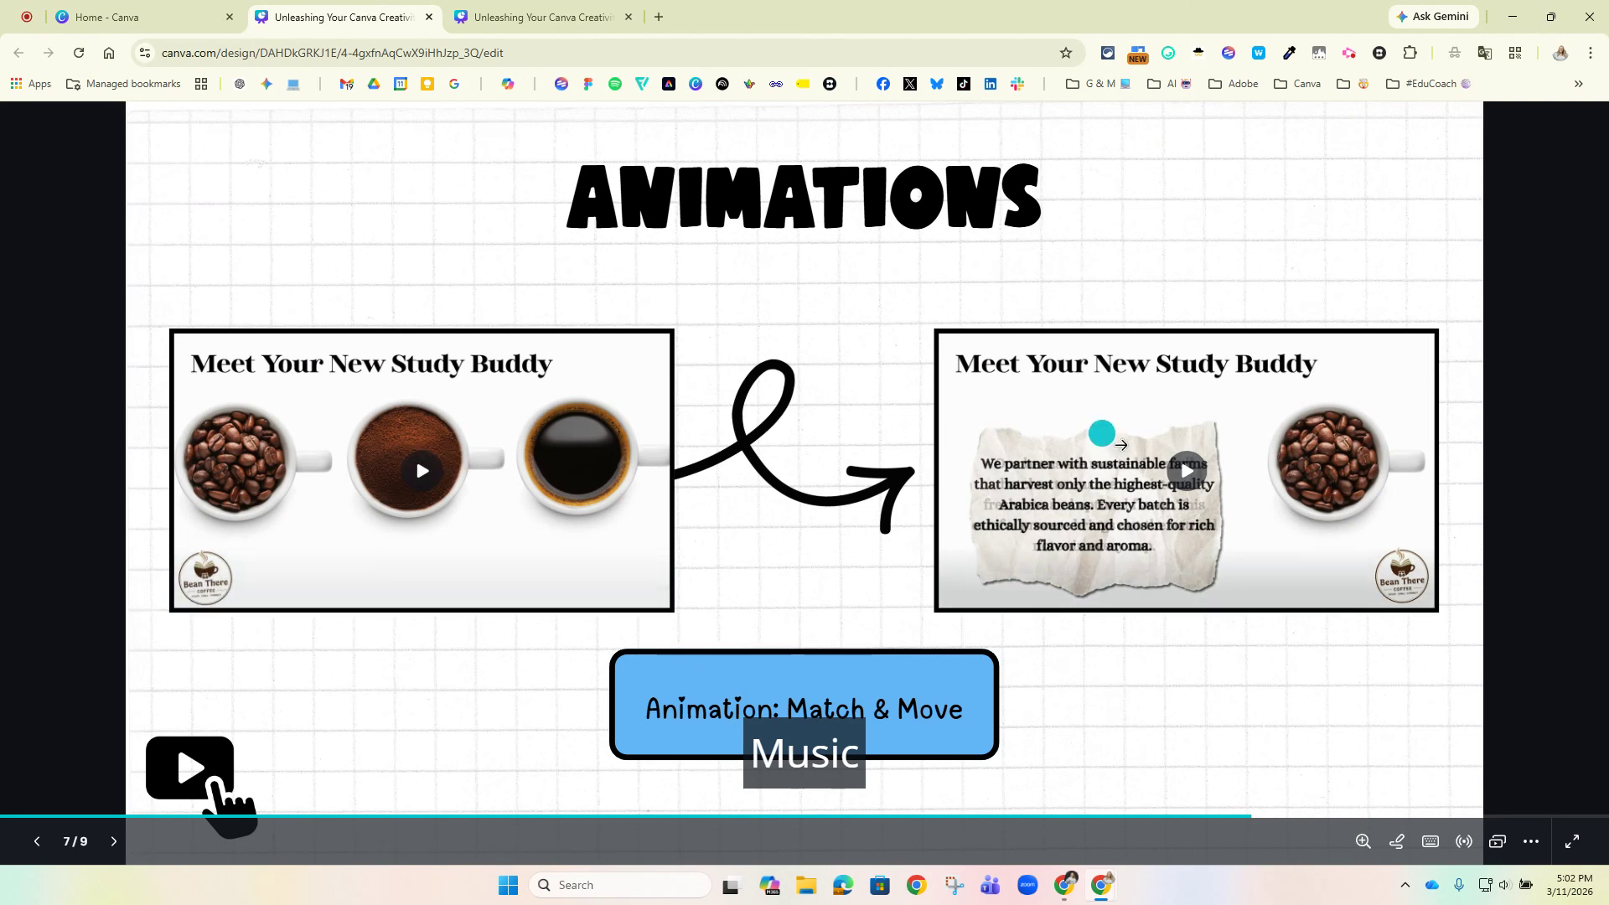
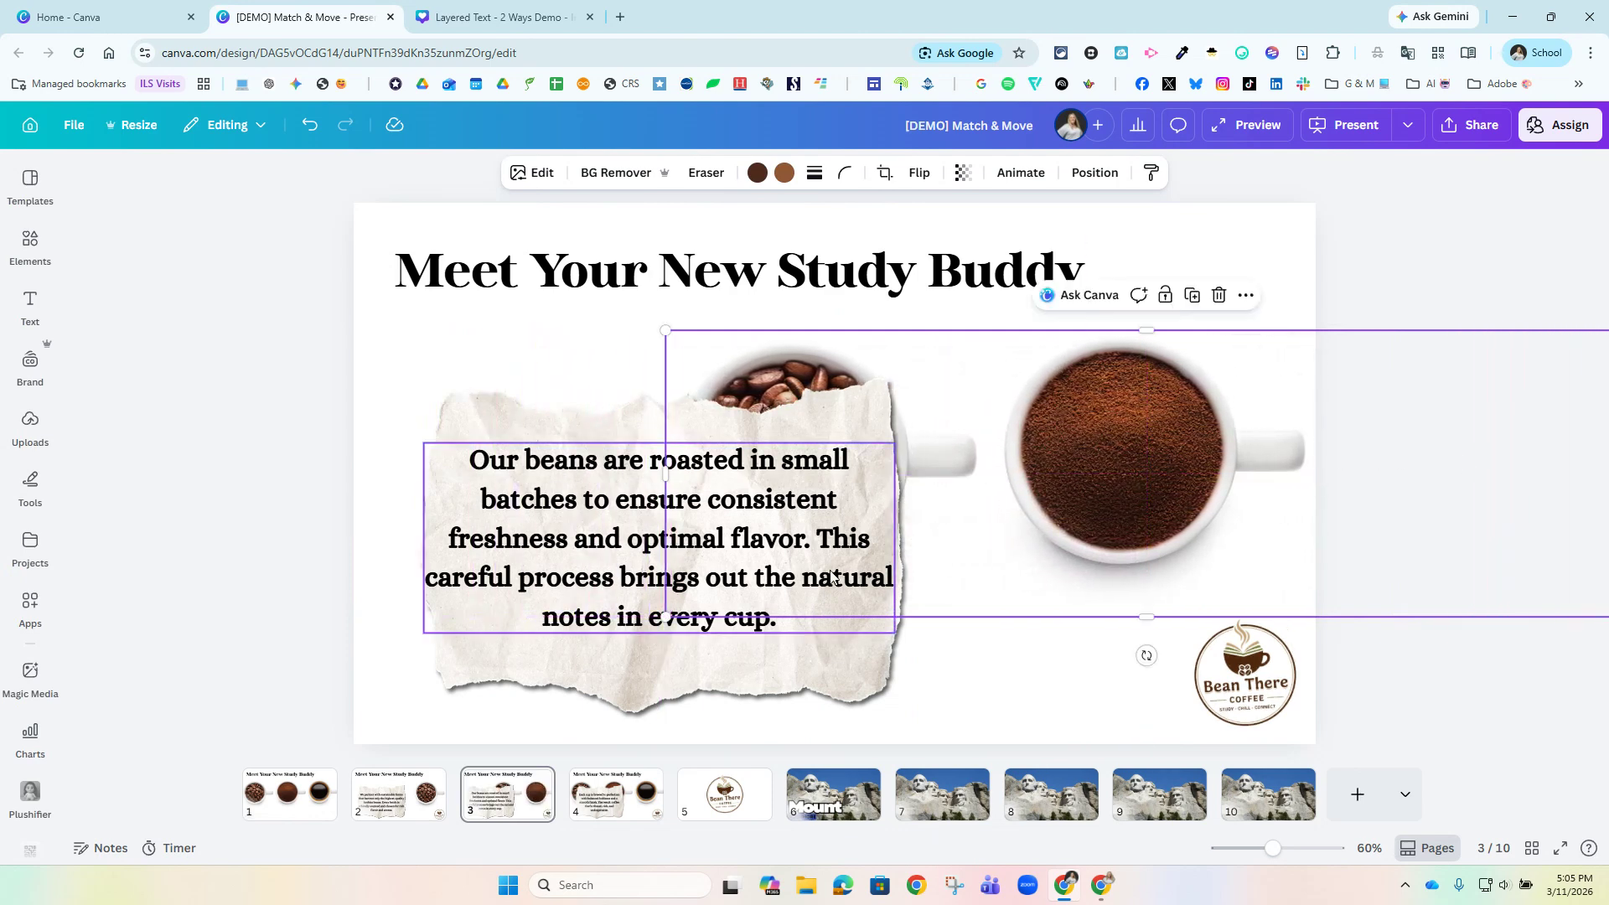
# Set a Match & Move transition of 2.5 seconds after page 1 and apply it between all pages.
pyautogui.click(635, 809)
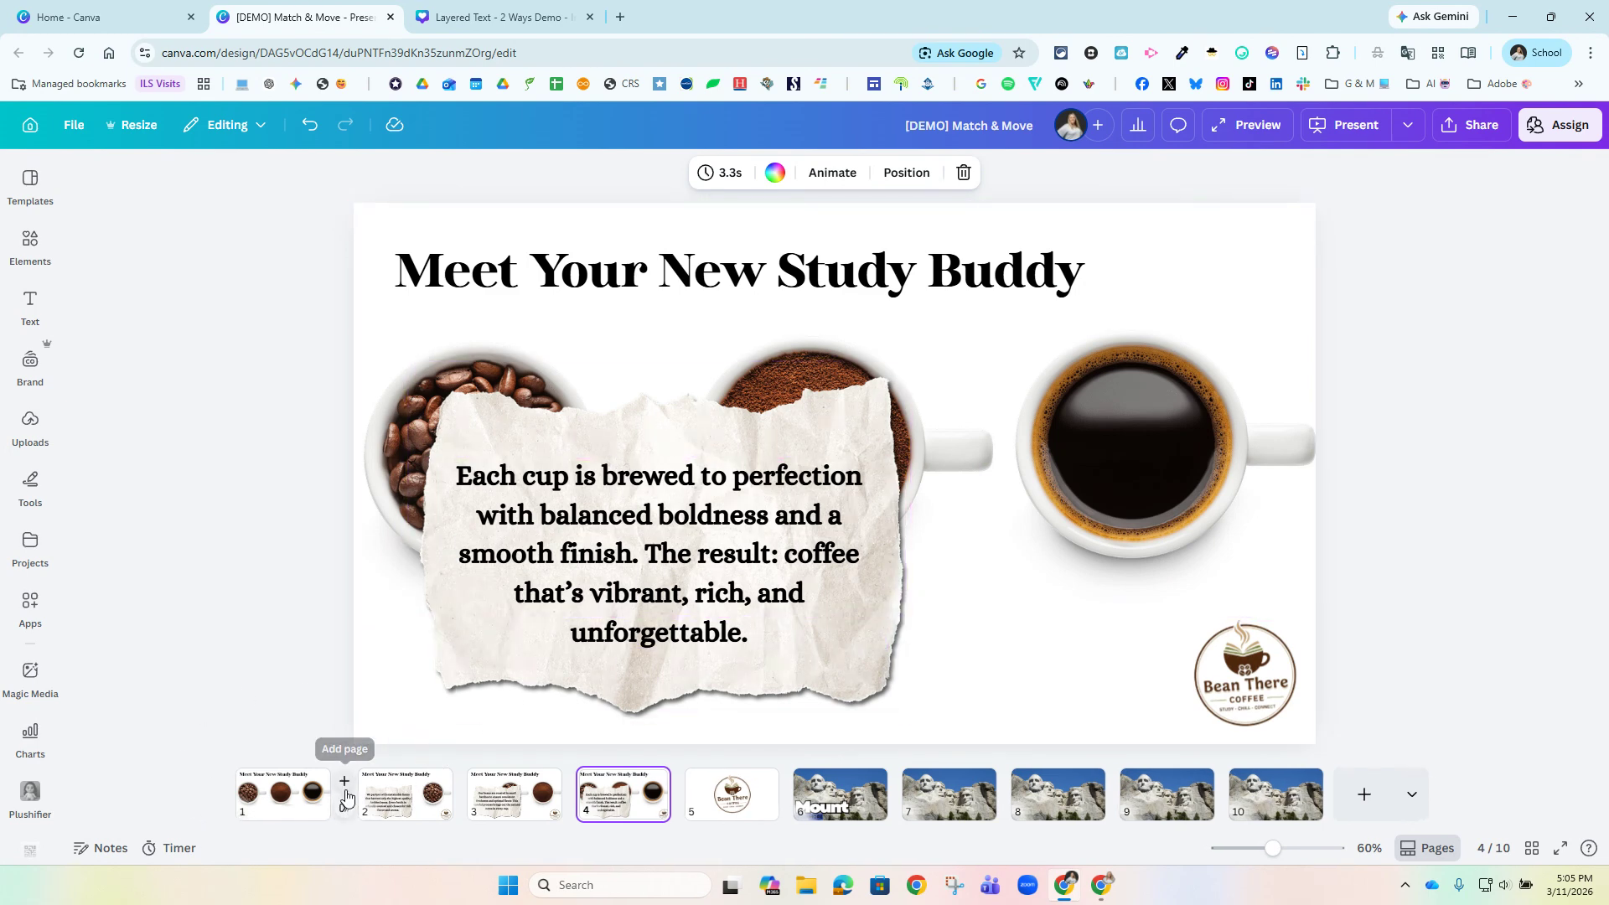
pyautogui.click(351, 815)
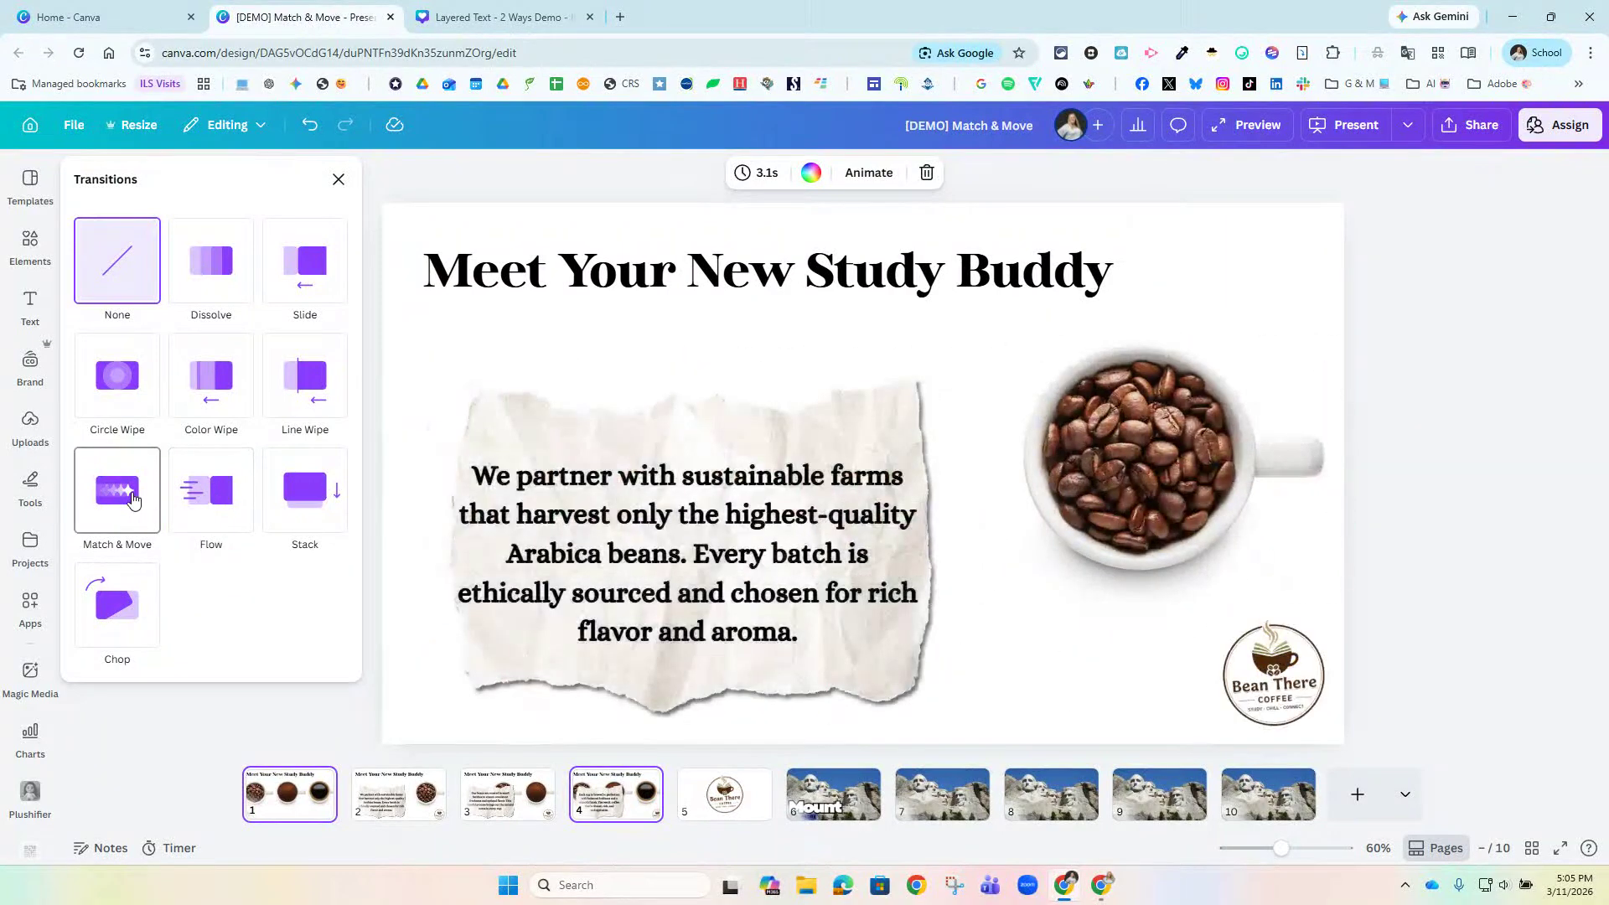
pyautogui.click(133, 501)
pyautogui.scroll(-1, 191, 540)
pyautogui.click(330, 519)
pyautogui.write('2.5')
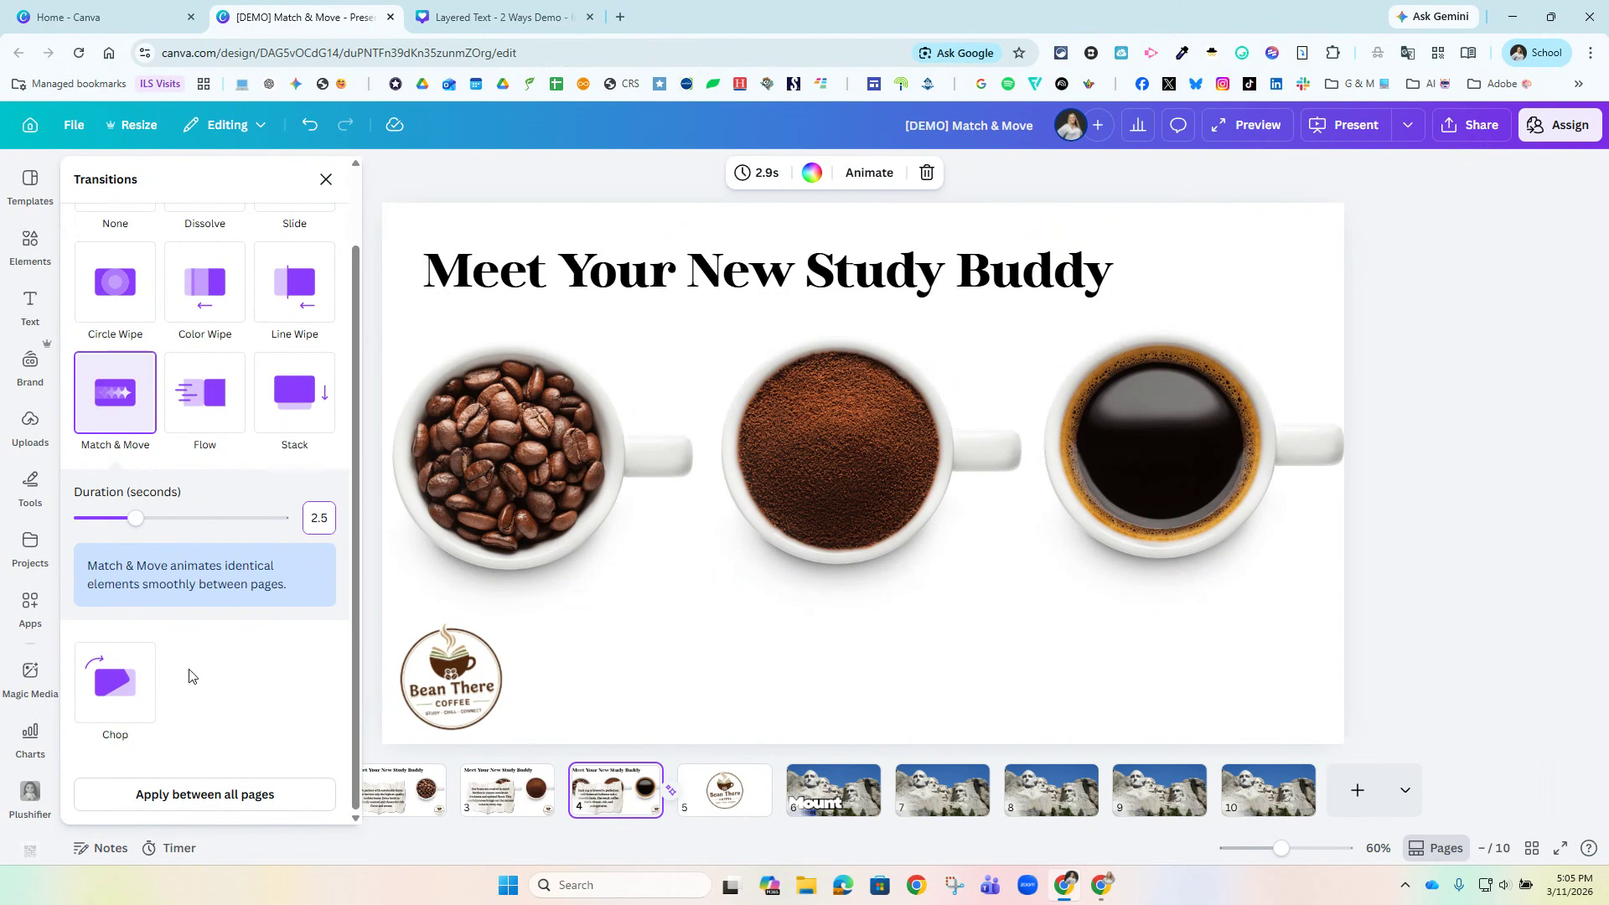
pyautogui.click(155, 797)
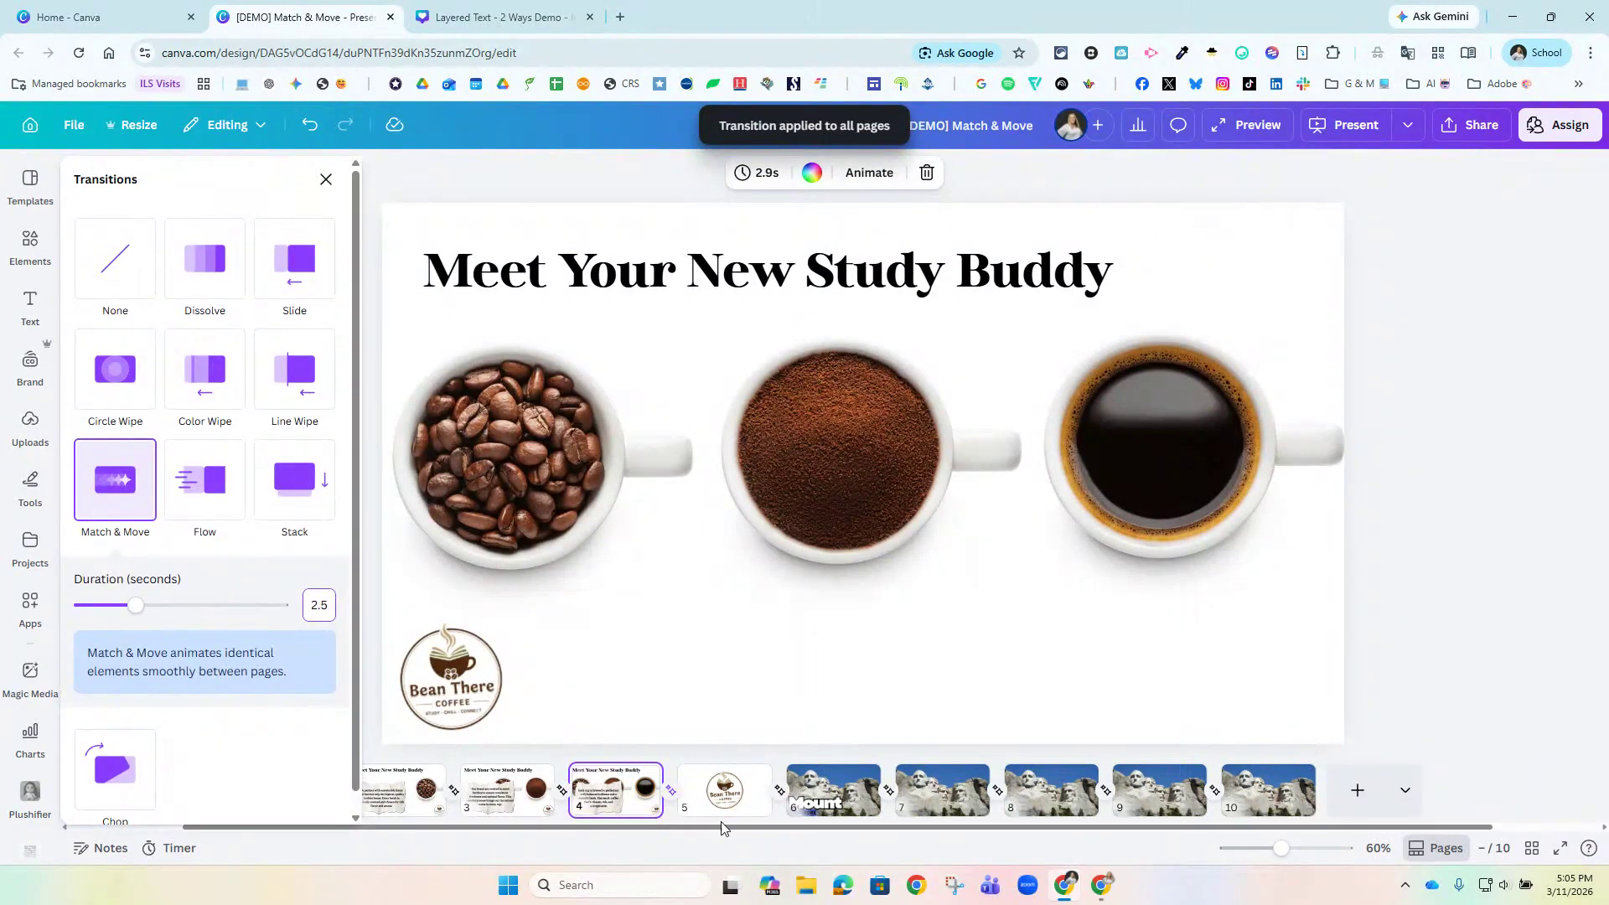
# Try to set the page timing to 5.0 seconds for all 10 pages.
pyautogui.click(765, 174)
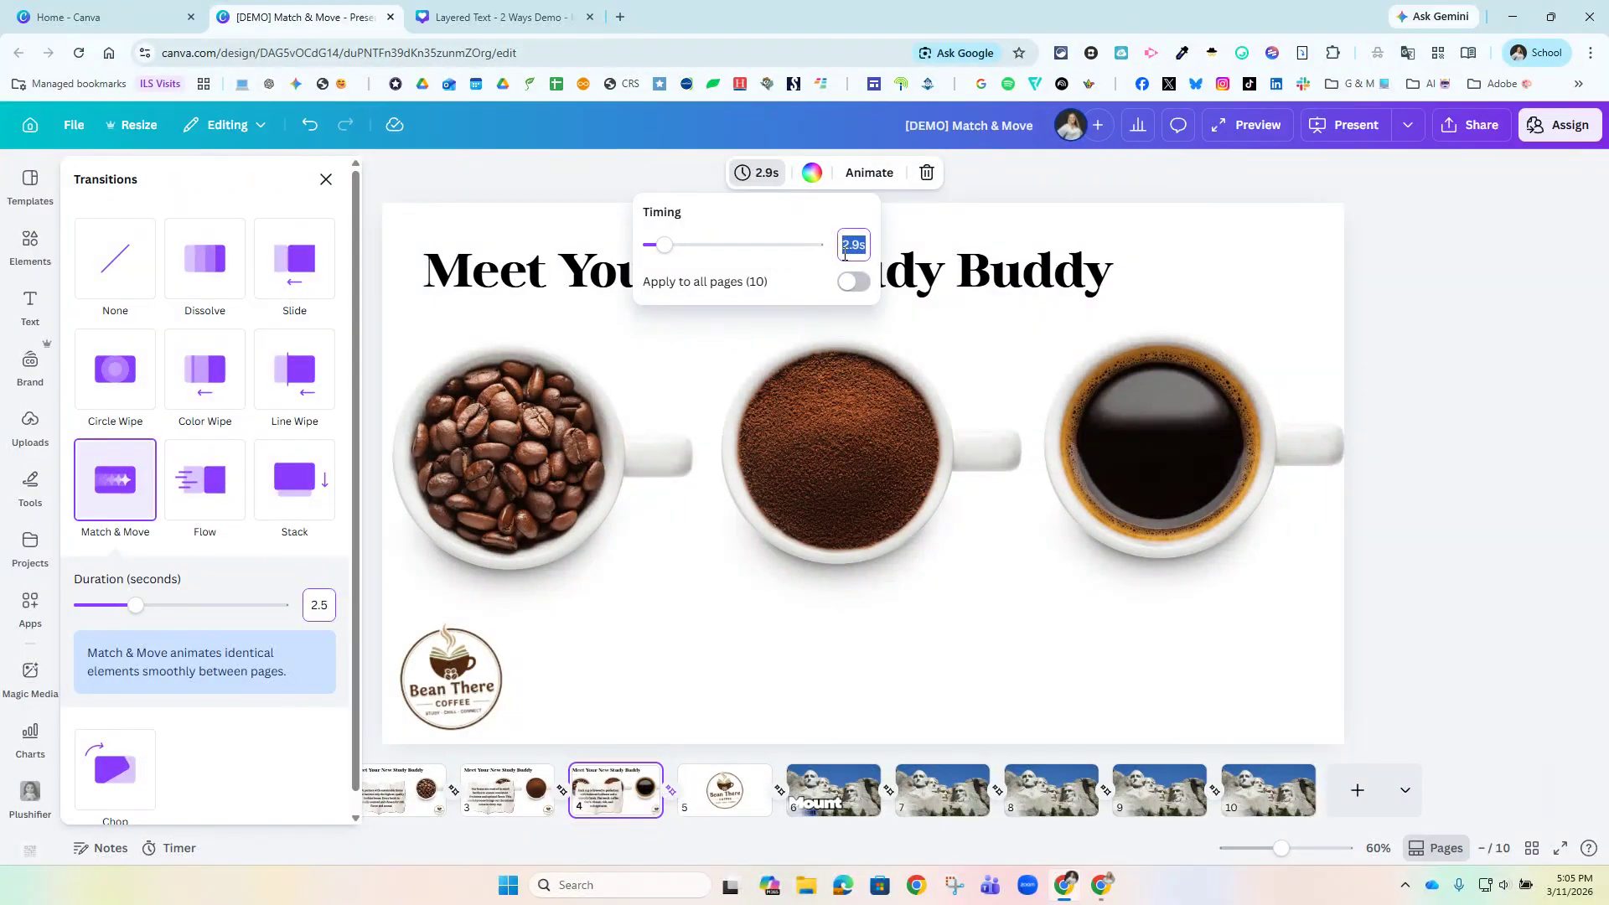
pyautogui.write('5.0')
pyautogui.click(853, 282)
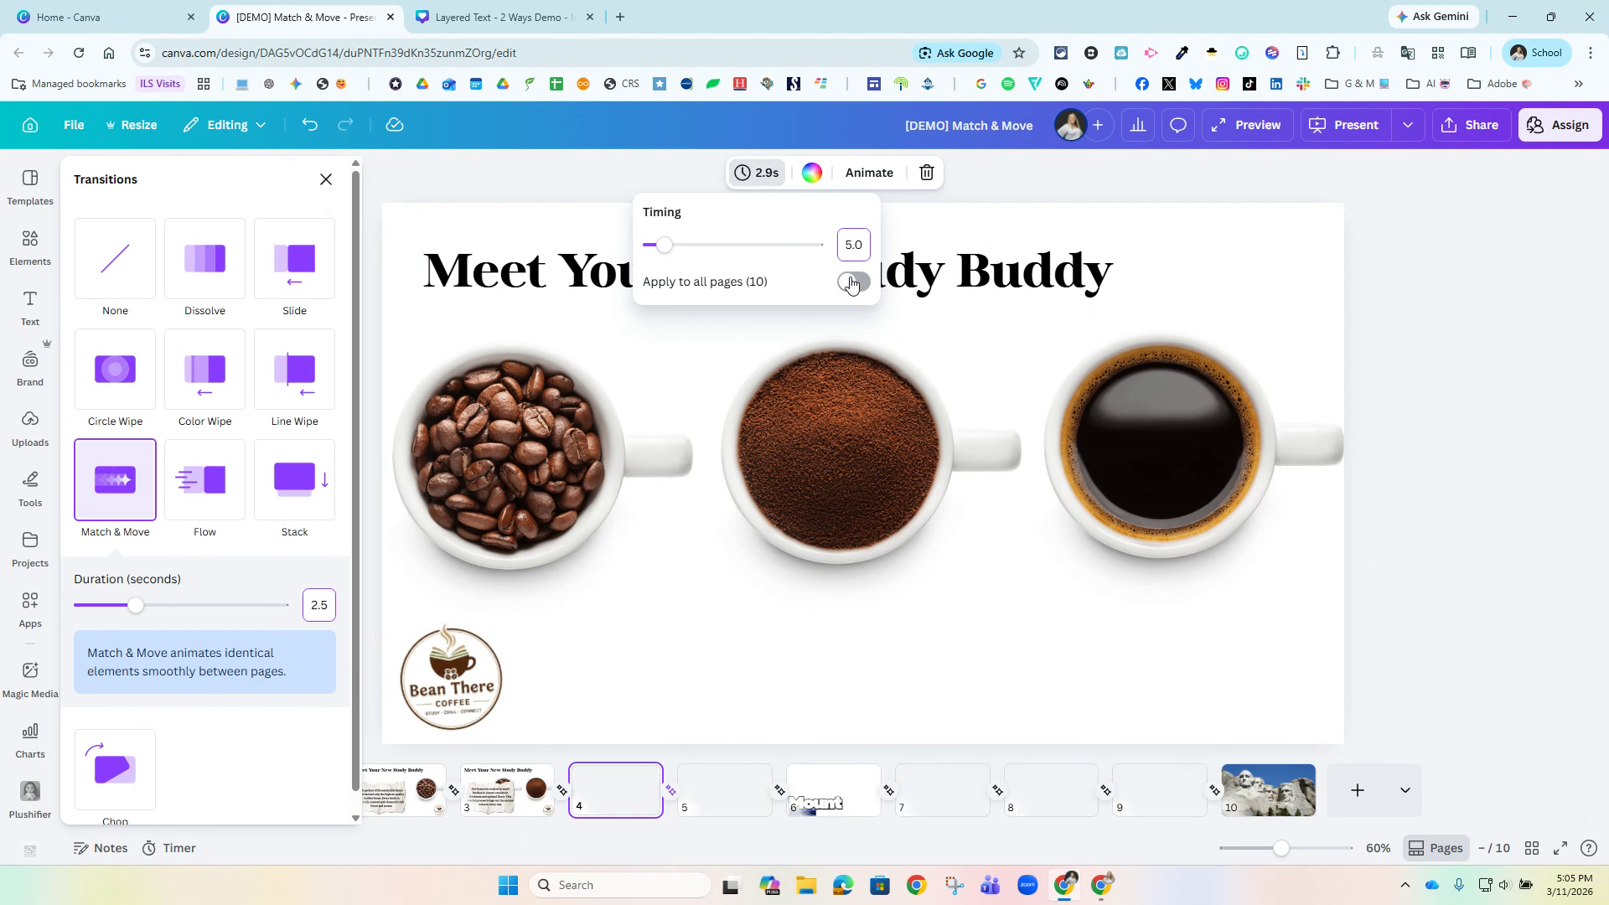
pyautogui.click(1469, 392)
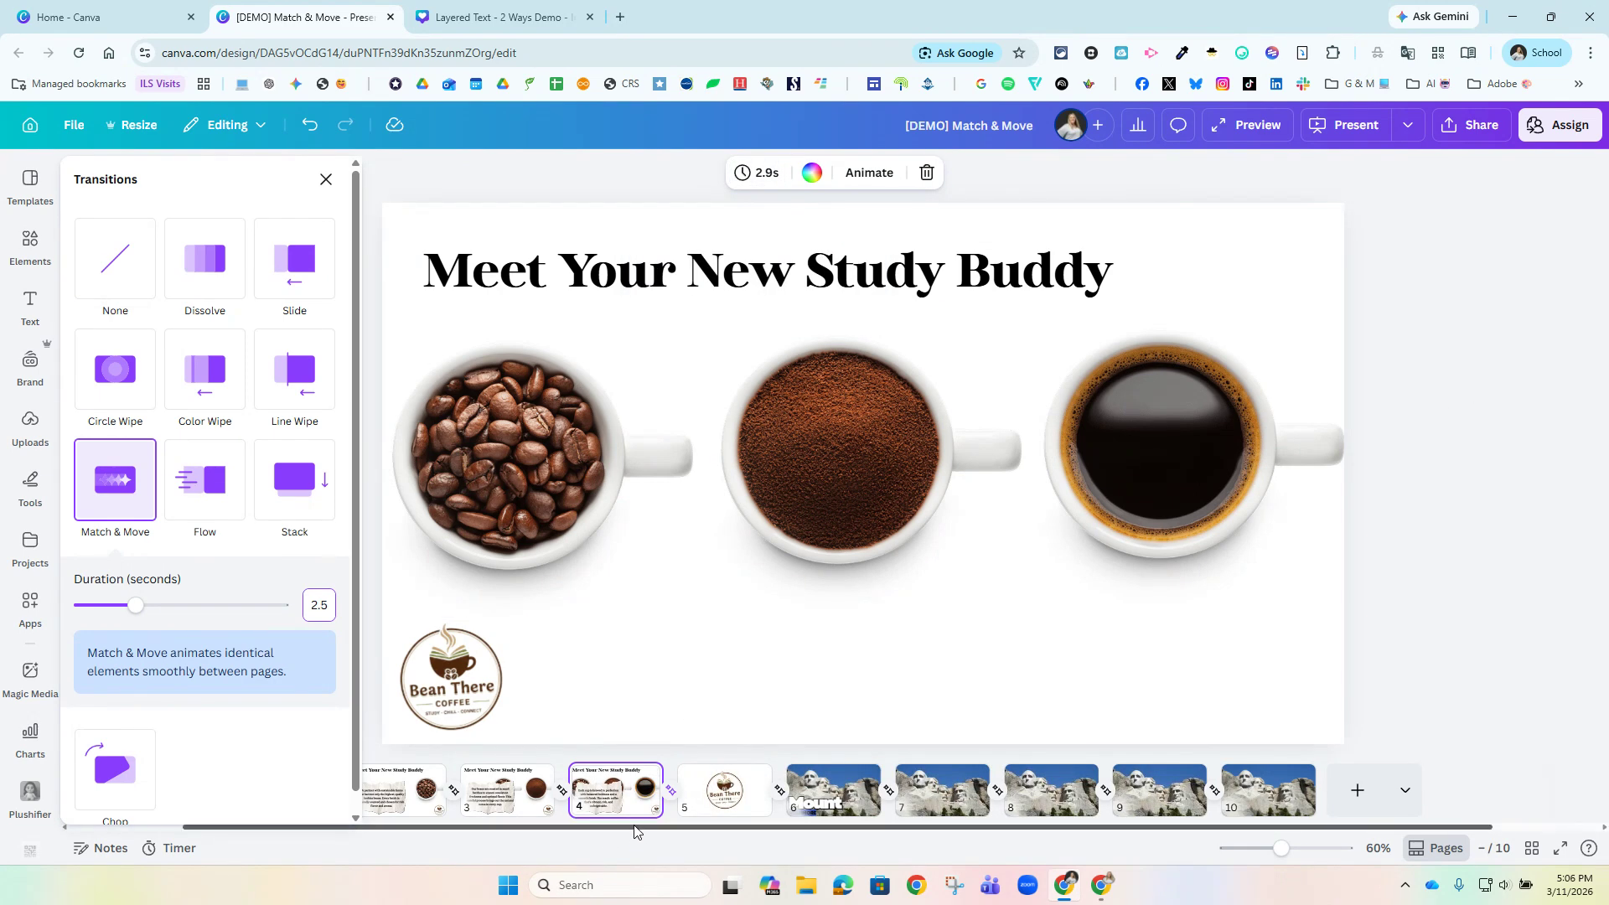
# Preview the design from page 1 to check the Match & Move transitions, and close the preview.
pyautogui.hscroll(-3, 639, 830)
pyautogui.click(423, 807)
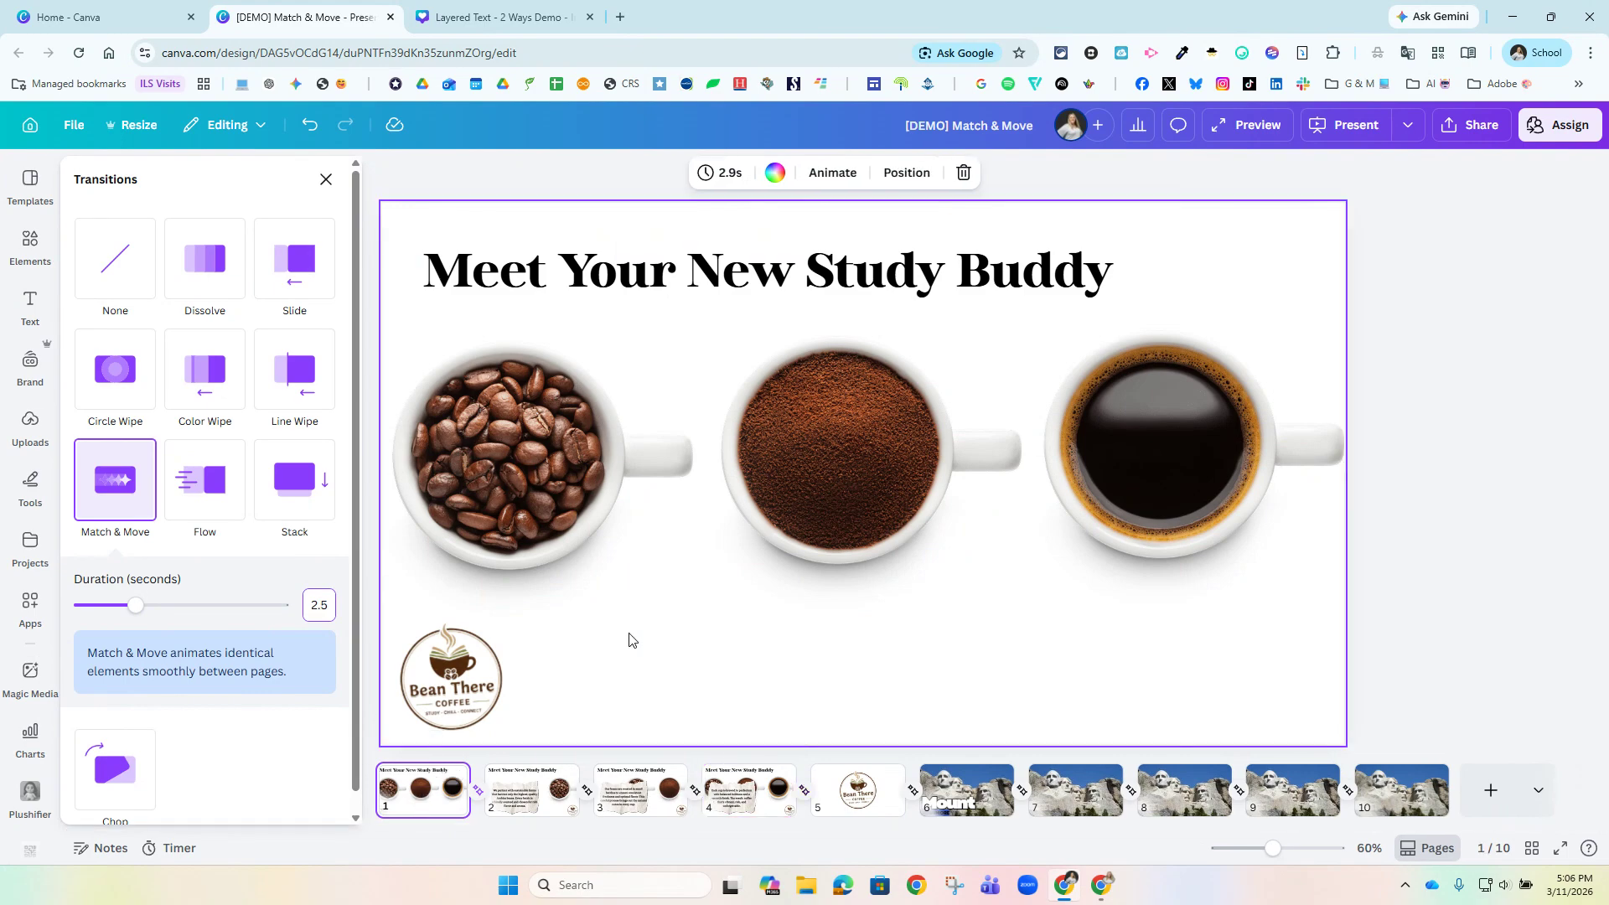
pyautogui.click(1226, 123)
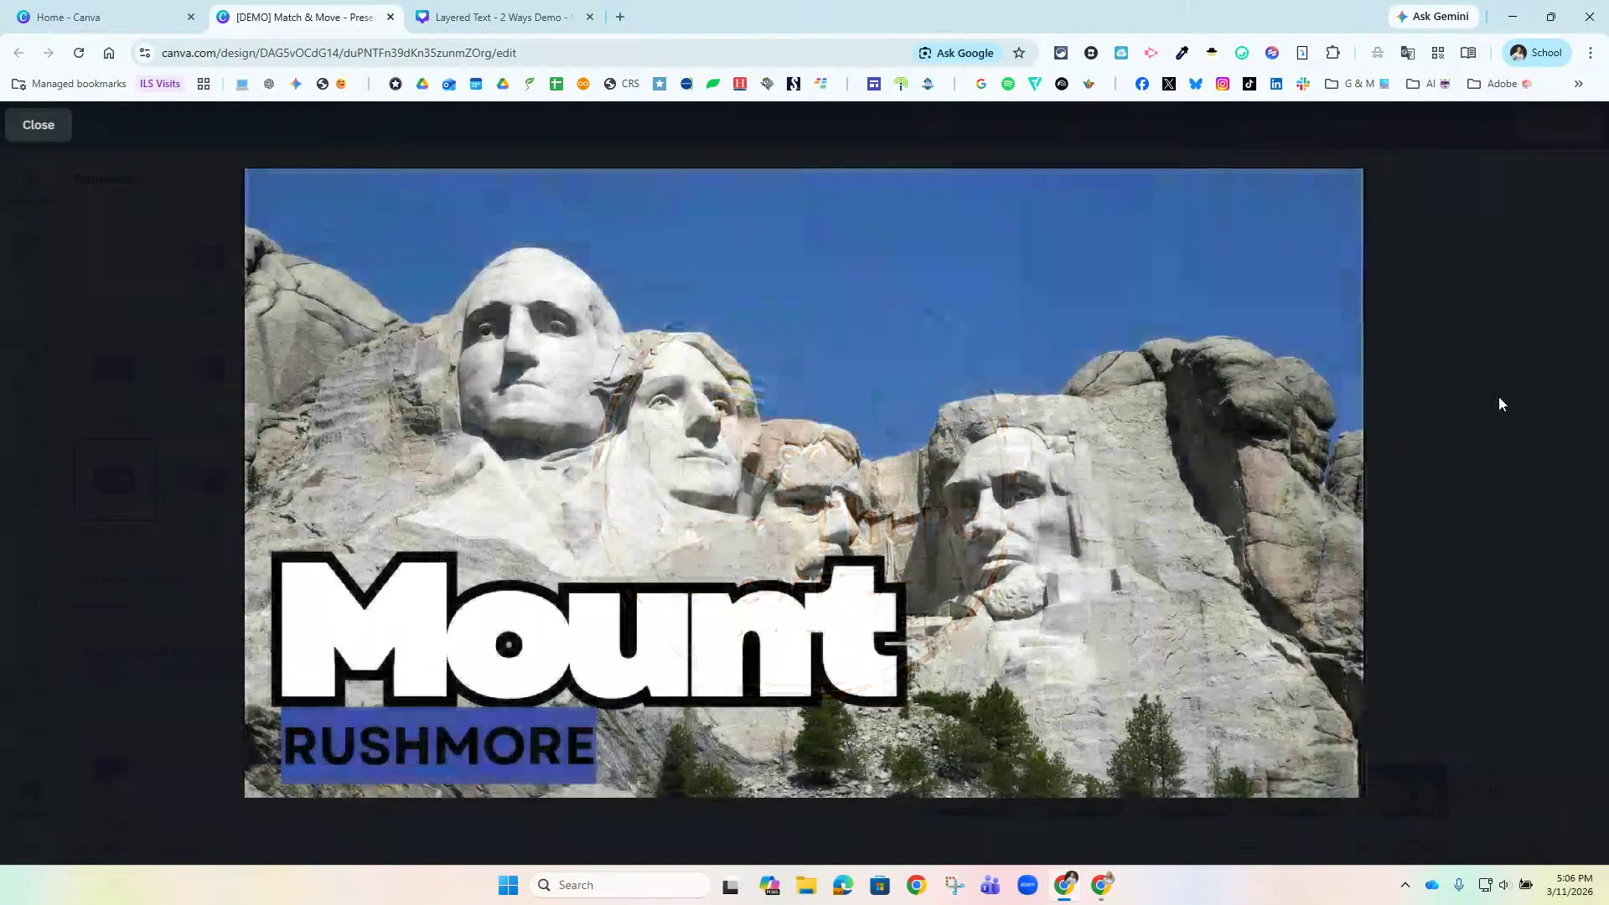
pyautogui.click(1501, 401)
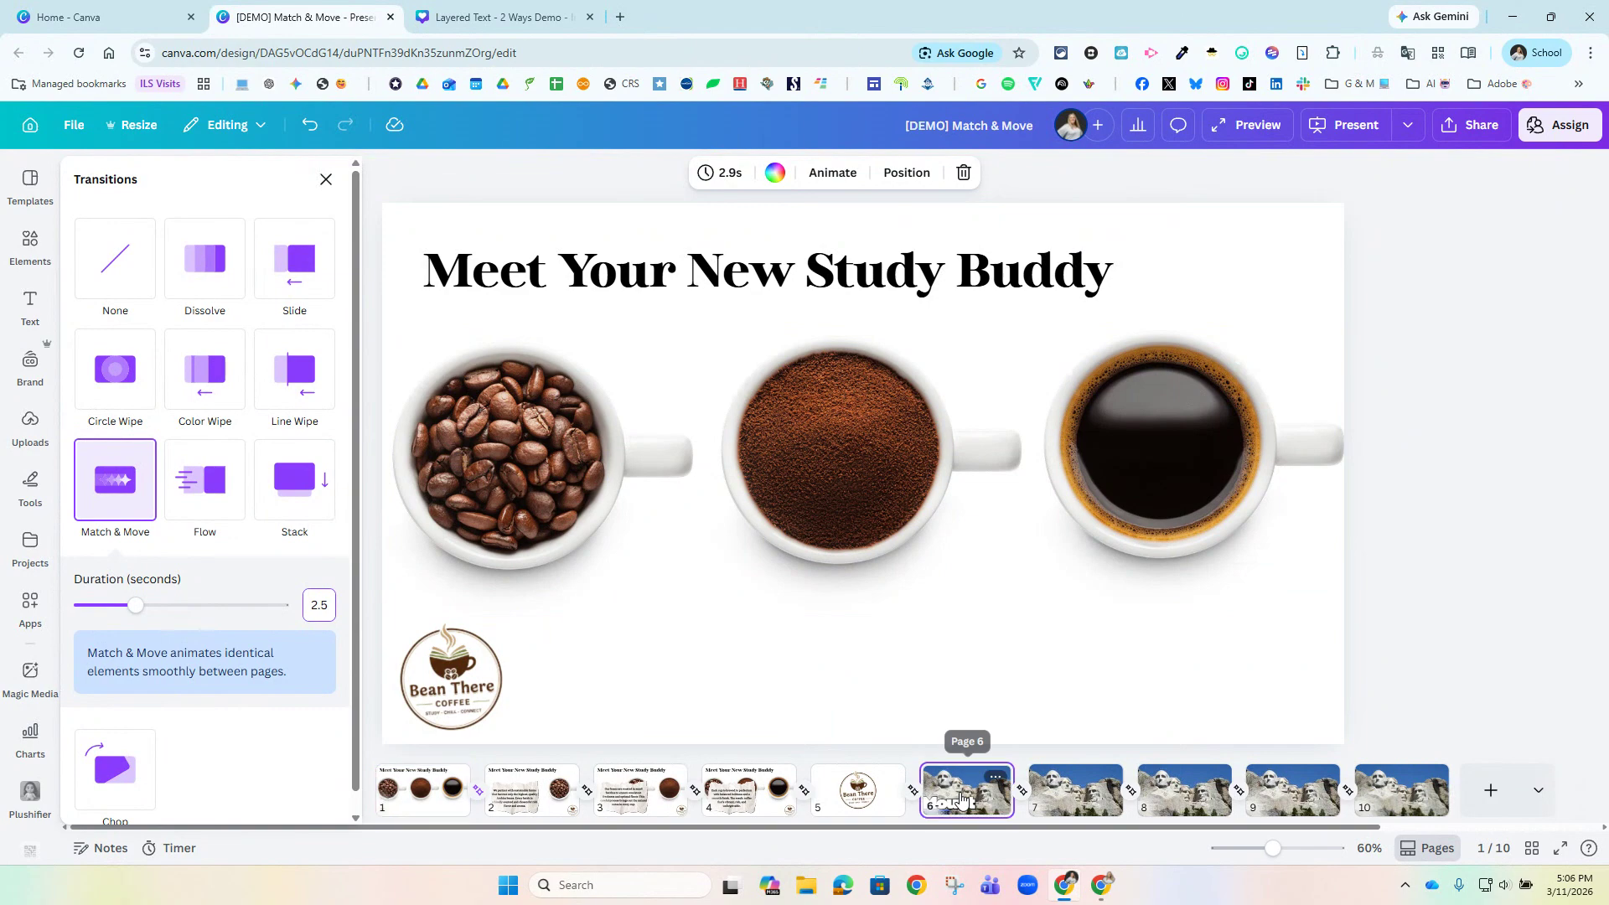
# Enlarge the Mount Rushmore photo on page 7 and reposition it to zoom in on the first two carved faces.
pyautogui.click(970, 768)
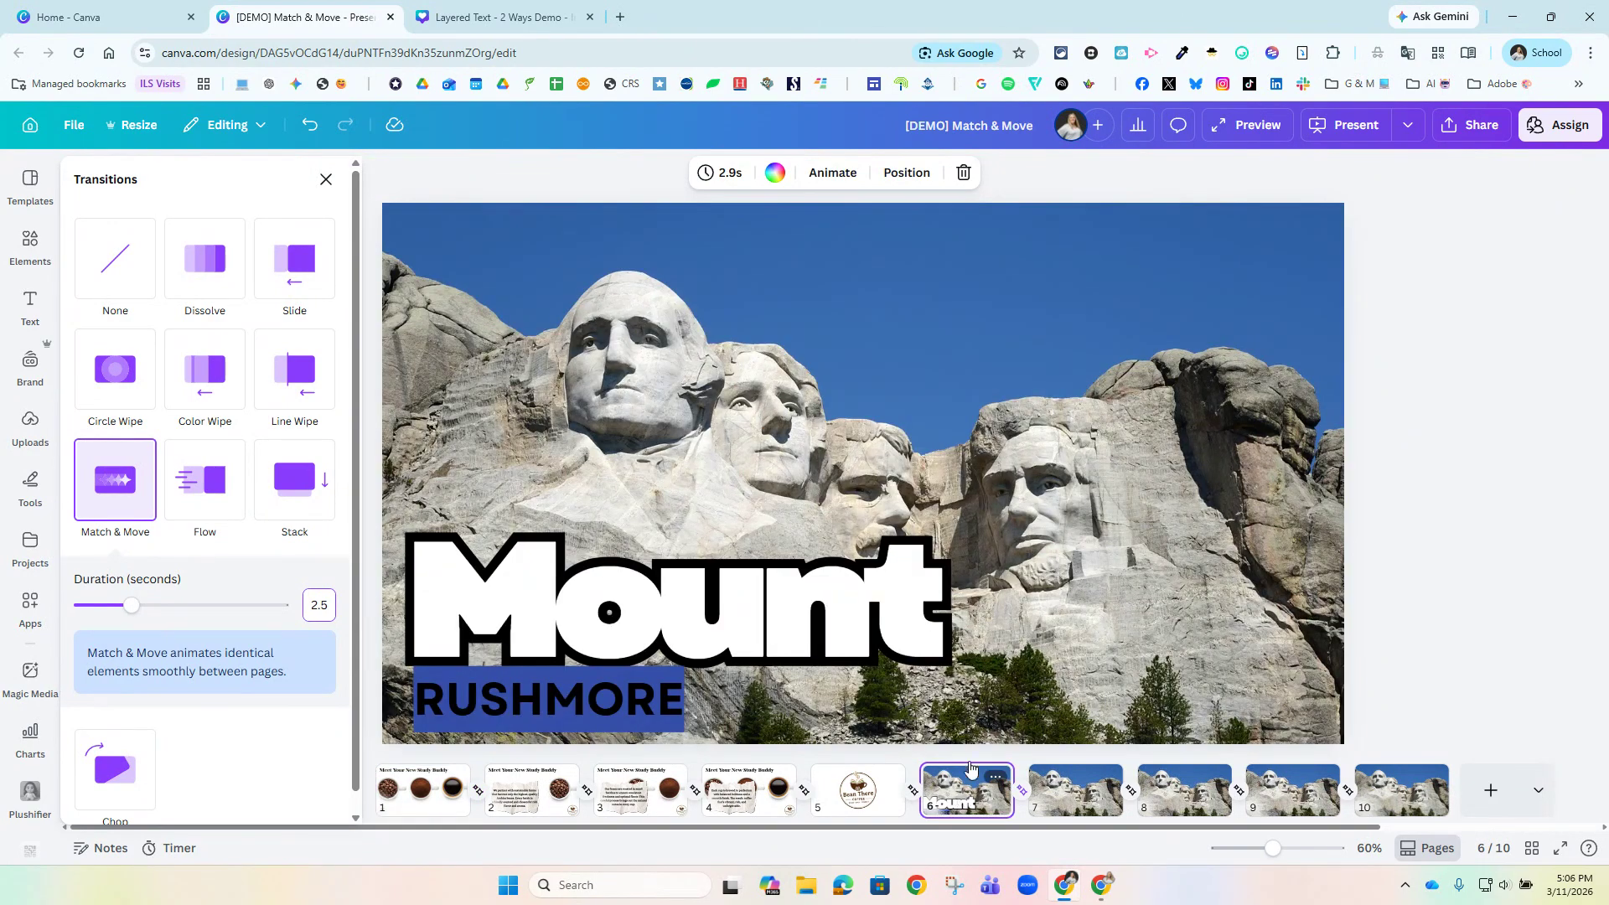
pyautogui.click(1083, 795)
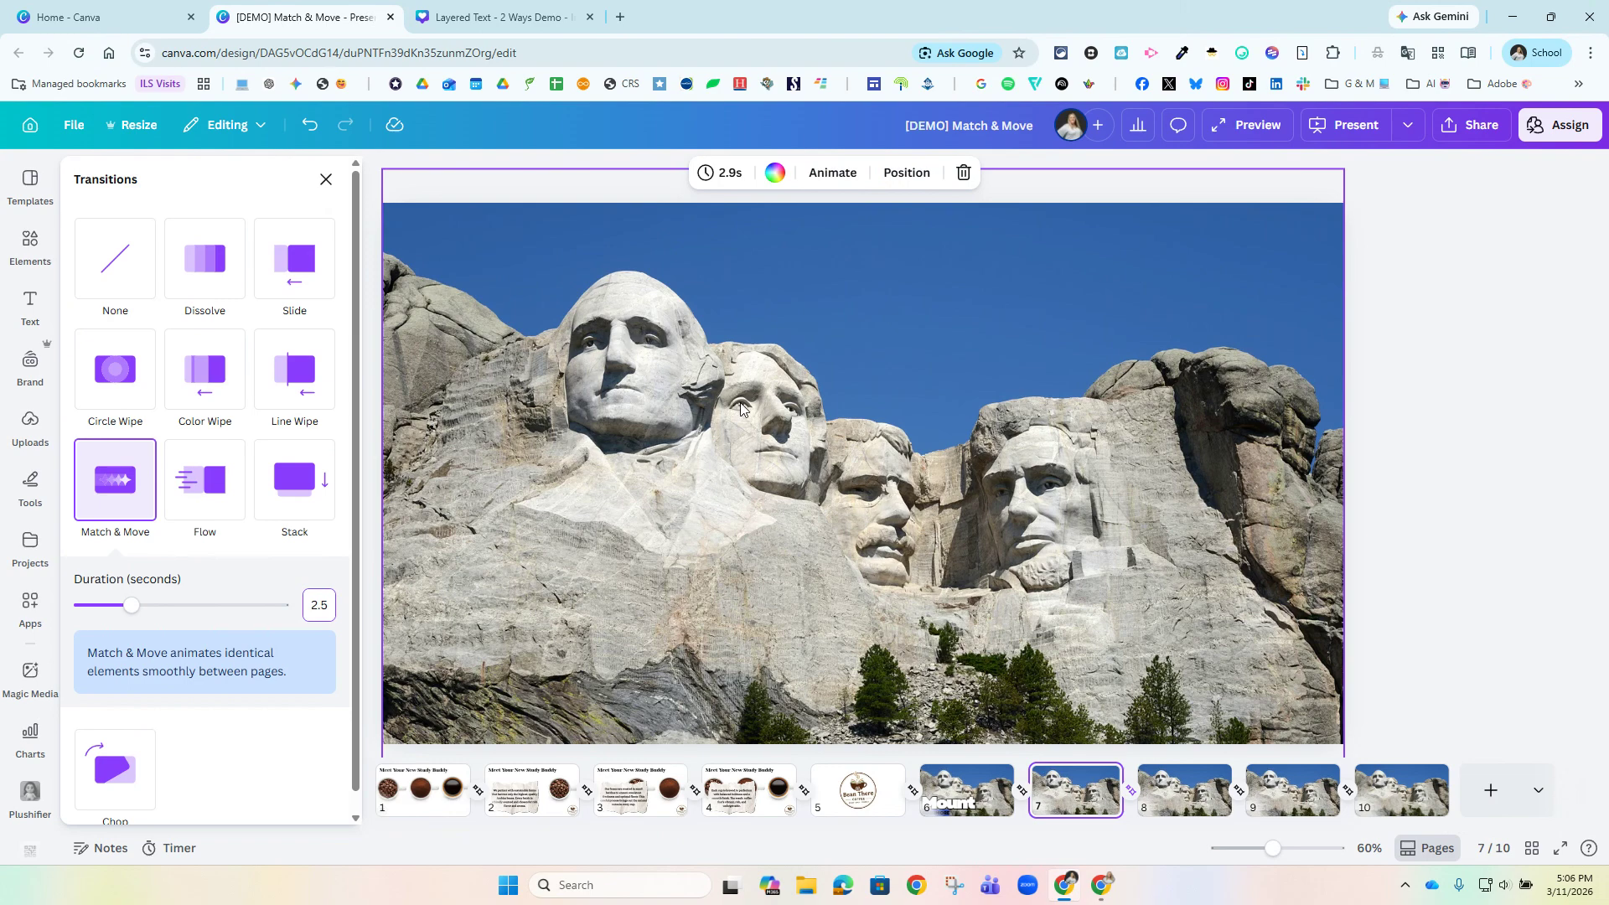
pyautogui.click(641, 364)
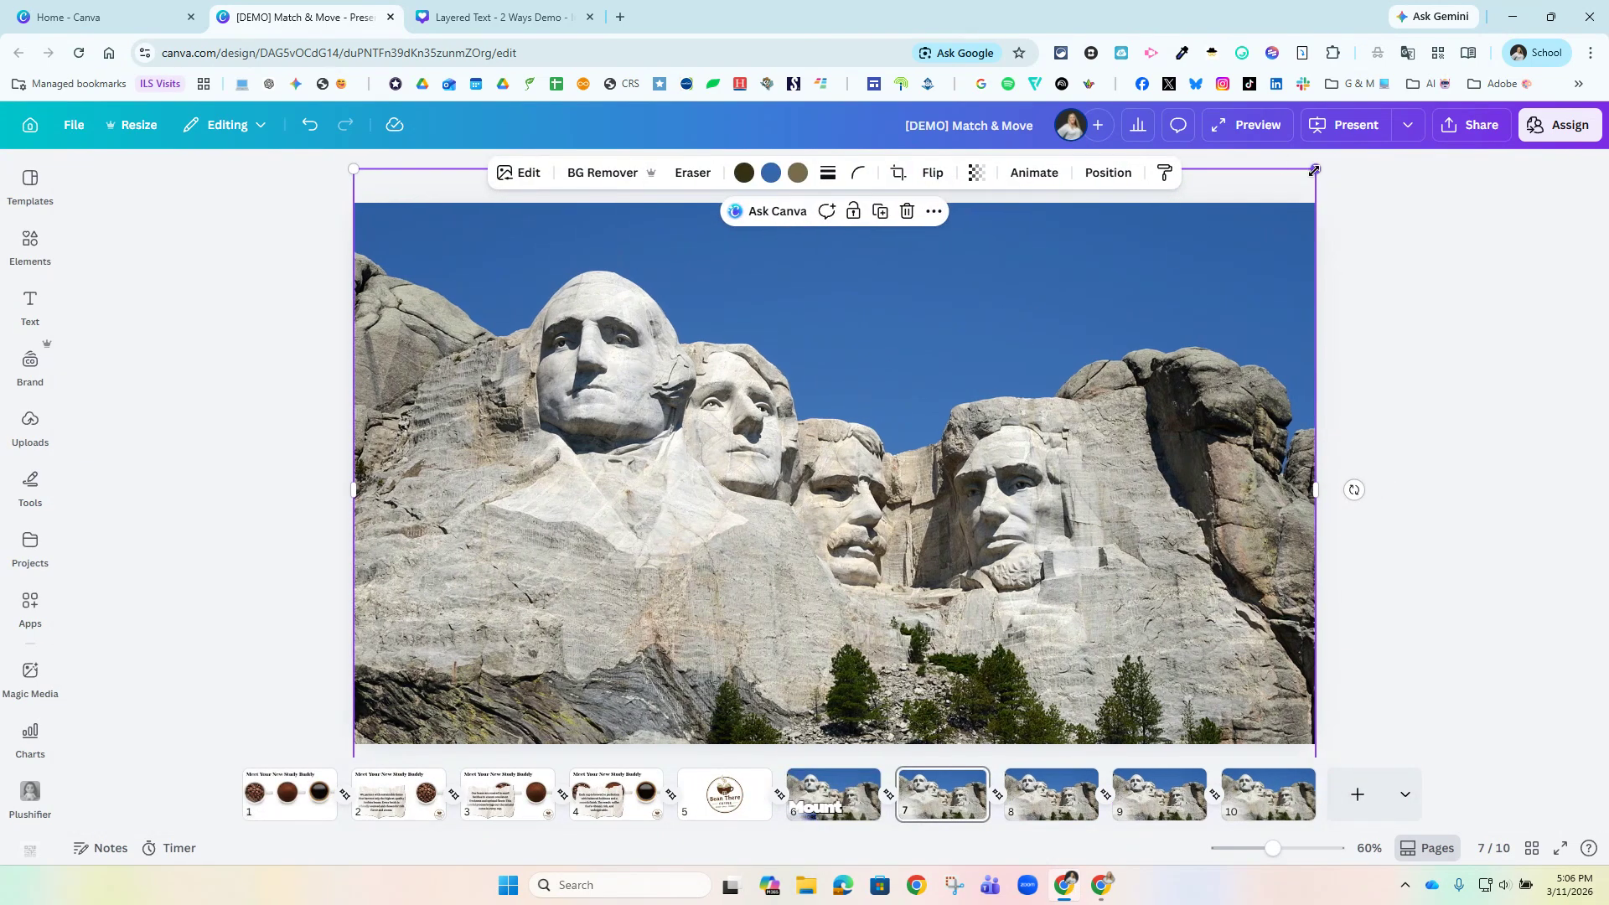
pyautogui.moveTo(1315, 170); pyautogui.dragTo(1390, 121)
pyautogui.moveTo(1008, 428); pyautogui.dragTo(1020, 323)
pyautogui.moveTo(1057, 429); pyautogui.dragTo(918, 340)
pyautogui.moveTo(1259, 619); pyautogui.dragTo(1605, 759)
pyautogui.moveTo(1607, 900); pyautogui.dragTo(1608, 903)
pyautogui.moveTo(585, 435); pyautogui.dragTo(697, 566)
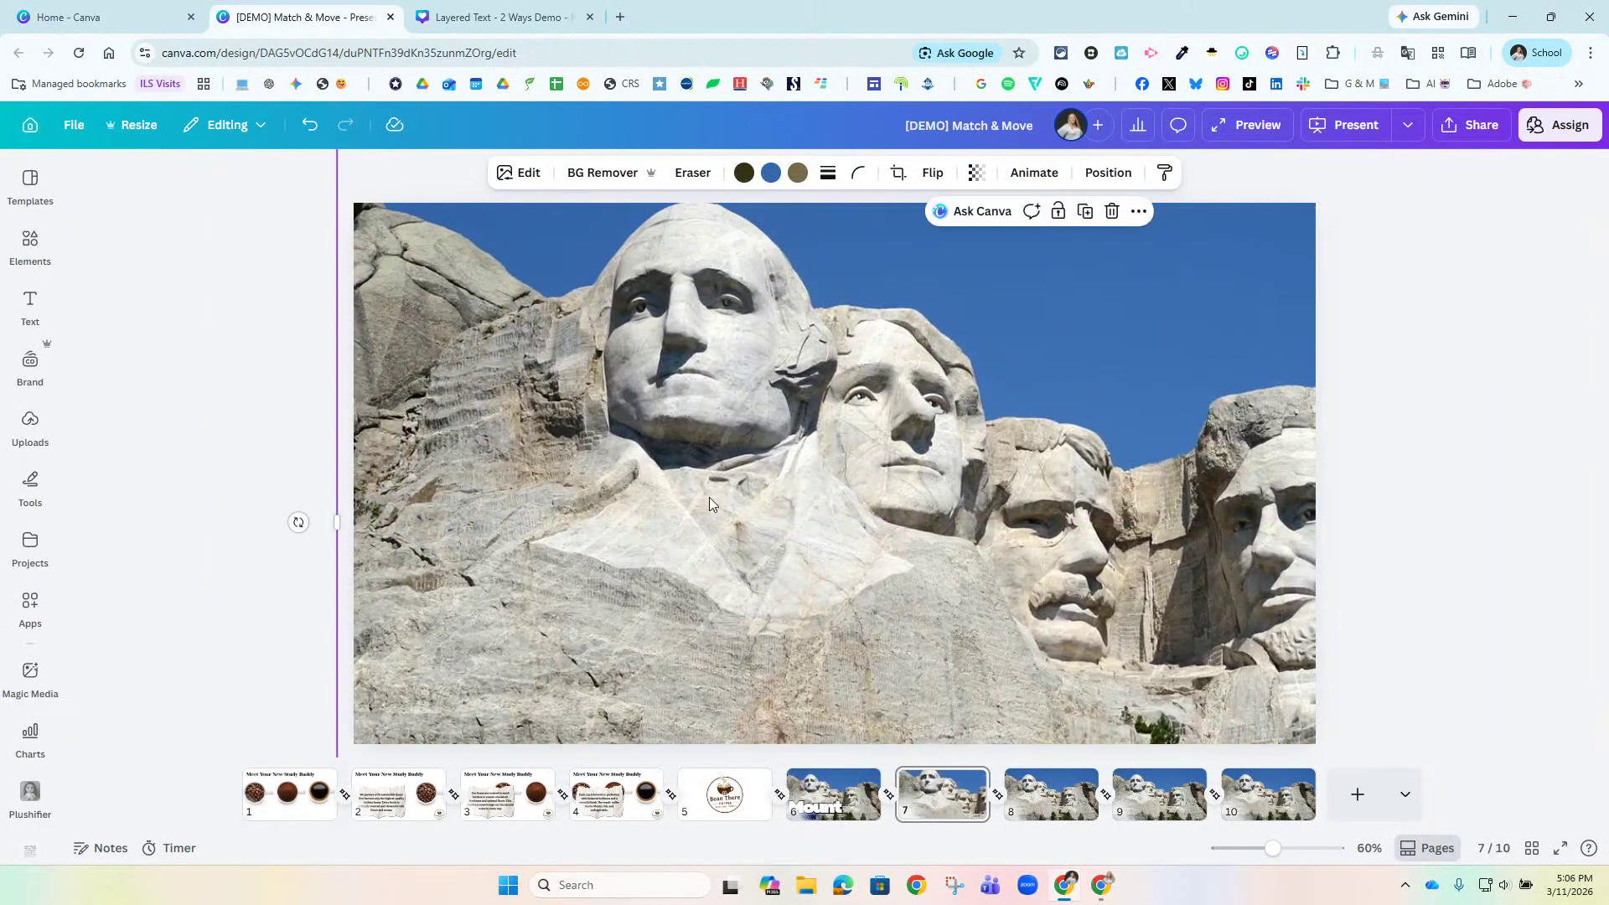
# Look through the remaining Mount Rushmore pages, return to the slideshow, and advance it to the Canva Code slide.
pyautogui.click(1058, 800)
pyautogui.click(1235, 800)
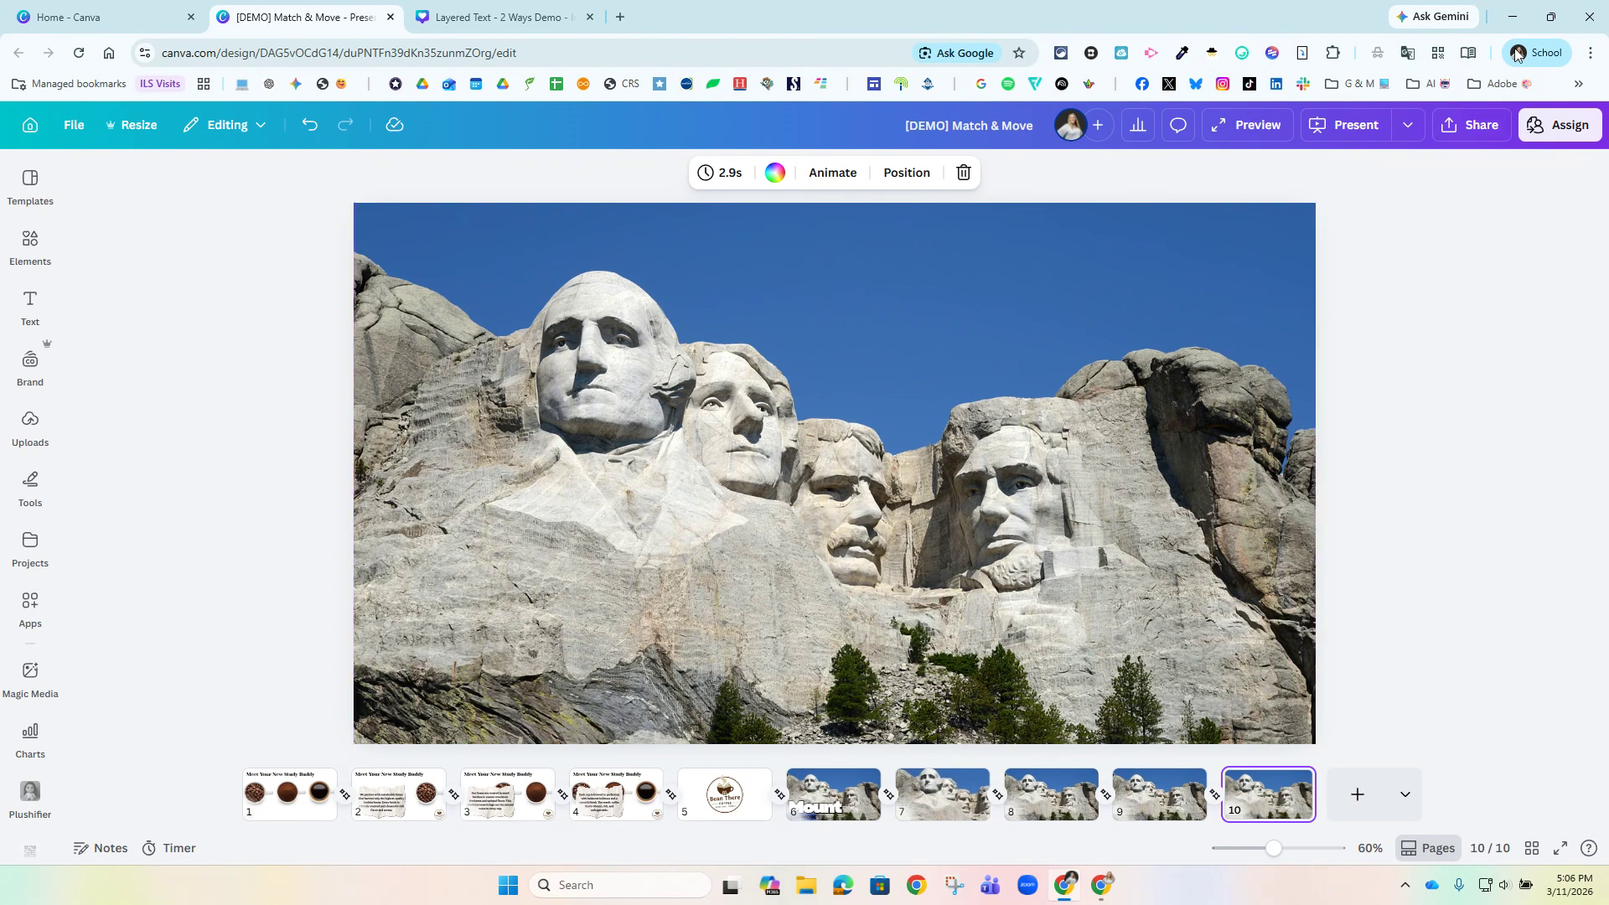
pyautogui.click(1513, 17)
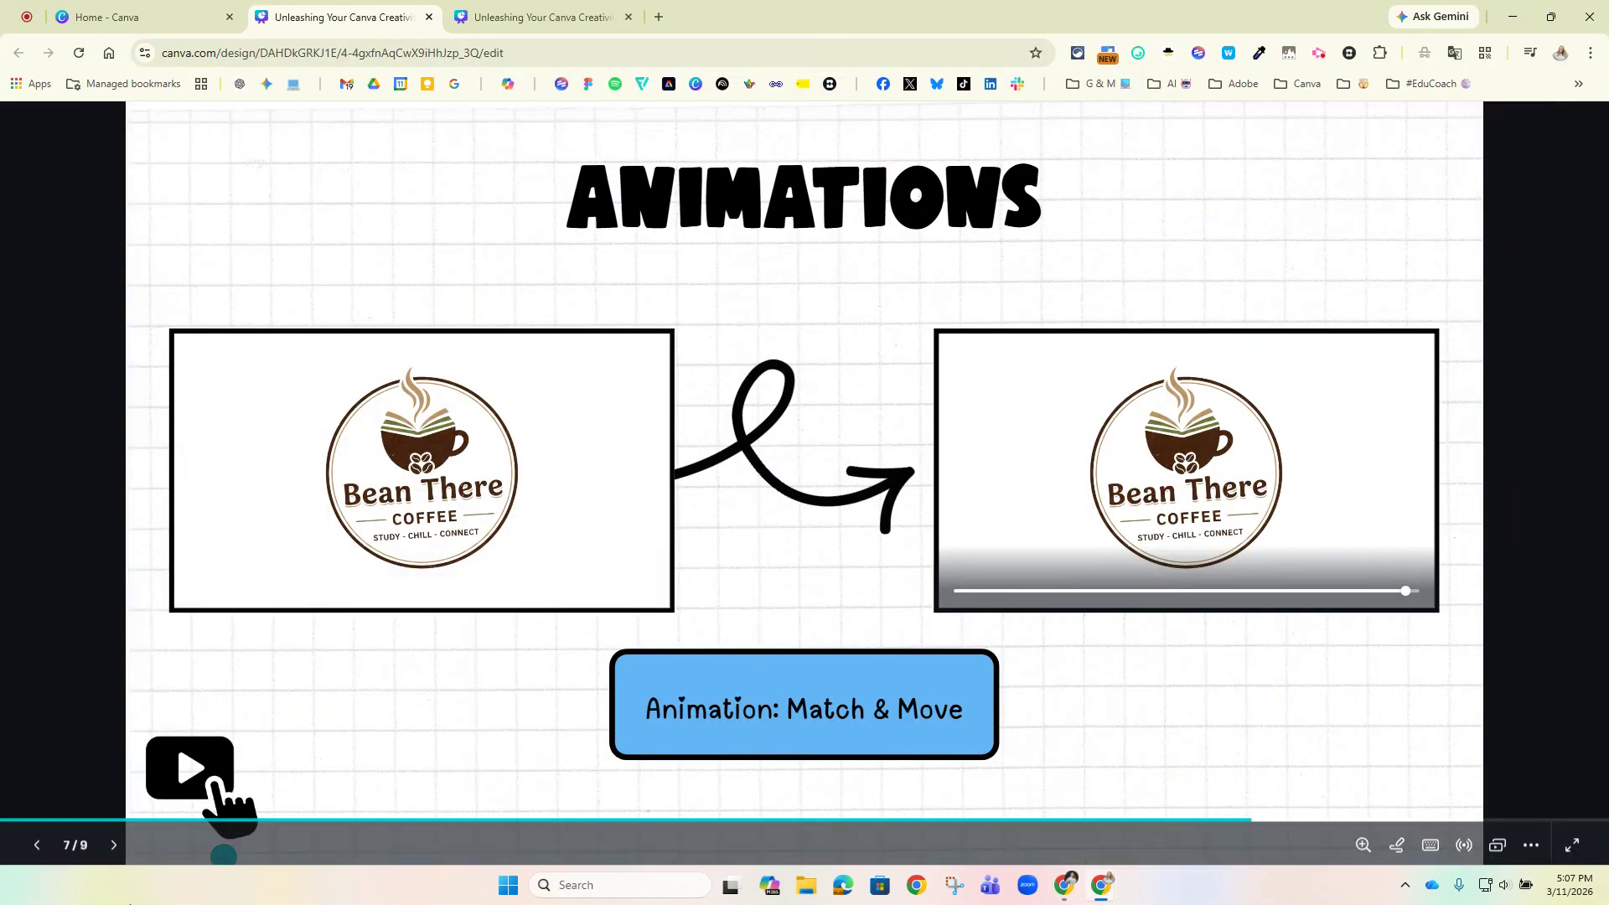
pyautogui.click(115, 850)
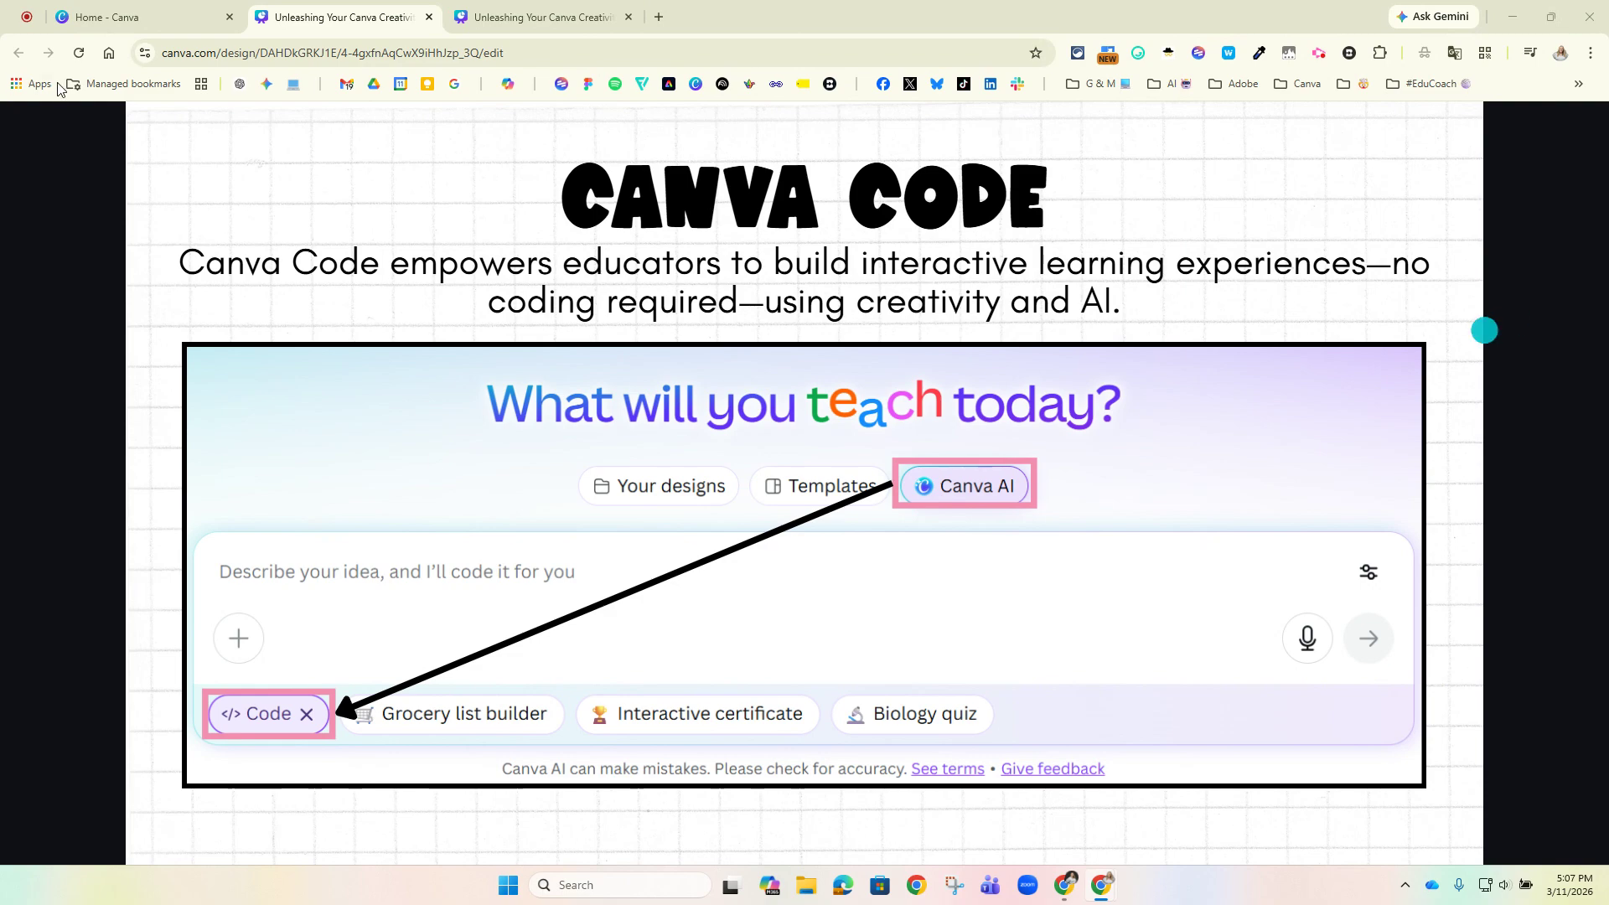
# Open the Canva Code Science Example document from the copied link, decline the profile switch, and review its Food Chain Sorting Game prompt.
pyautogui.click(659, 17)
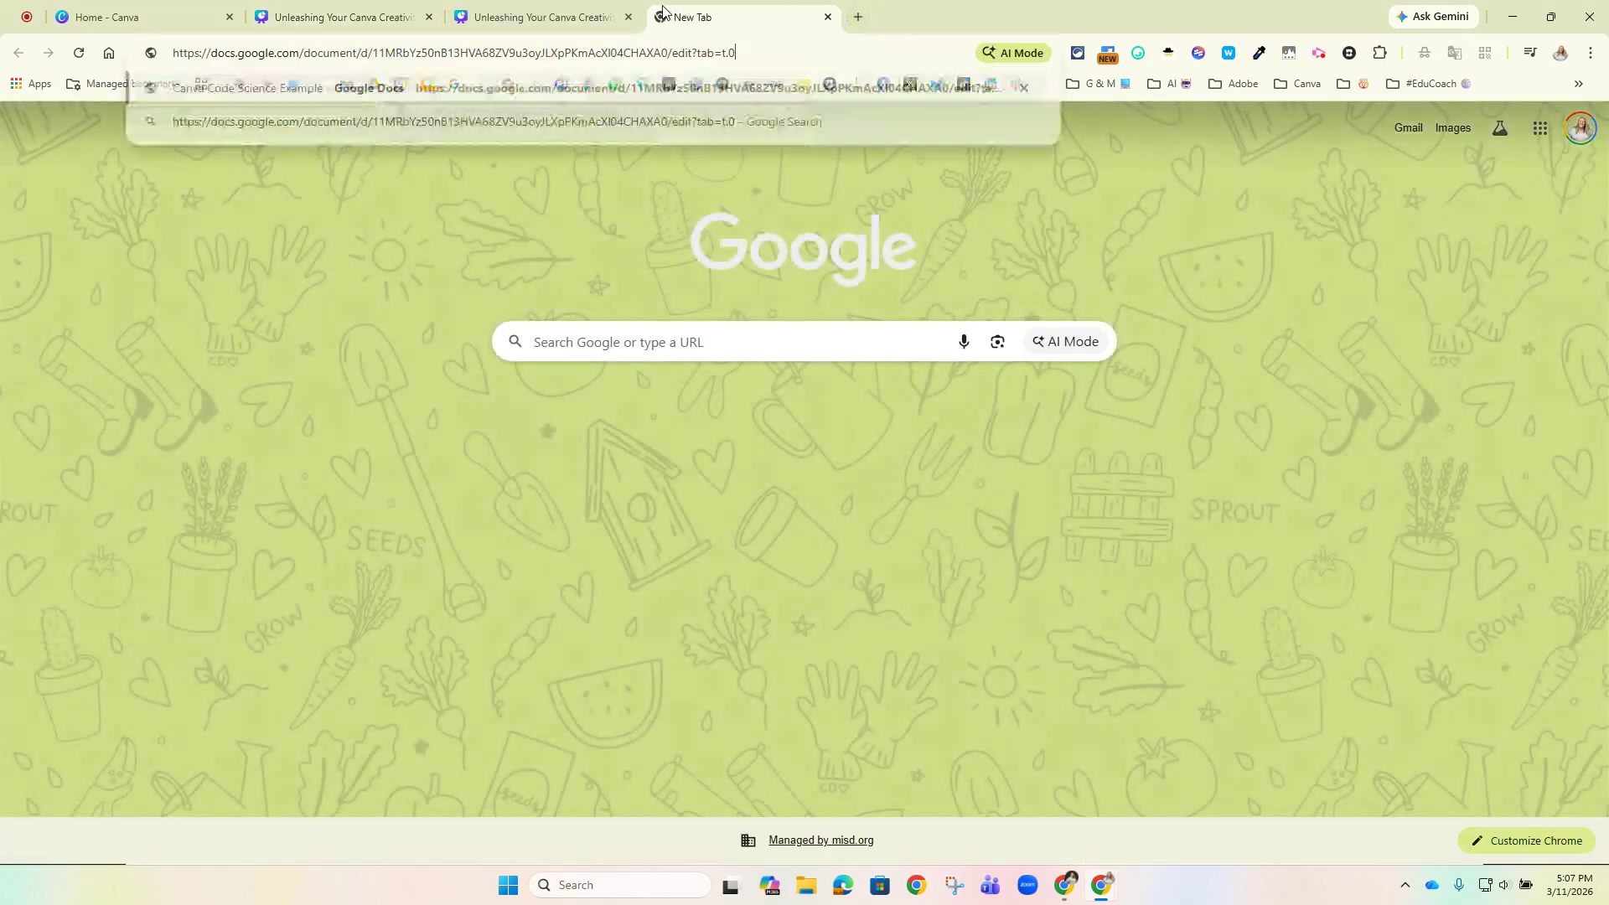
pyautogui.press('Return')
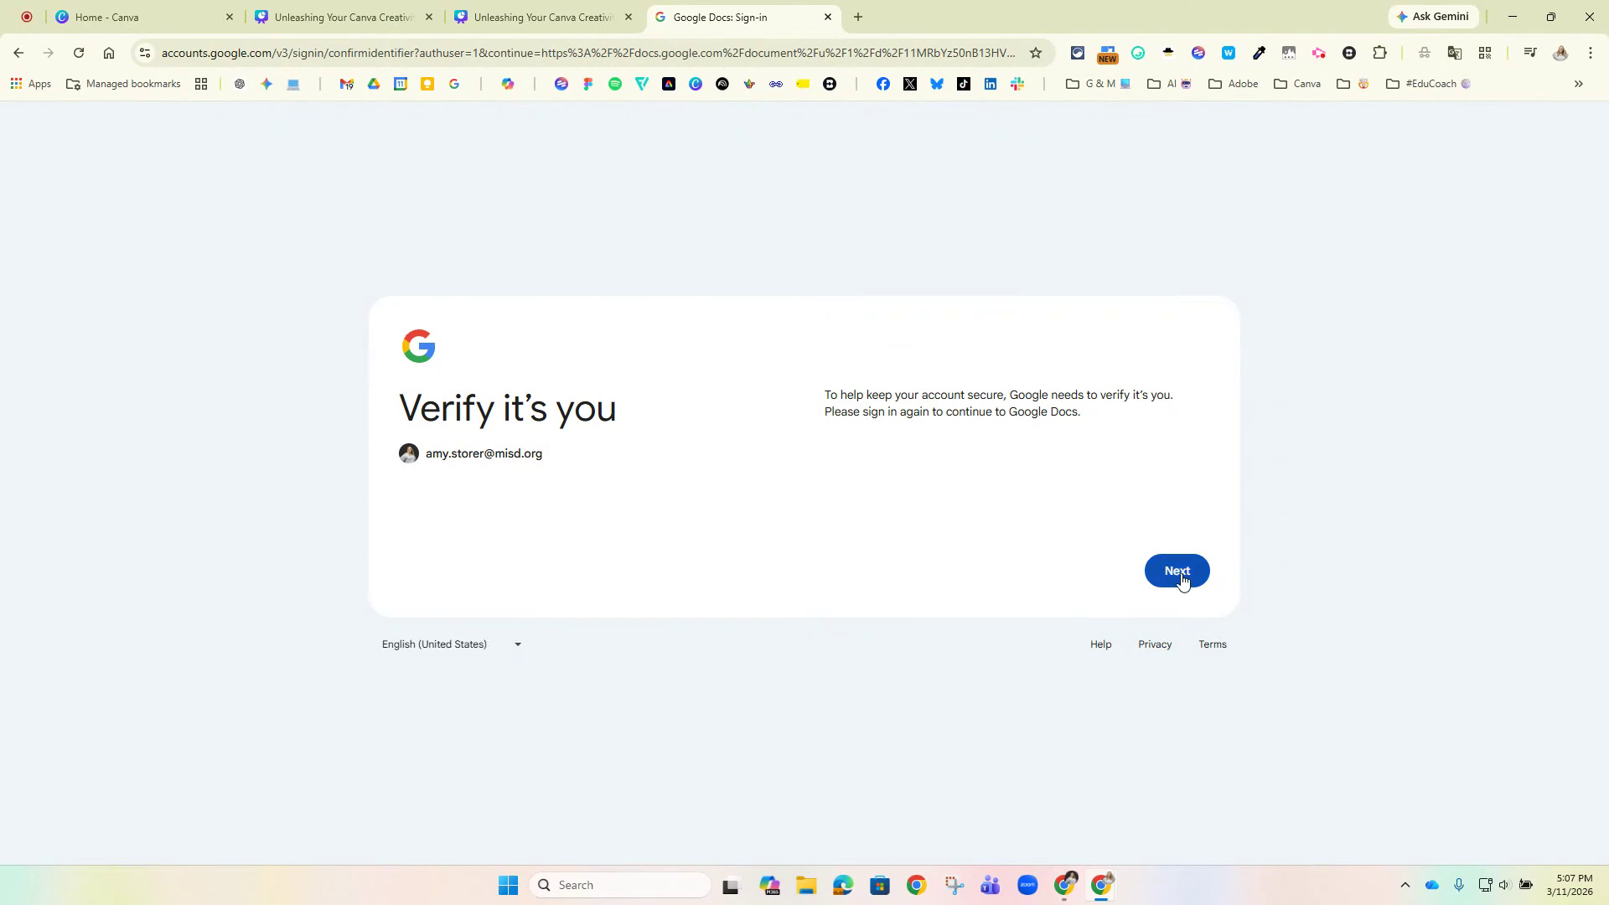
pyautogui.click(1197, 573)
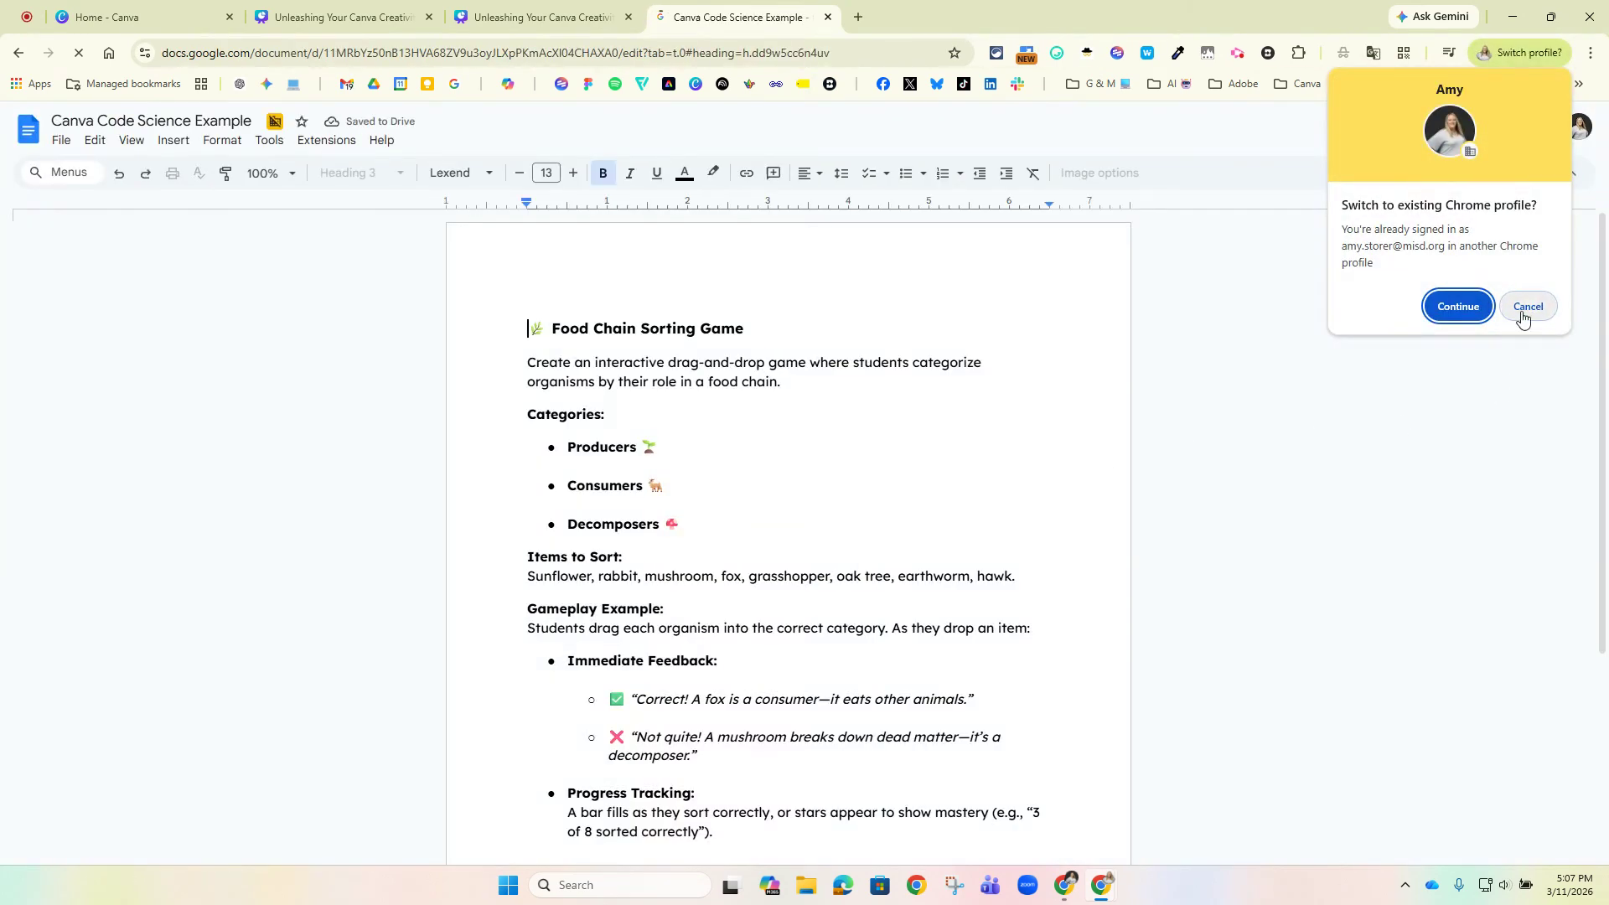
pyautogui.click(1524, 312)
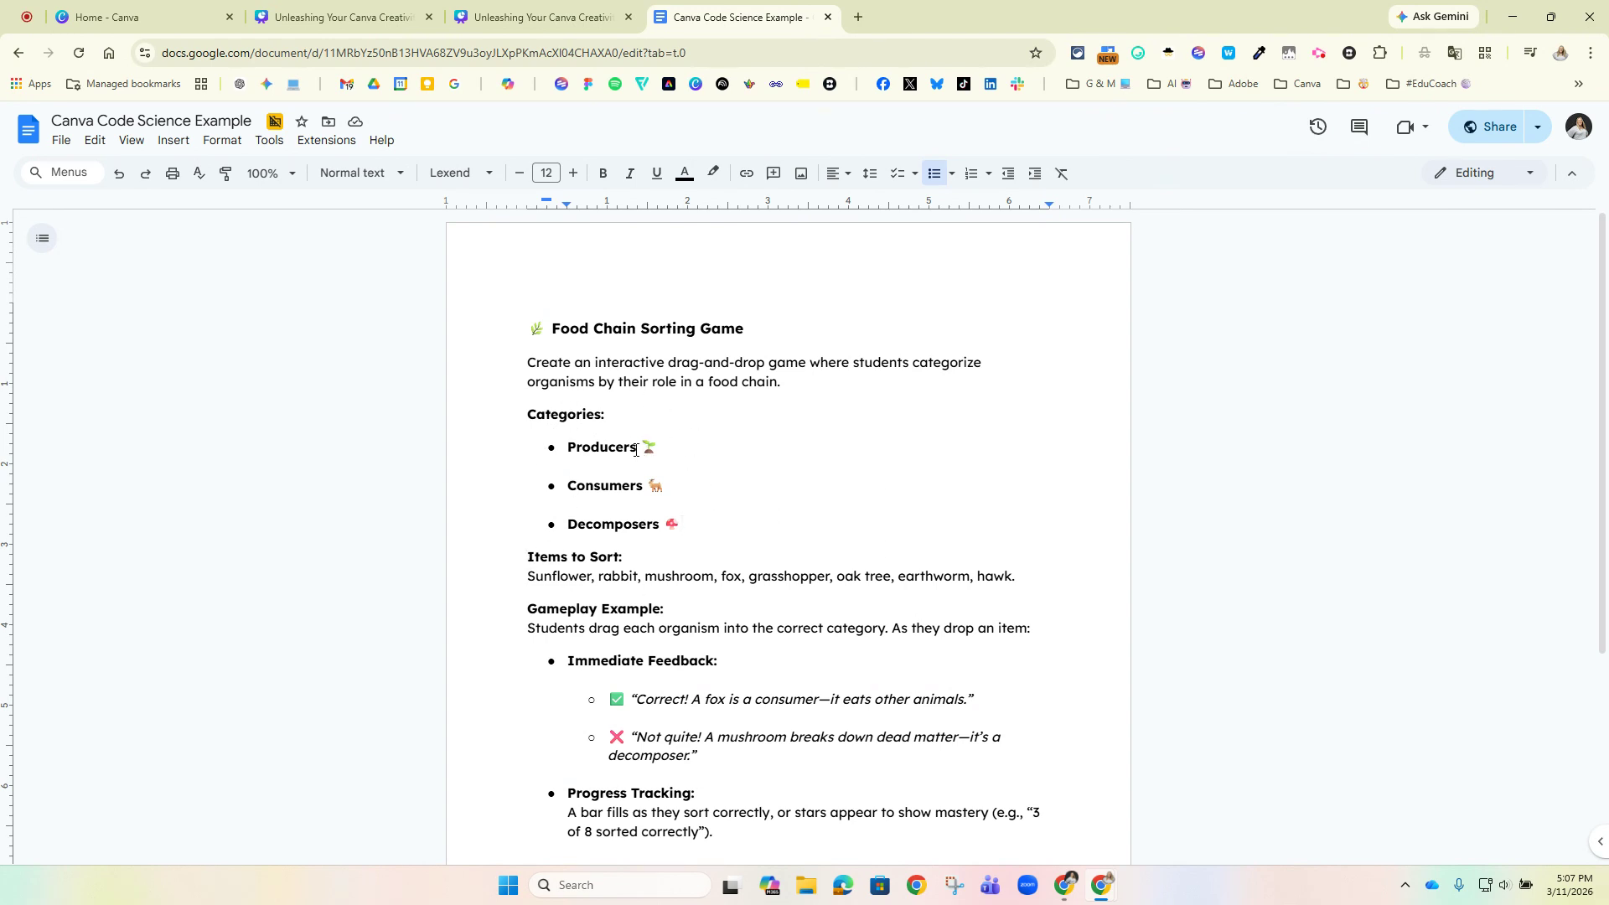
pyautogui.scroll(-3, 658, 524)
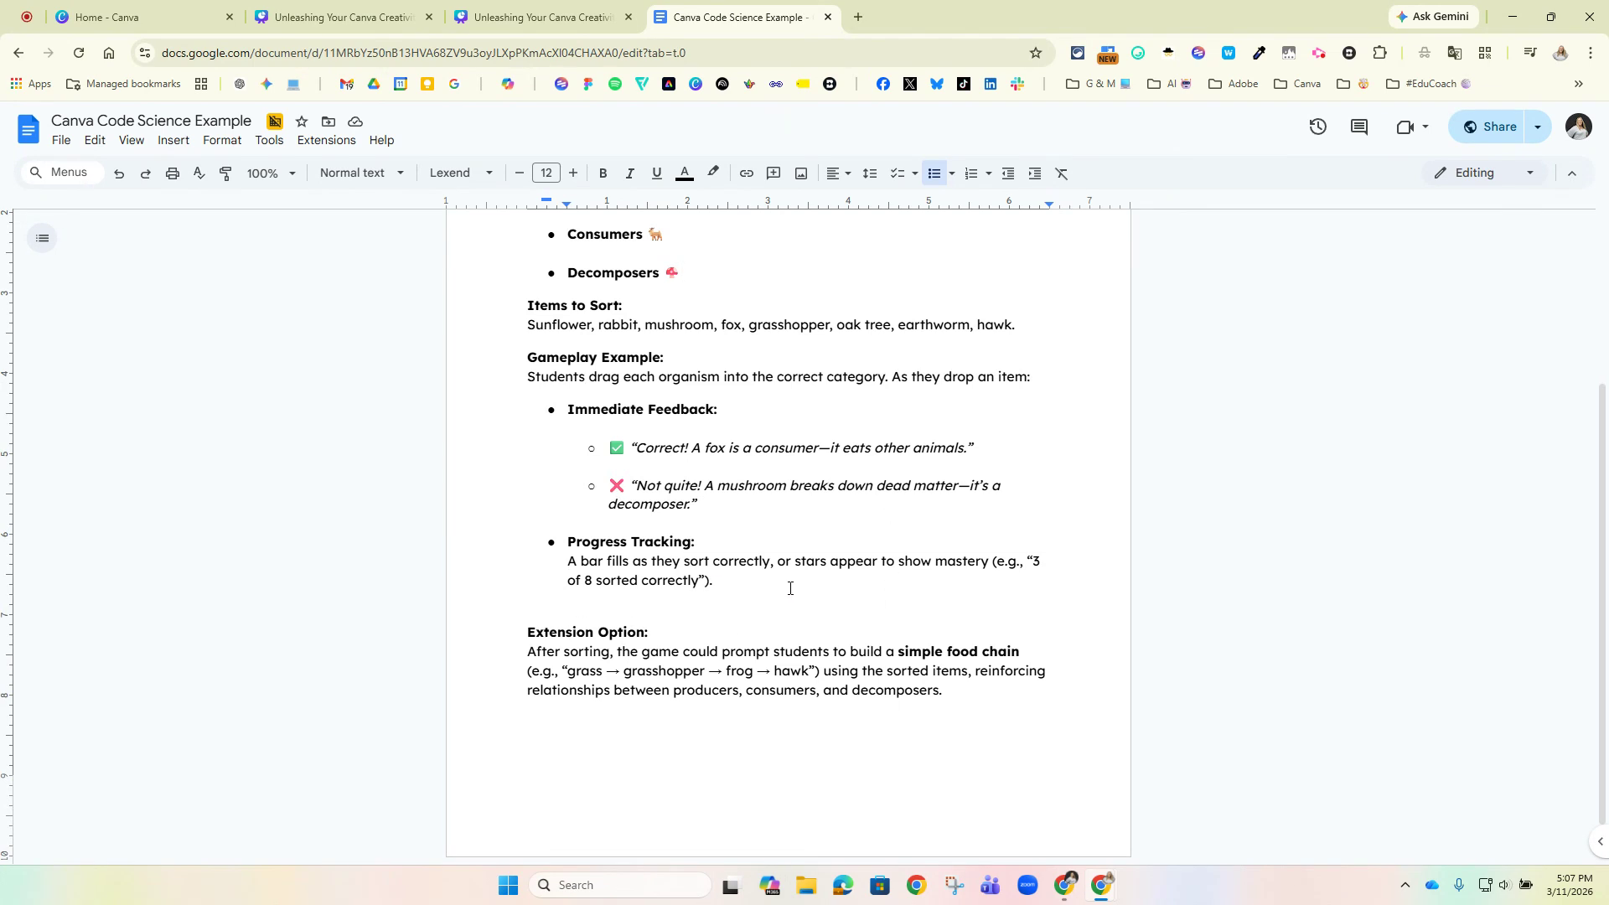
pyautogui.scroll(3, 624, 596)
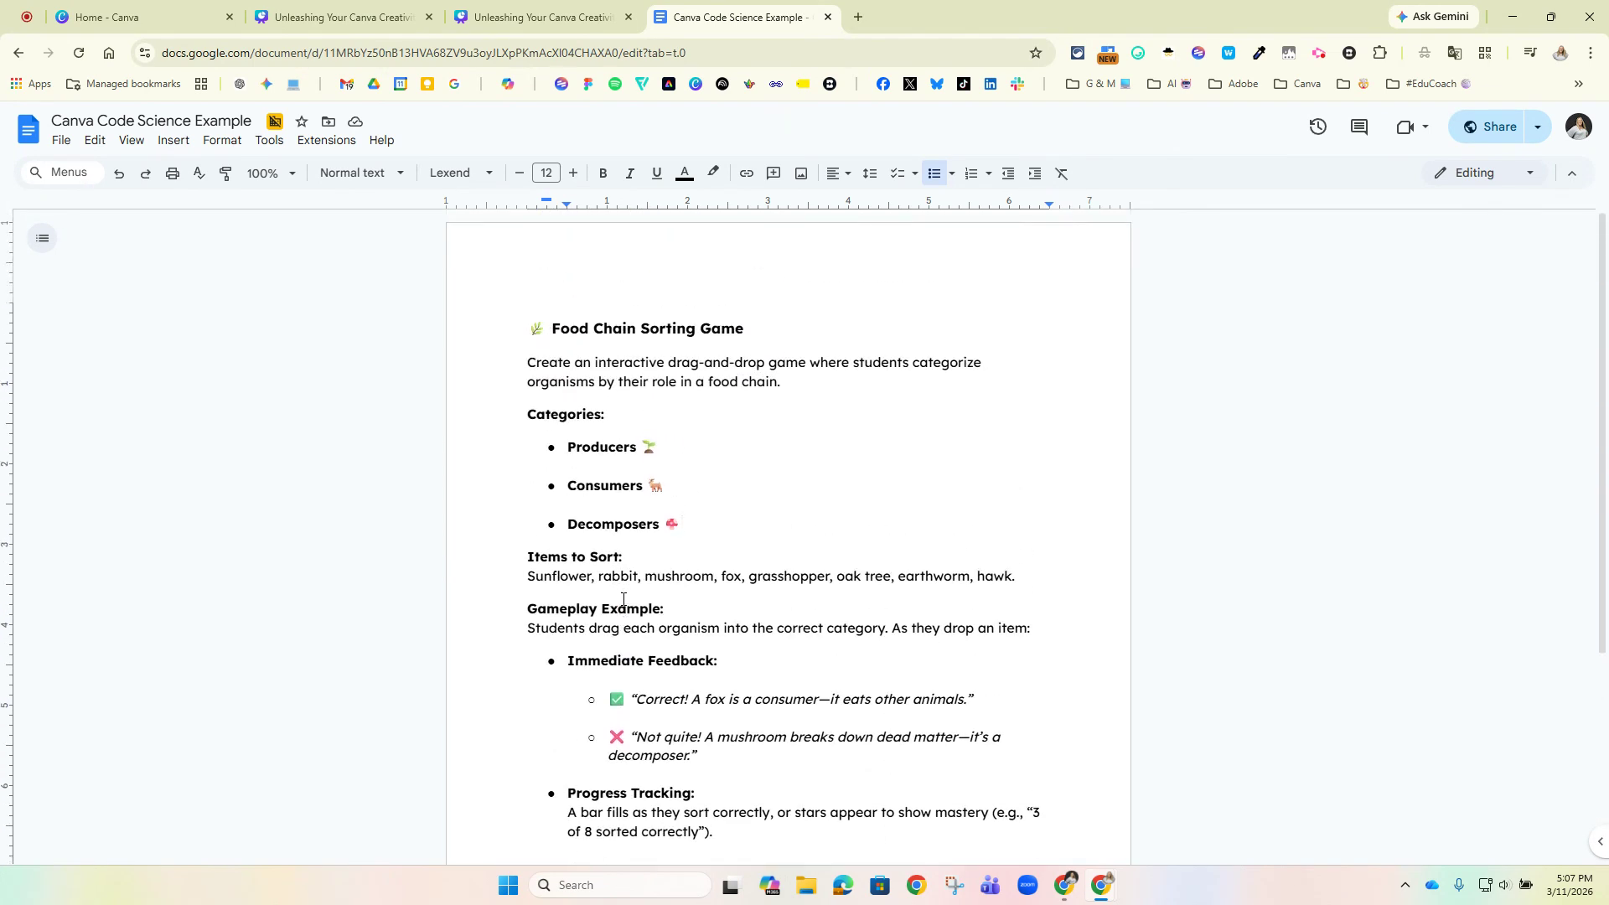
pyautogui.scroll(-1, 623, 598)
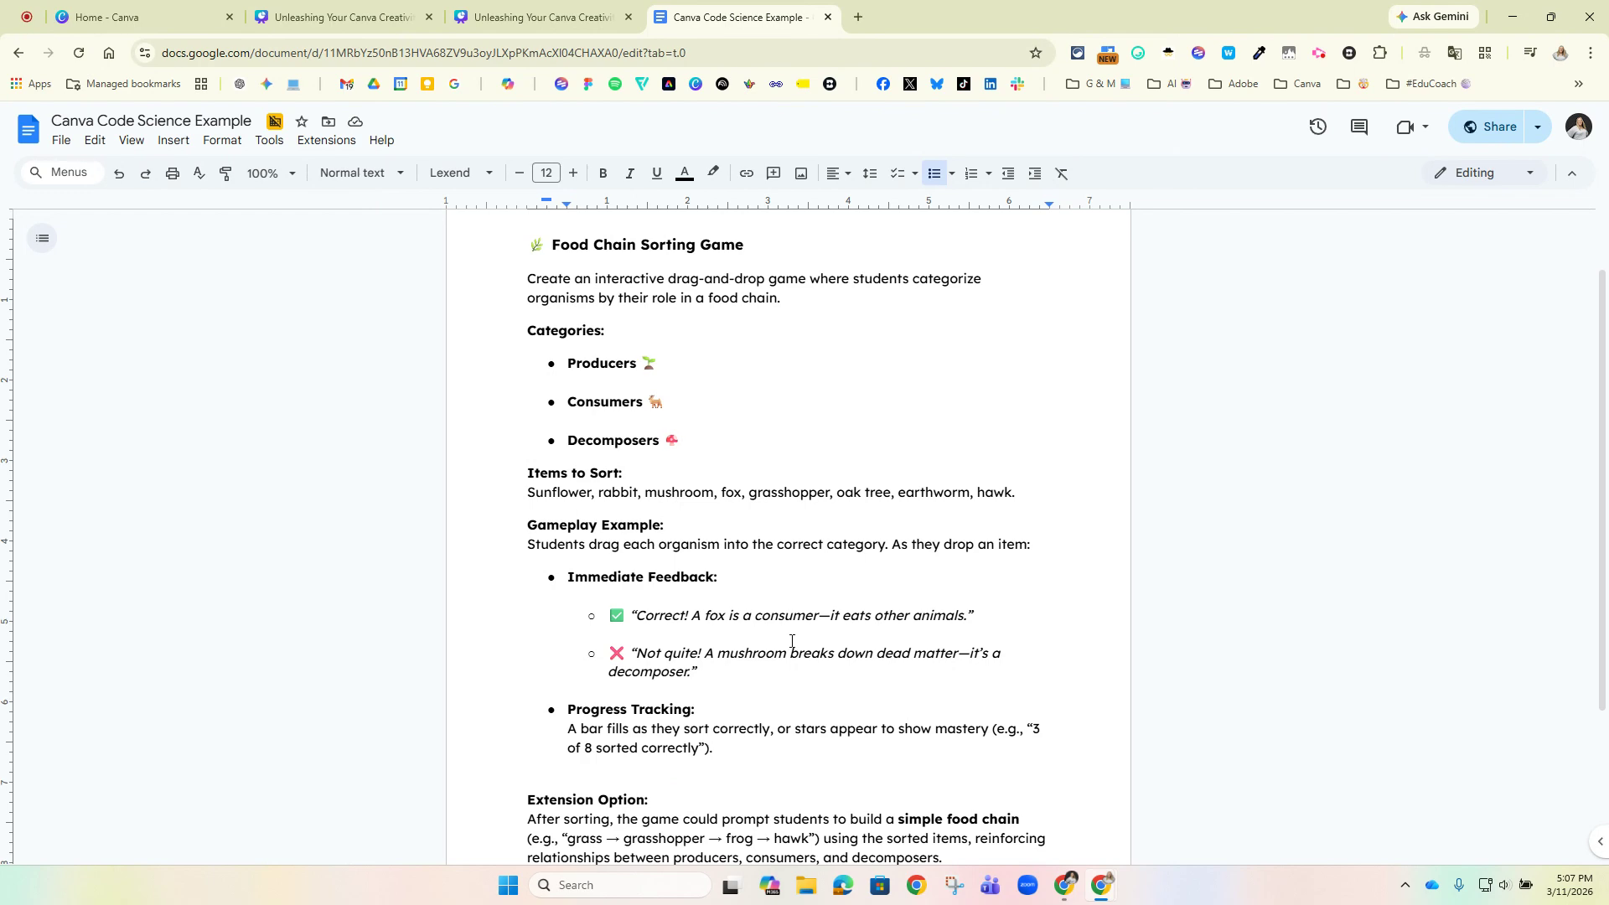
# Return to the Canva home page and open Canva AI in Code mode.
pyautogui.click(542, 19)
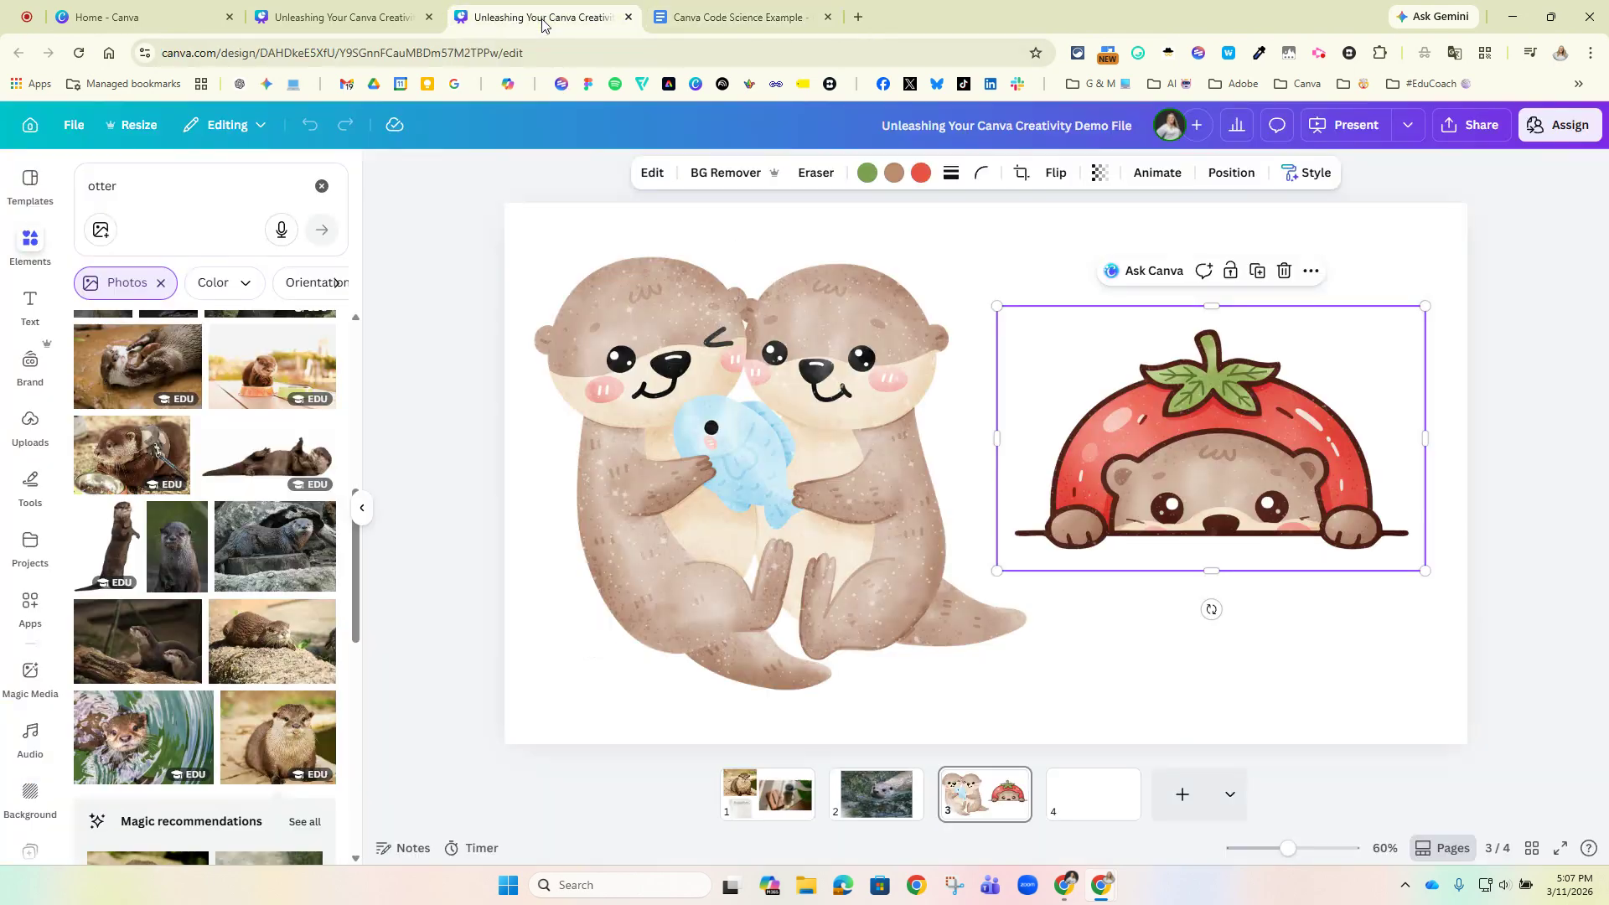
pyautogui.click(142, 17)
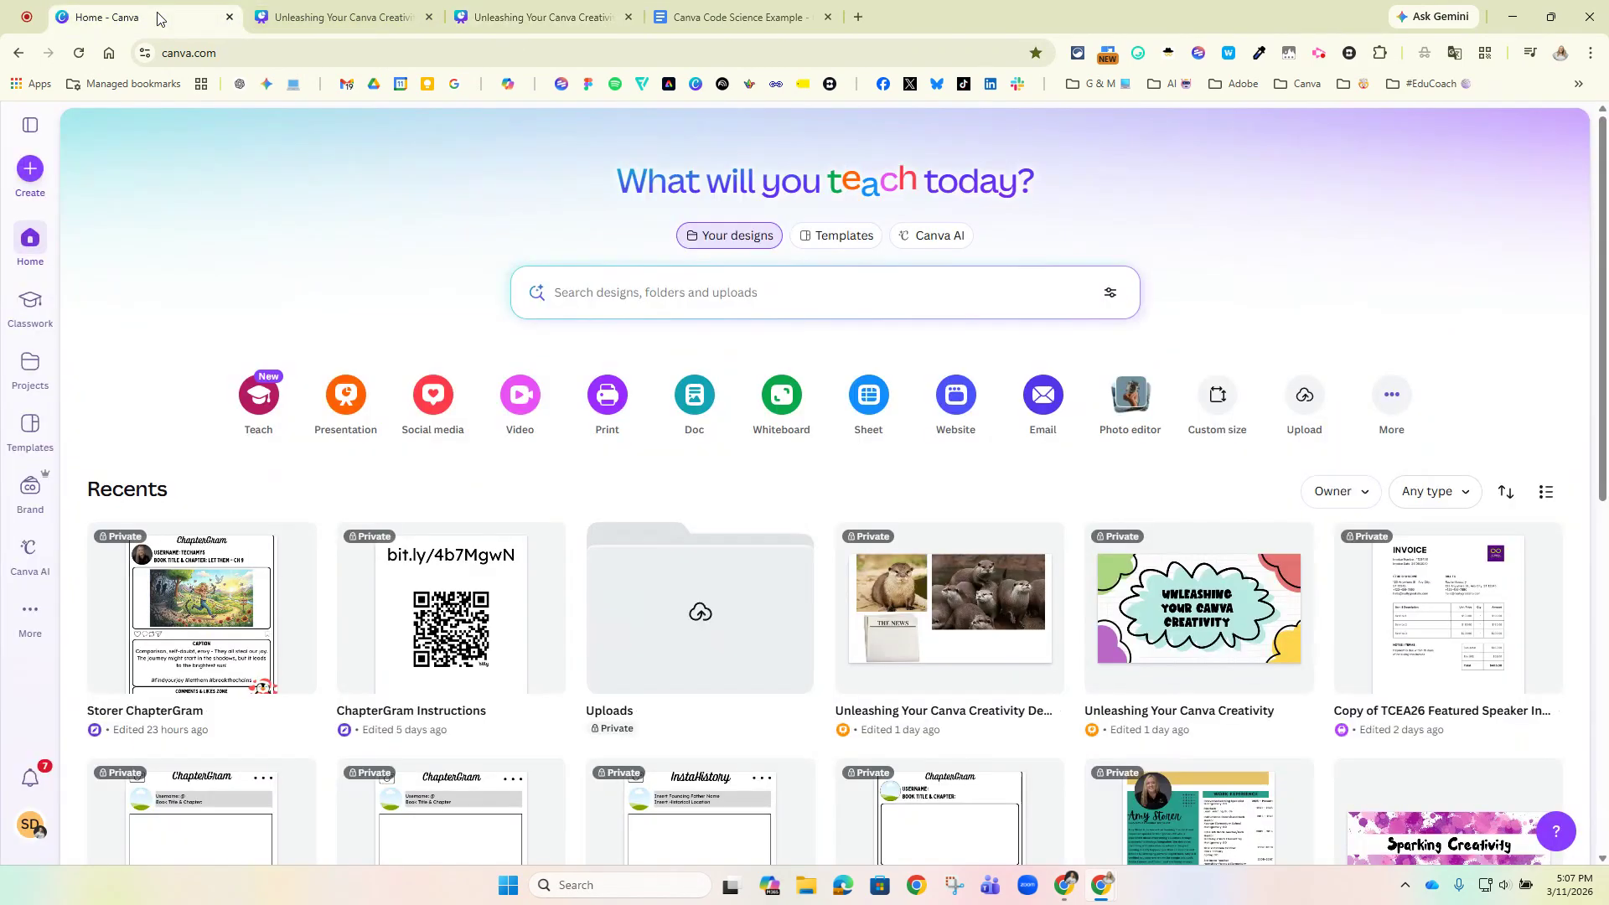
pyautogui.click(936, 236)
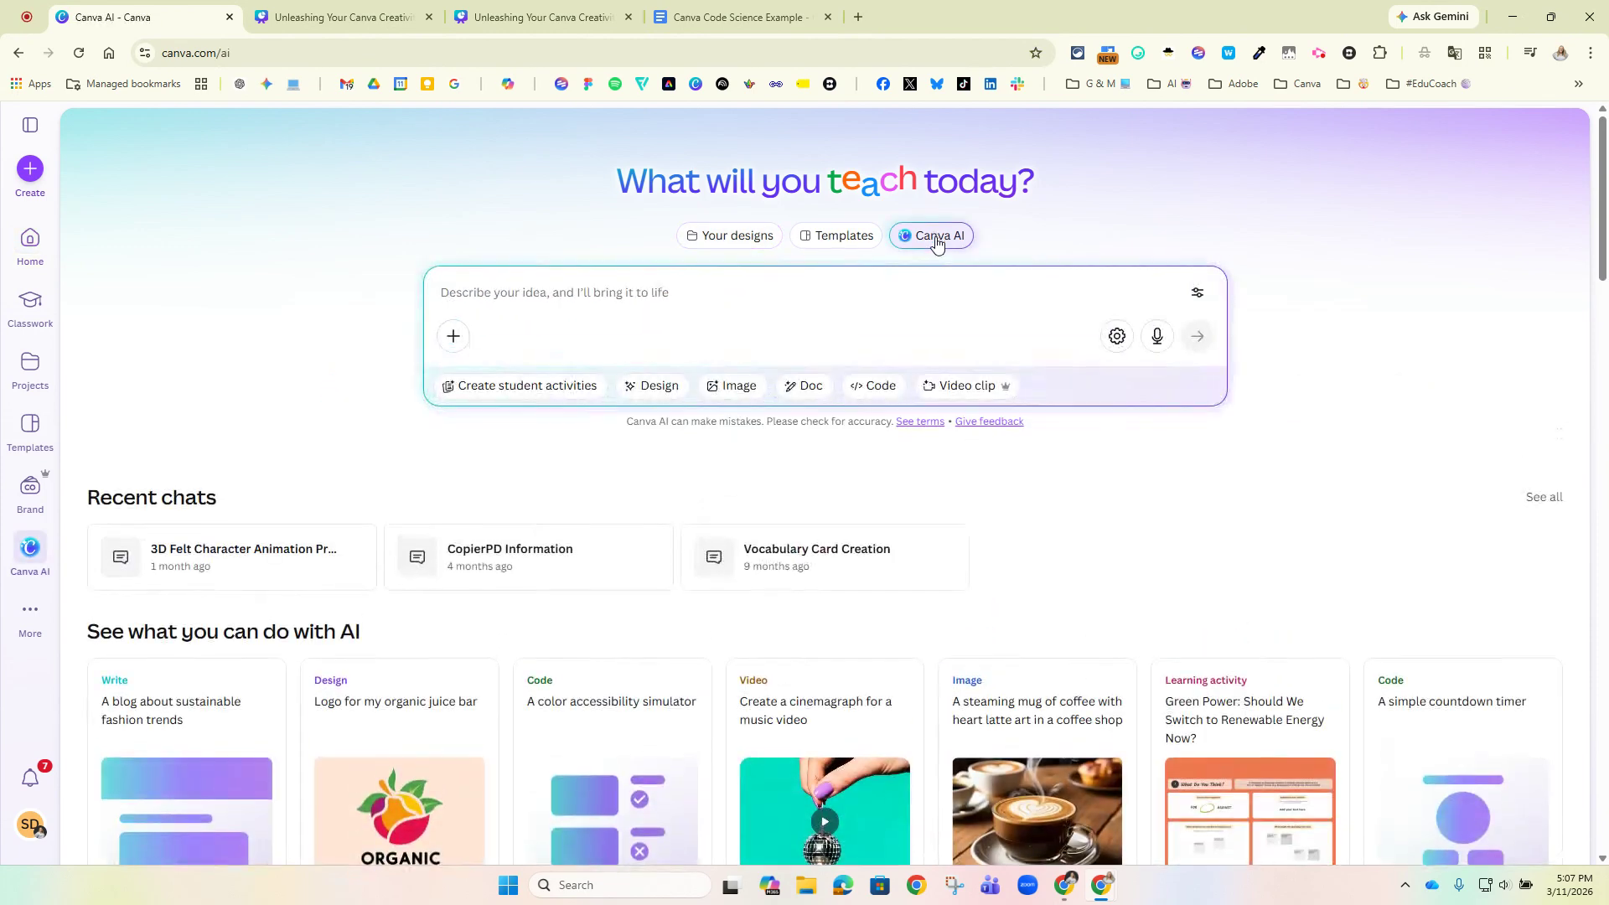
pyautogui.click(883, 391)
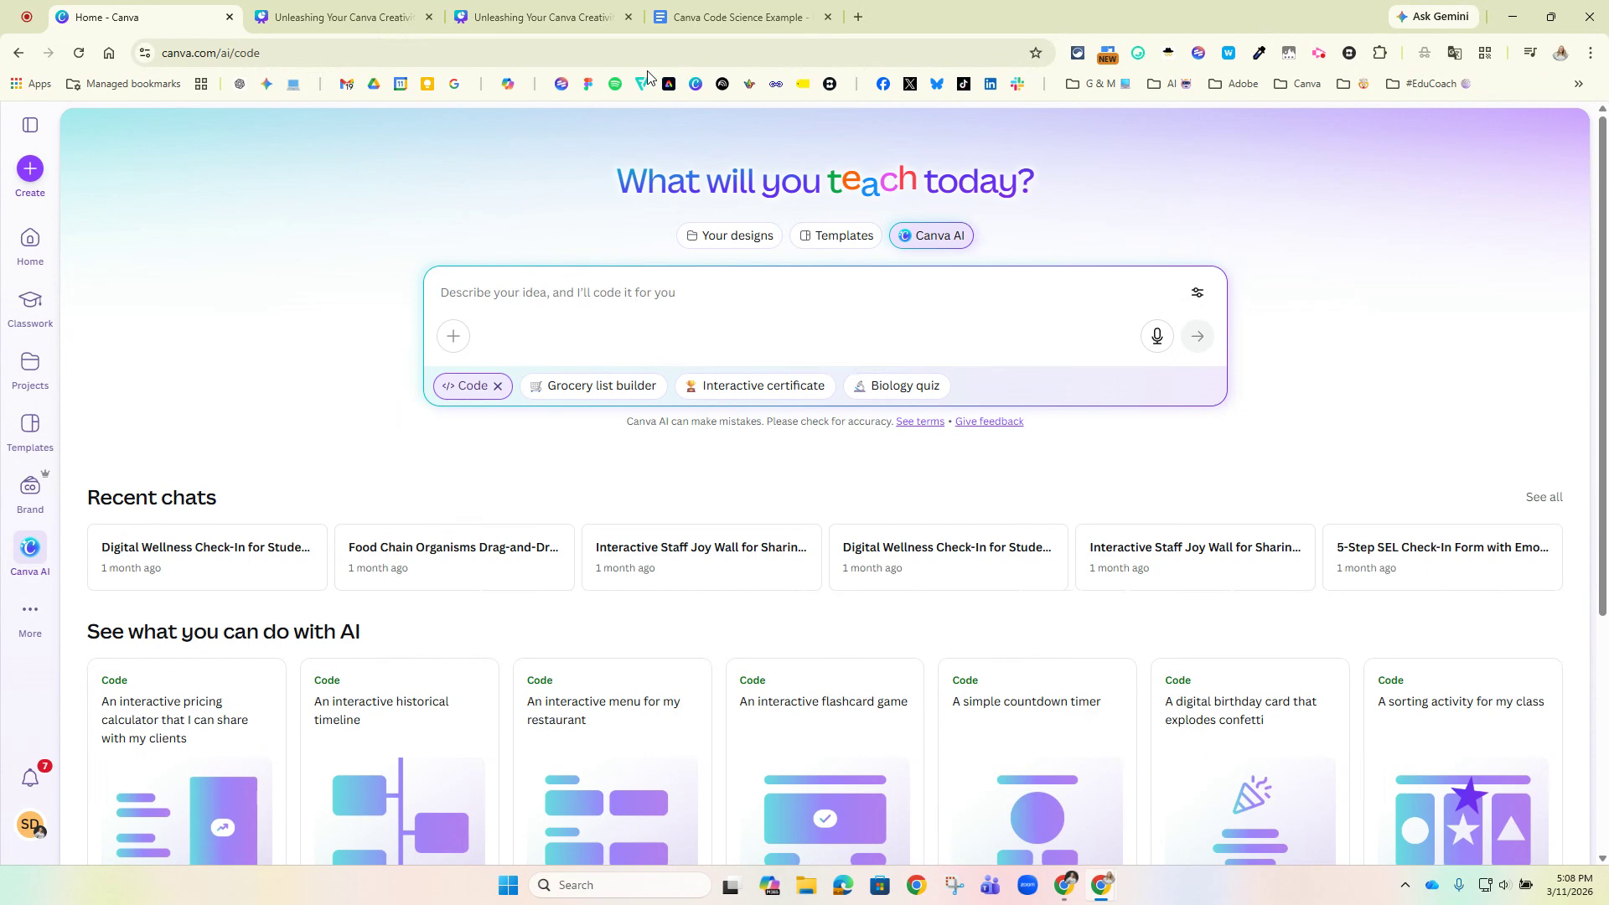
# Copy the document's game description from its opening sentence through Progress Tracking and submit it as the Canva Code prompt.
pyautogui.click(675, 20)
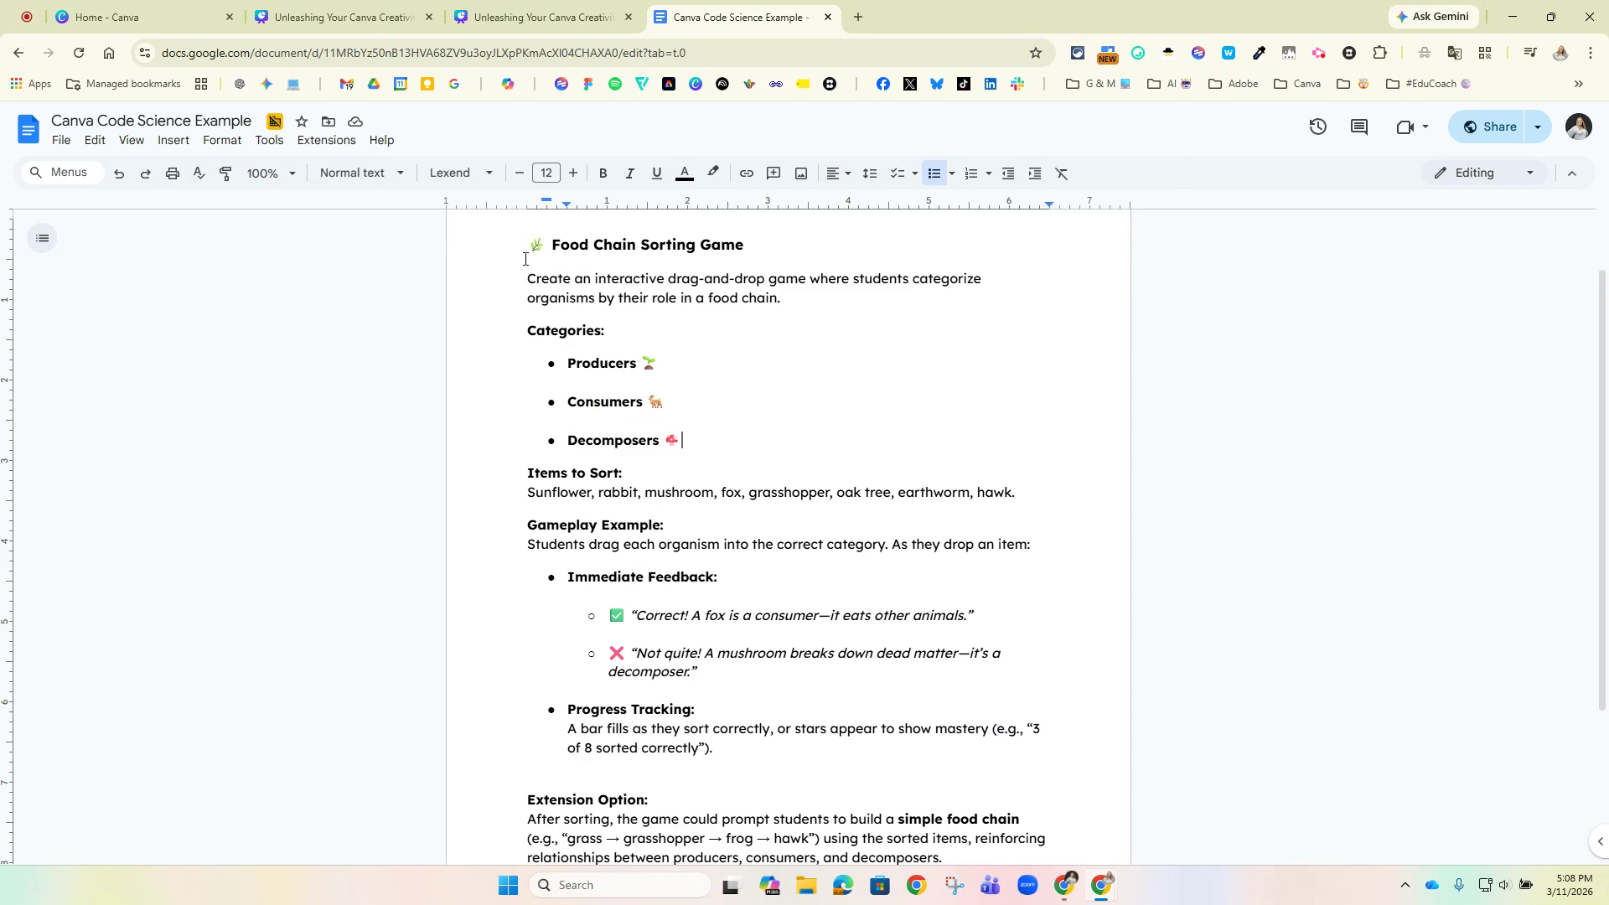
pyautogui.moveTo(528, 278); pyautogui.dragTo(752, 759)
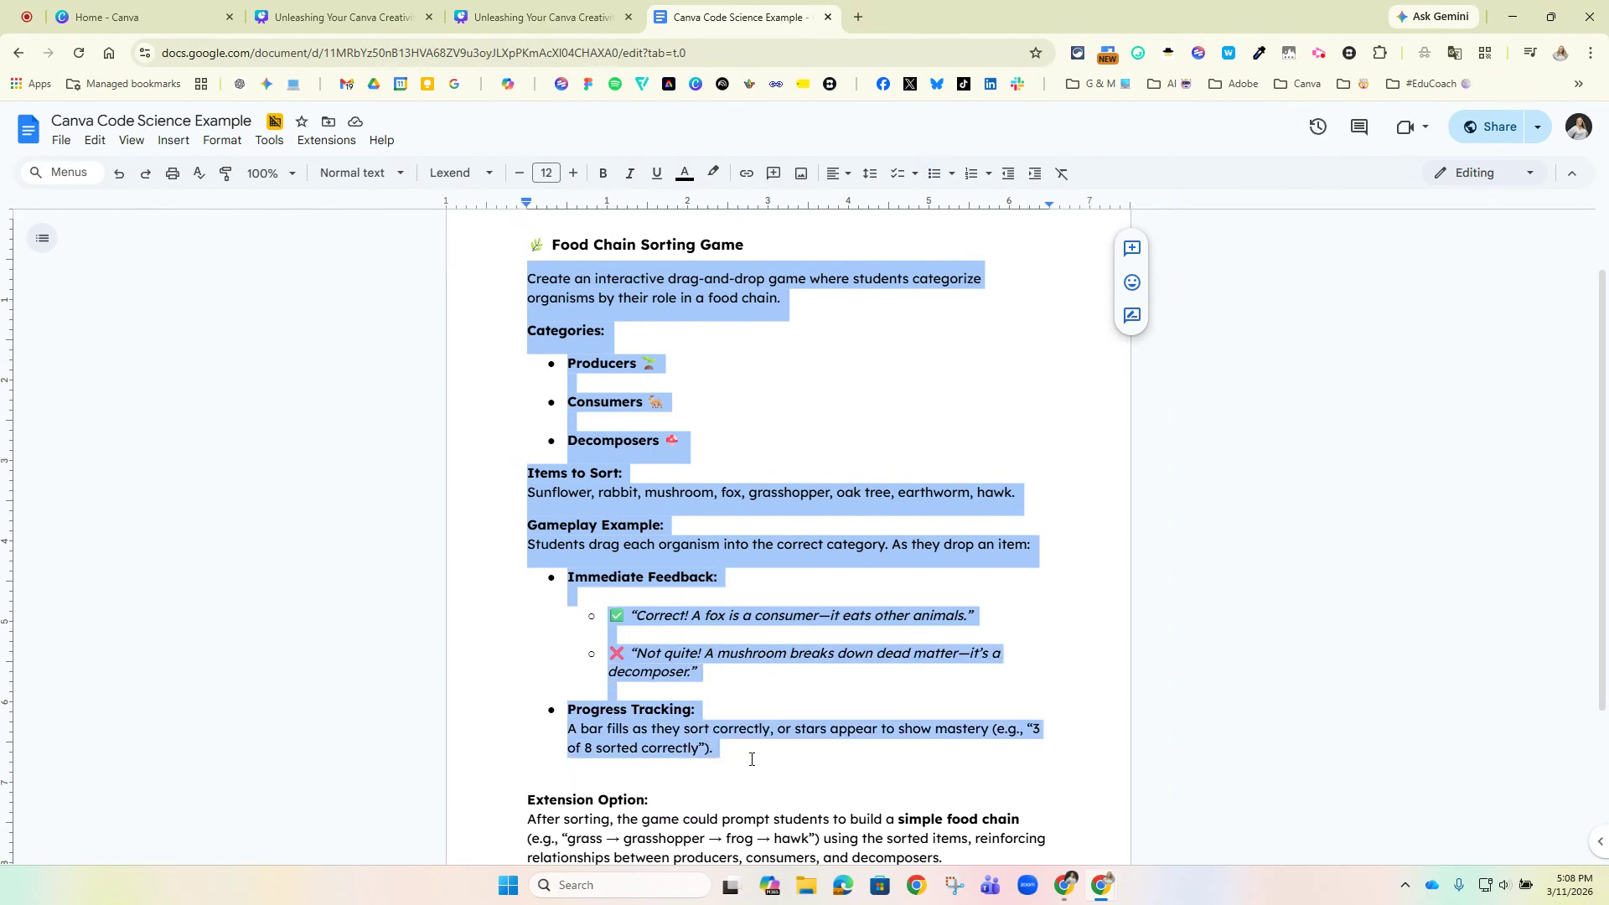
pyautogui.click(134, 17)
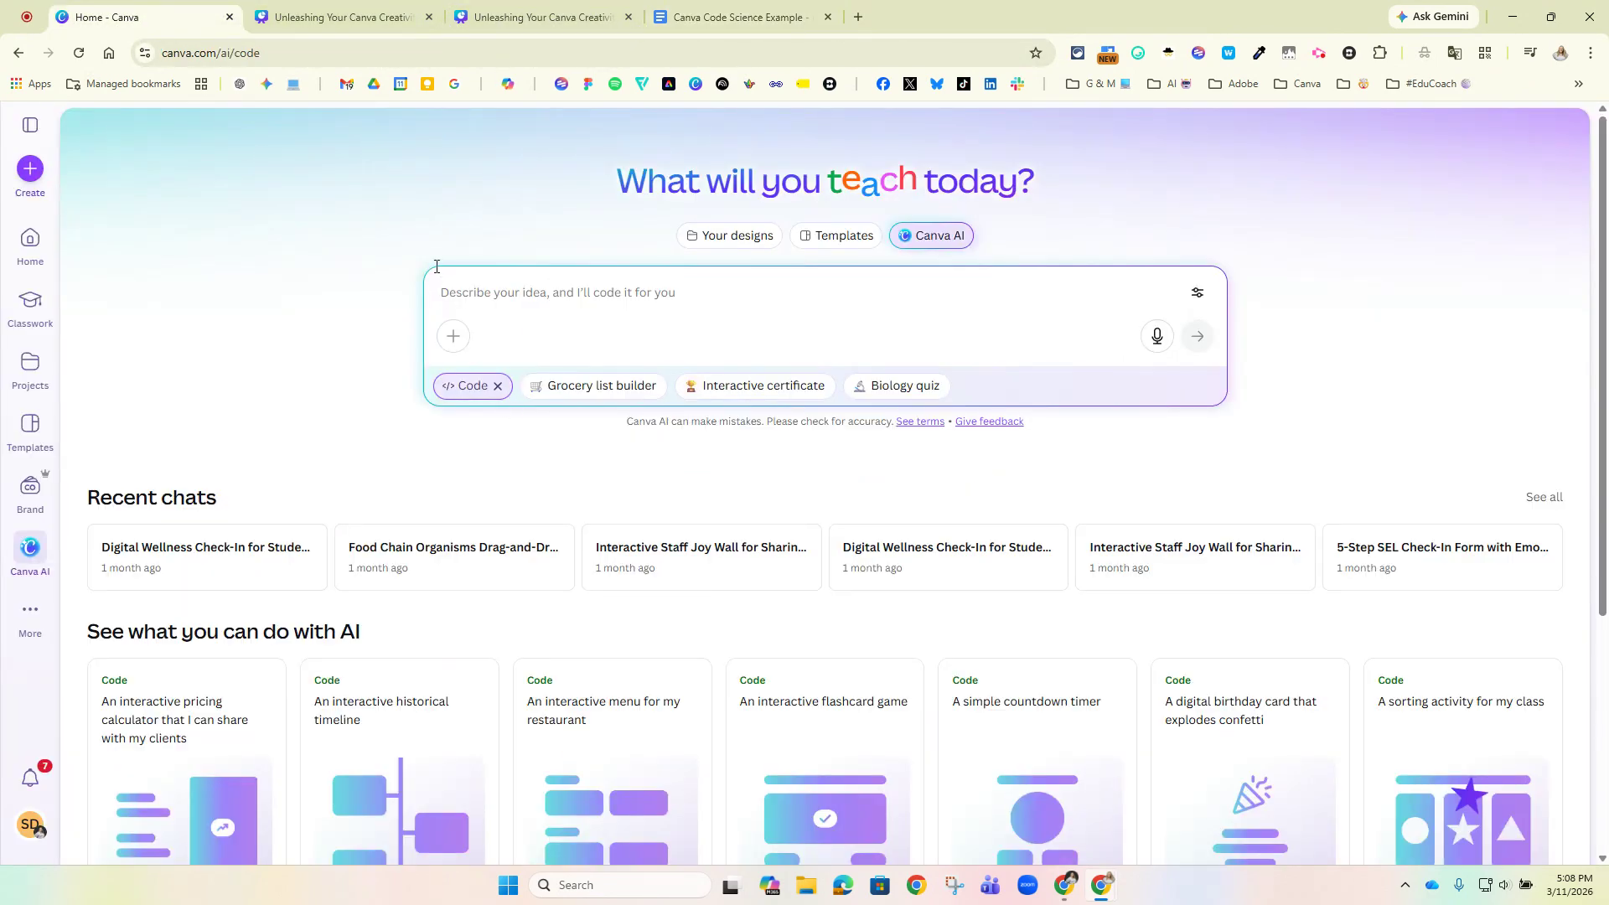
pyautogui.hotkey('ctrl', 'v')
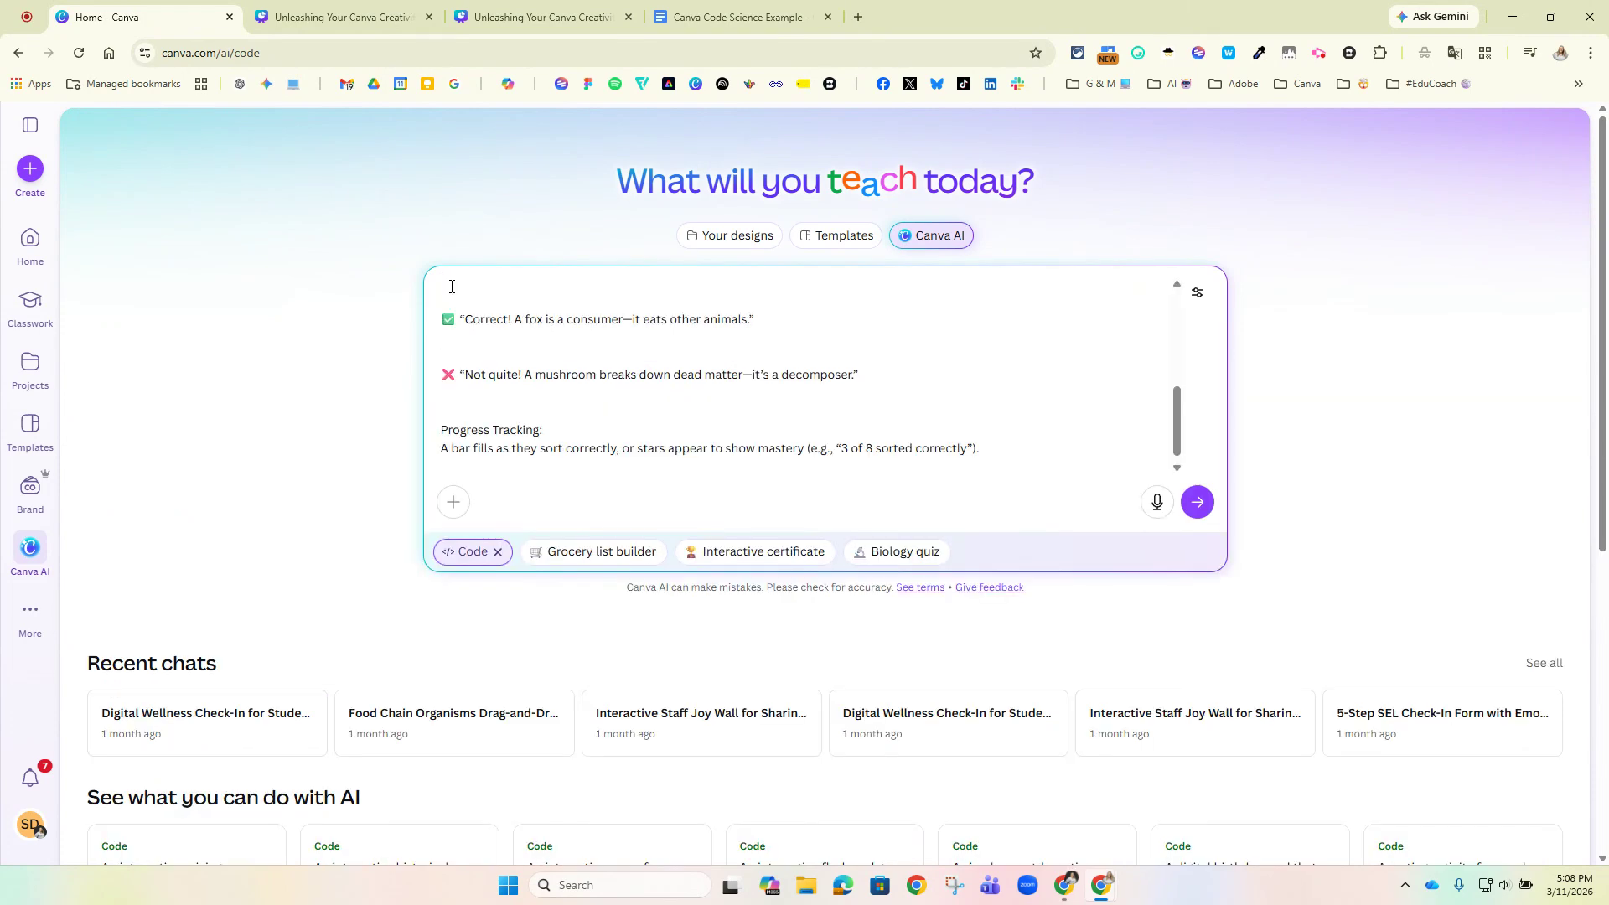
pyautogui.click(1199, 503)
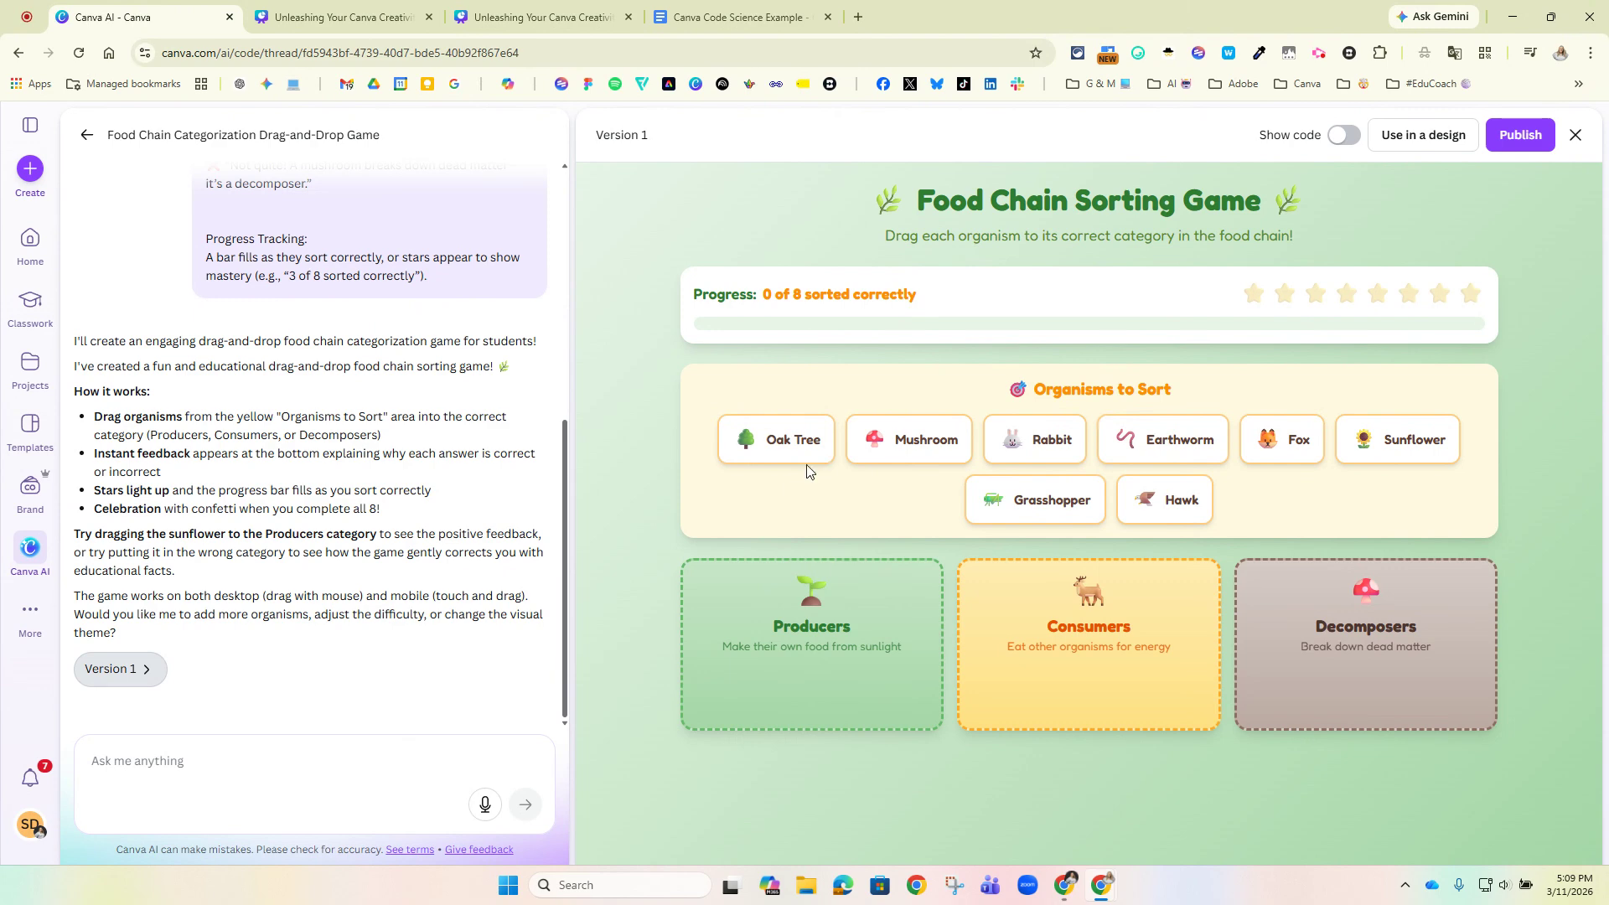
# Test the generated sorting game by placing Oak Tree in Producers and Grasshopper in Decomposers.
pyautogui.moveTo(762, 438); pyautogui.dragTo(798, 635)
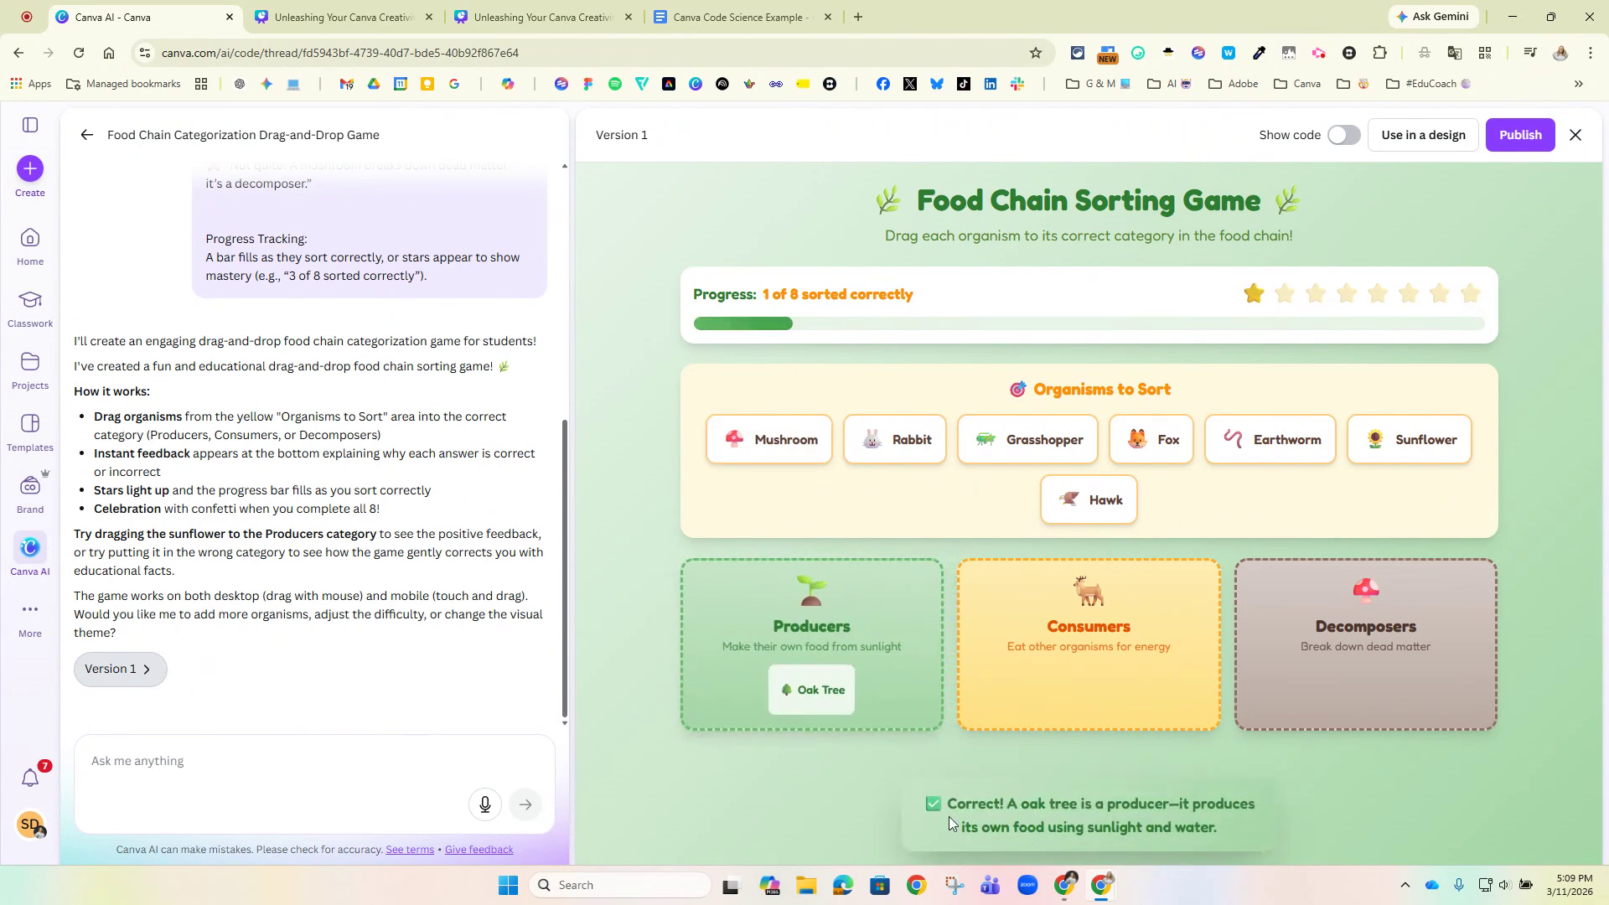
pyautogui.moveTo(1043, 438); pyautogui.dragTo(1379, 634)
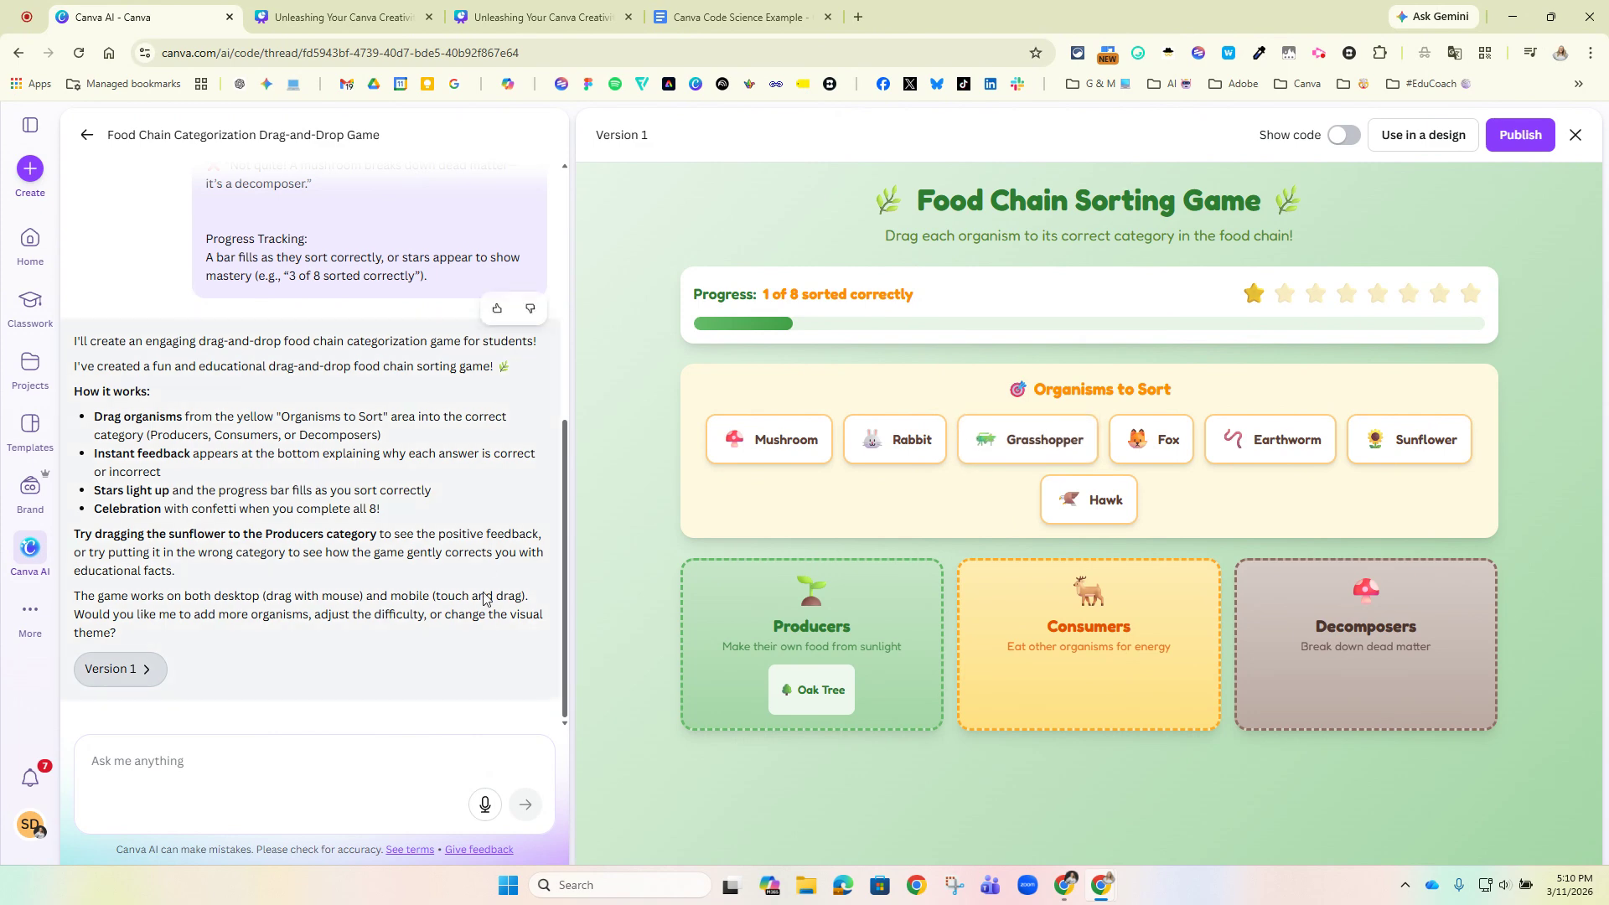
# Ask Canva AI to extend the game with the prompt "Can you add a Spanish toggle button?".
pyautogui.click(219, 762)
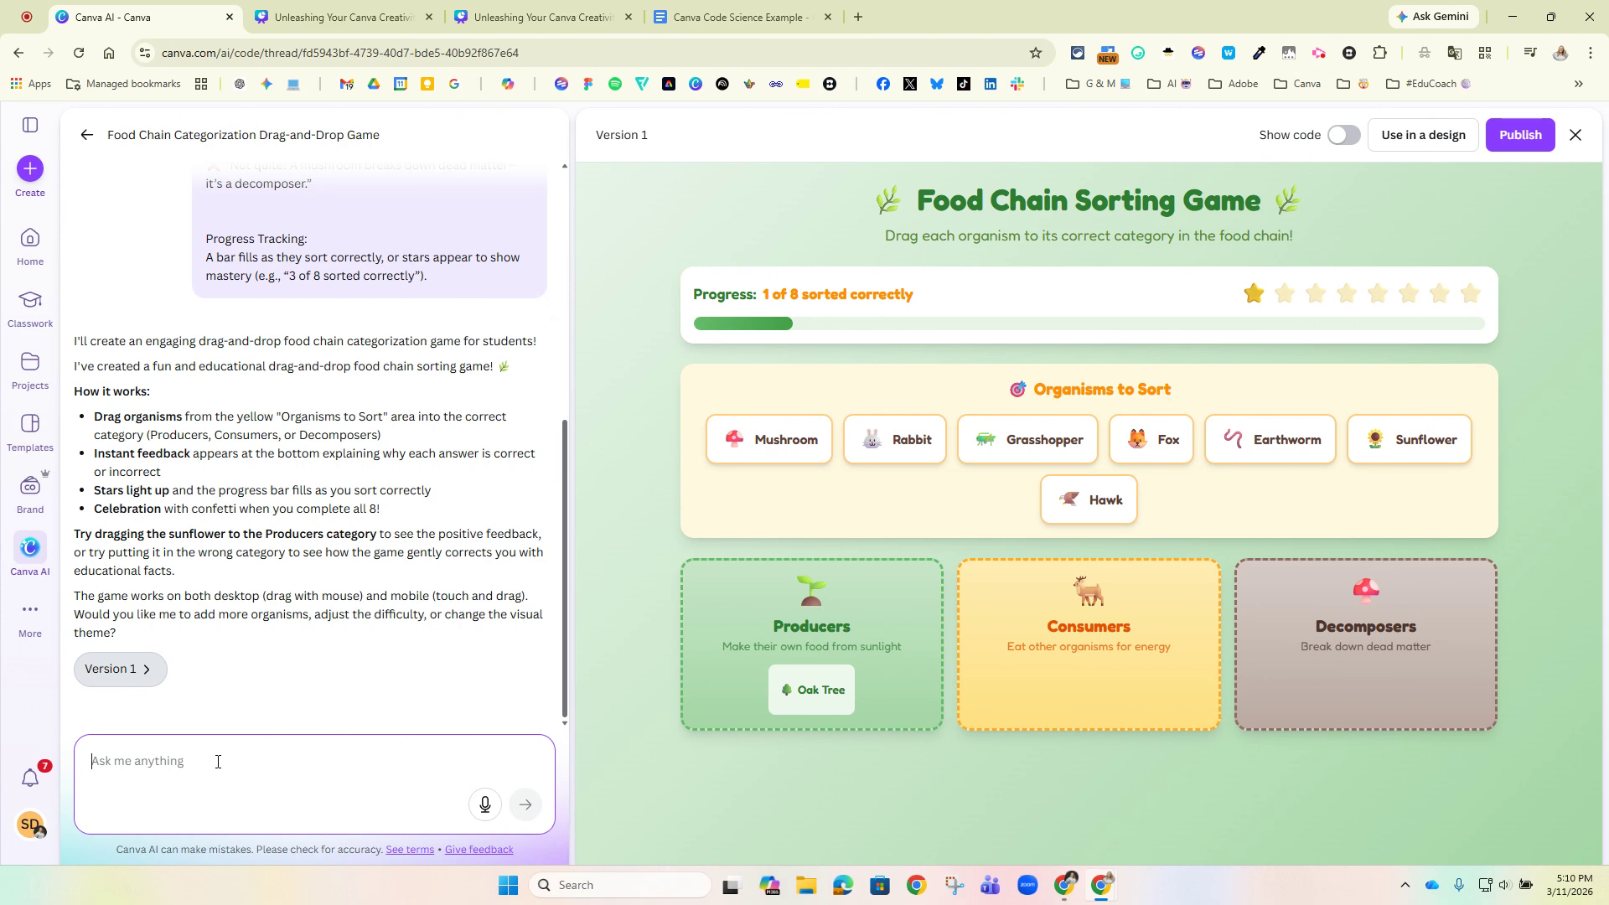
pyautogui.write('Can you add a Spani')
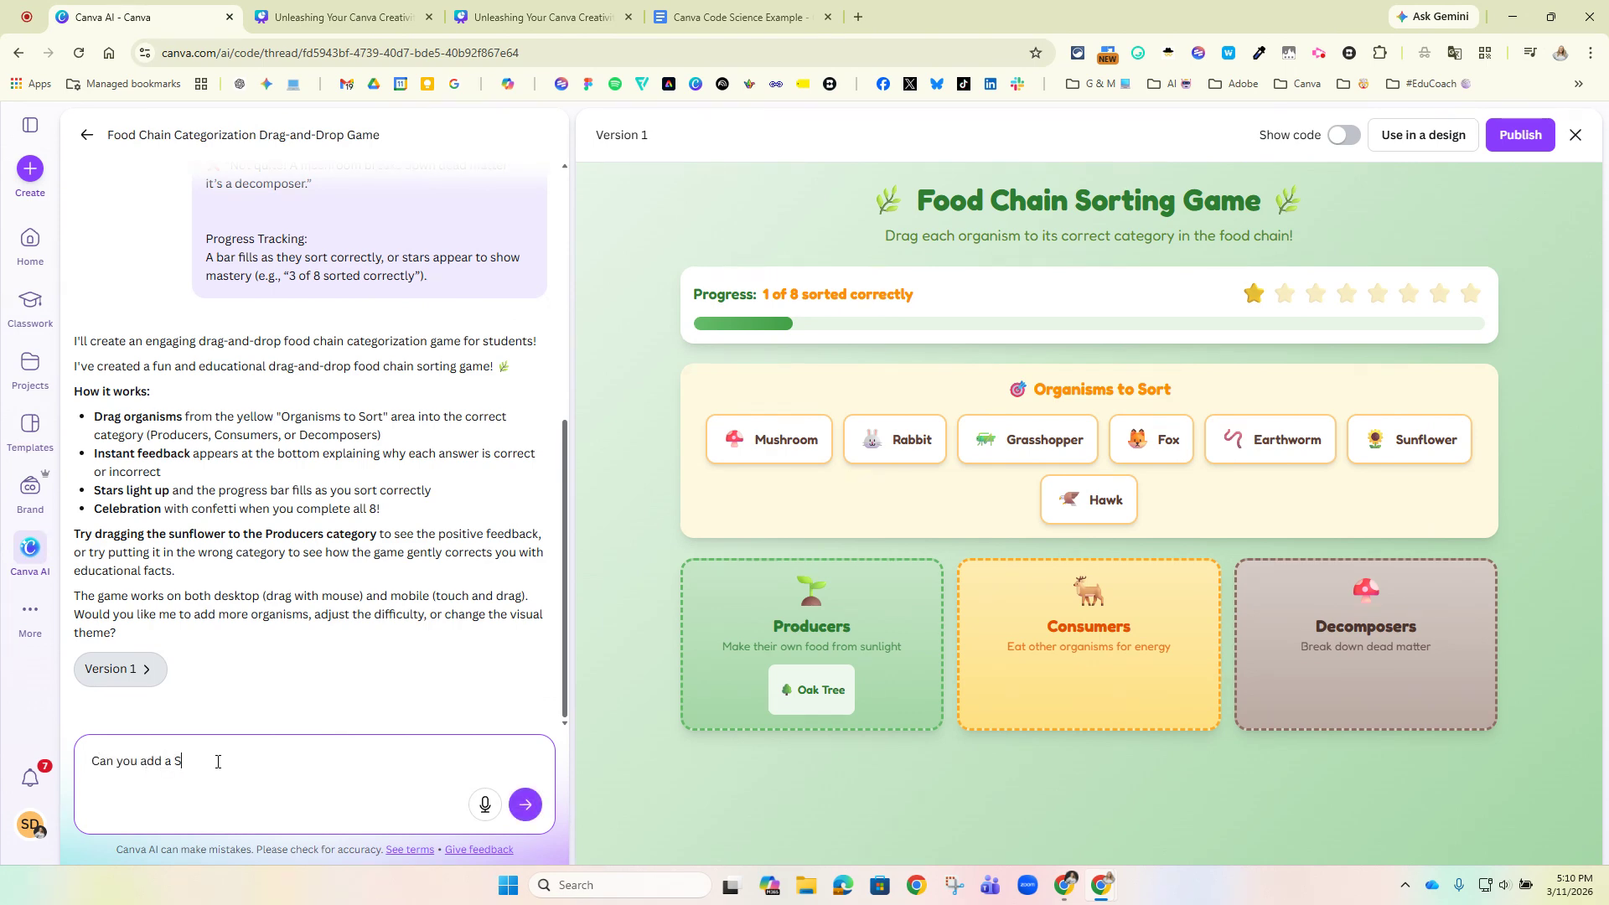
pyautogui.write('sh toggle button?')
pyautogui.click(524, 805)
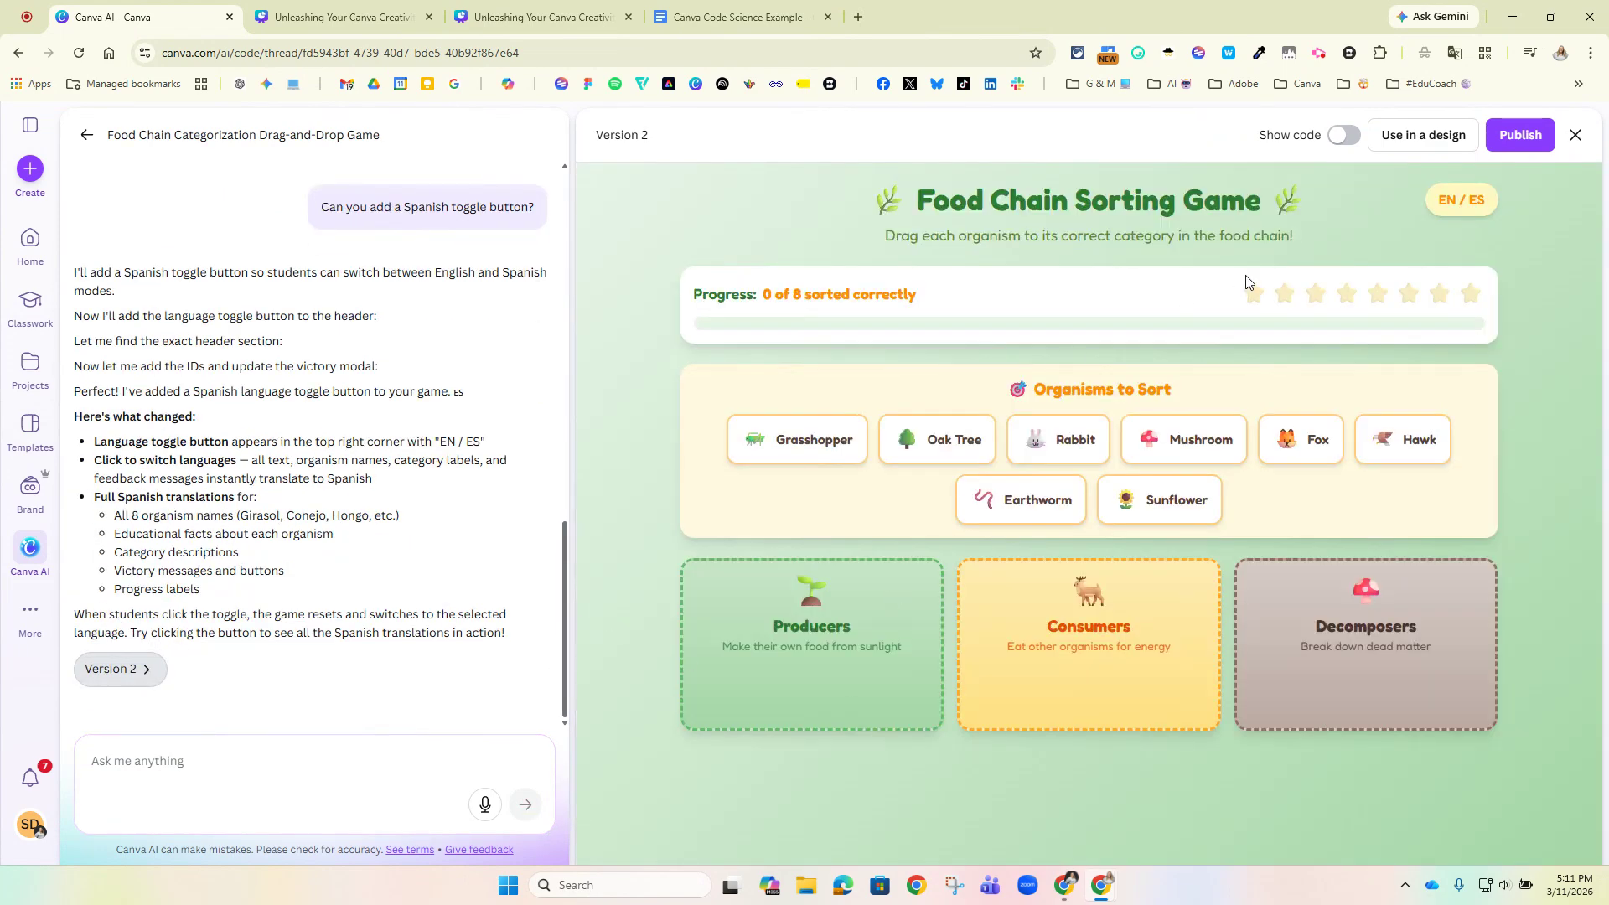
# Test the EN / ES toggle by switching the game between English and Spanish several times.
pyautogui.click(1458, 198)
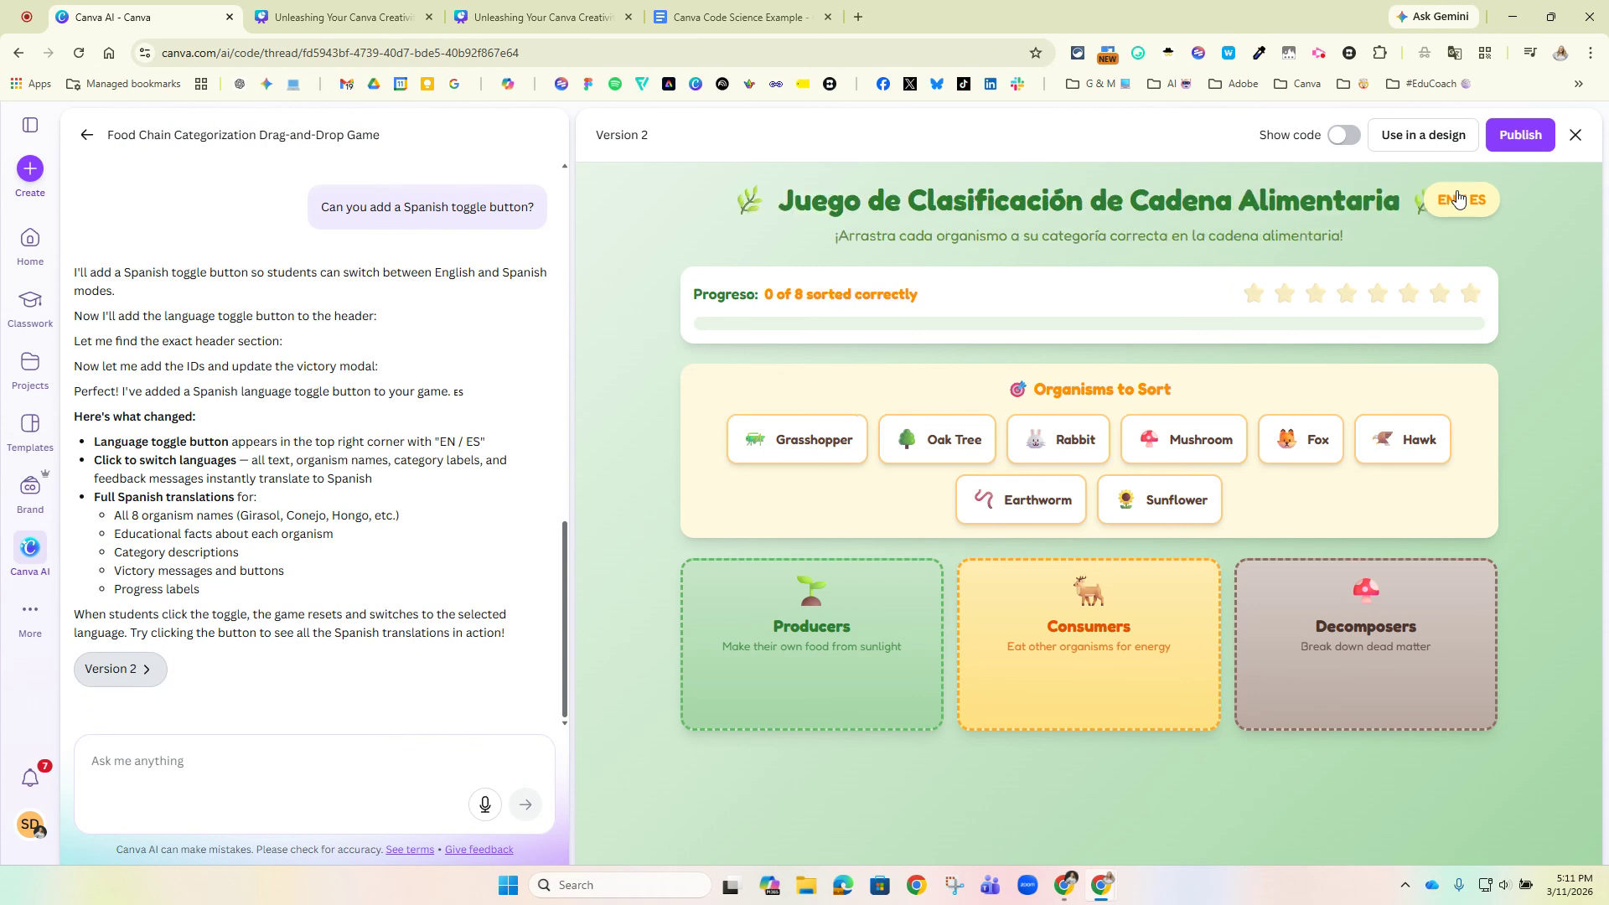
pyautogui.click(1458, 199)
pyautogui.click(1459, 198)
pyautogui.click(1458, 198)
pyautogui.click(1459, 199)
pyautogui.click(1435, 206)
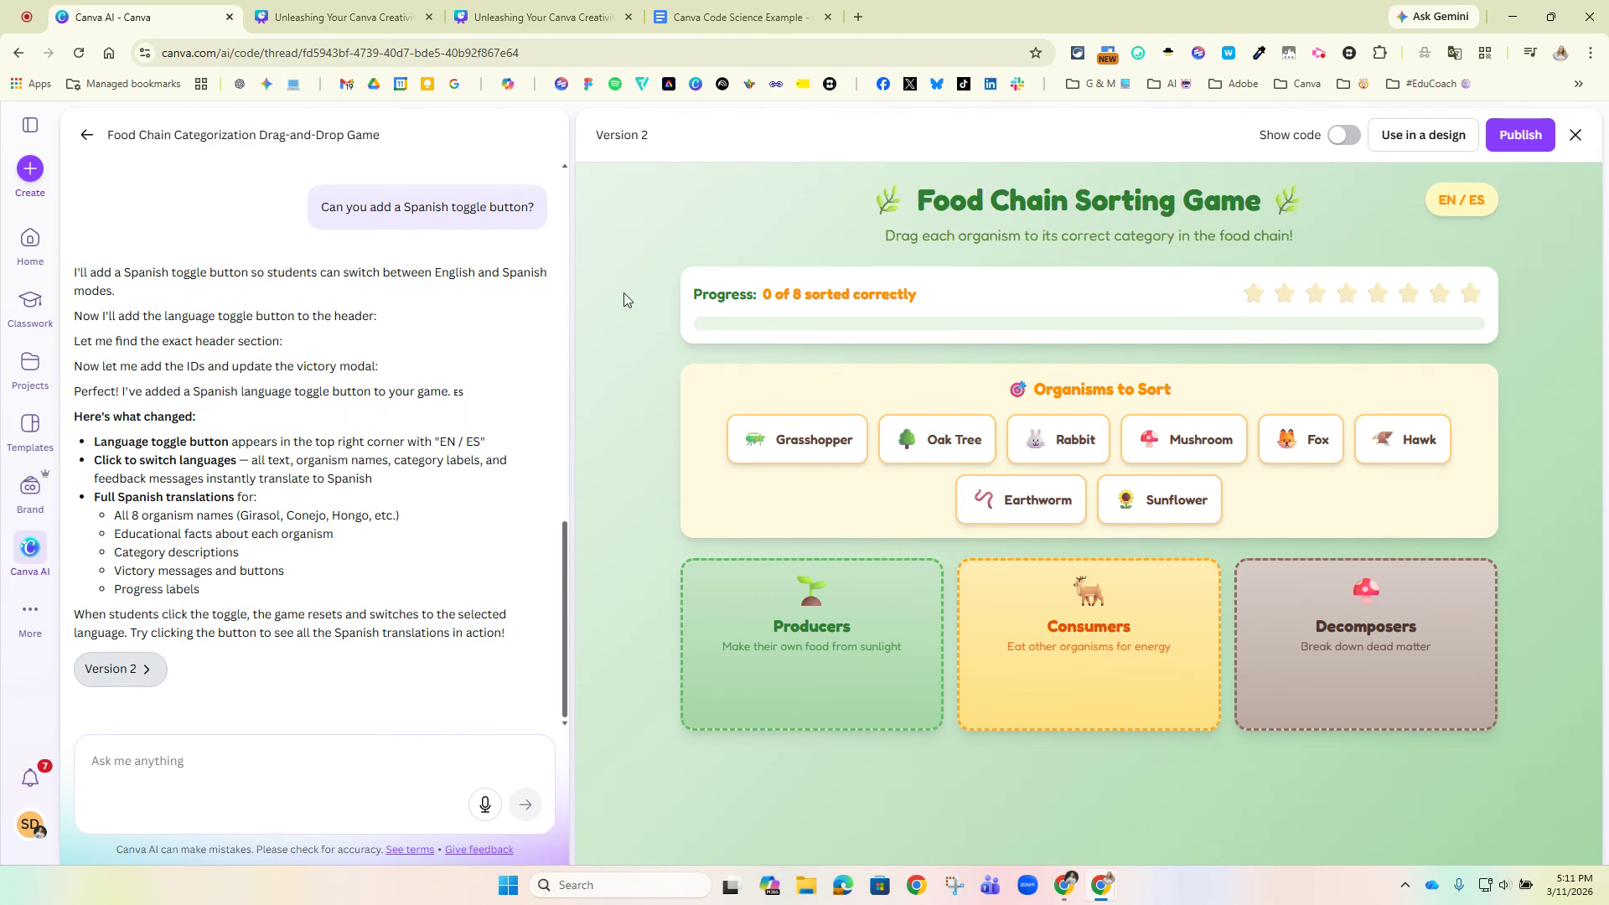
# Use the generated food chain game in a new Presentation design.
pyautogui.click(144, 776)
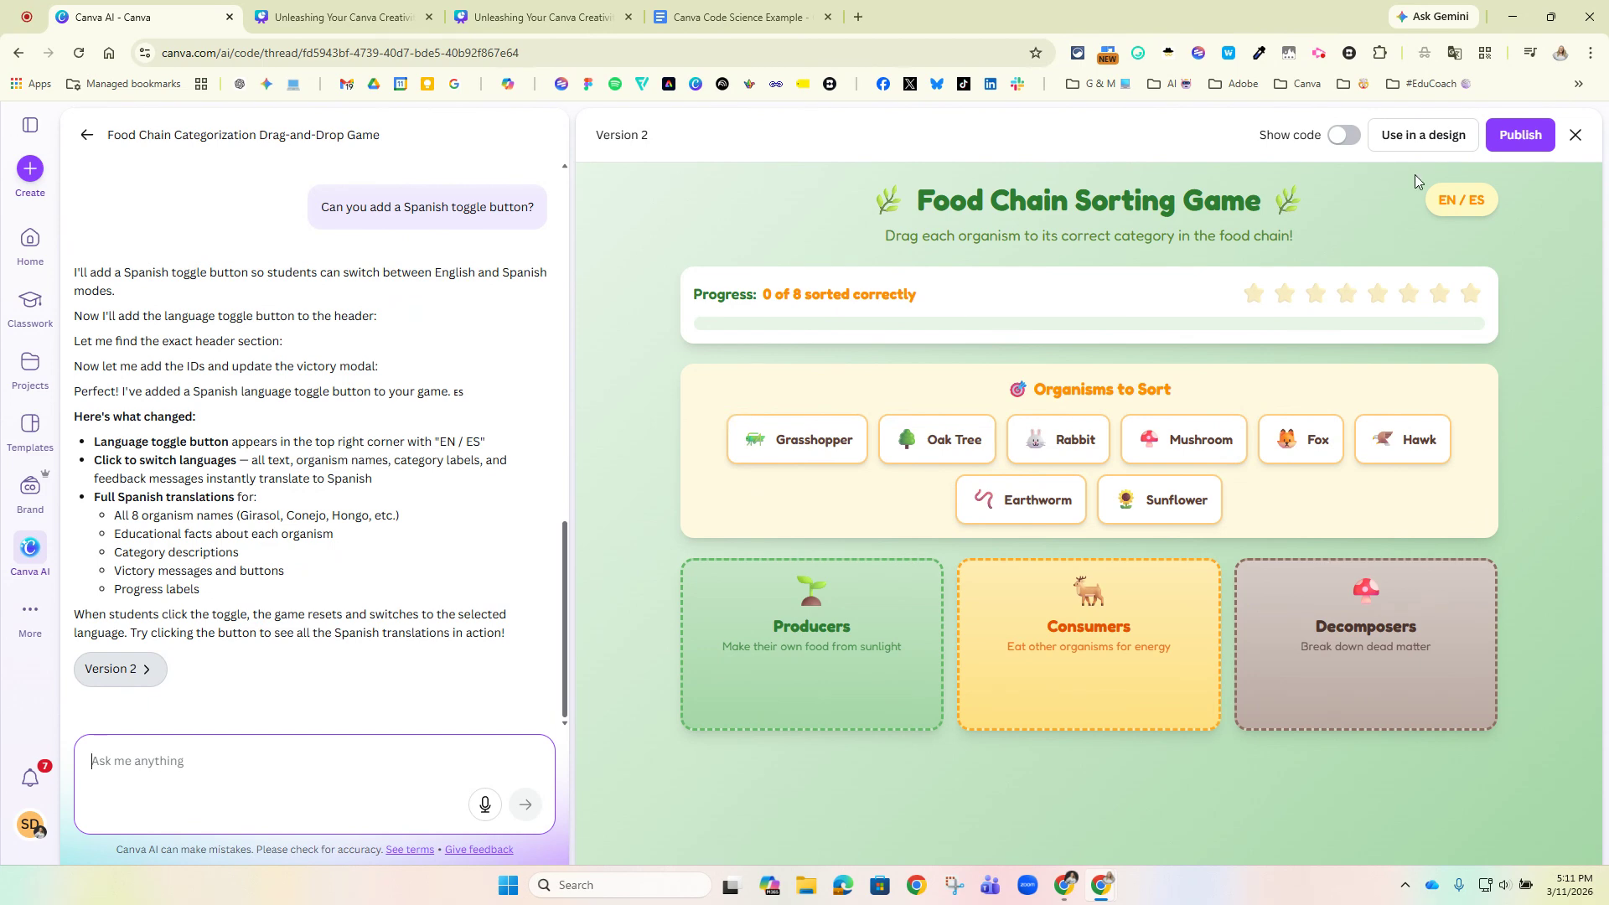
pyautogui.click(1389, 142)
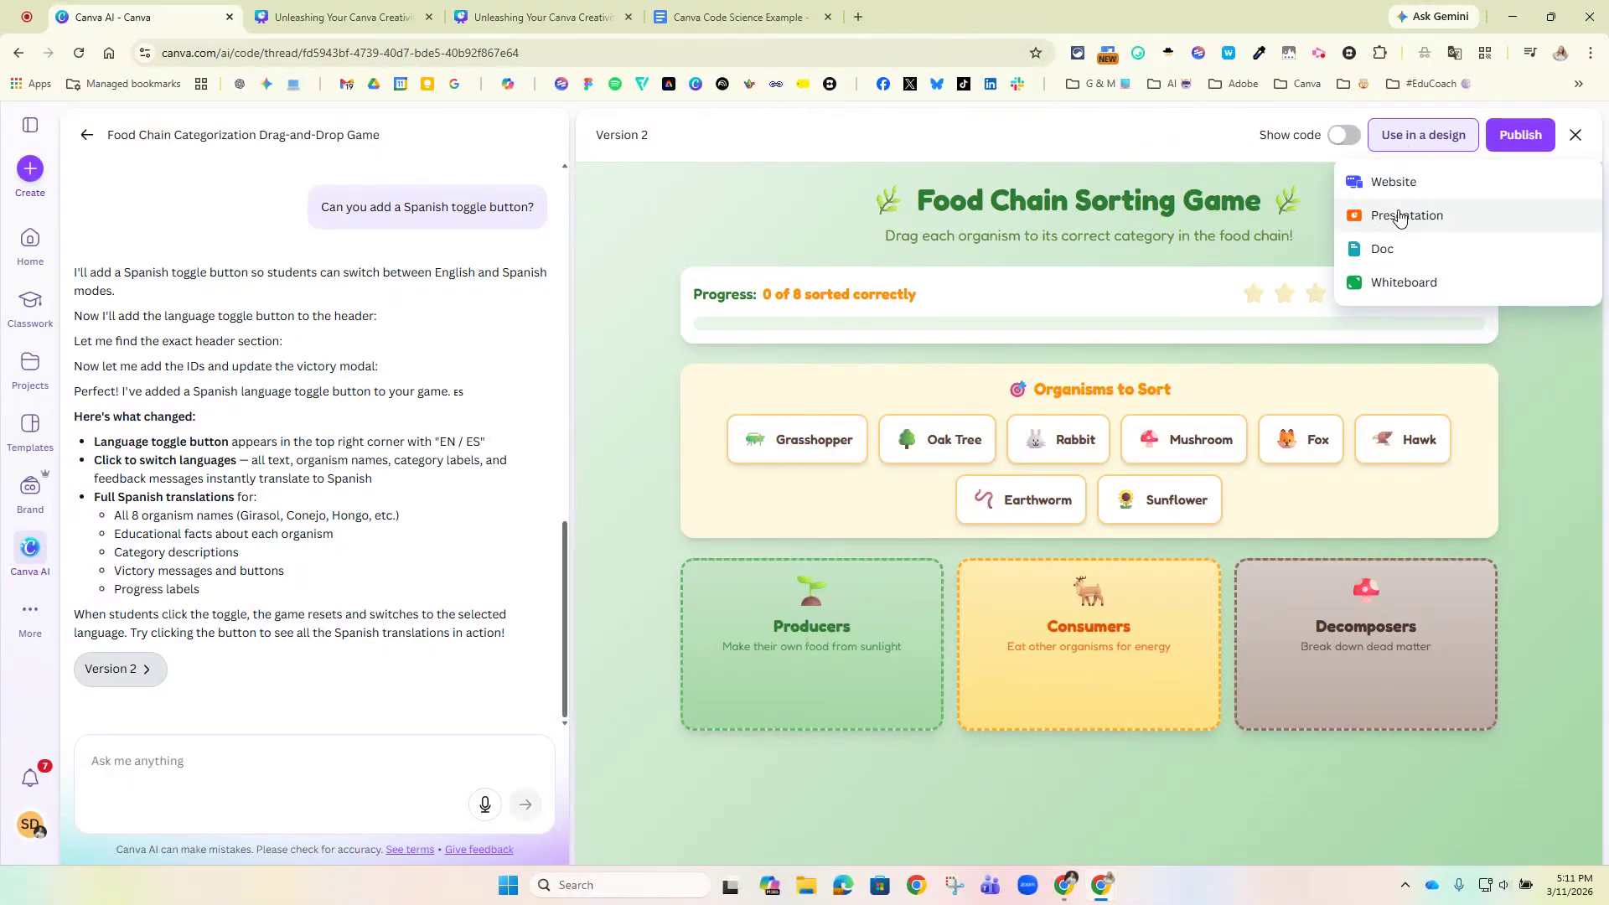
pyautogui.click(1396, 220)
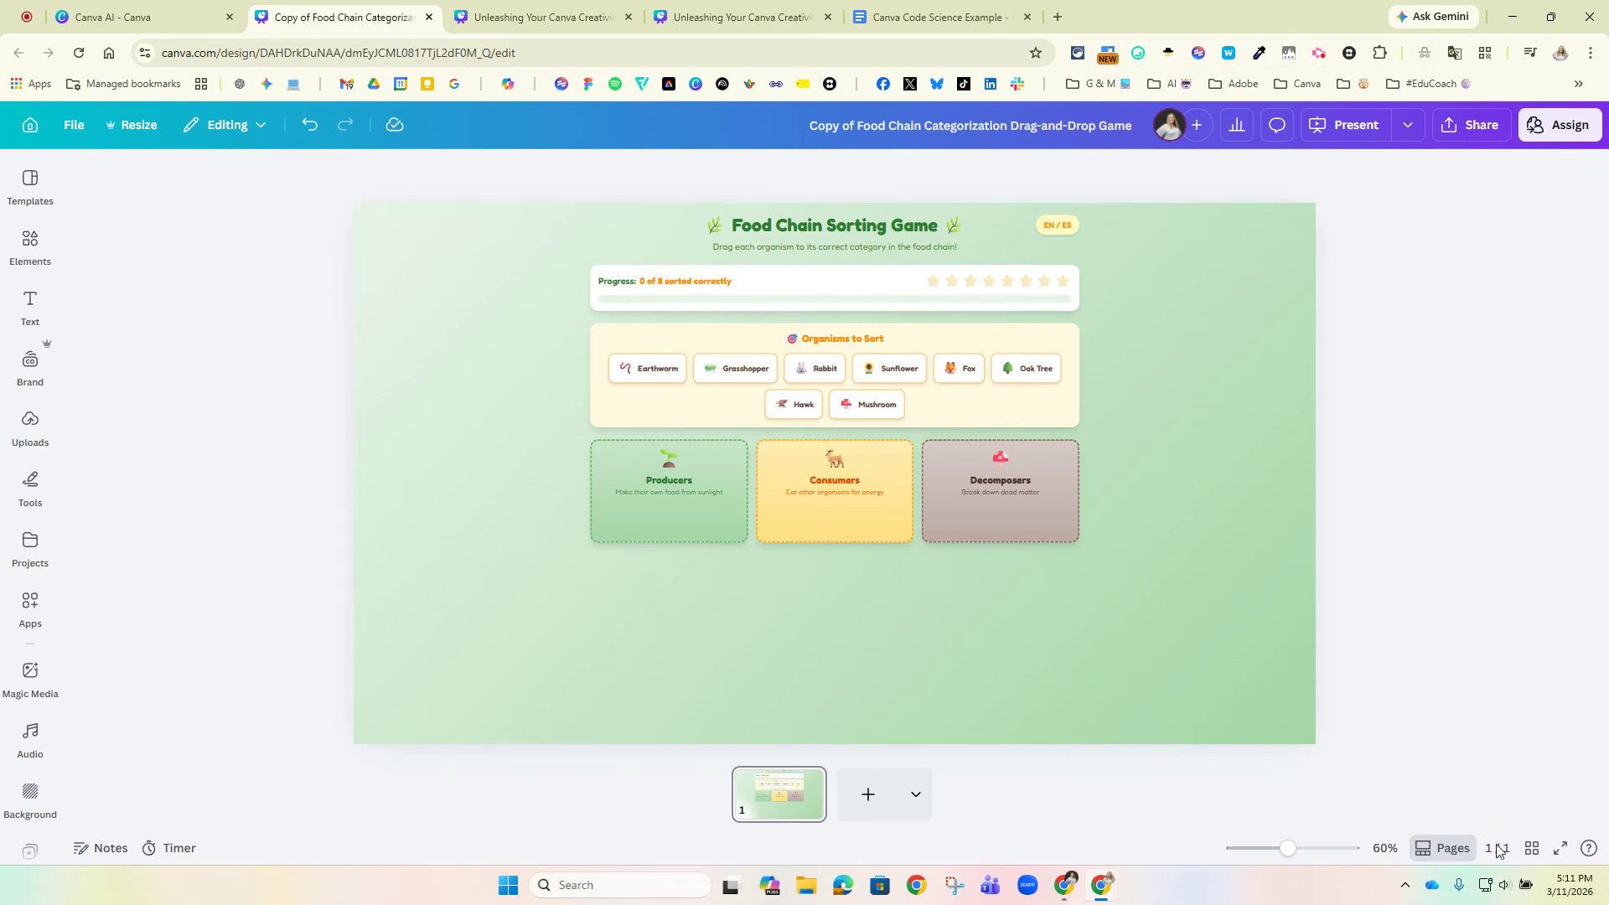
# Preview the Food Chain Sorting Game slide in full screen, return to the editor and select the embedded game.
pyautogui.click(1552, 849)
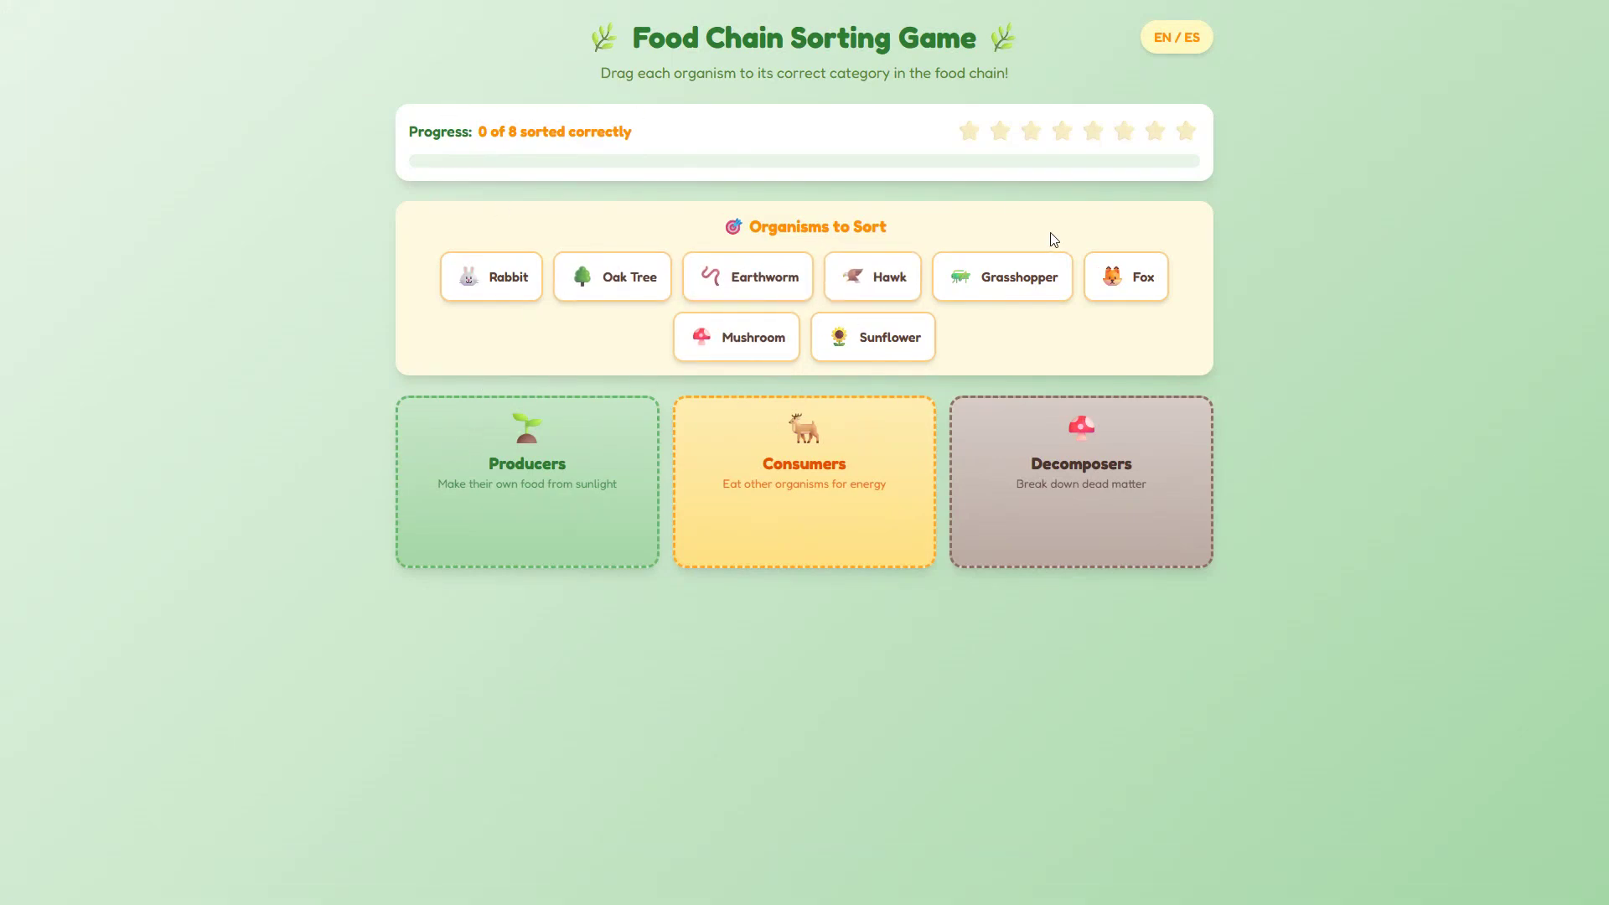
pyautogui.press('Escape')
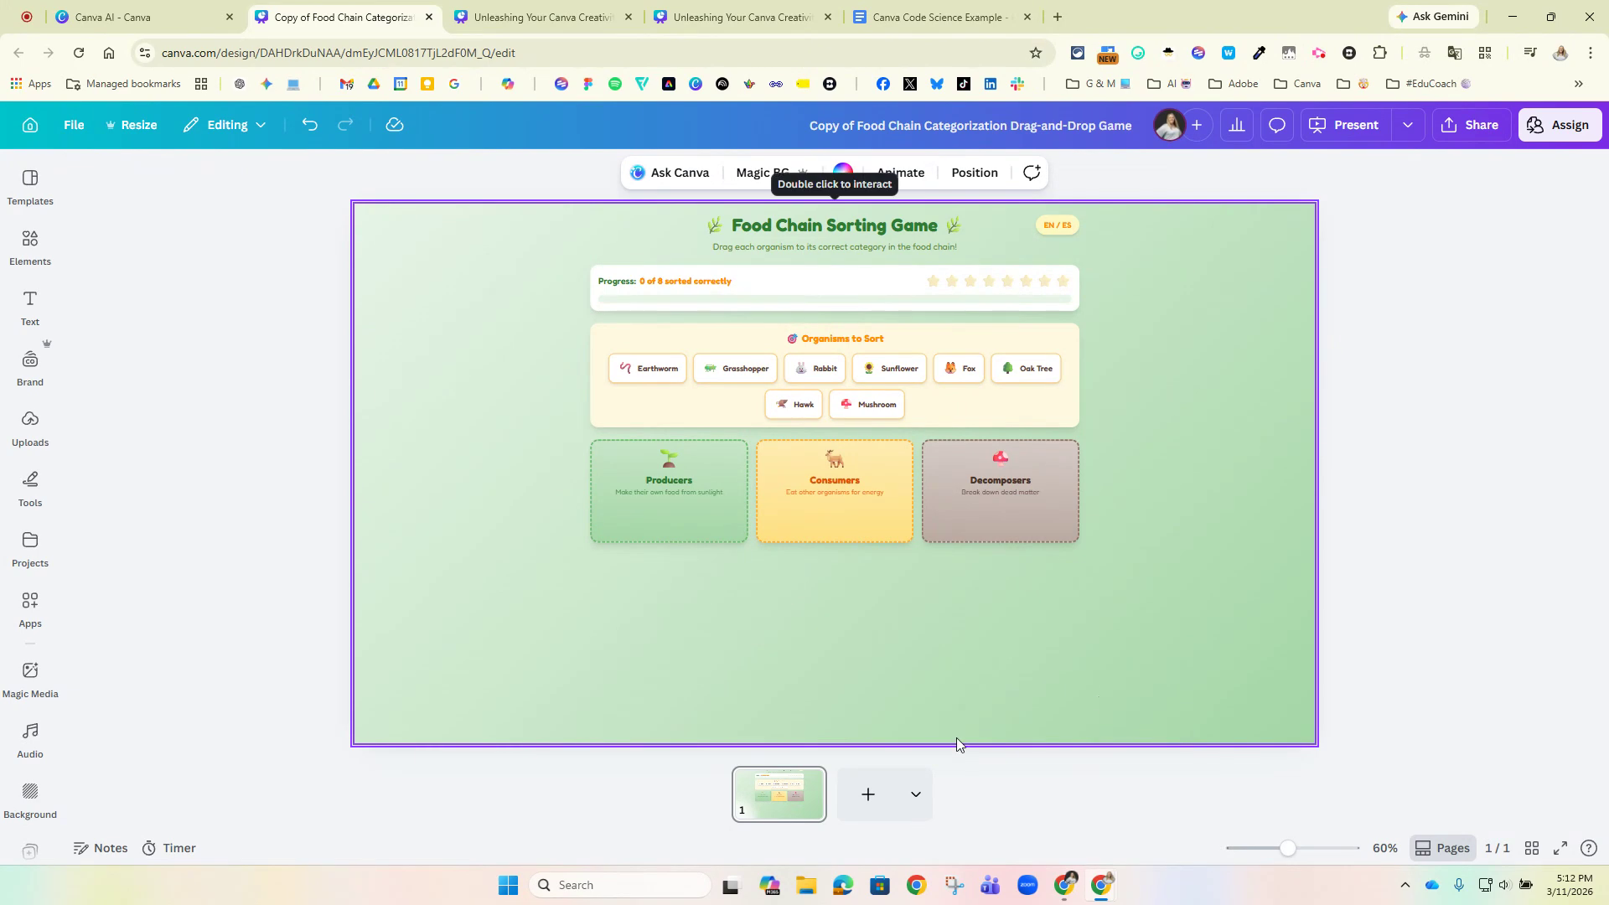
pyautogui.click(1235, 621)
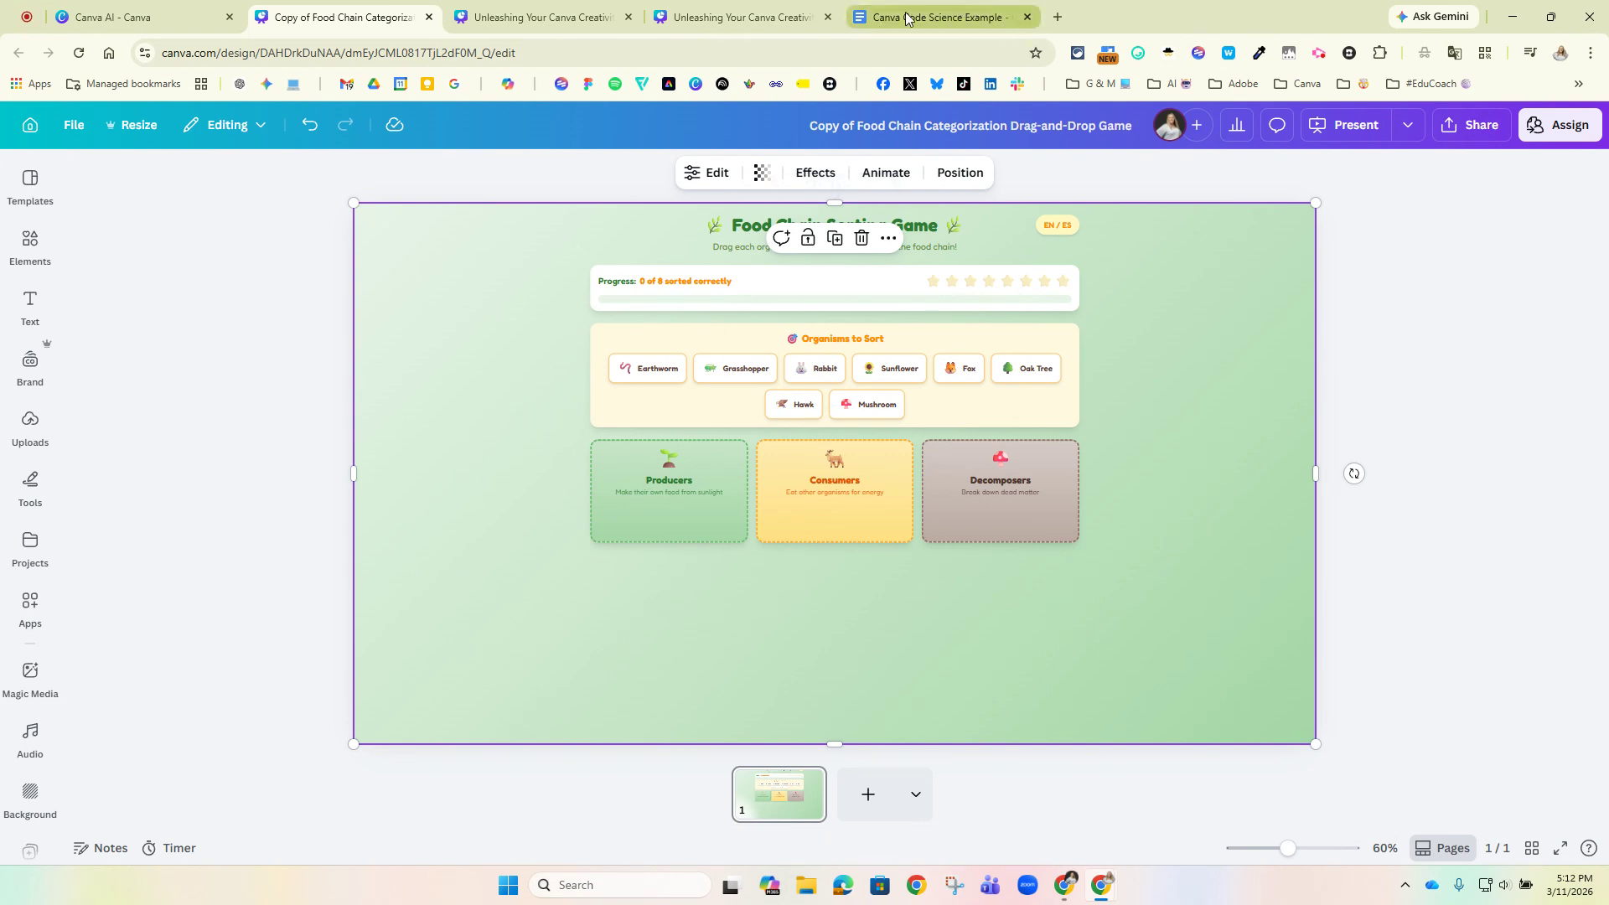
# Switch to the other Chrome window and open [UPDATED] Most Common Words Curtain Game from the Canva home page's recent designs.
pyautogui.click(1065, 885)
pyautogui.click(100, 17)
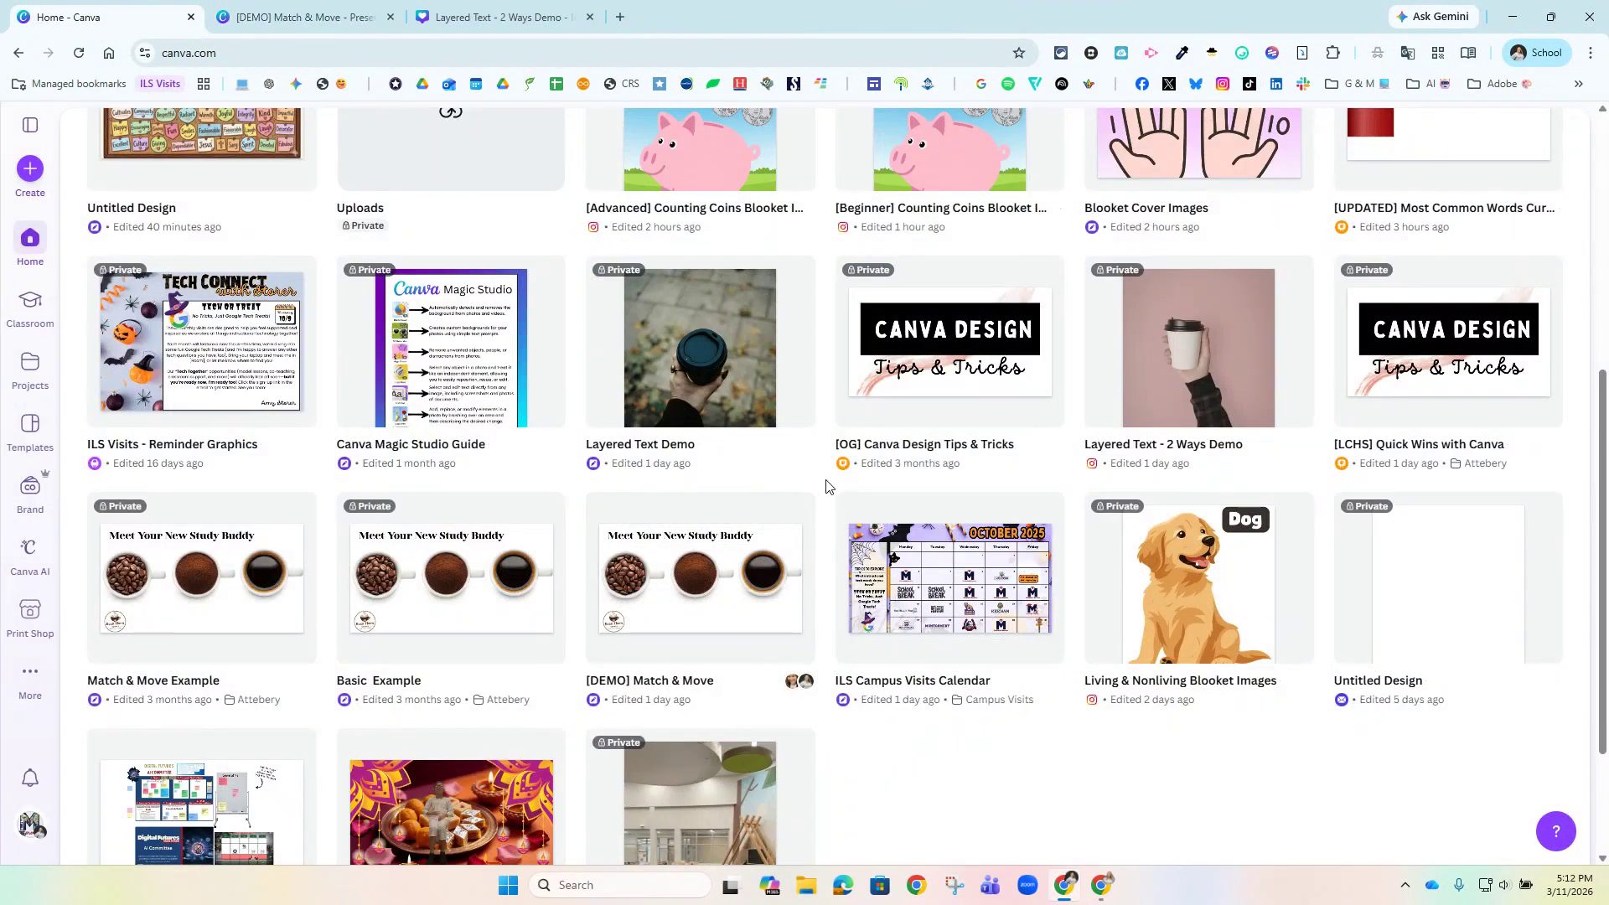
pyautogui.scroll(5, 871, 526)
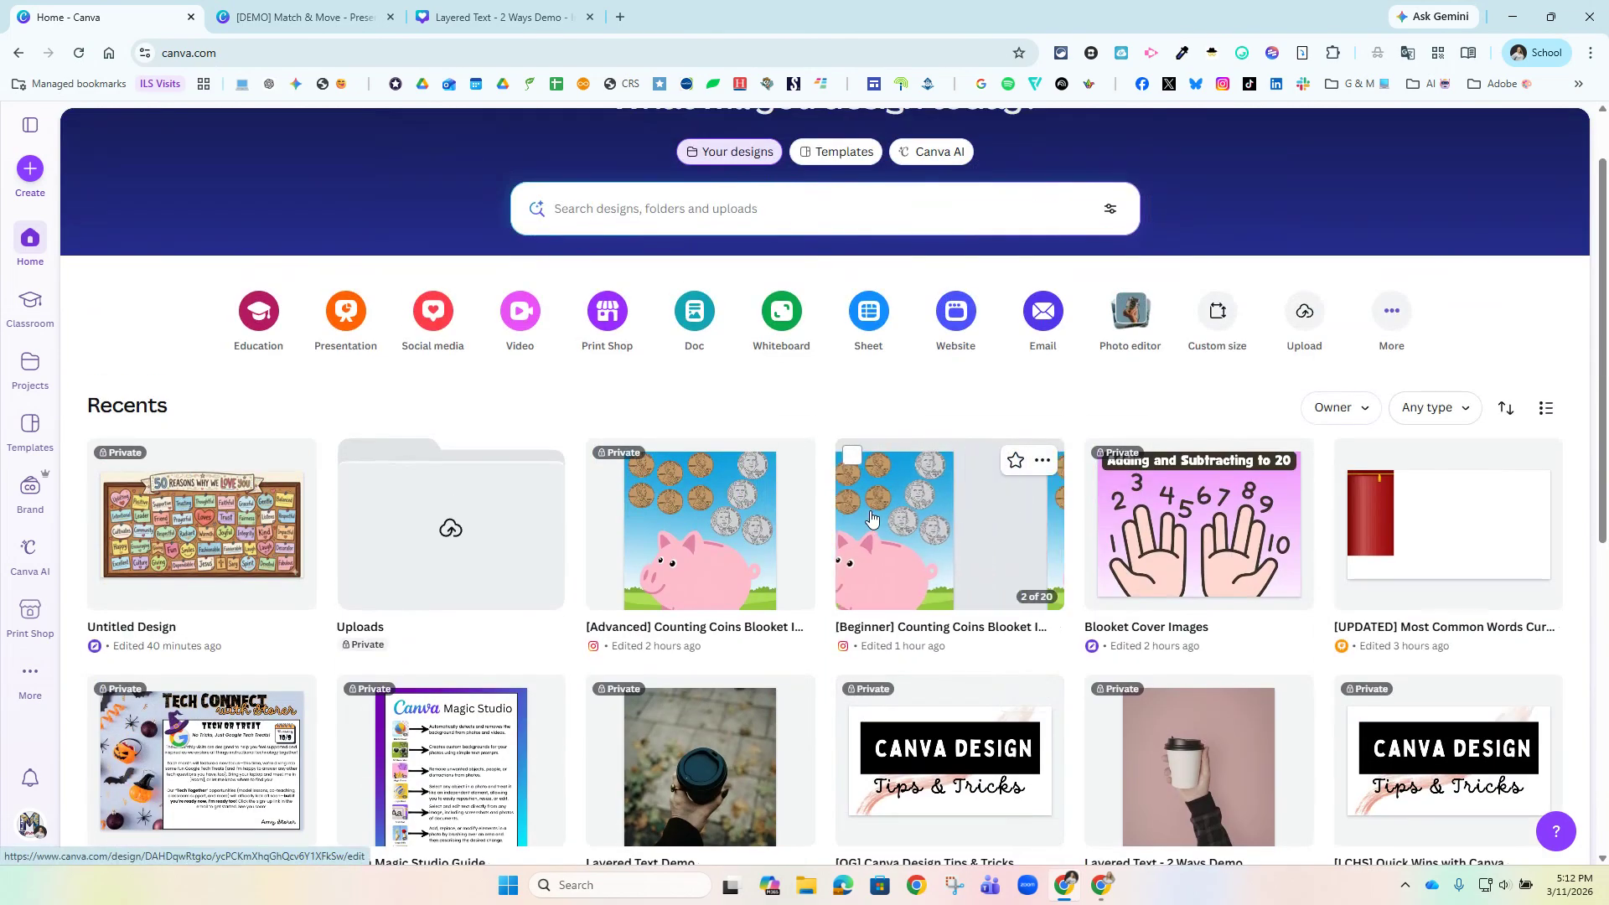
pyautogui.click(1475, 540)
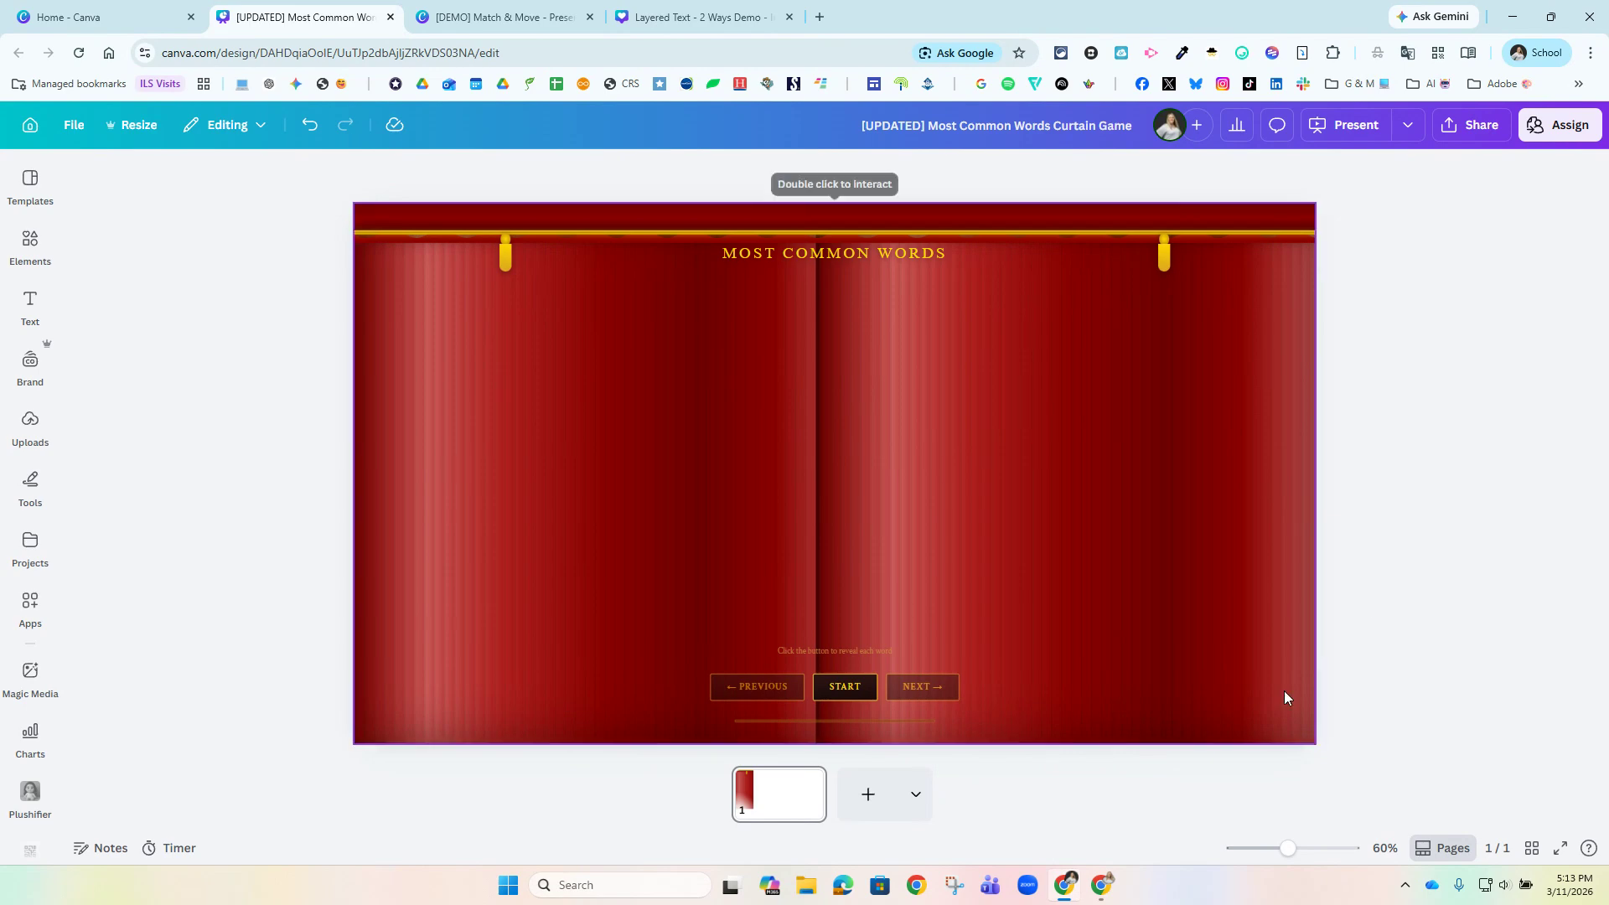
# Play the curtain game in full screen, start it, advance through the first words, and exit full screen.
pyautogui.click(1561, 848)
pyautogui.click(803, 817)
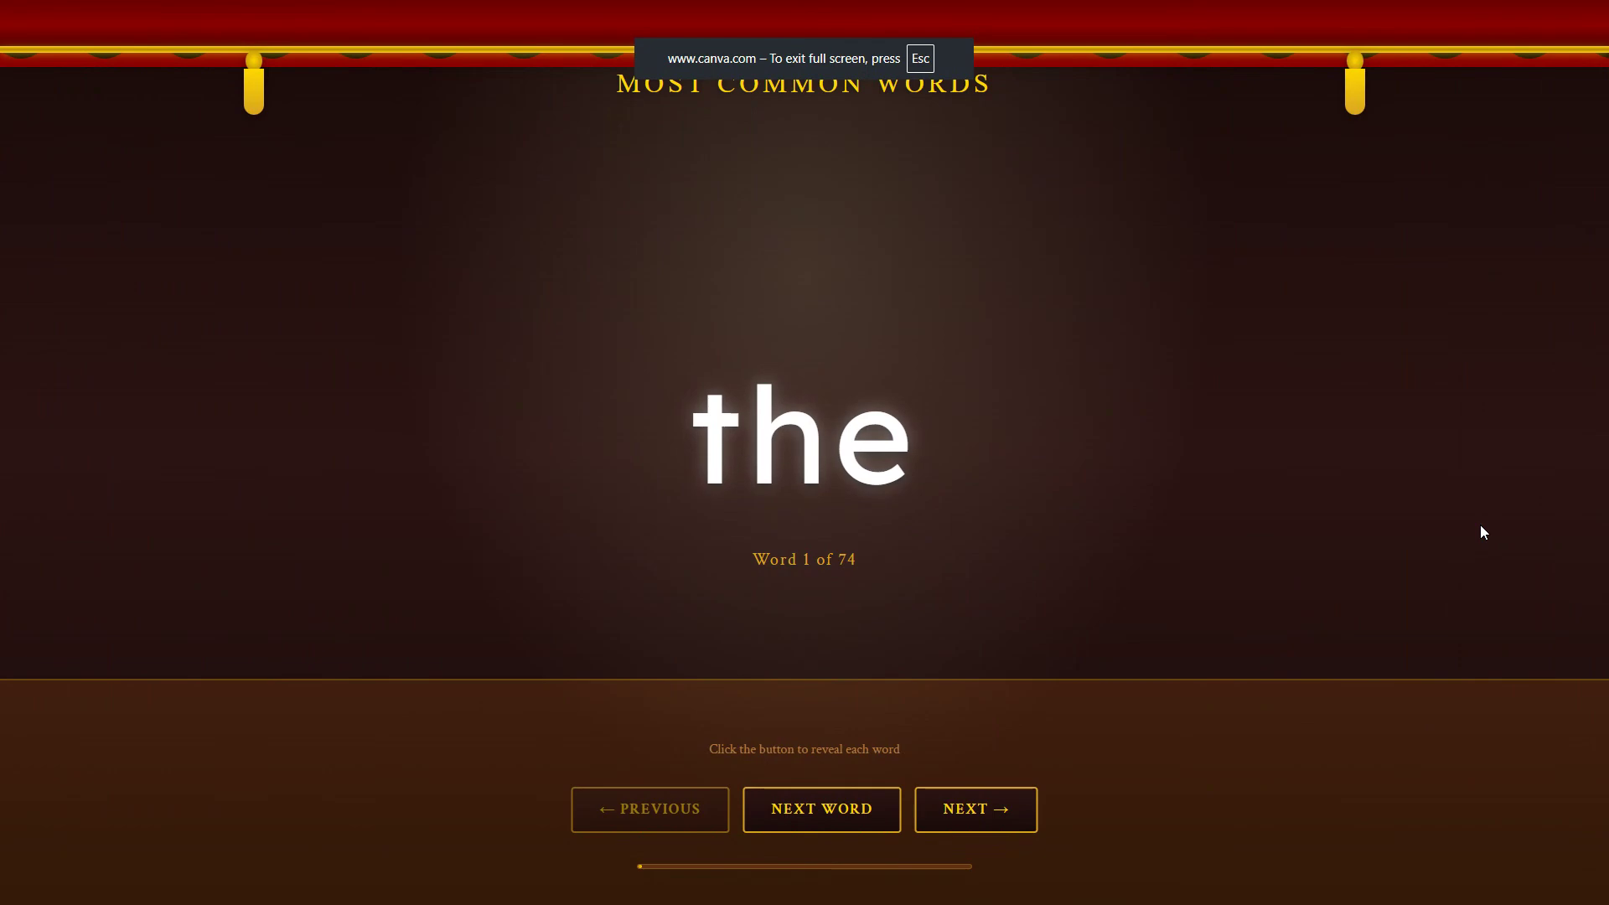
pyautogui.press('space')
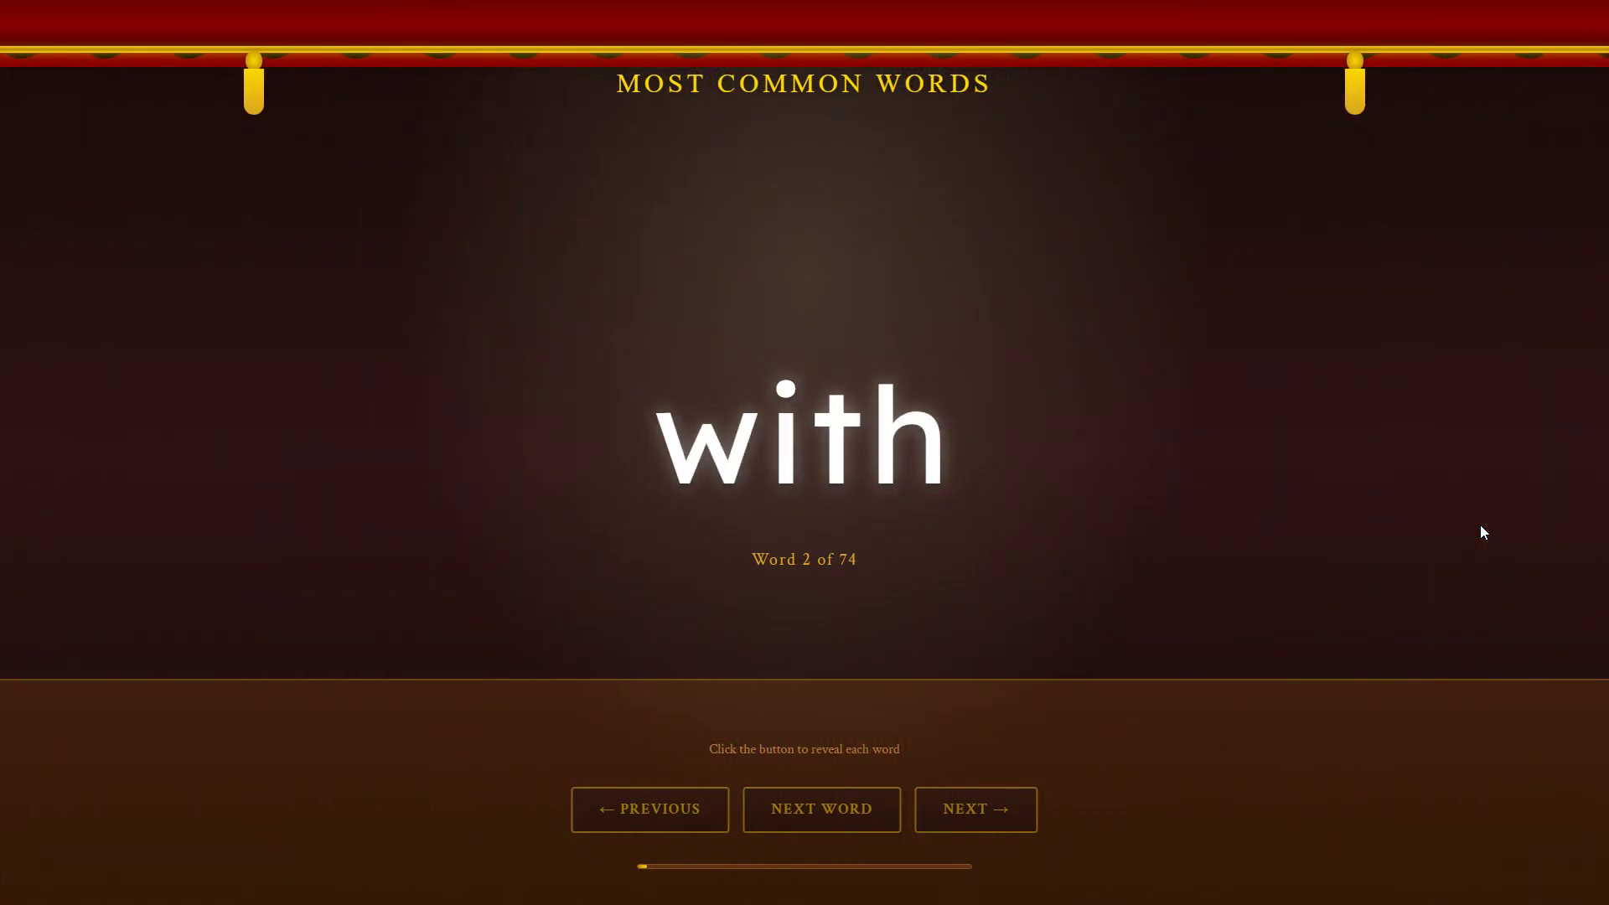
pyautogui.press('space')
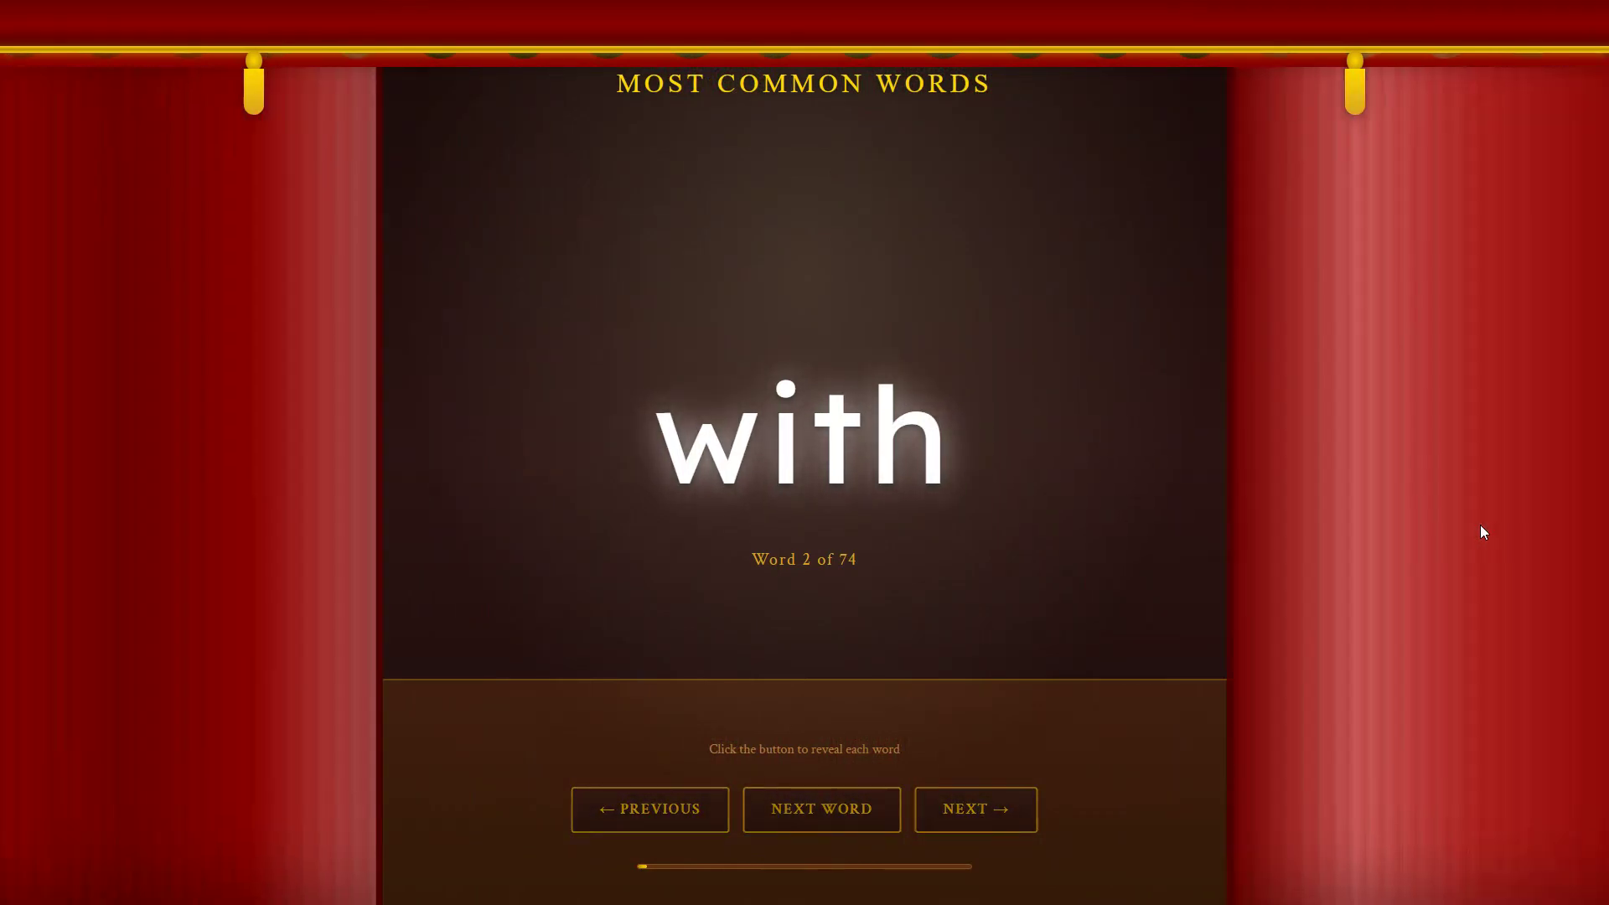
pyautogui.press('Escape')
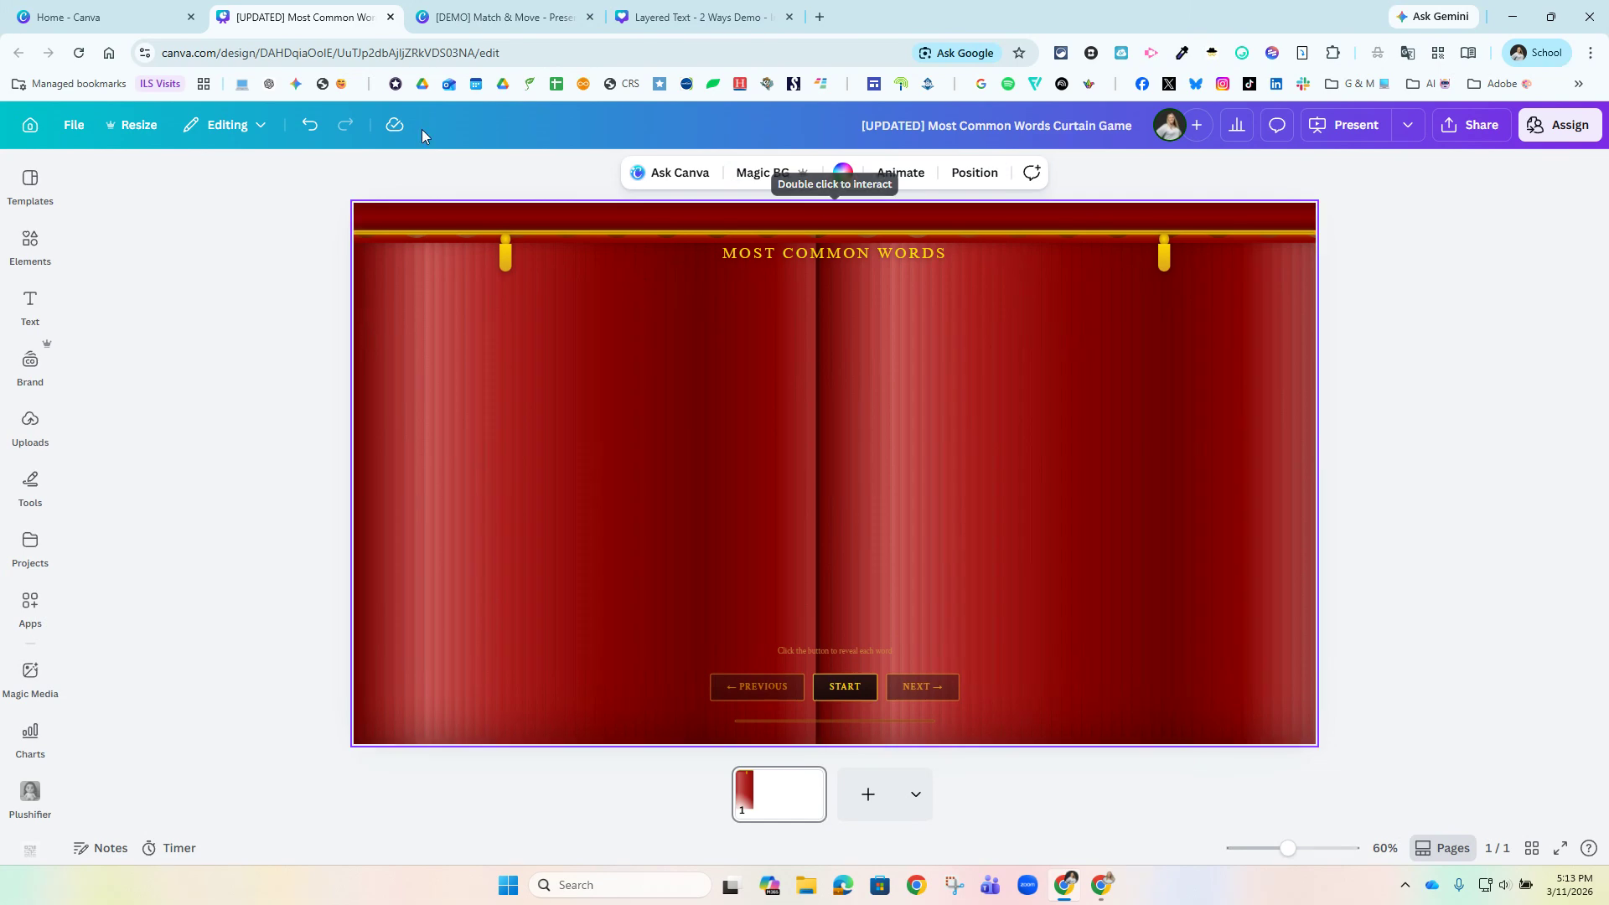
# Return to the Chrome window with the food chain game and advance the Unleashing Your Canva Creativity presentation to the Thank You slide.
pyautogui.moveTo(1120, 891)
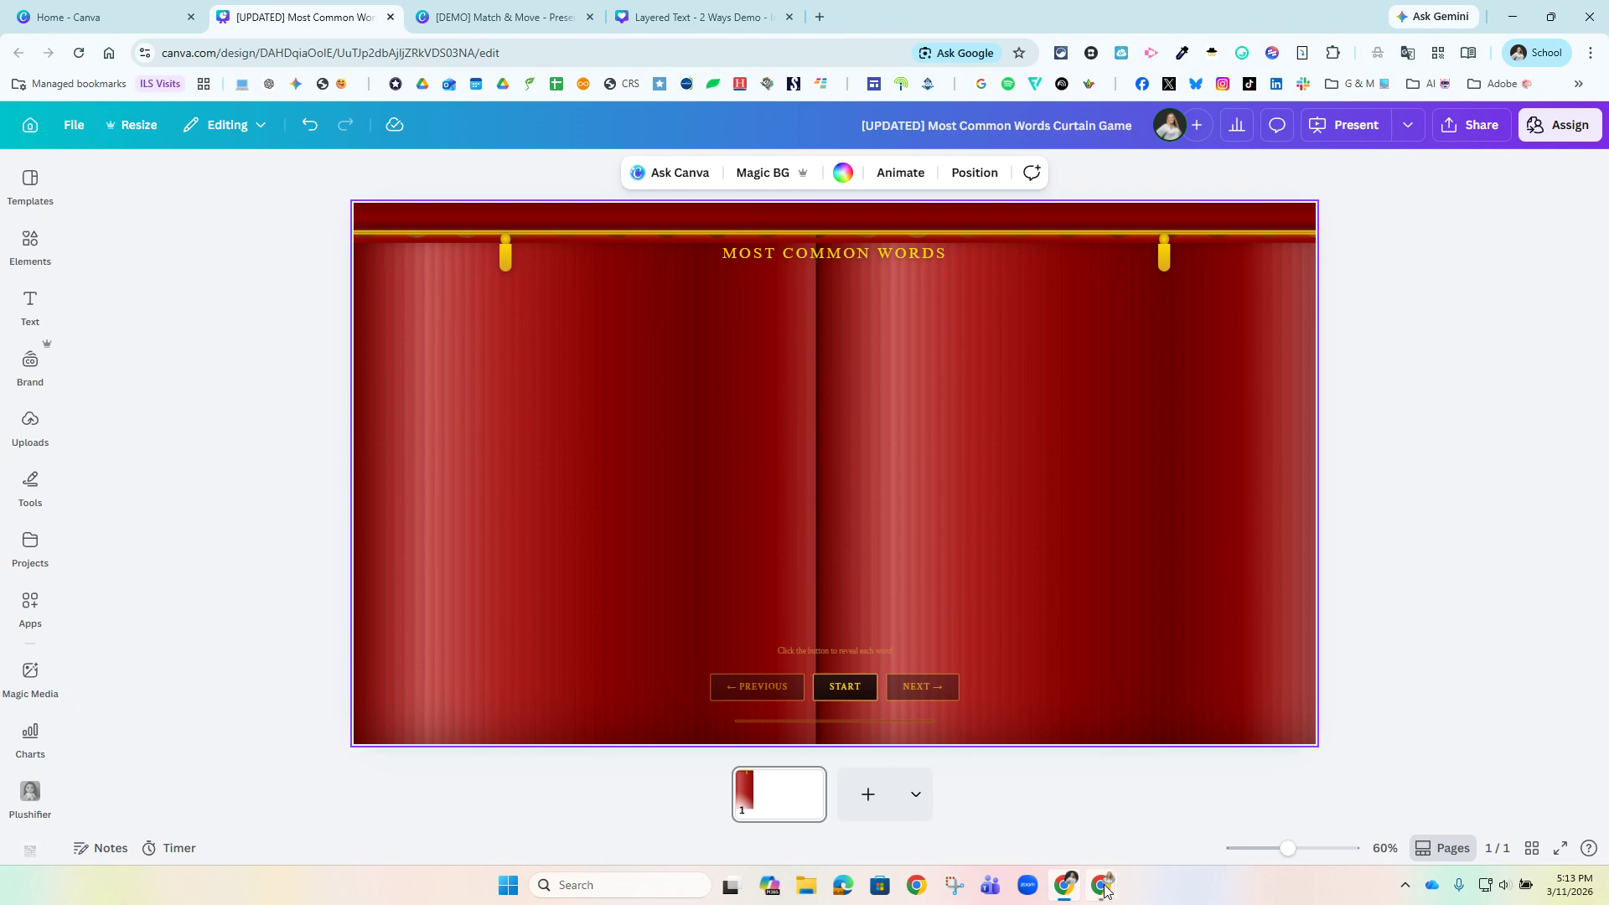
pyautogui.click(912, 801)
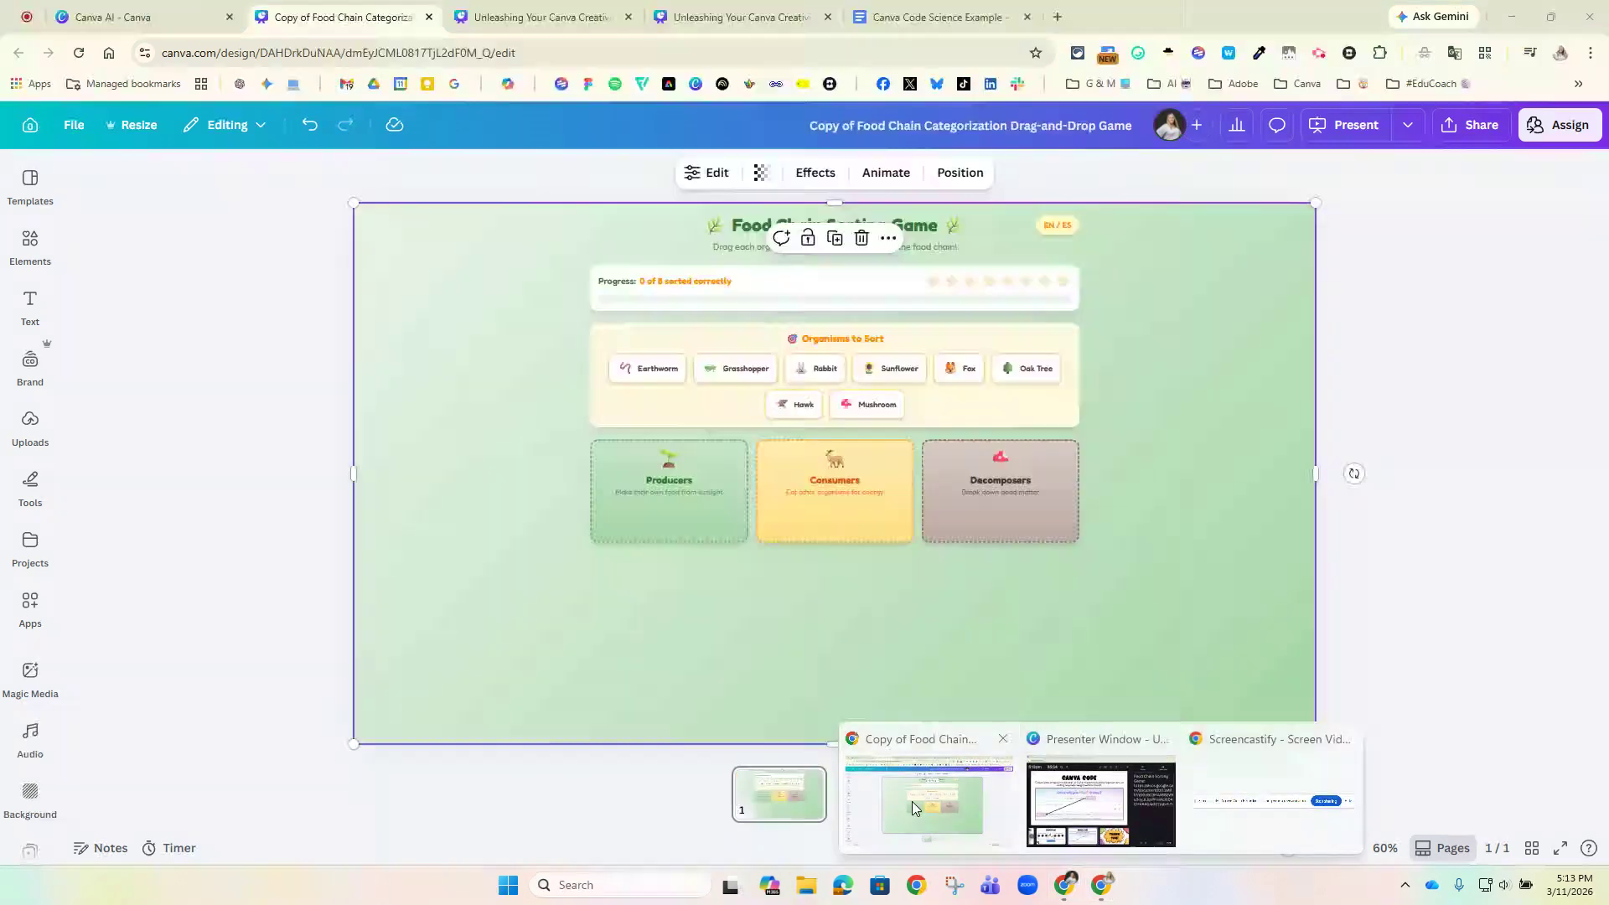
pyautogui.click(528, 32)
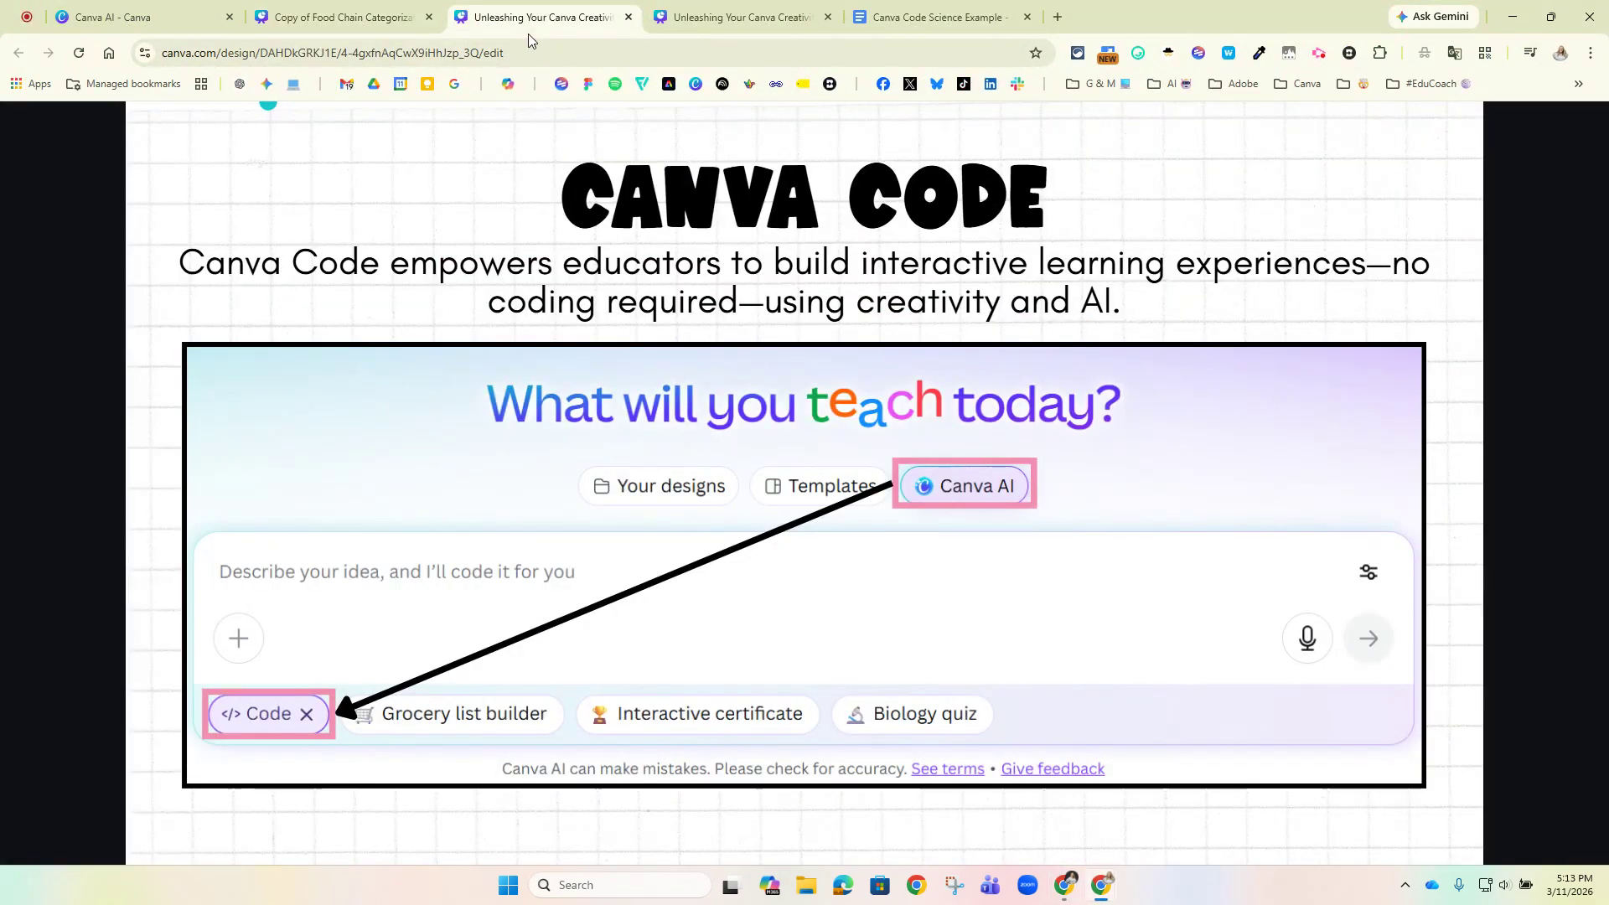
pyautogui.click(681, 400)
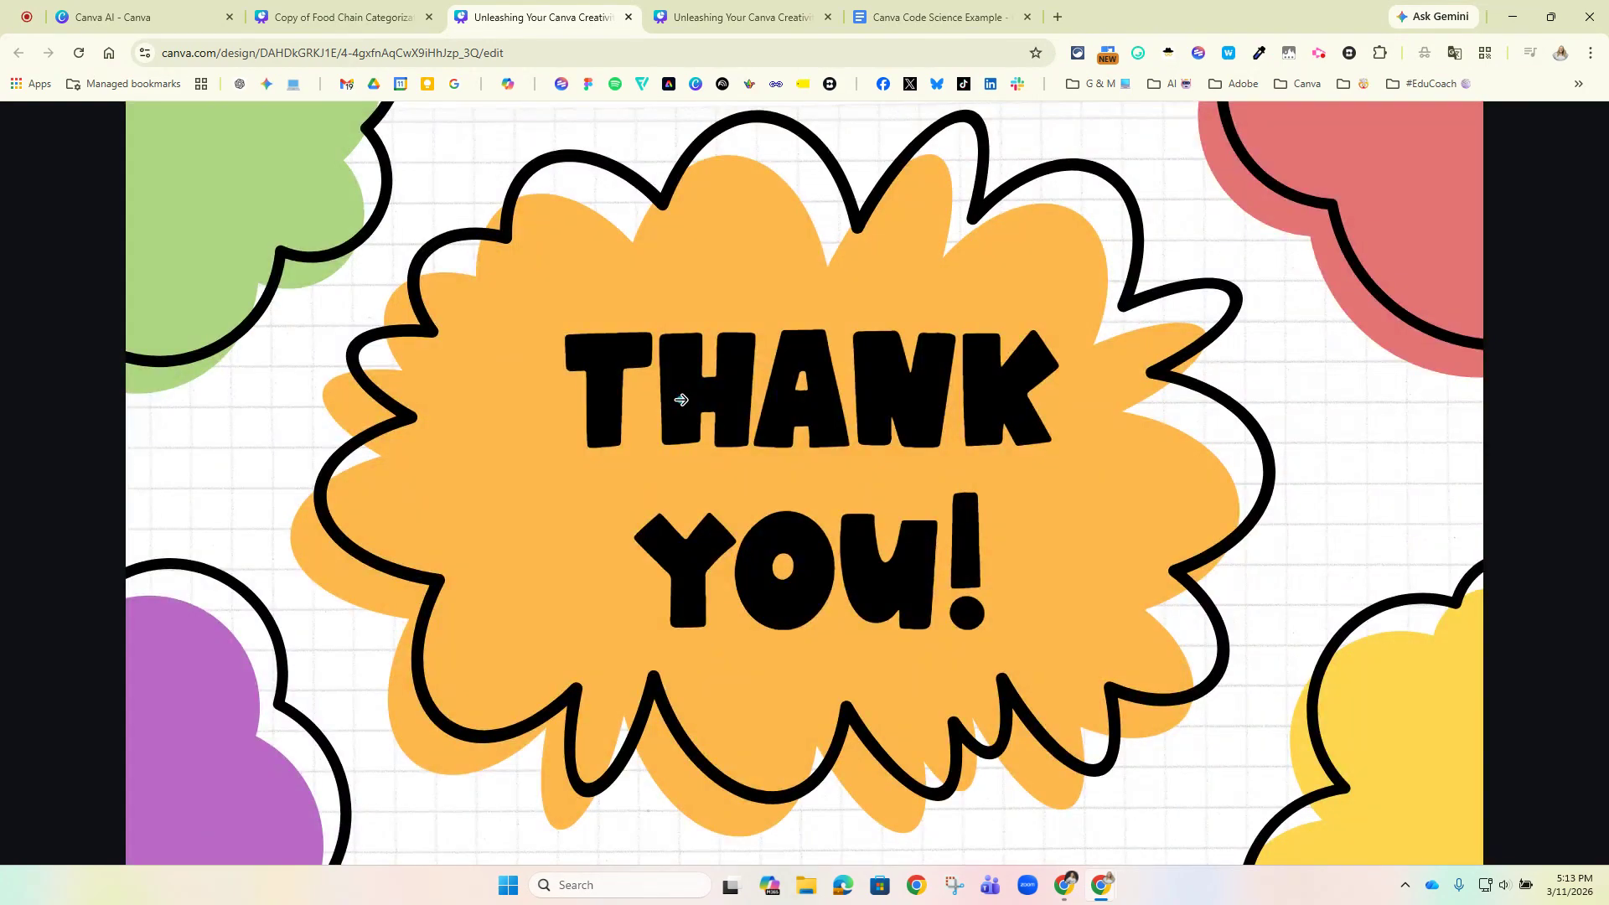